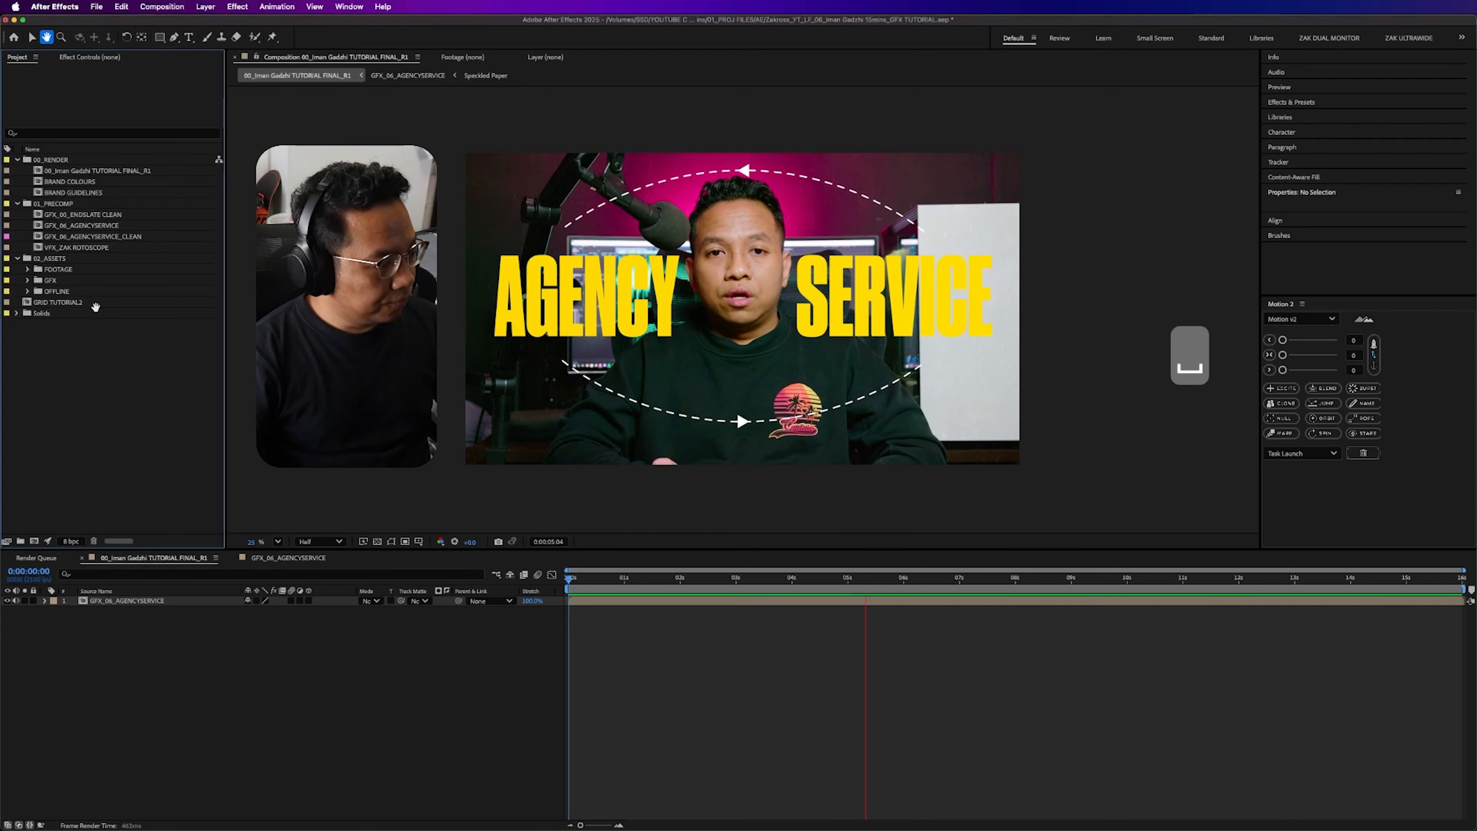
- Create a new composition named "00_Iman Gadzhi TUTORIAL CLEAN" in the 00_RENDER folder
left_click(86, 163)
left_click(157, 6)
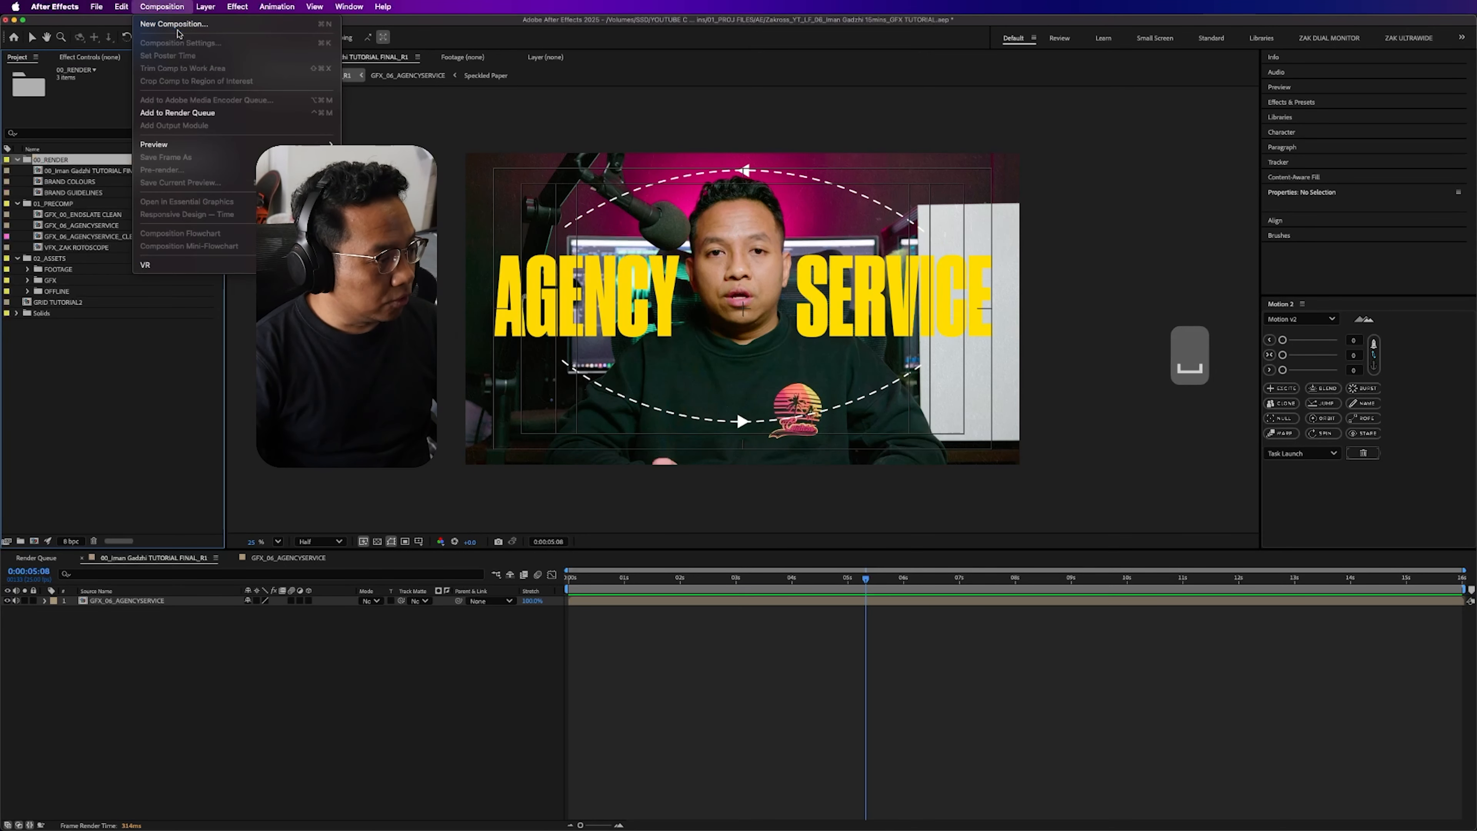
left_click(166, 28)
type("0")
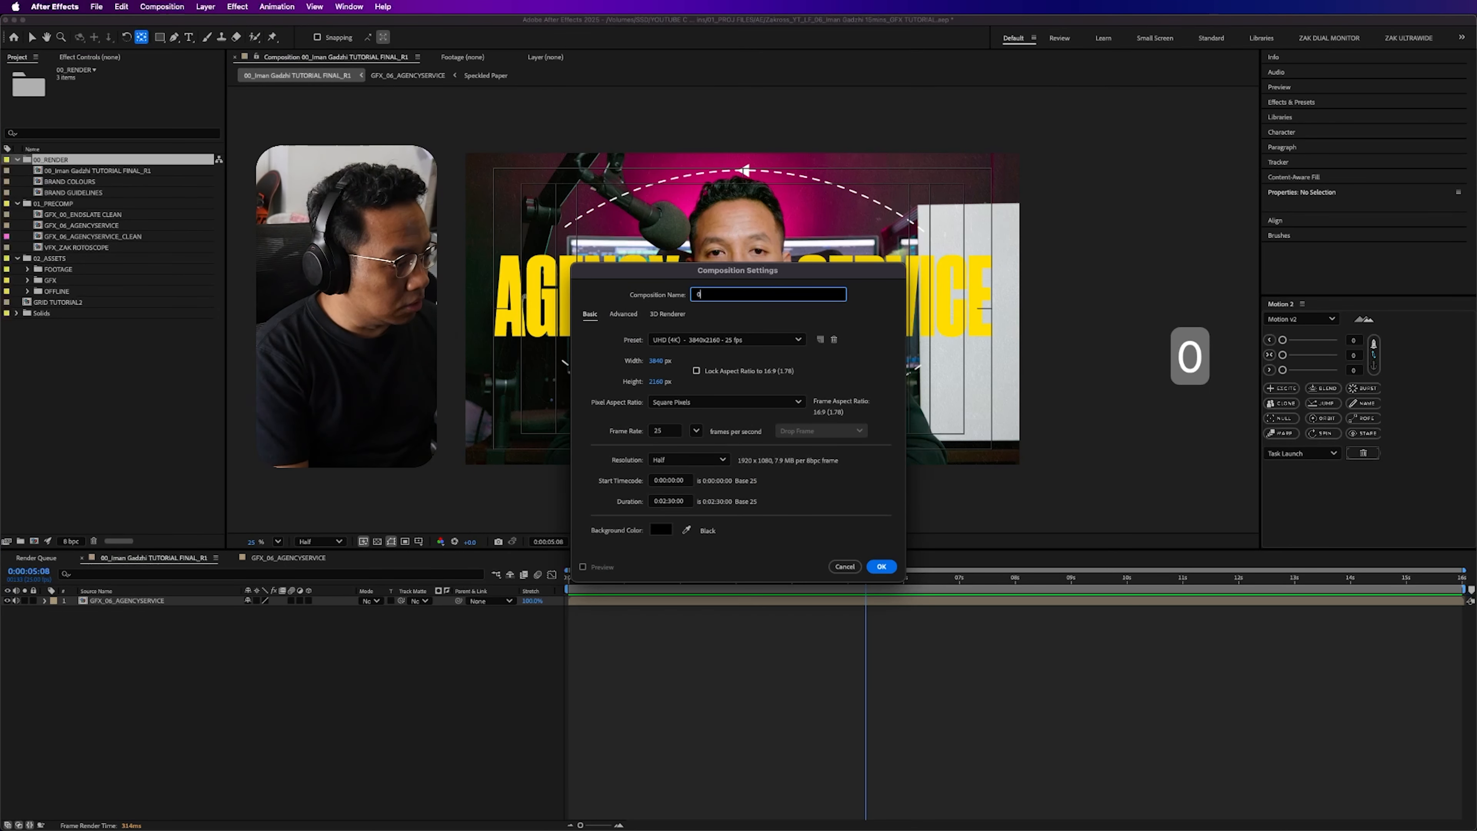
type("0_Iman")
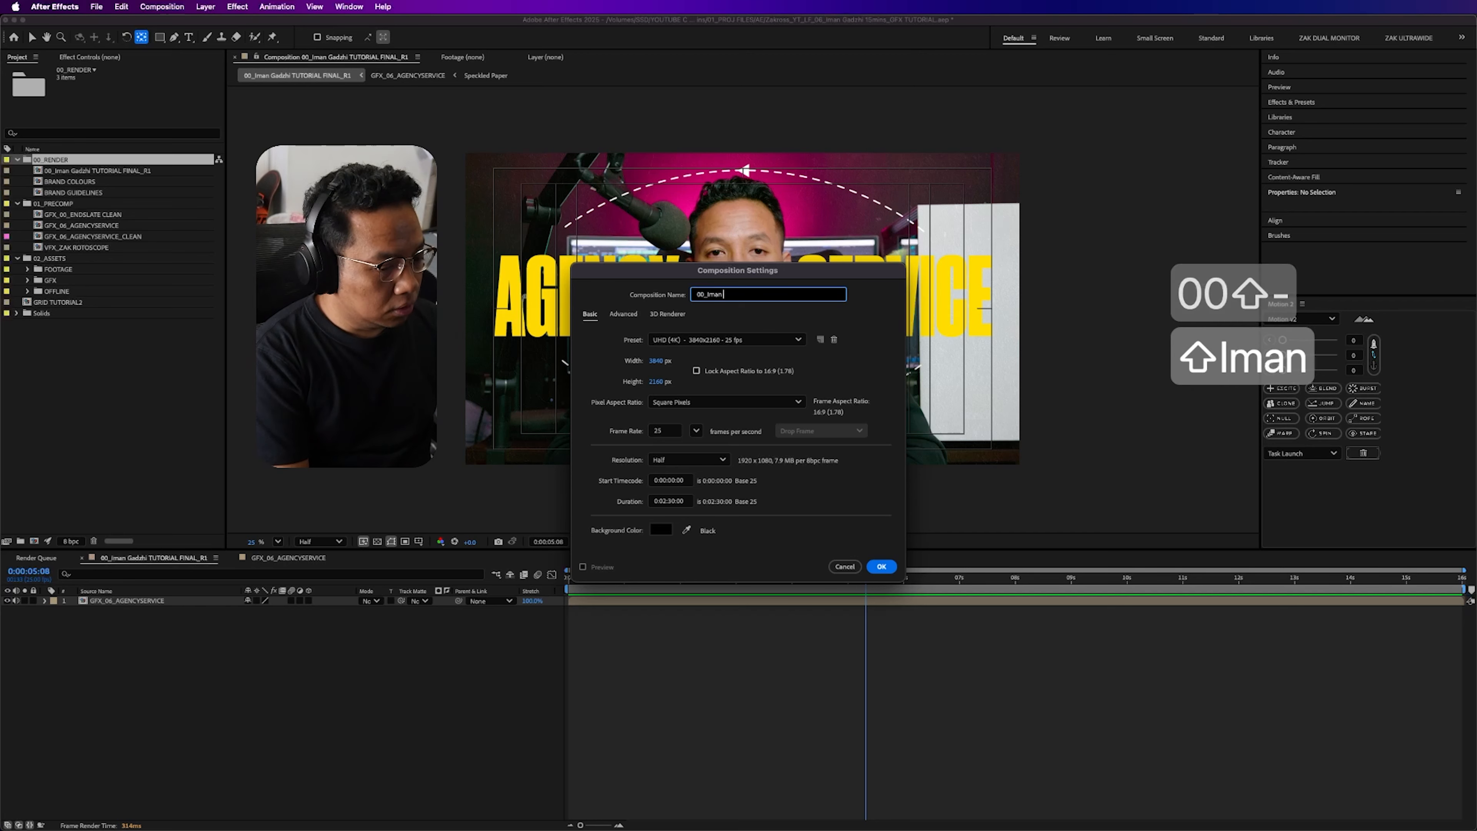
type(" Gadzhi TUTORIAL CLEAN")
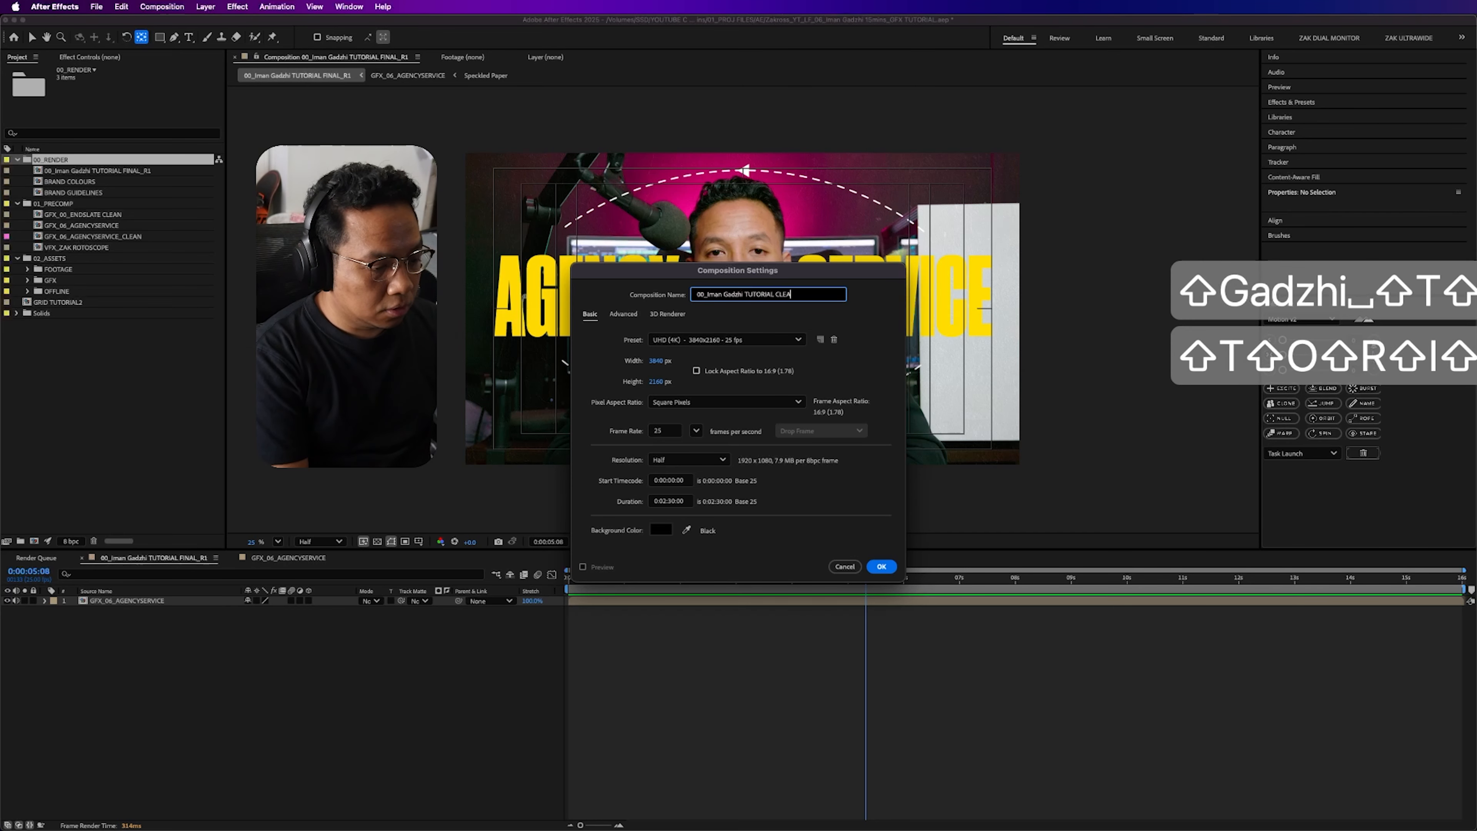
left_click(881, 566)
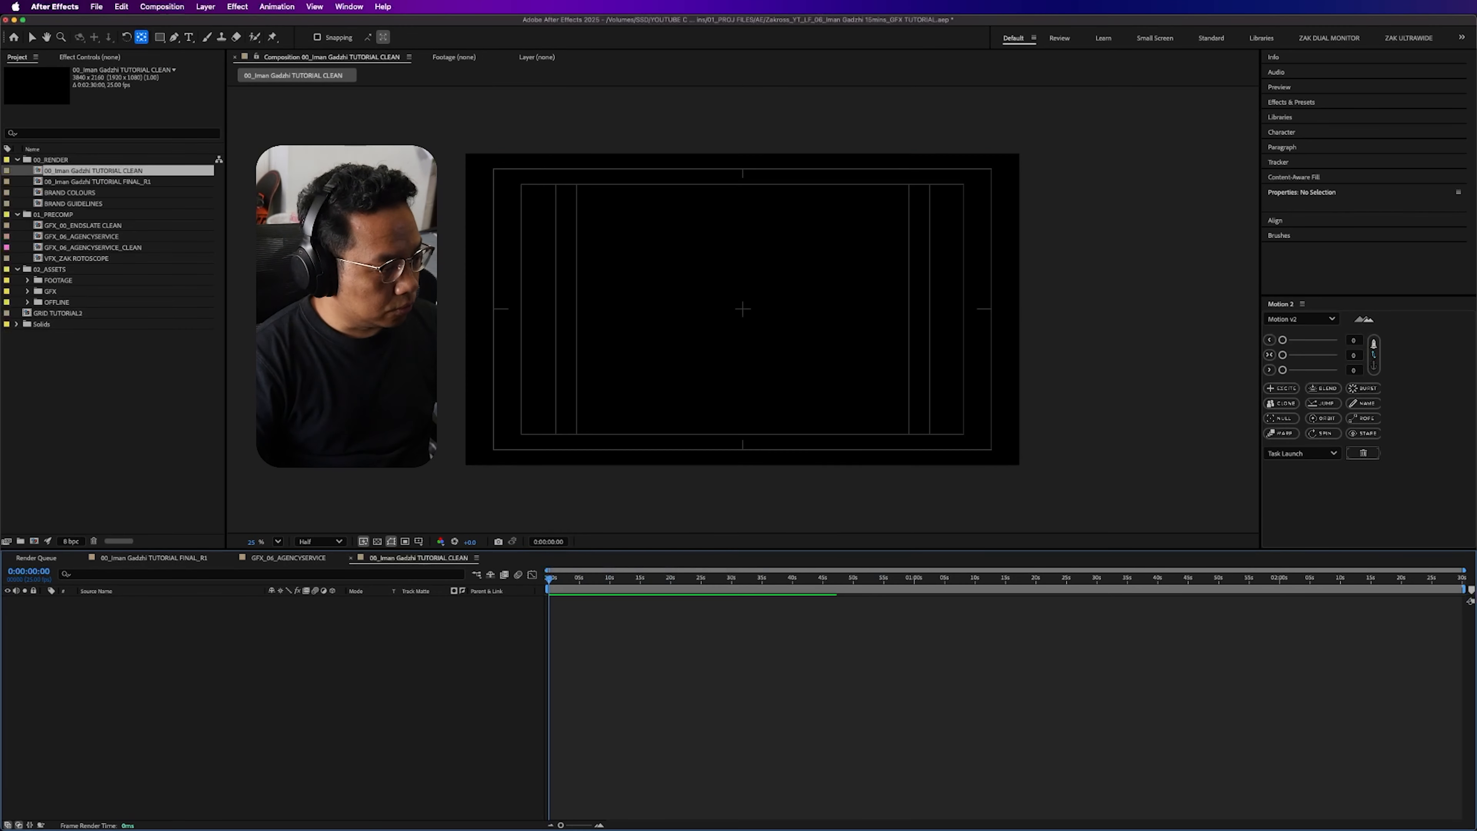
- Add a black, composition-sized solid named BG to the new composition
right_click(203, 665)
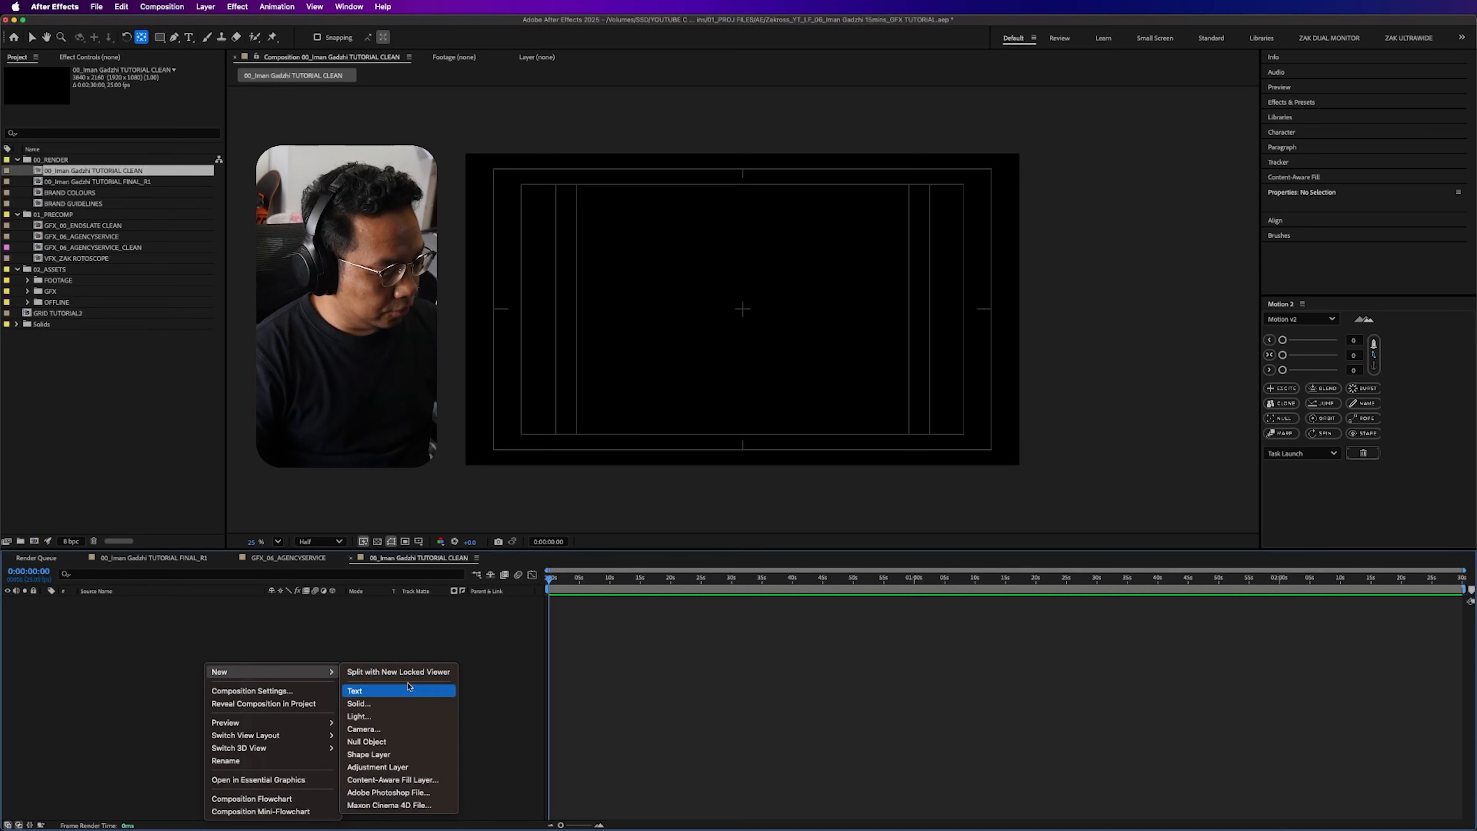
left_click(551, 516)
type("BG")
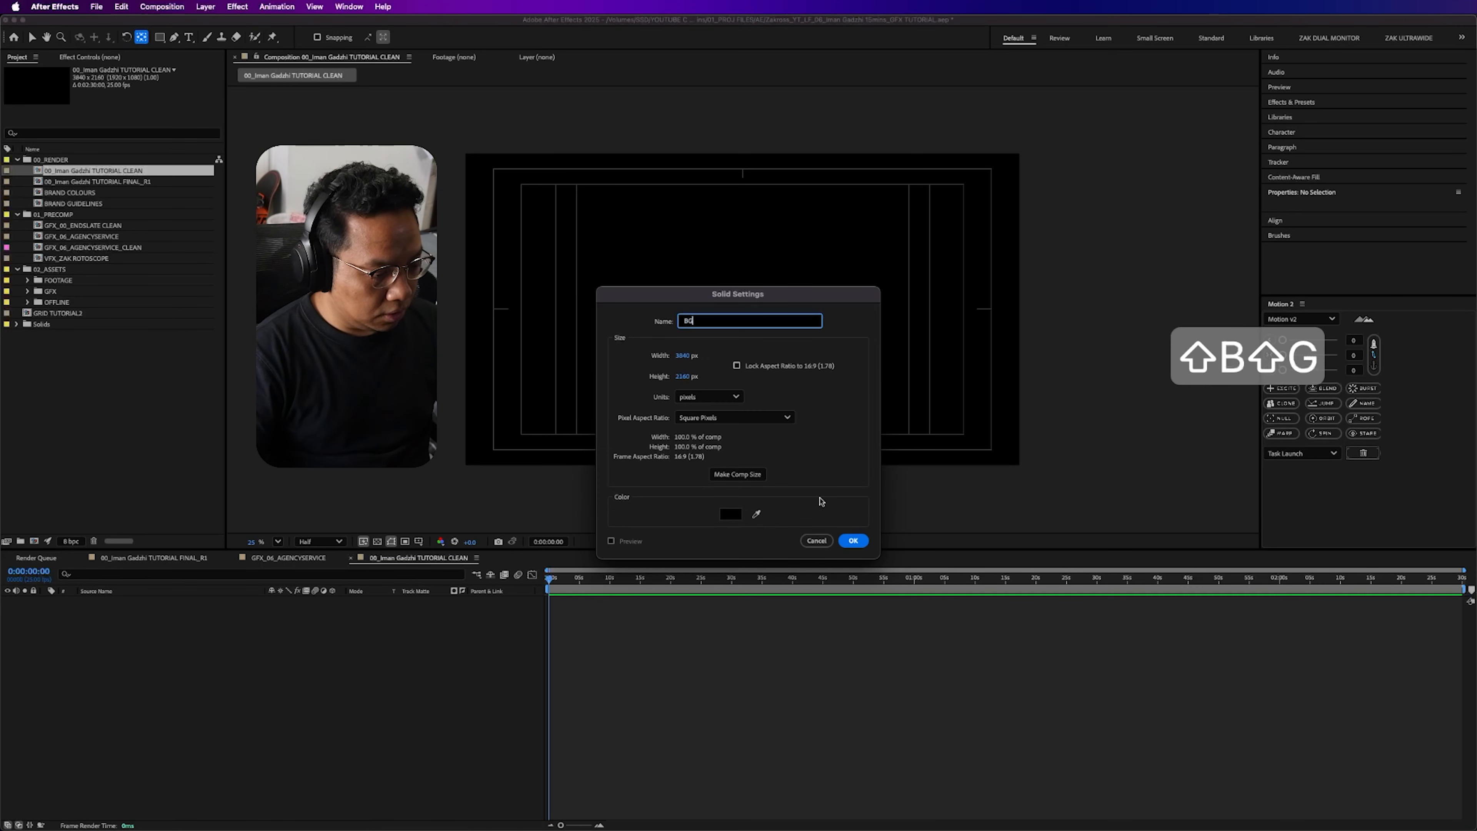
left_click(866, 541)
- Find the Gradient Ramp effect by searching for "ramp" and apply it to the BG layer
left_click(170, 605)
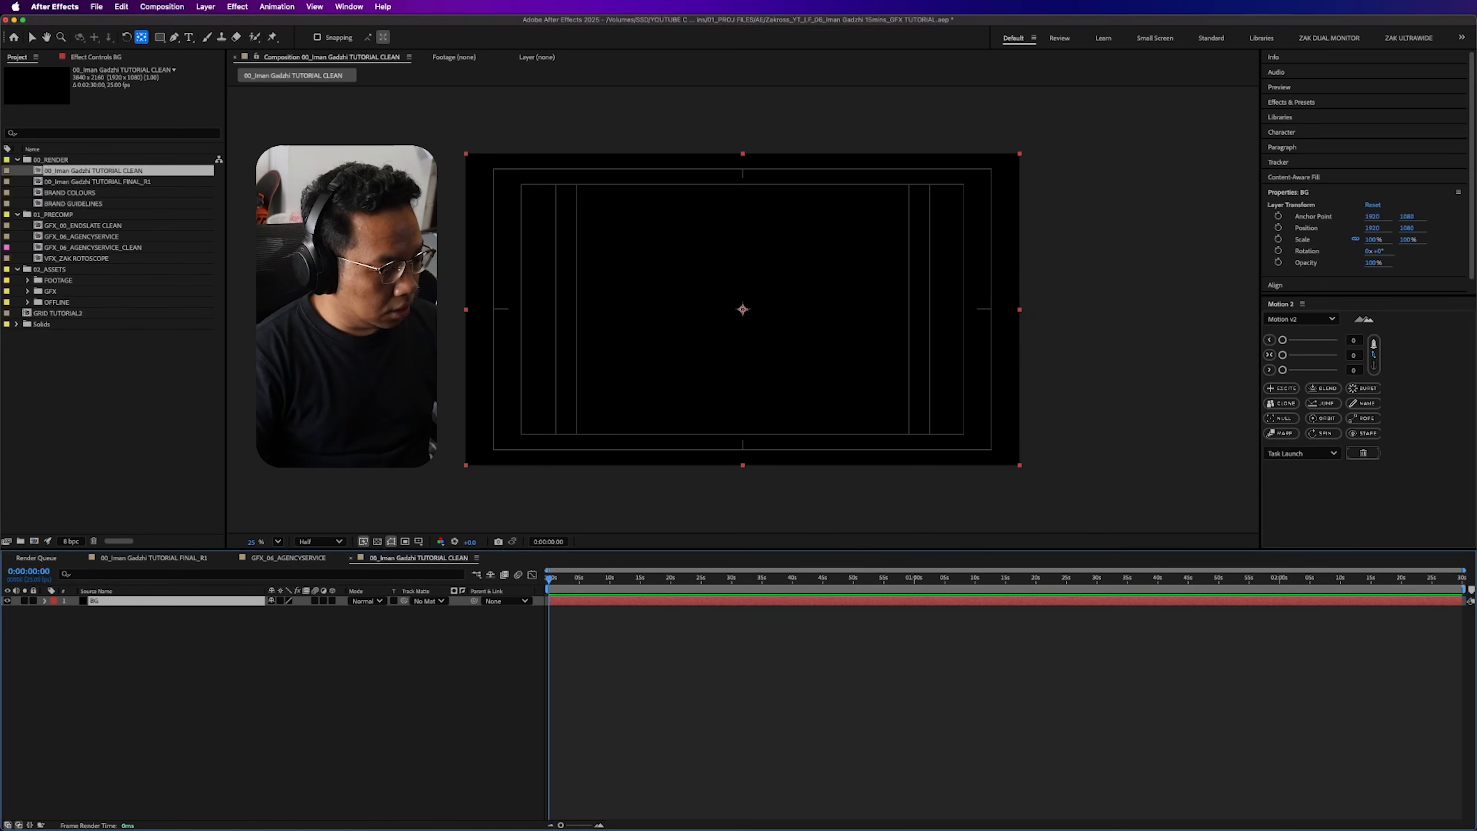
left_click(1291, 102)
left_click(1337, 115)
type("ramp")
double_click(1323, 138)
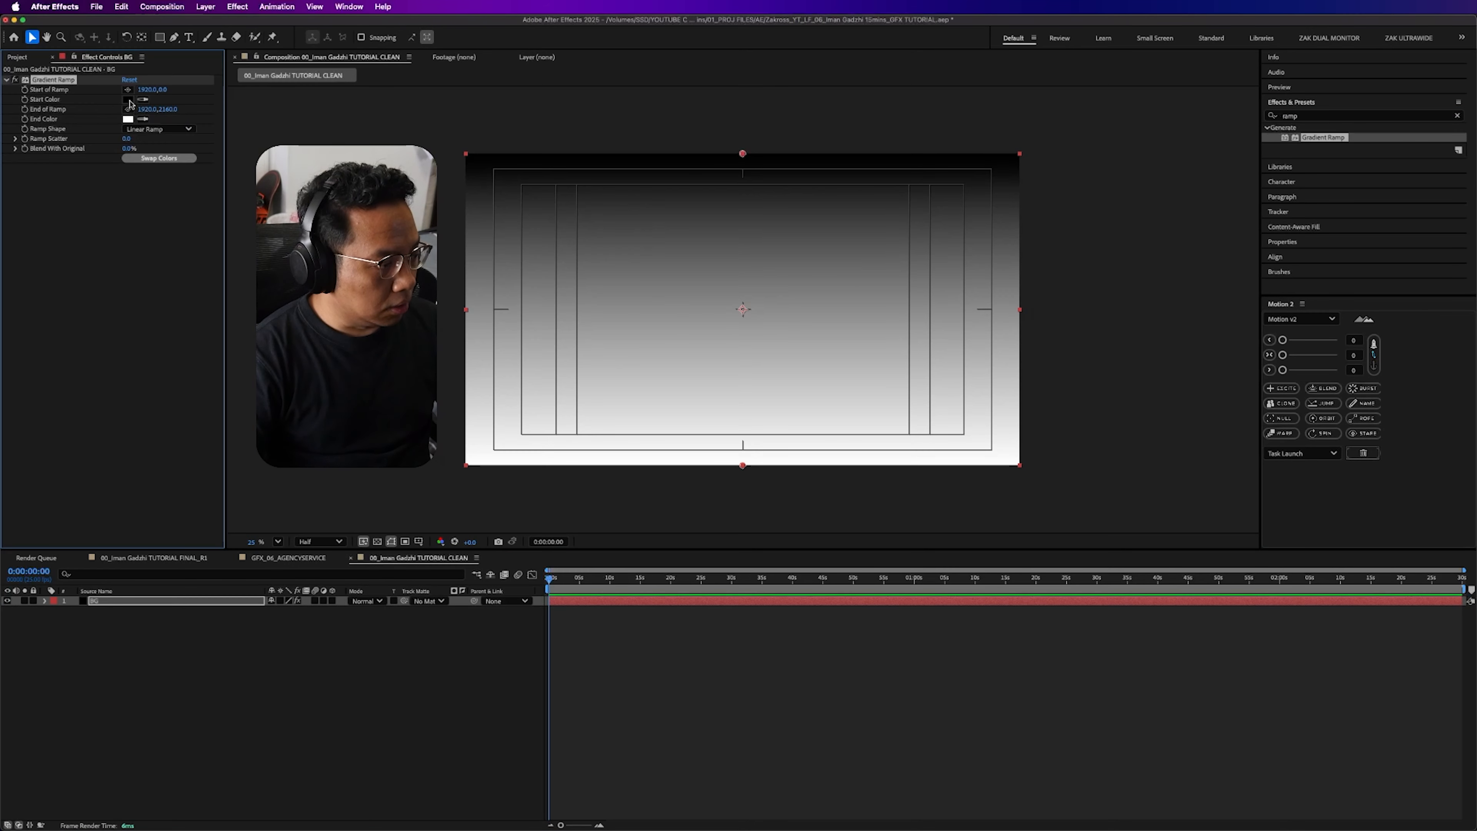
- Set the gradient's start and end colors to very dark greys for a subtle dark background
left_click(129, 100)
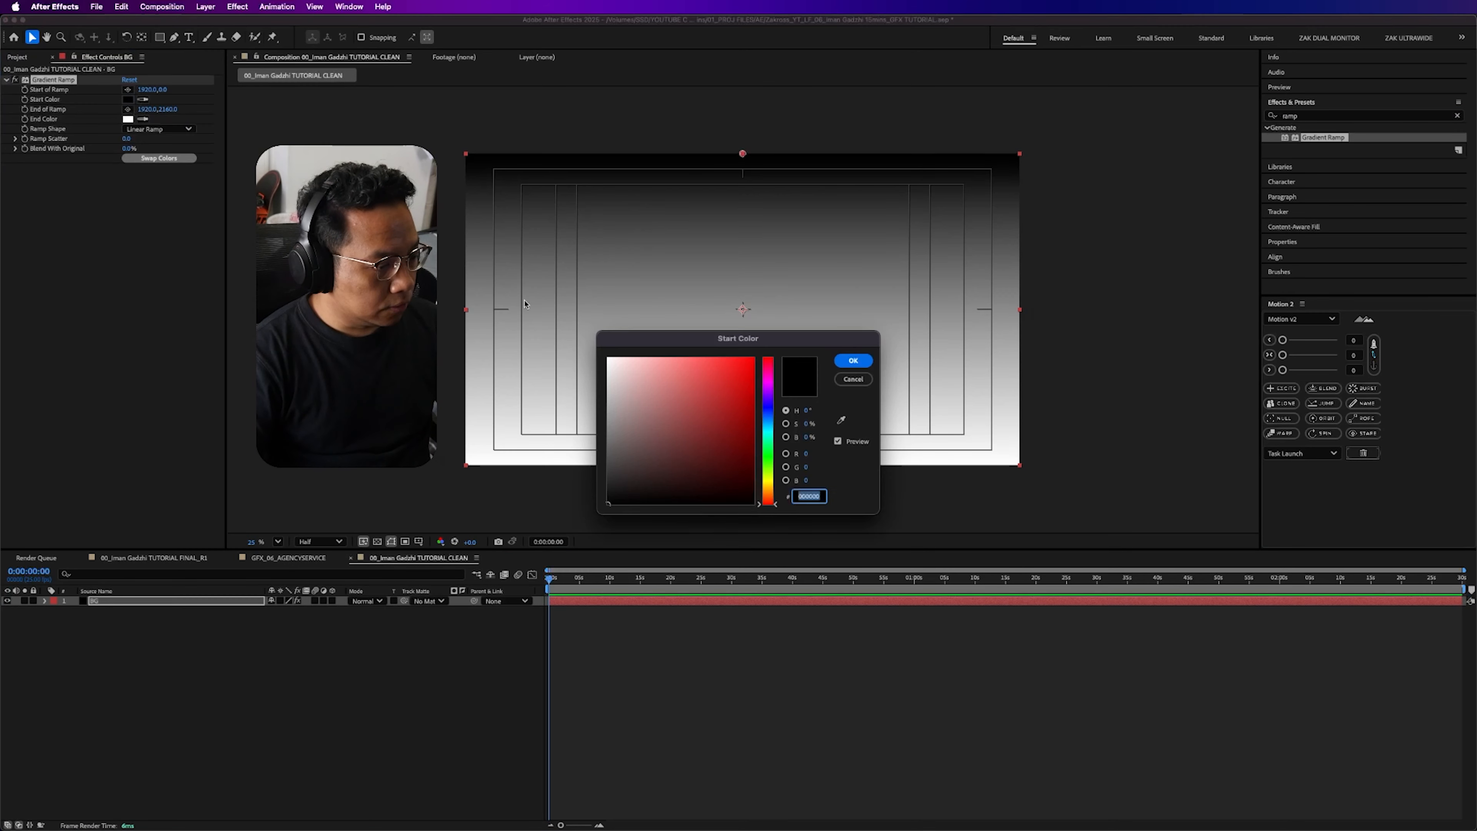
mouse_move(617, 475)
left_mouse_down()
mouse_move(540, 536)
mouse_move(538, 489)
left_mouse_up()
left_click(853, 361)
left_click(128, 119)
left_click(853, 360)
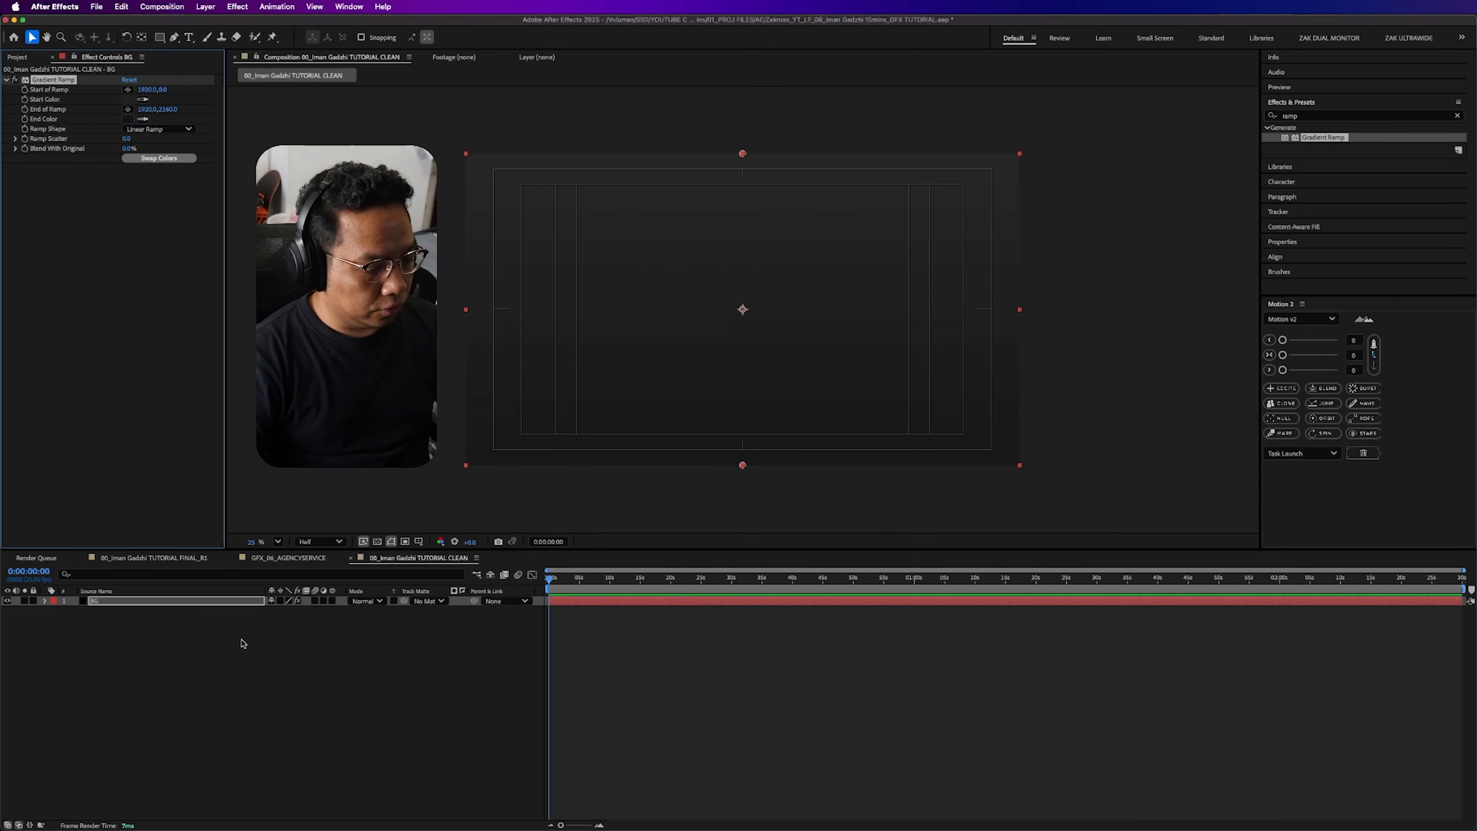
- Search the effects for "noise" and apply the Noise effect to the BG layer
left_click(1344, 115)
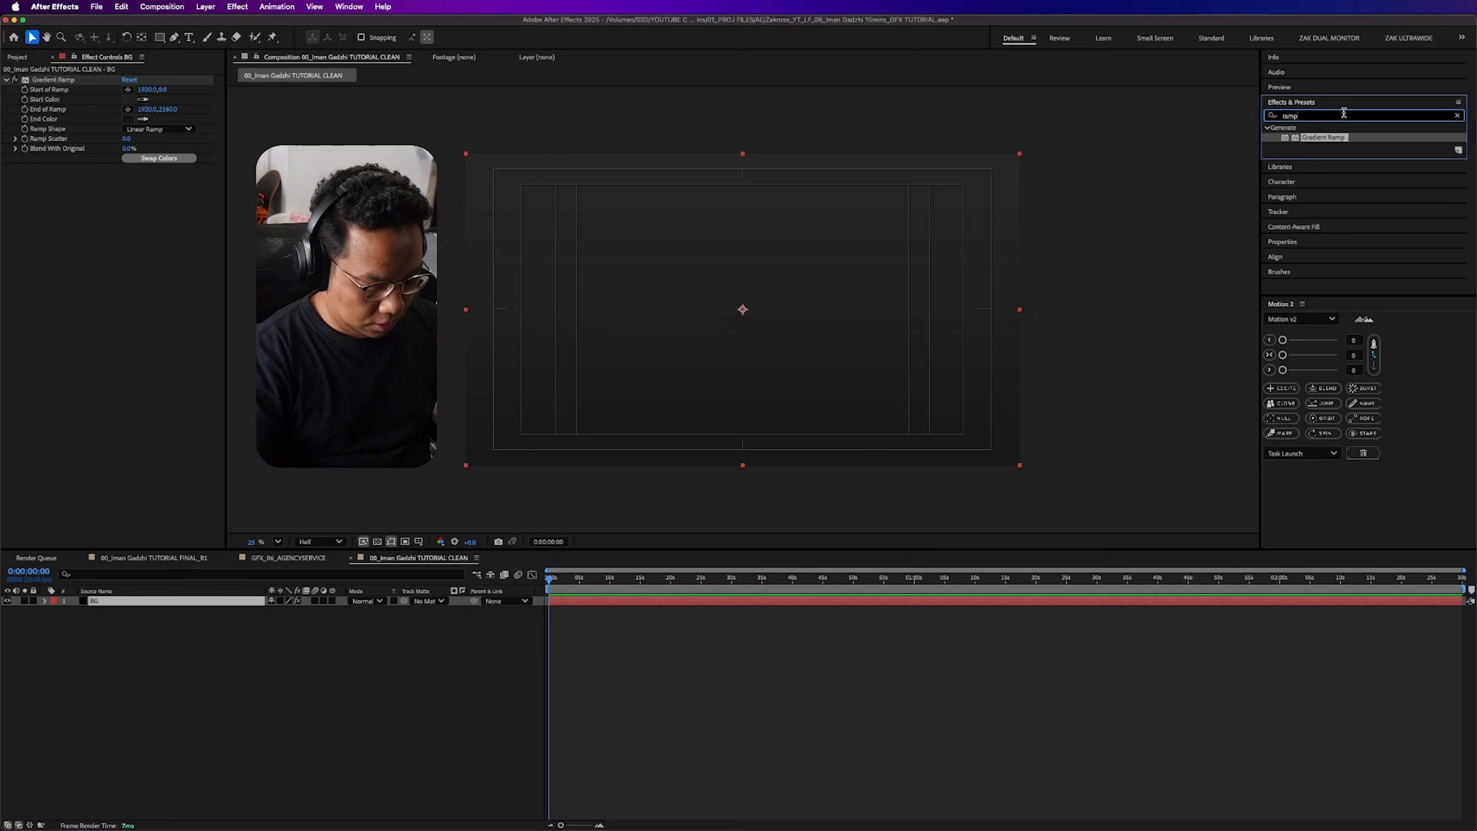
key("super+a")
type("noise")
double_click(1311, 176)
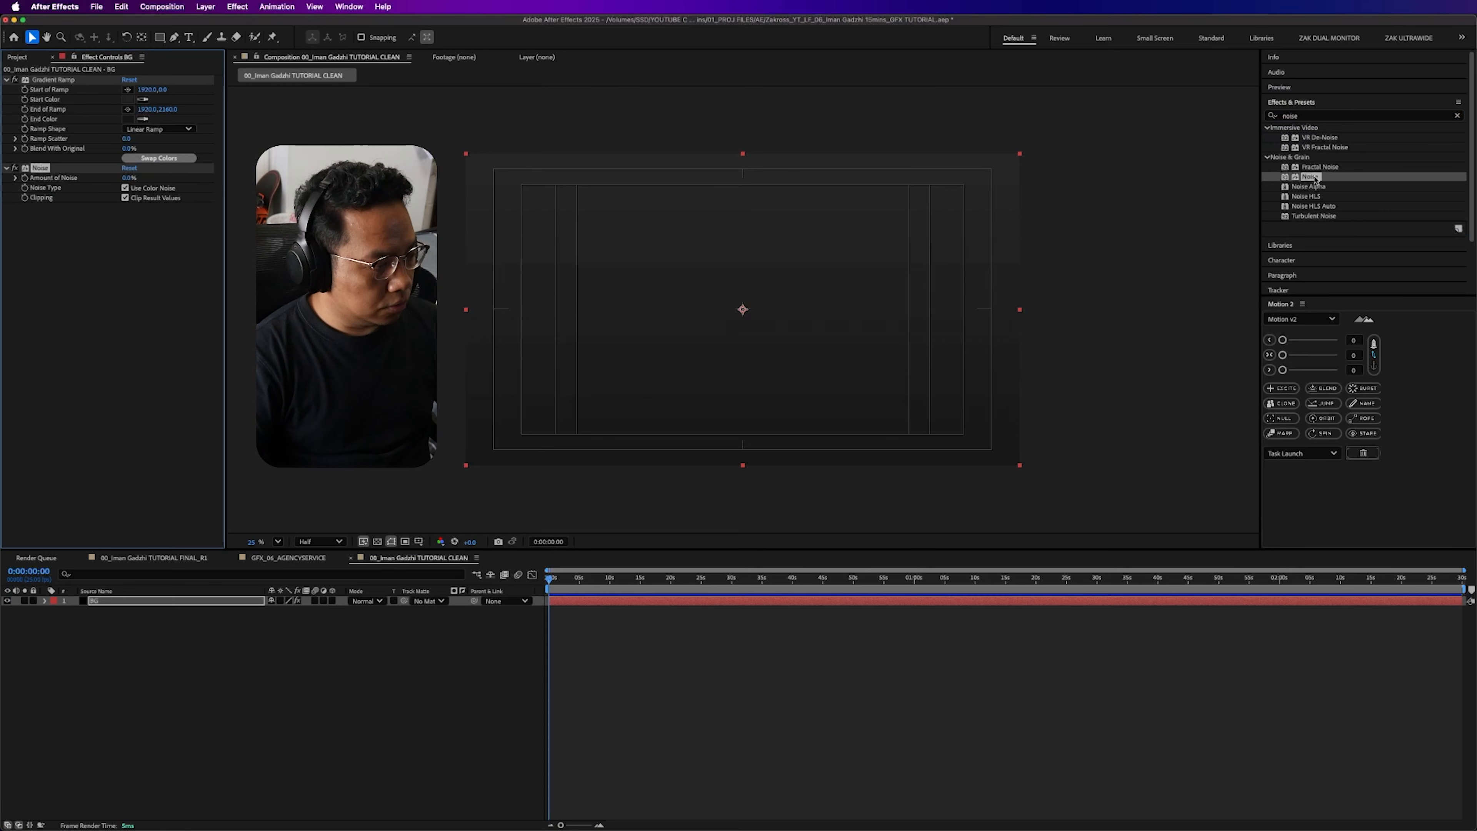
- Set the BG layer's Amount of Noise to 5%
scroll(703, 282, "up", 3)
left_click_drag(420, 238, 470, 260)
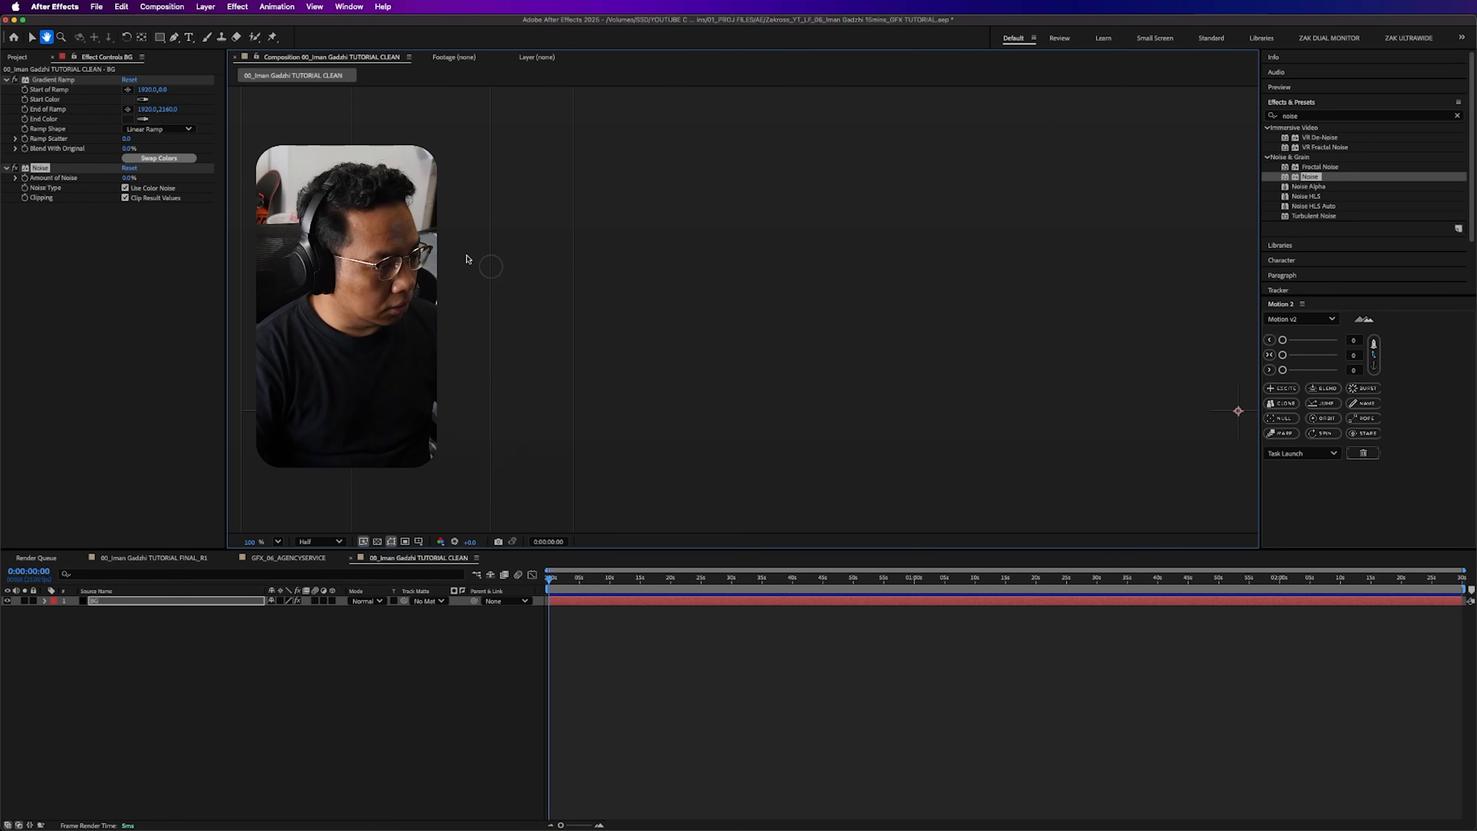
left_click(129, 177)
type("5")
key("Return")
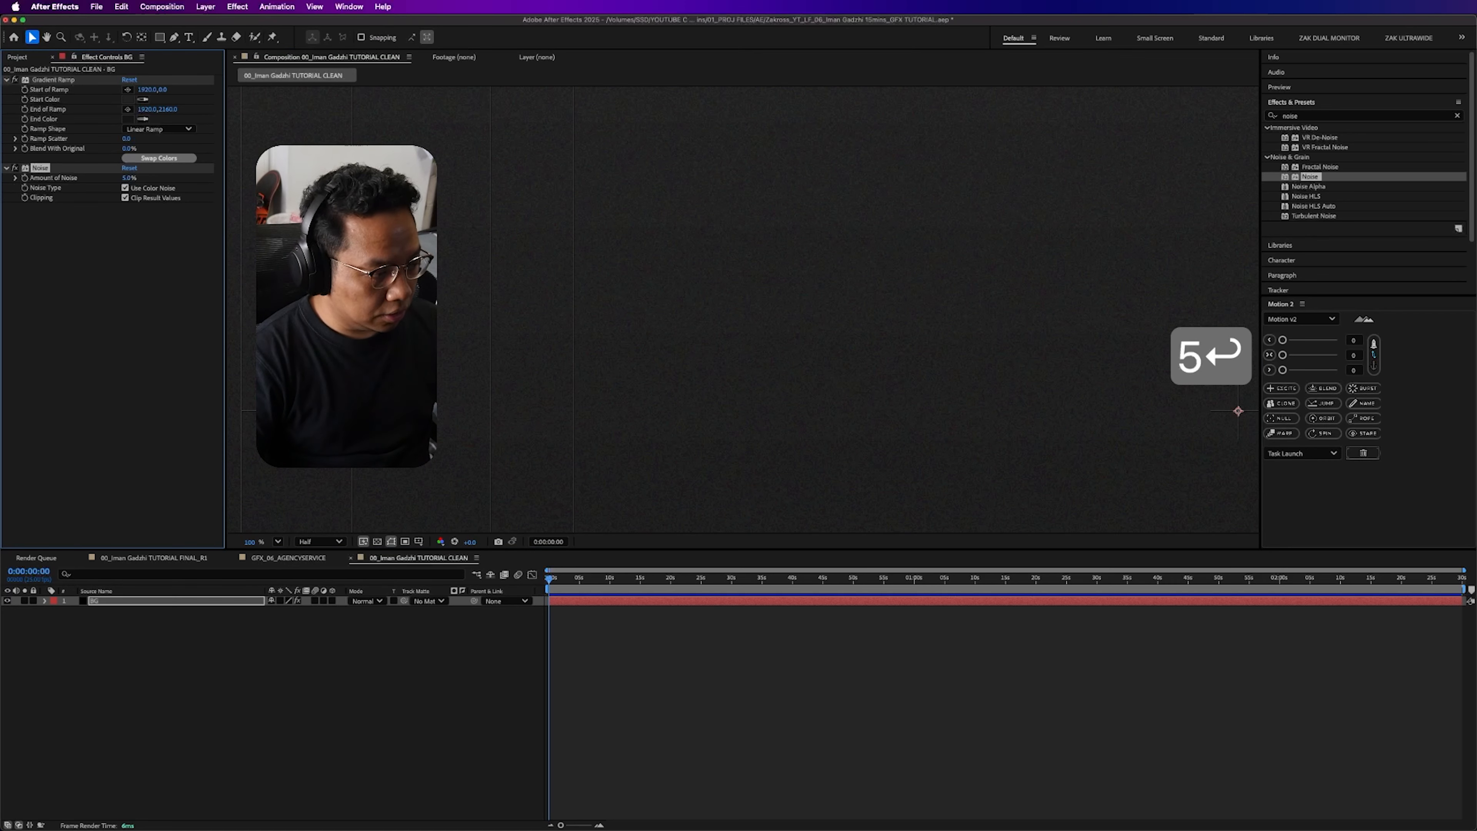
- Turn off color noise on the BG layer and set its Amount of Noise to 3%
left_click(145, 213)
key("3")
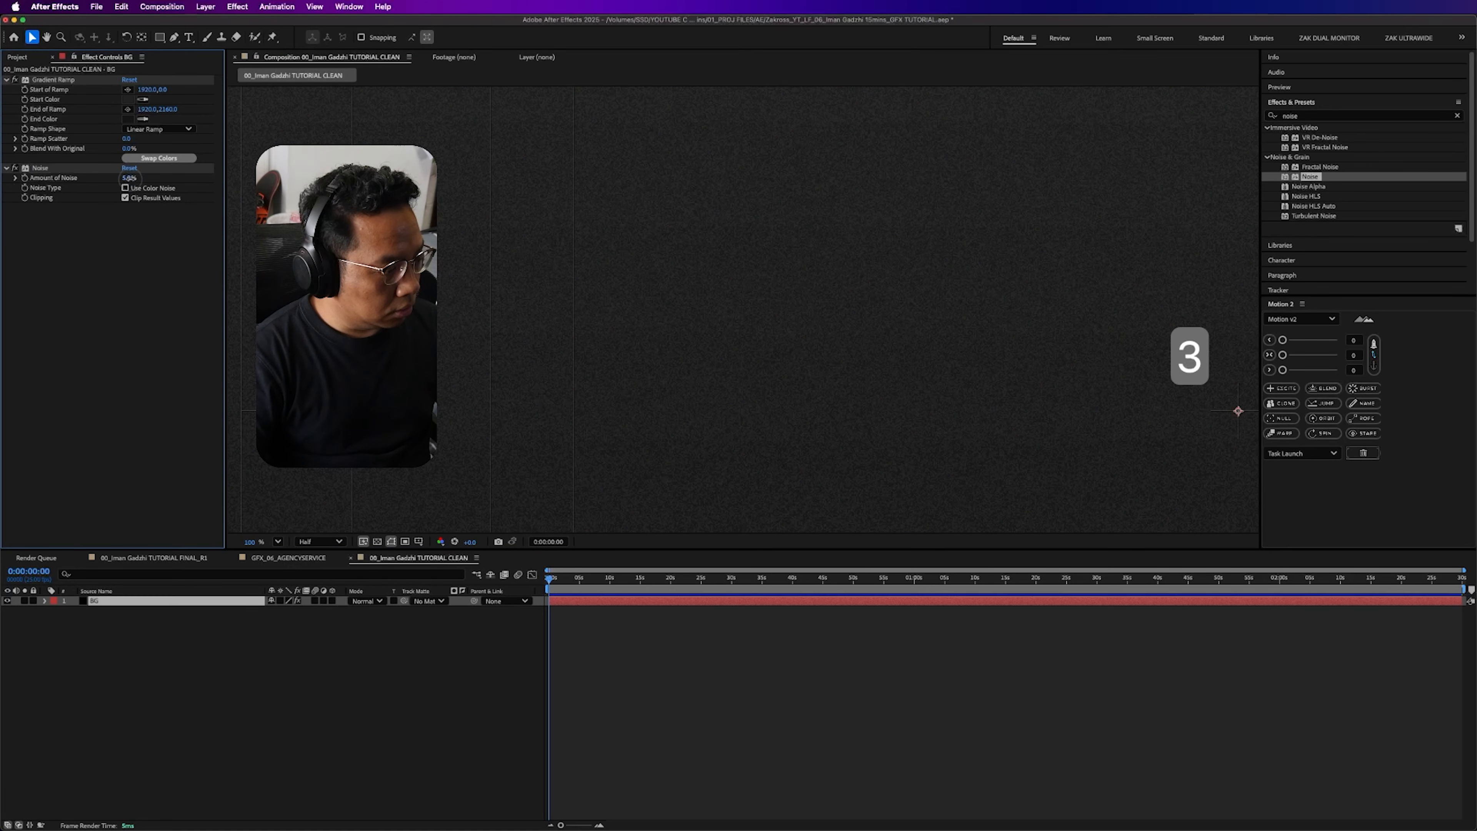
left_click(129, 177)
type("3")
key("Return")
scroll(596, 430, "down", 3)
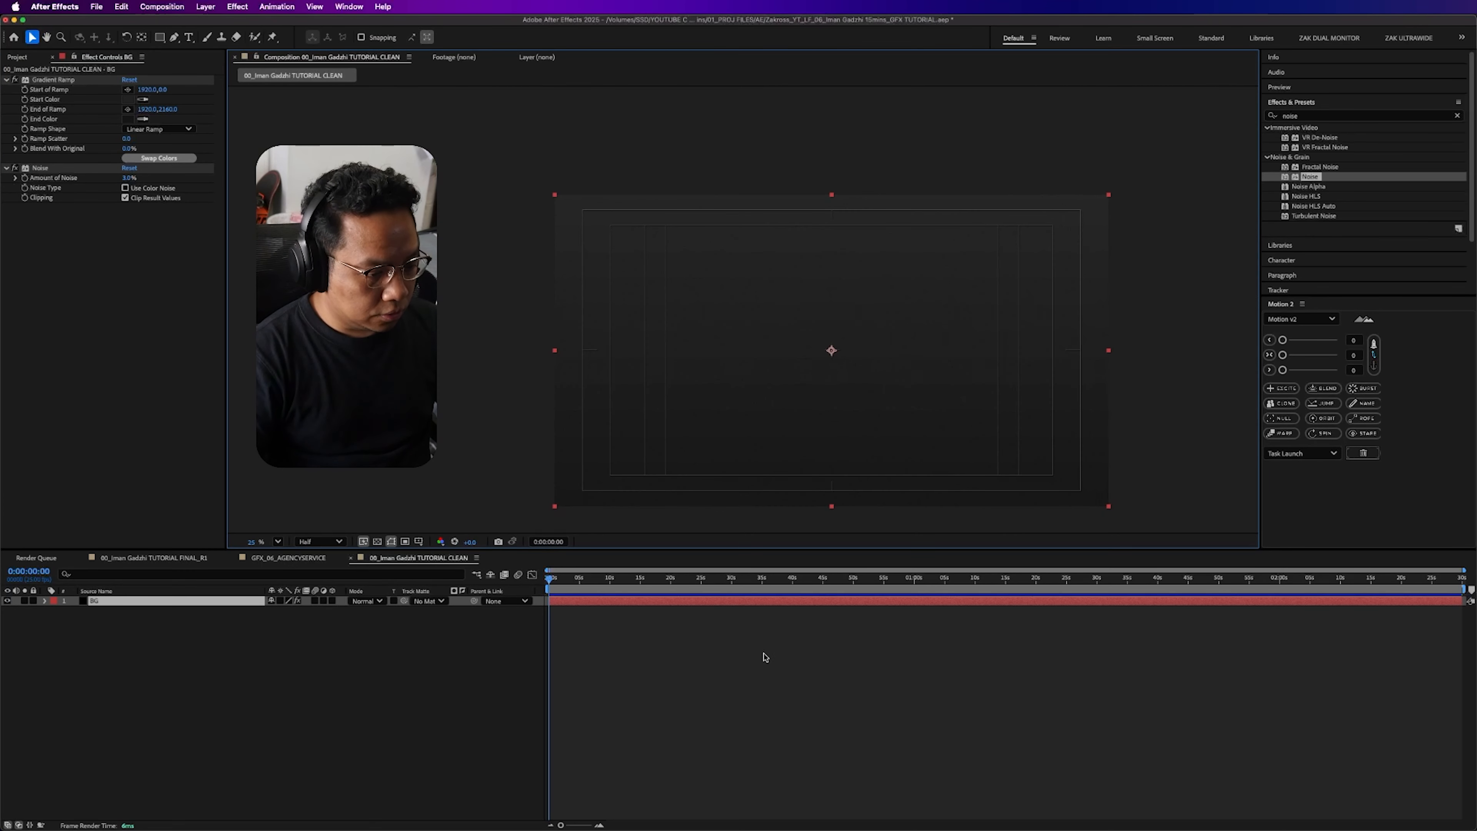
left_click(766, 658)
- Duplicate the BG layer and remove both effects from the copy
left_click(175, 603)
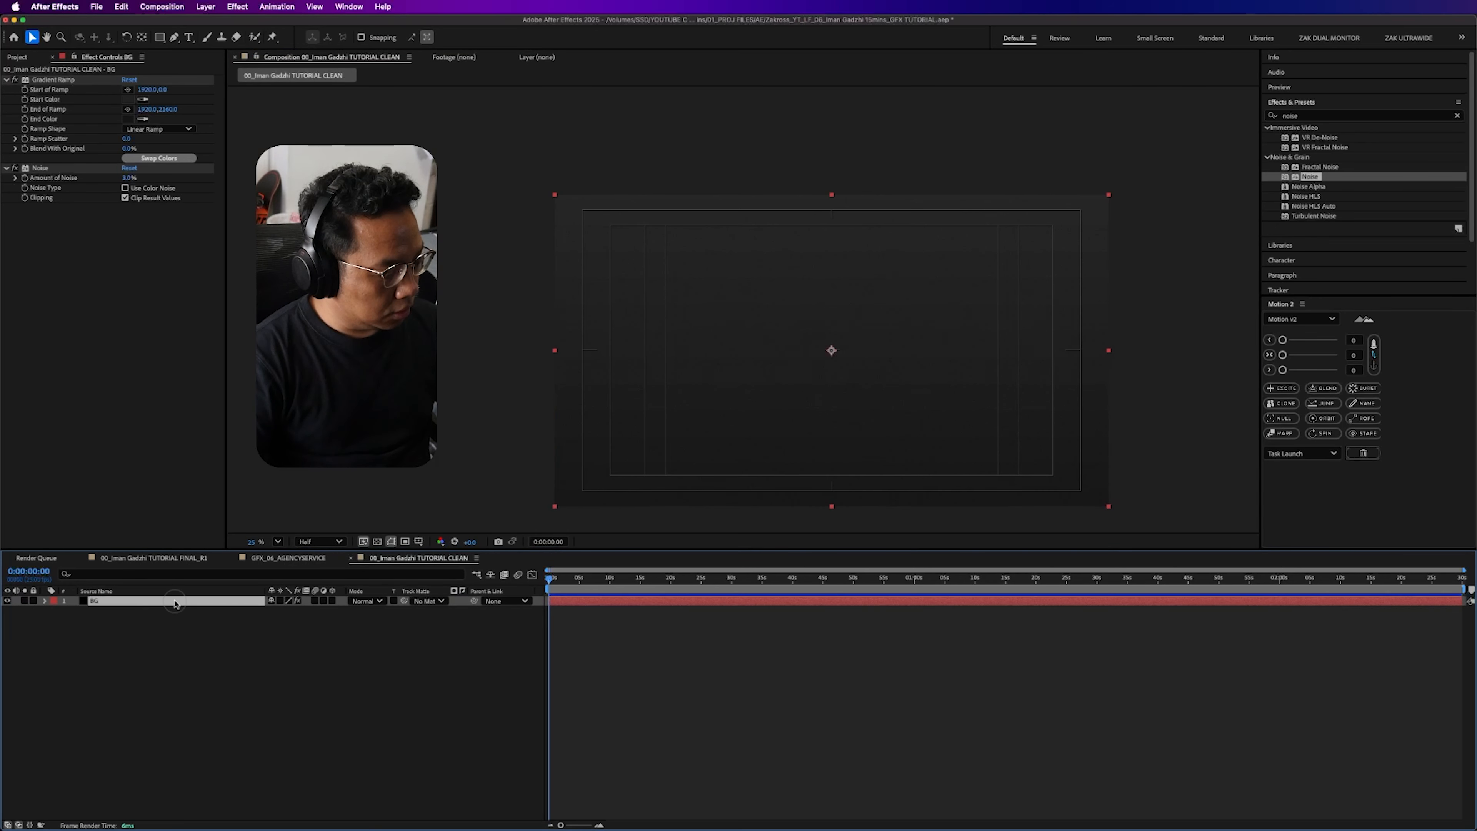
key("super+d")
left_click(68, 172)
key("super+a")
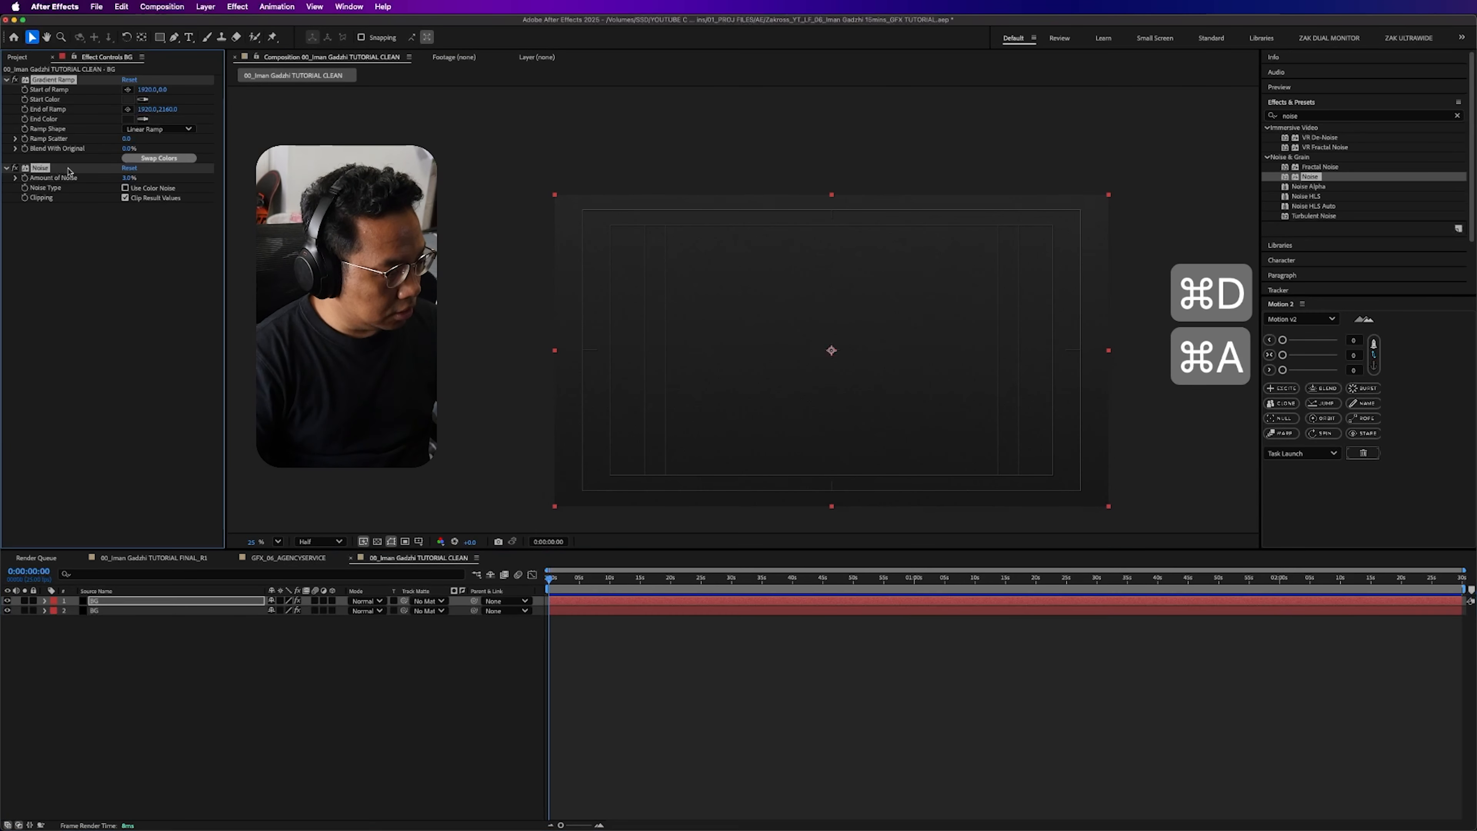
key("Delete")
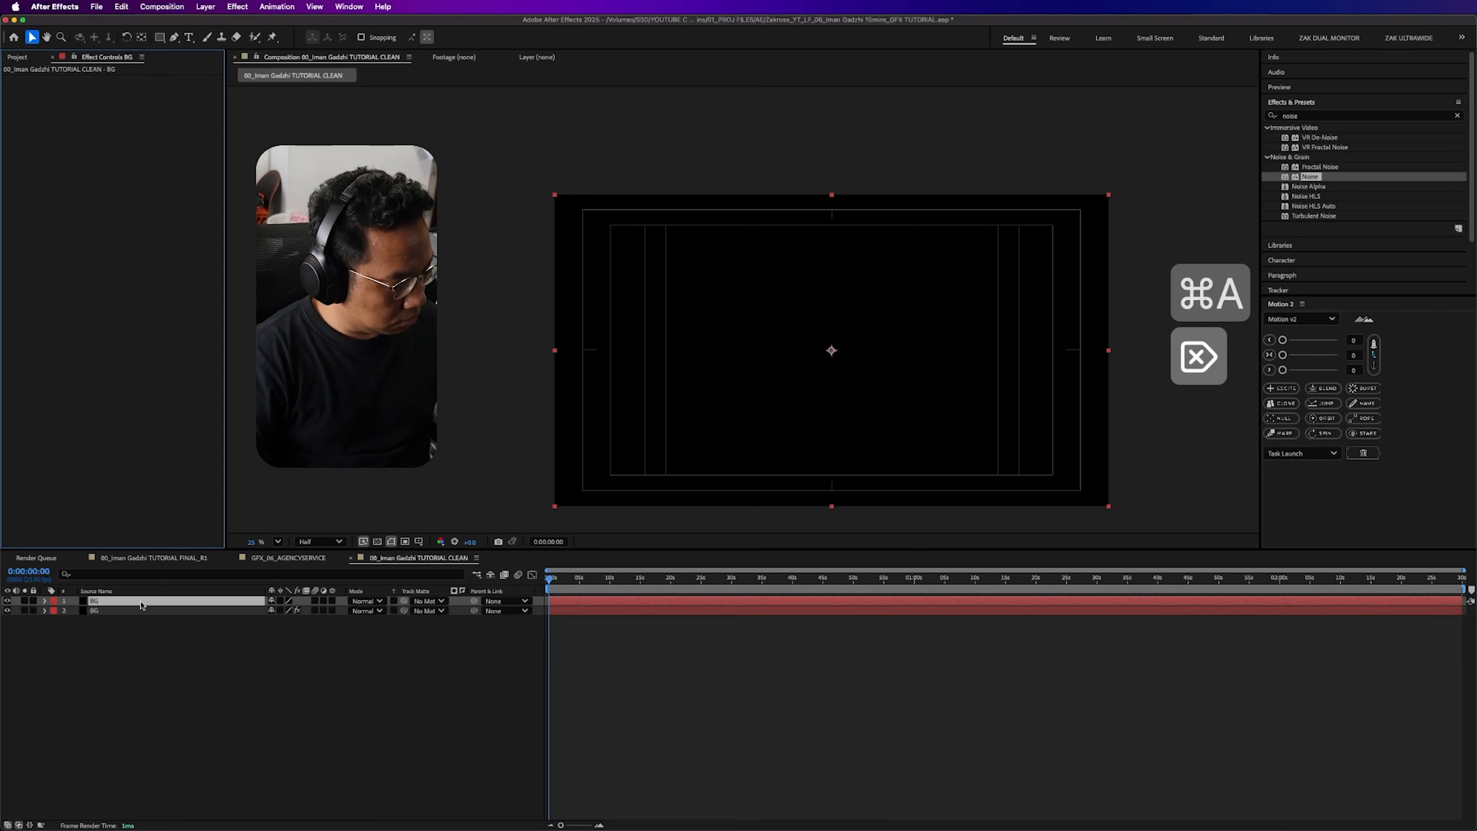
- Rename the duplicated solid layer GRID
key("Return")
type("GRID")
key("Return")
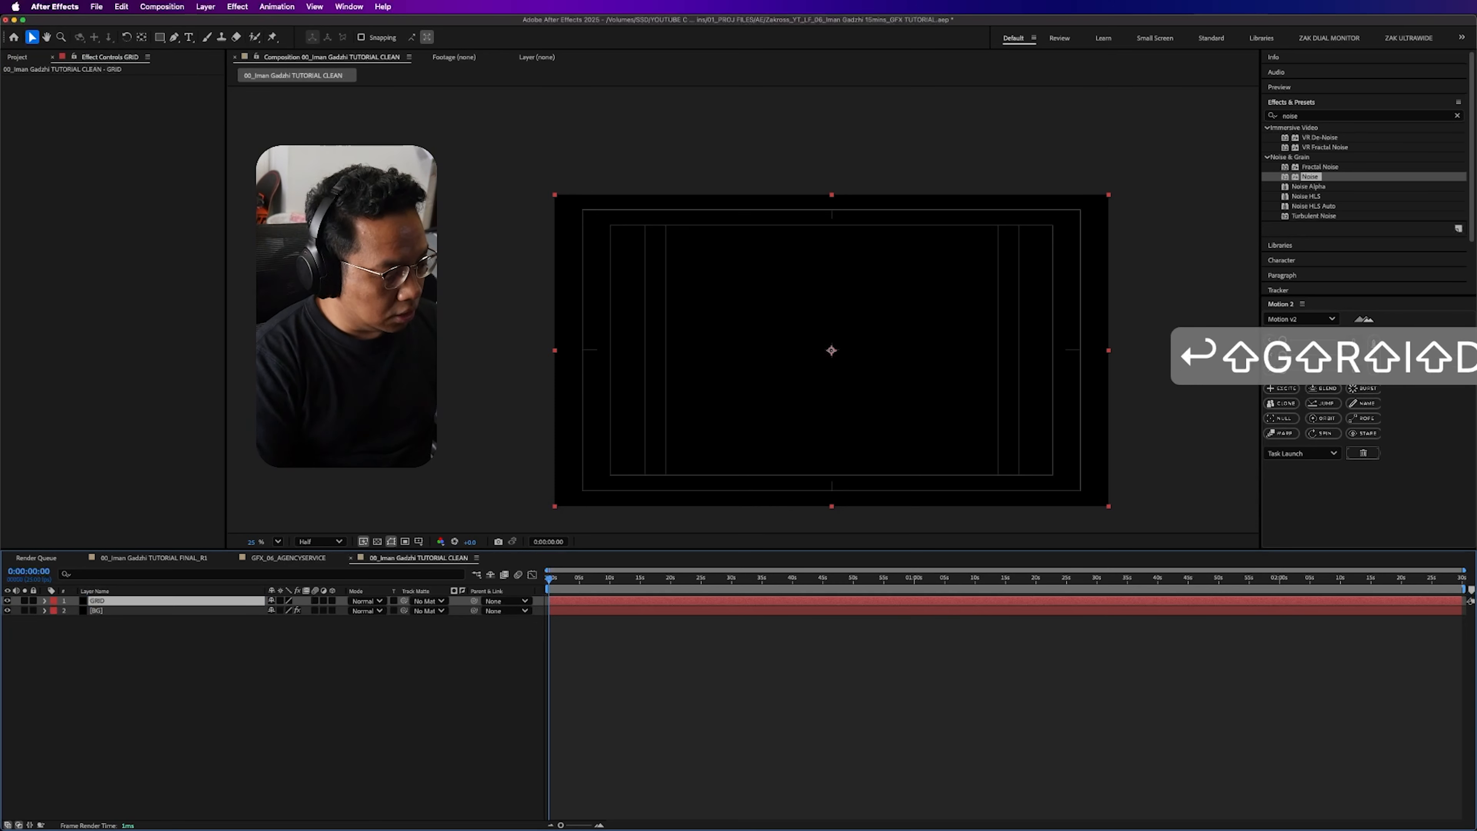
- Search the effects for "grid" and apply the Generate category's Grid effect to the GRID layer
left_click(1352, 116)
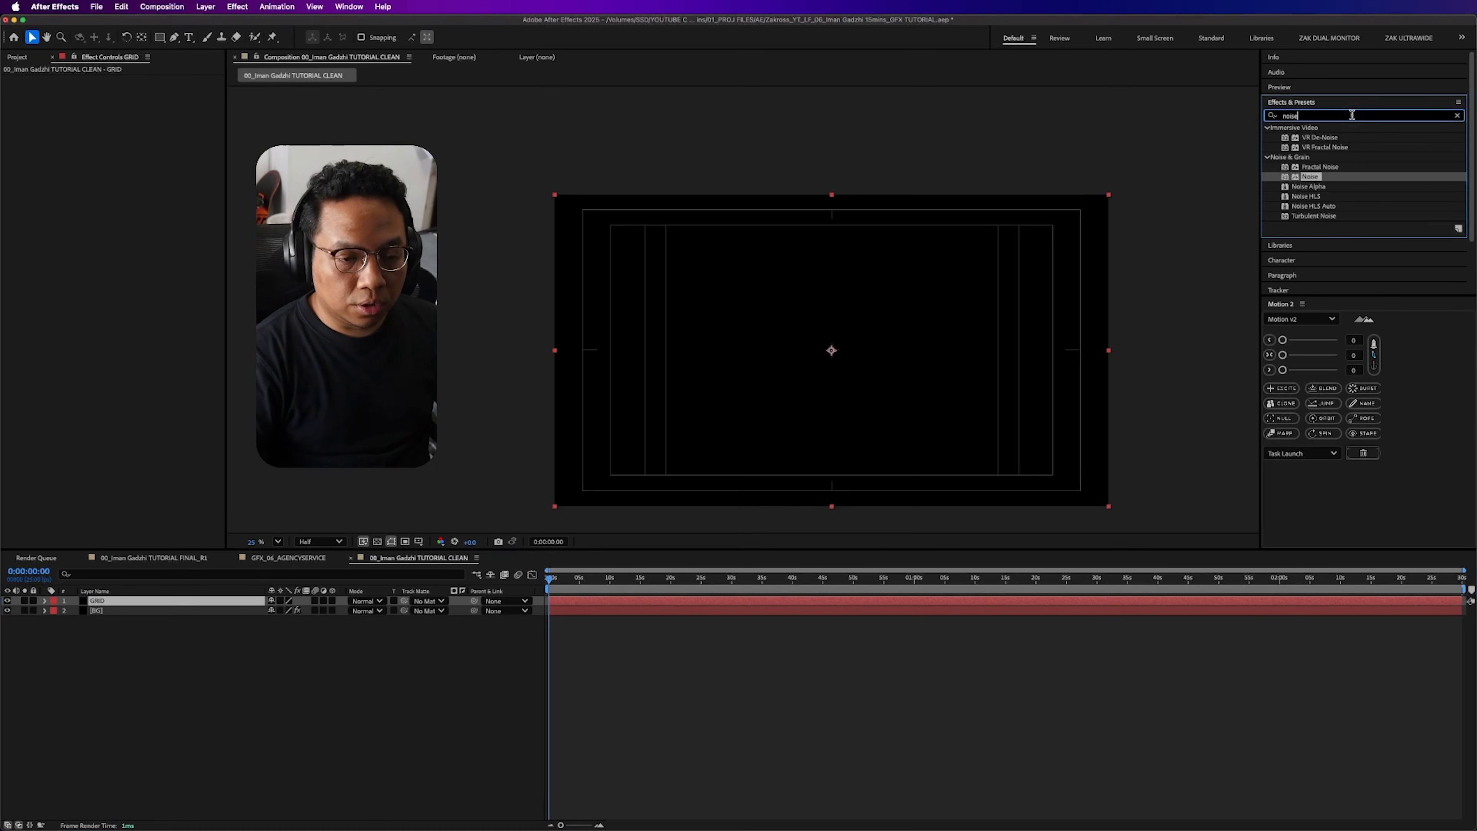
key("super+a")
type("grid")
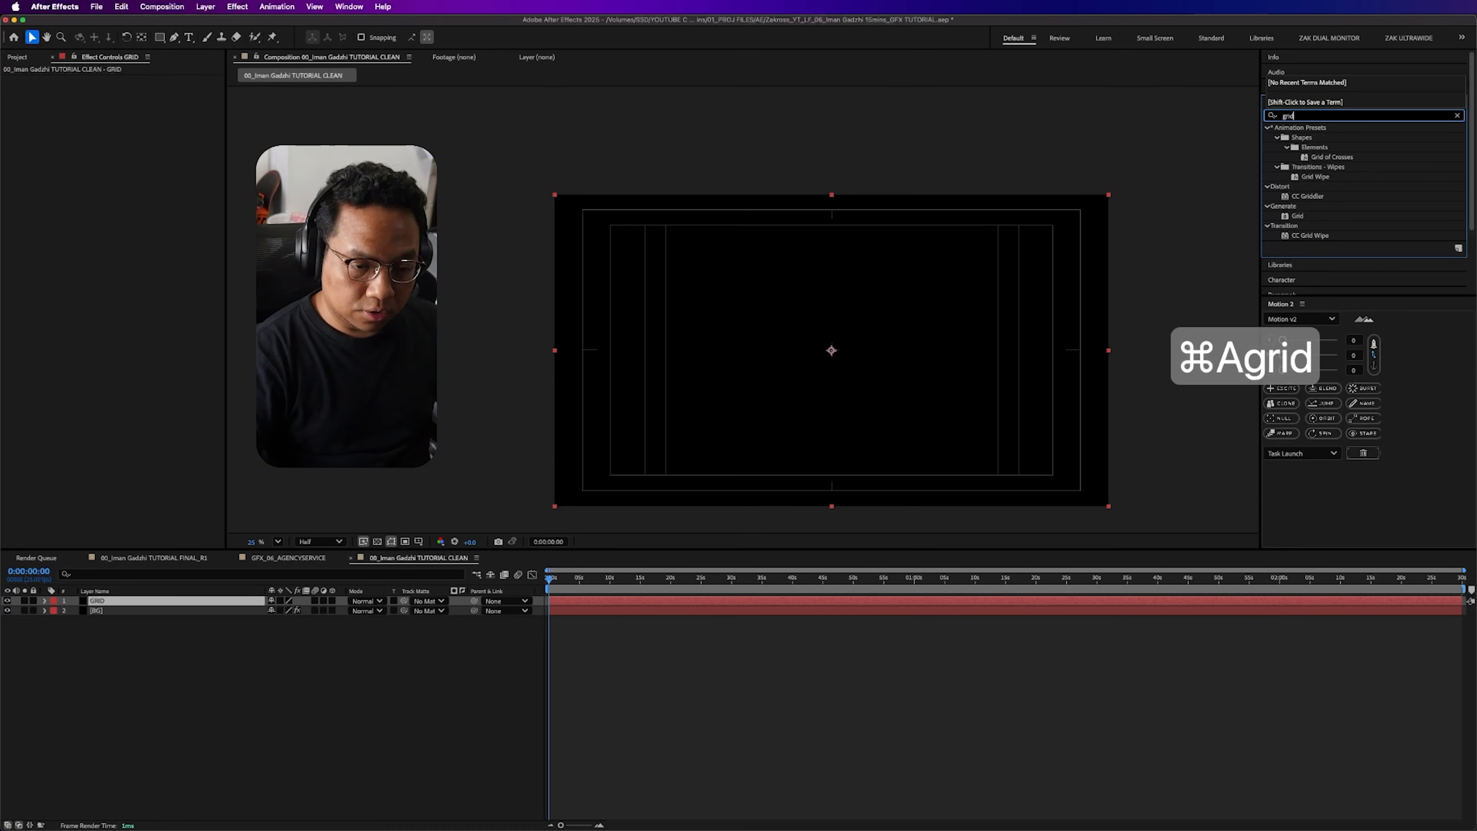
left_click(48, 677)
left_click_drag(47, 677, 91, 601)
- Set the Grid effect's Border to 1 for thinner lines
left_click(126, 139)
left_click(196, 327)
left_click(127, 138)
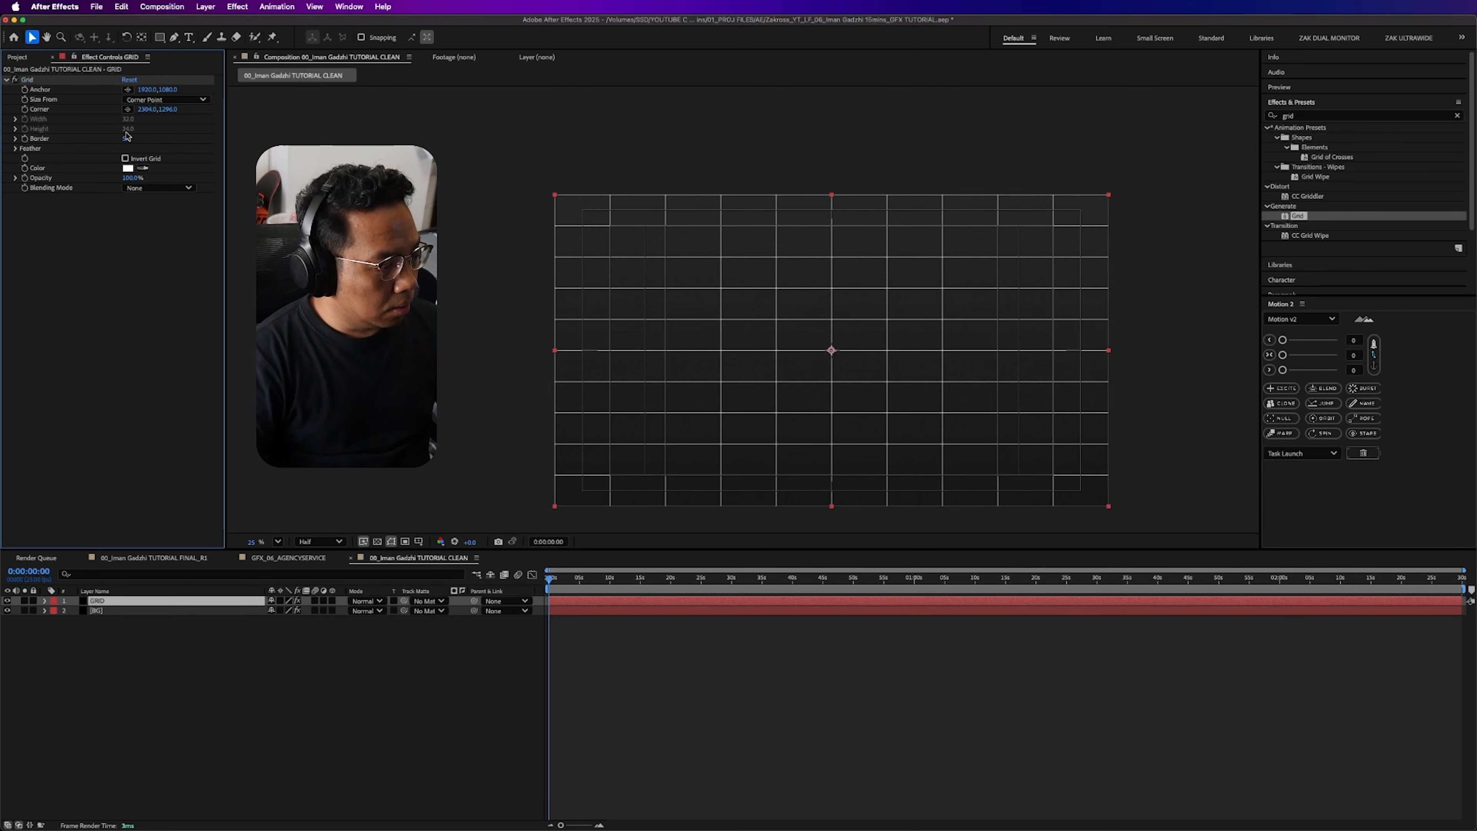
type("1")
left_click(183, 357)
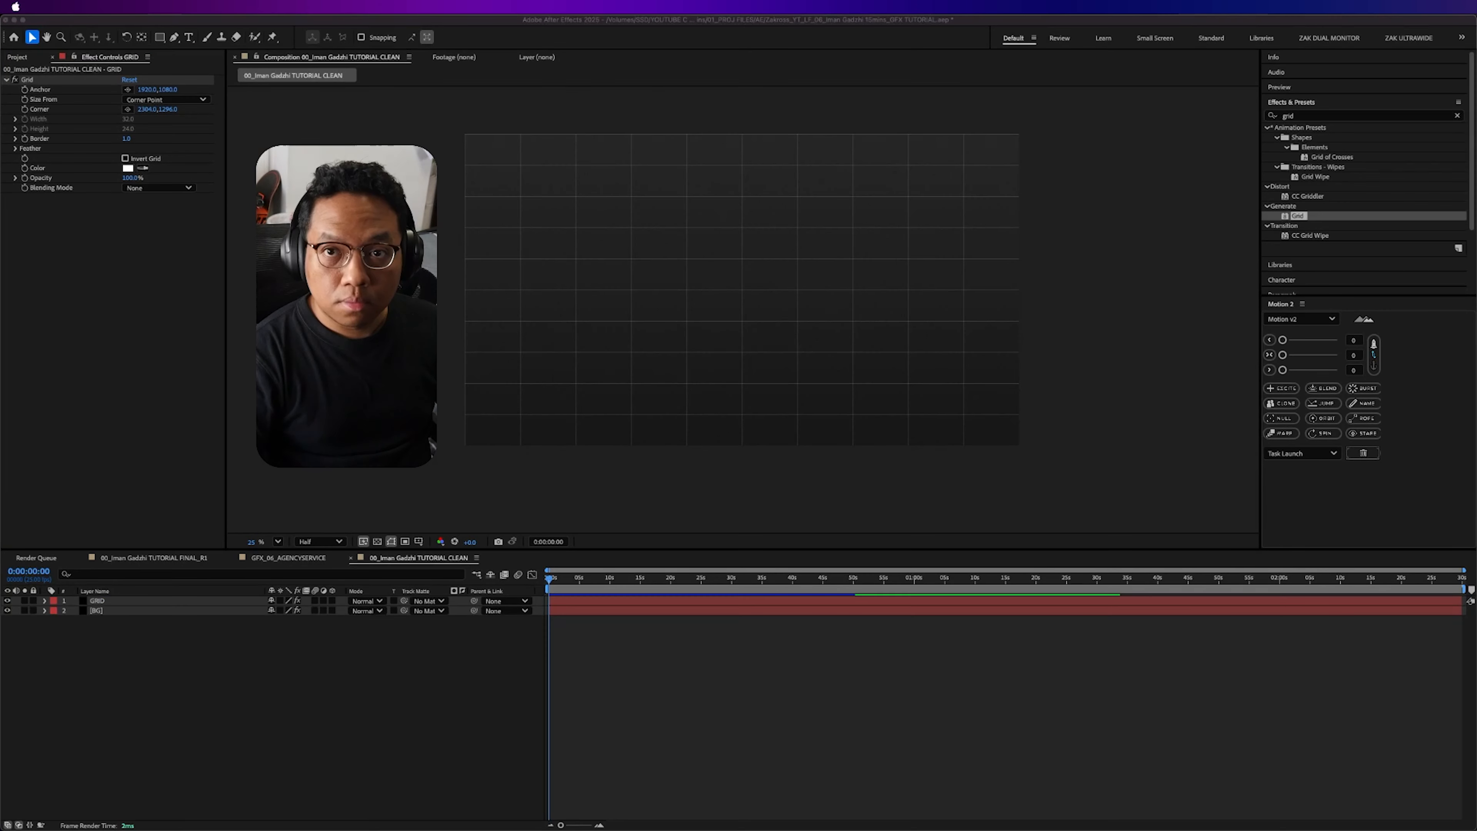
- Narrow the grid cells by setting the Grid effect's horizontal Corner value to 2051
left_click(88, 266)
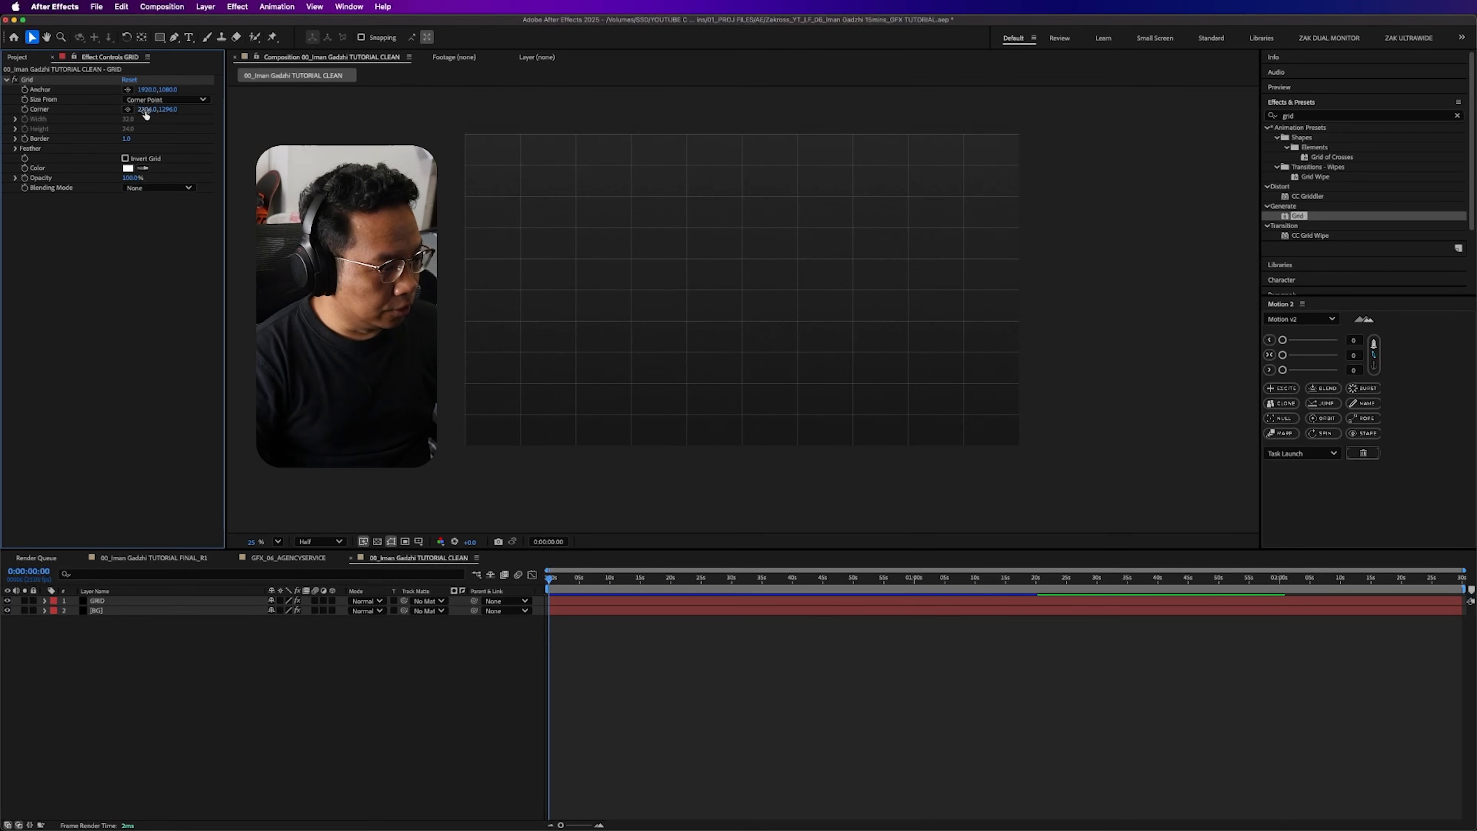
left_click(147, 109)
left_click(155, 132)
left_click_drag(148, 111, 47, 117)
left_click(147, 110)
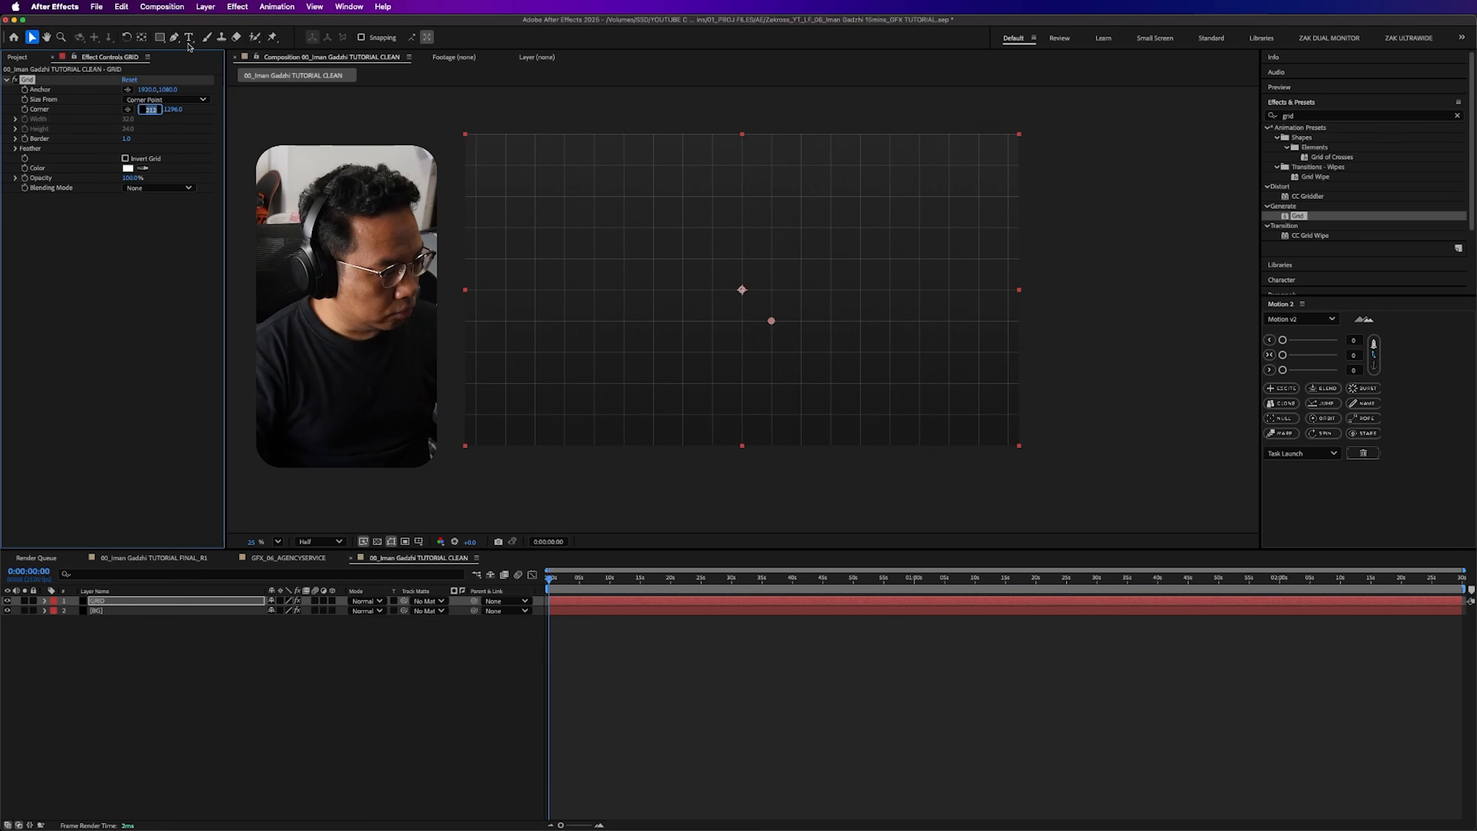
type("2051")
key("Return")
- Shorten the grid cells by setting the Grid effect's vertical Corner value to 1180
left_click_drag(178, 112, 150, 112)
left_click(168, 109)
type("1180")
key("Return")
left_click(1043, 444)
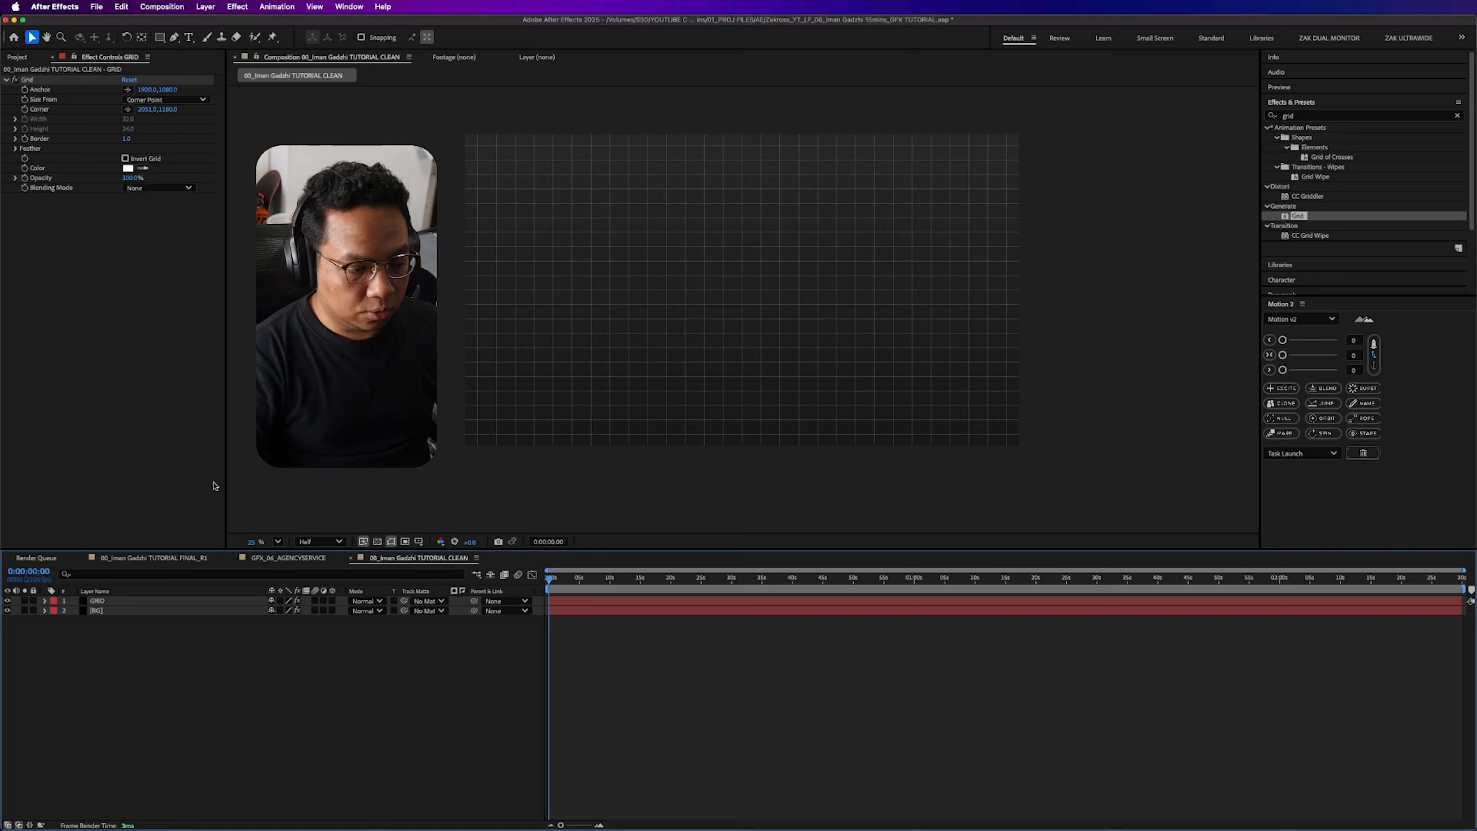
- Pre-compose the GRID layer into a composition named GRID, moving all attributes into it
left_click(115, 603)
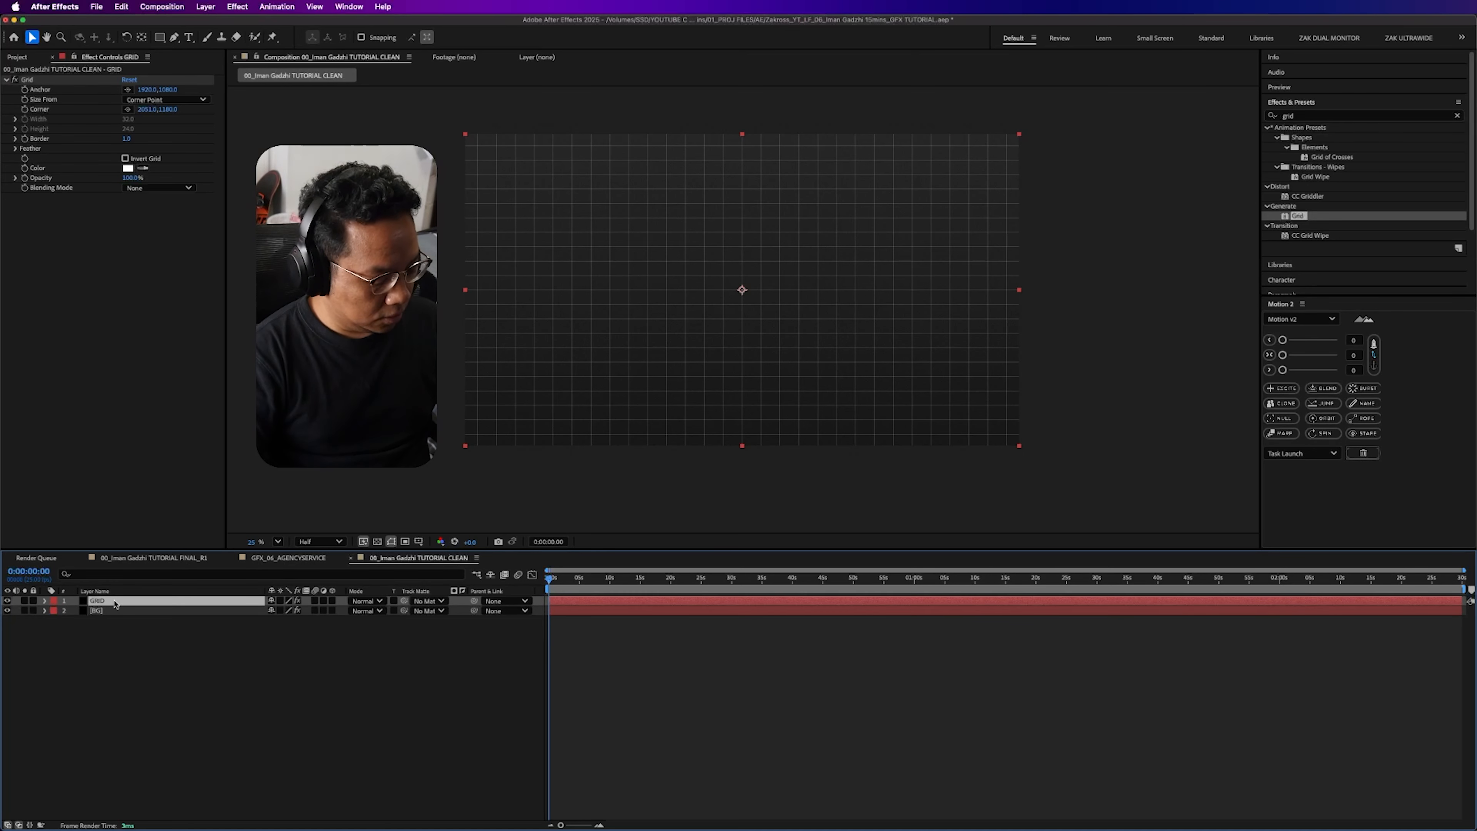
key("shift+super+c")
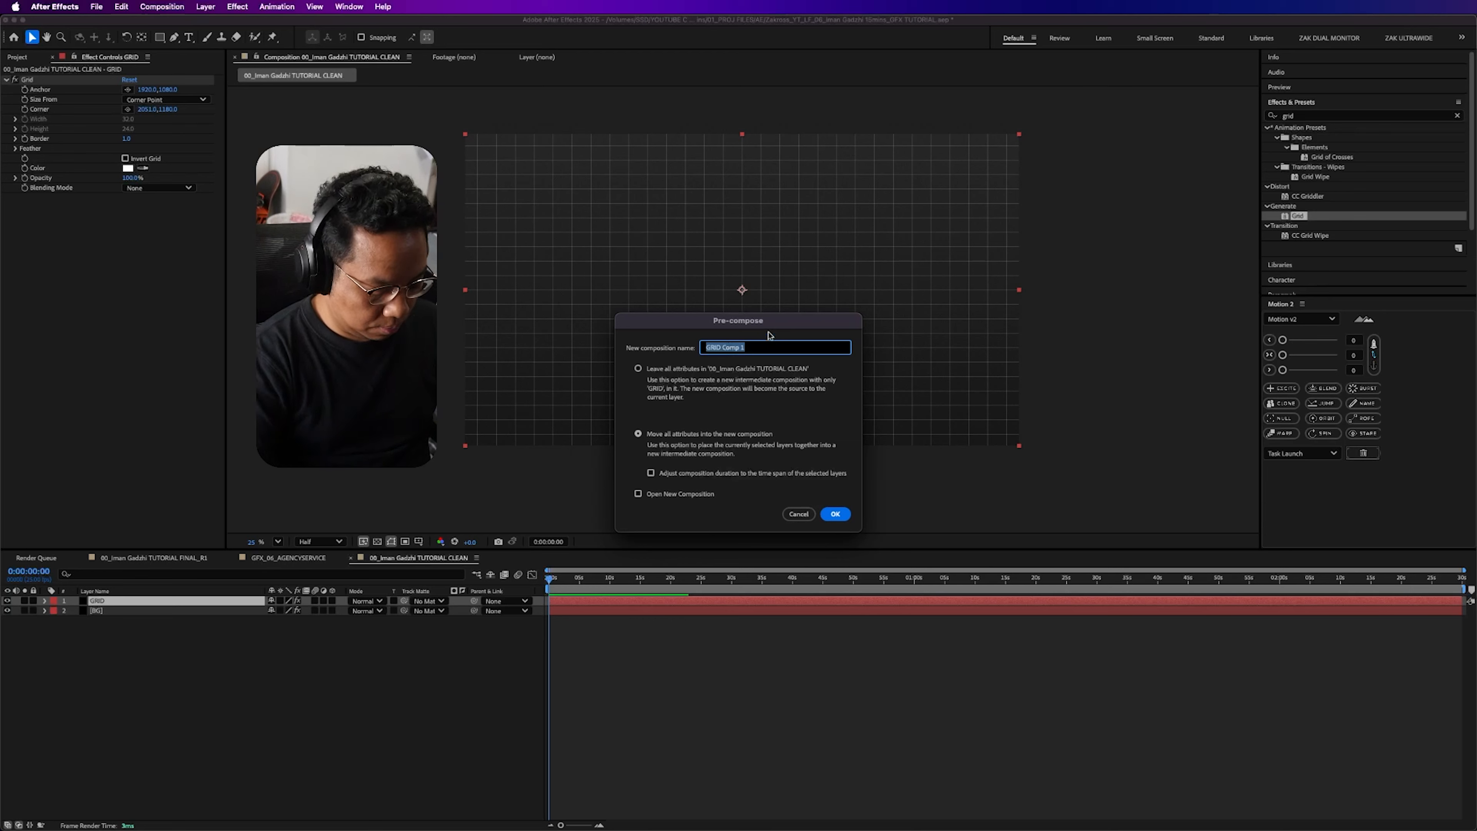
type("GRID")
key("Return")
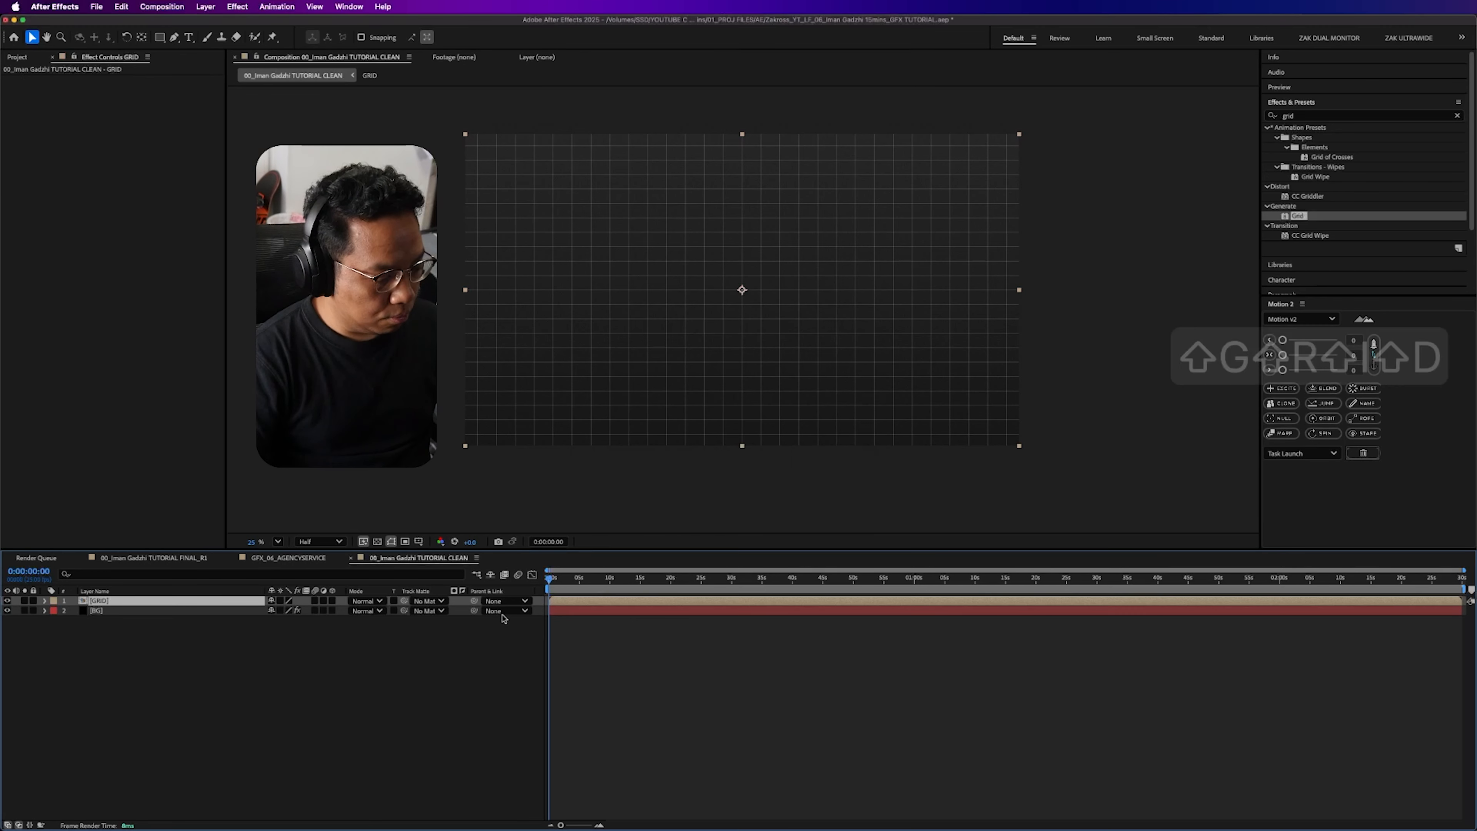
- Draw a closed, curved Pen mask on the GRID layer over the frame's lower-right area, extending past the right and bottom edges
key("super+Down")
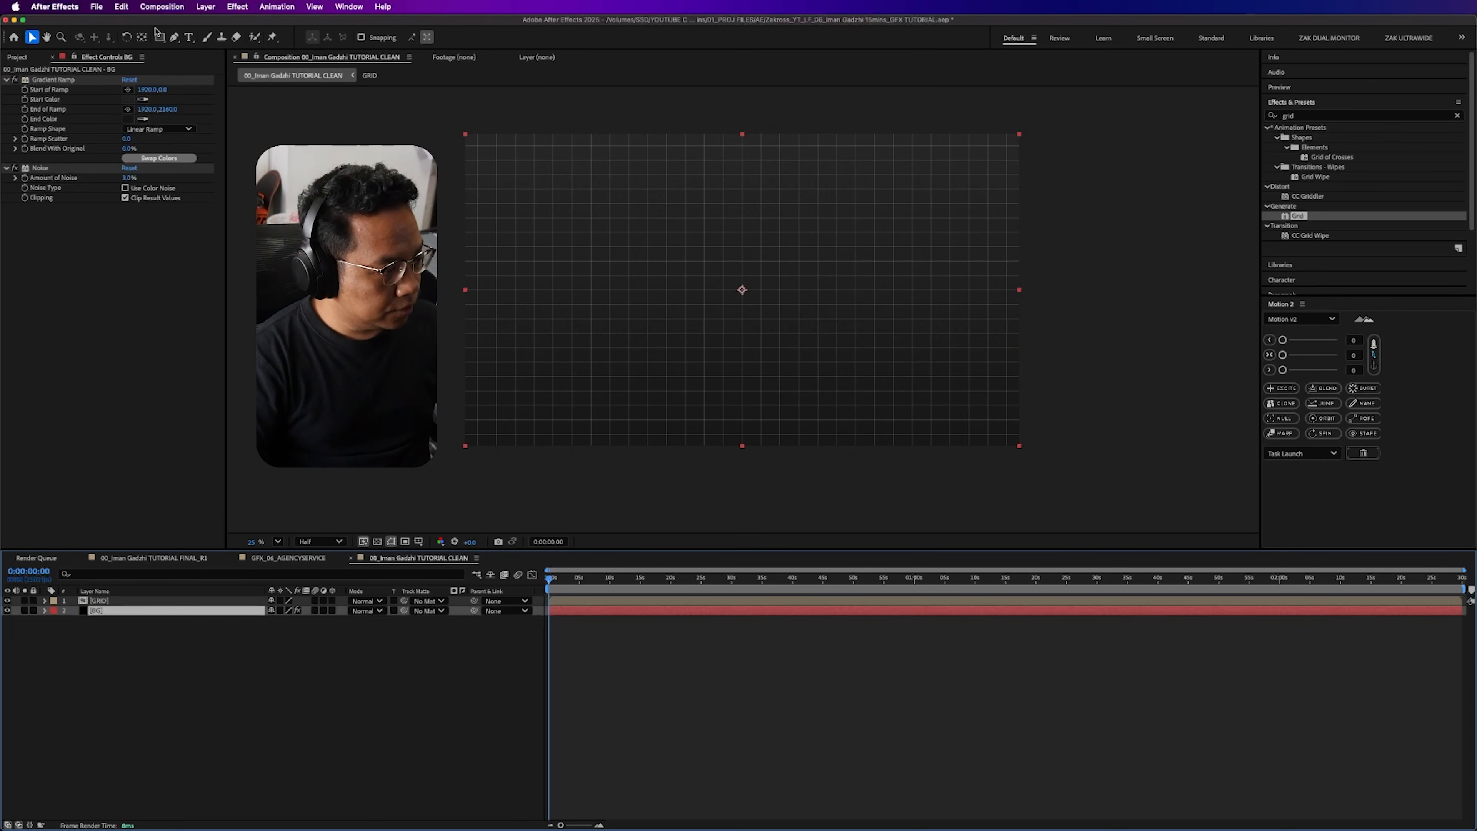
left_click(166, 603)
left_click(174, 36)
left_click(744, 474)
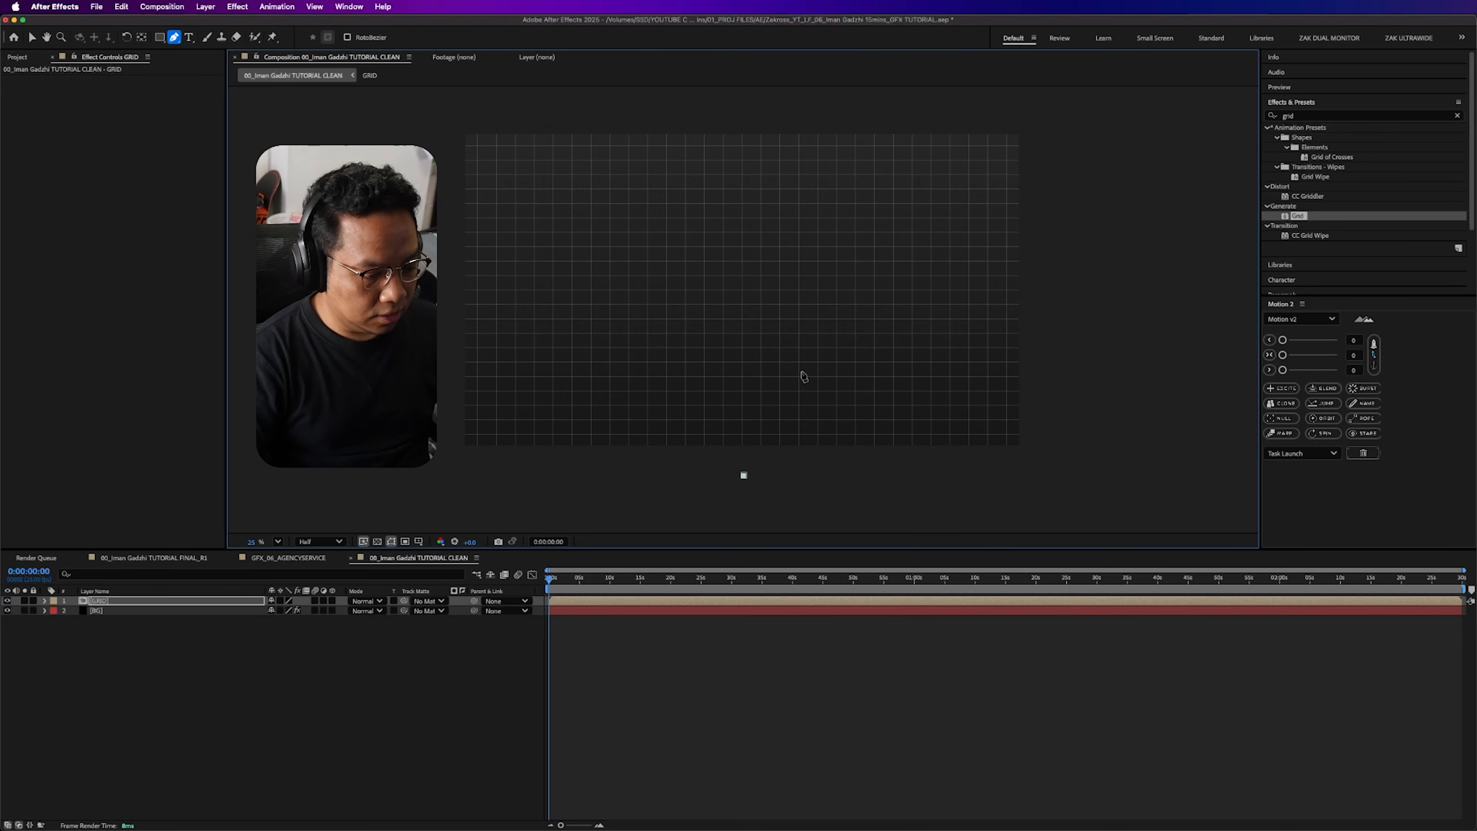
left_click_drag(823, 362, 907, 363)
left_click_drag(929, 297, 935, 283)
left_click_drag(1063, 330, 1107, 454)
left_click(1051, 469)
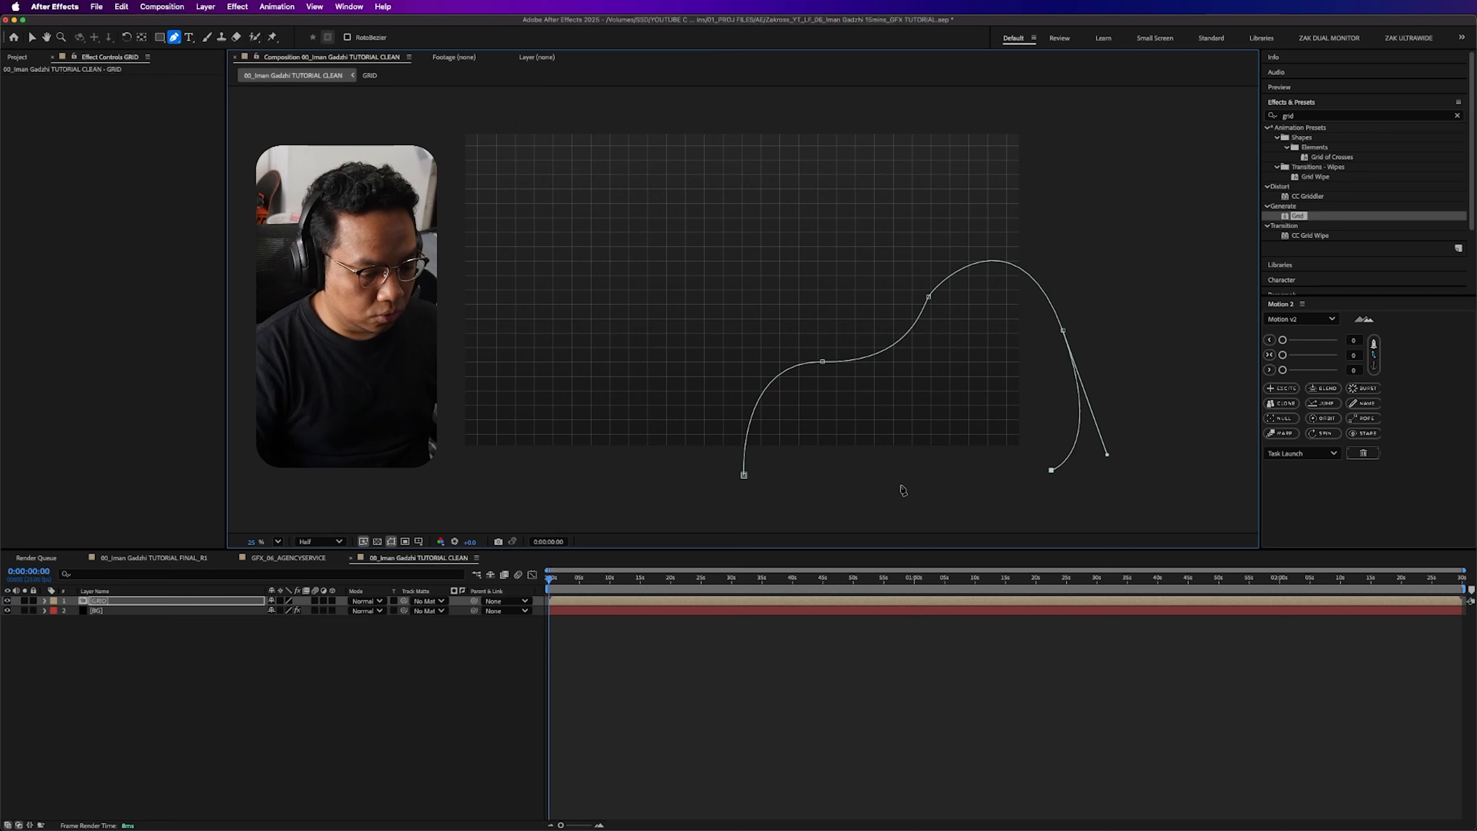
left_click(744, 474)
- Reveal the GRID layer's mask feather property and set the mask mode to Subtract
key("m")
key("f")
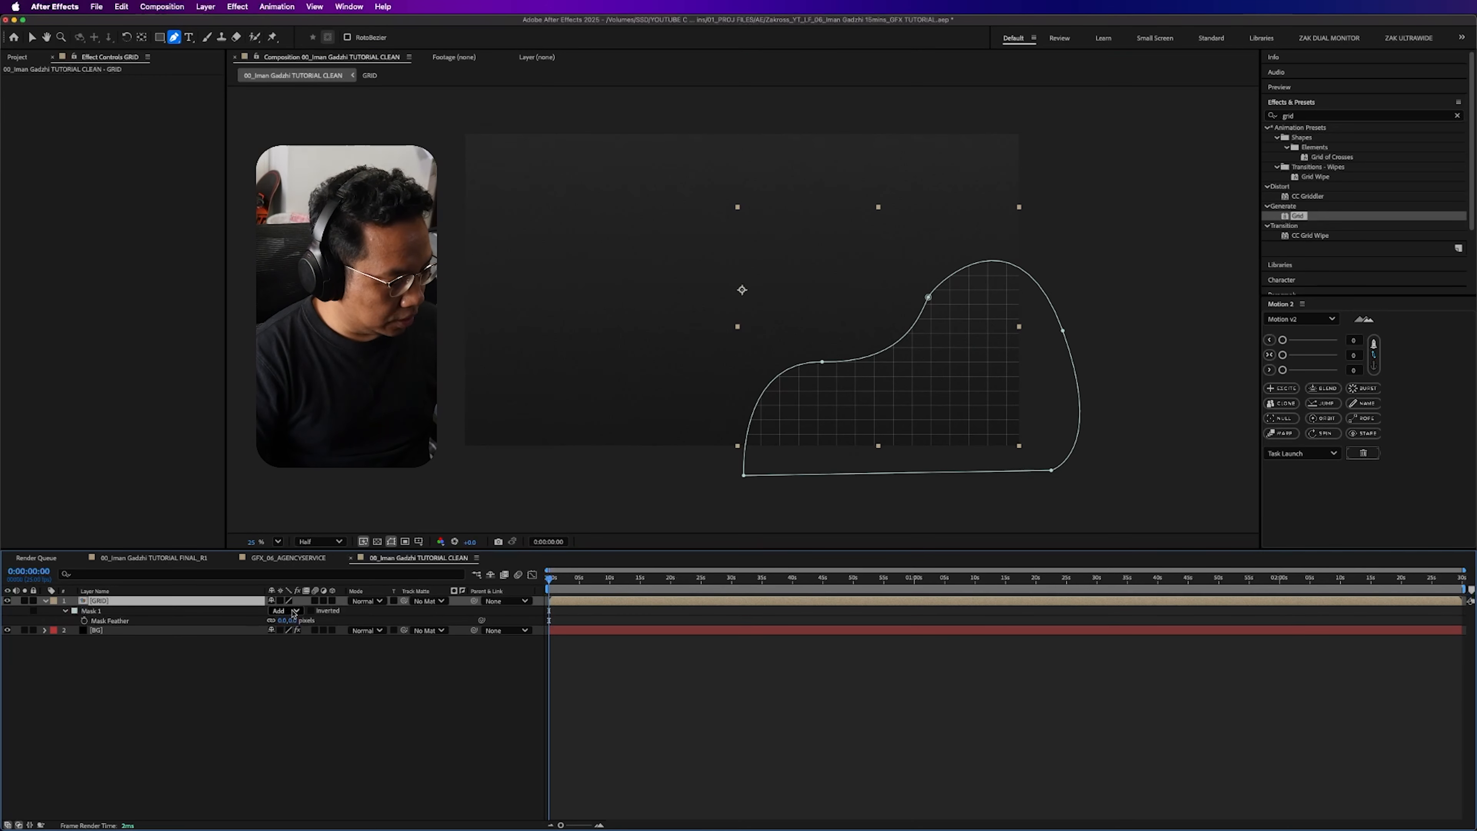
left_click(285, 611)
left_click(287, 646)
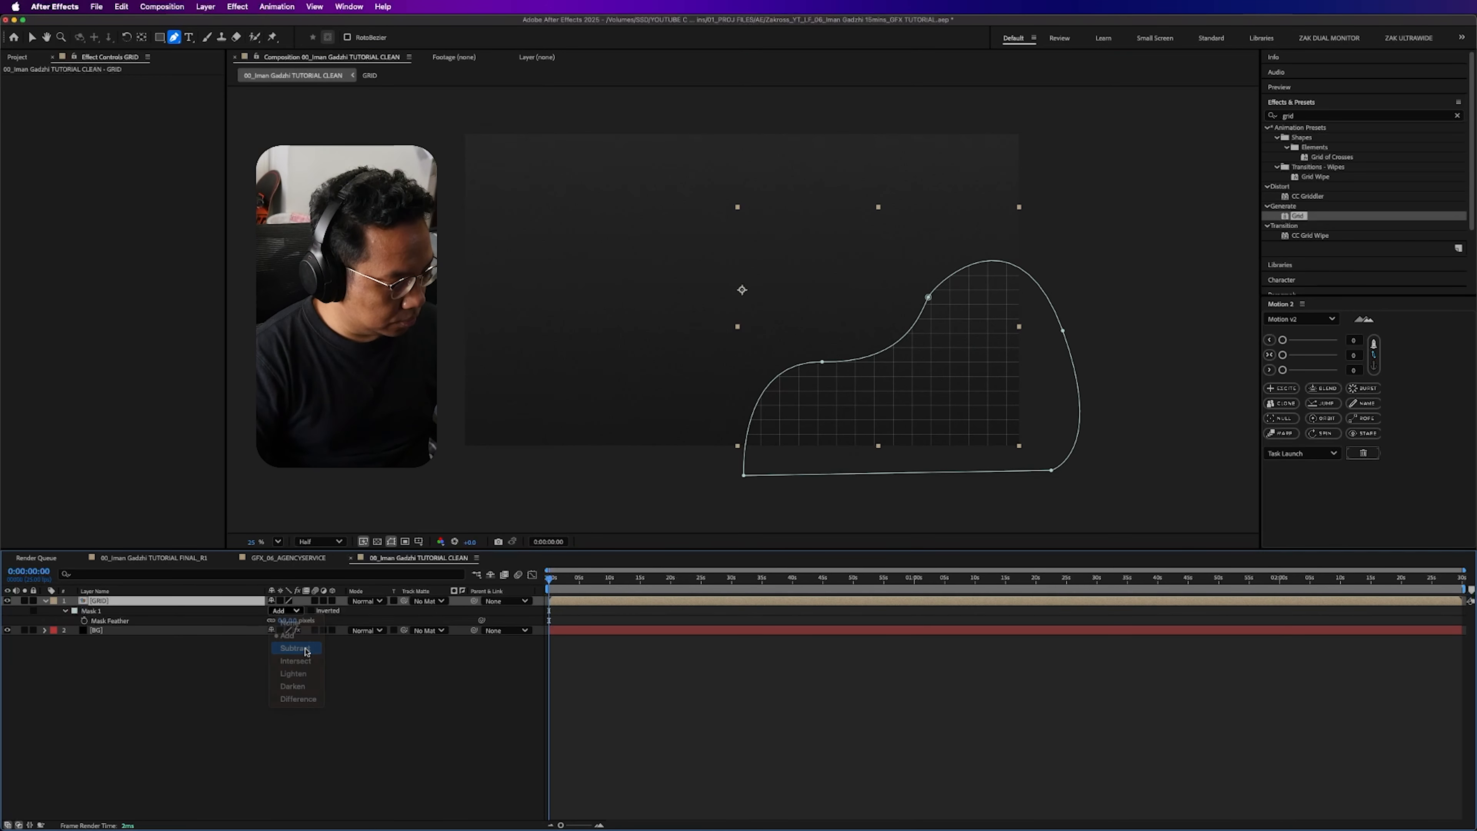
- Set the mask feather on the GRID layer to 250 pixels
key("m")
key("f")
left_click(298, 620)
type("250")
key("Return")
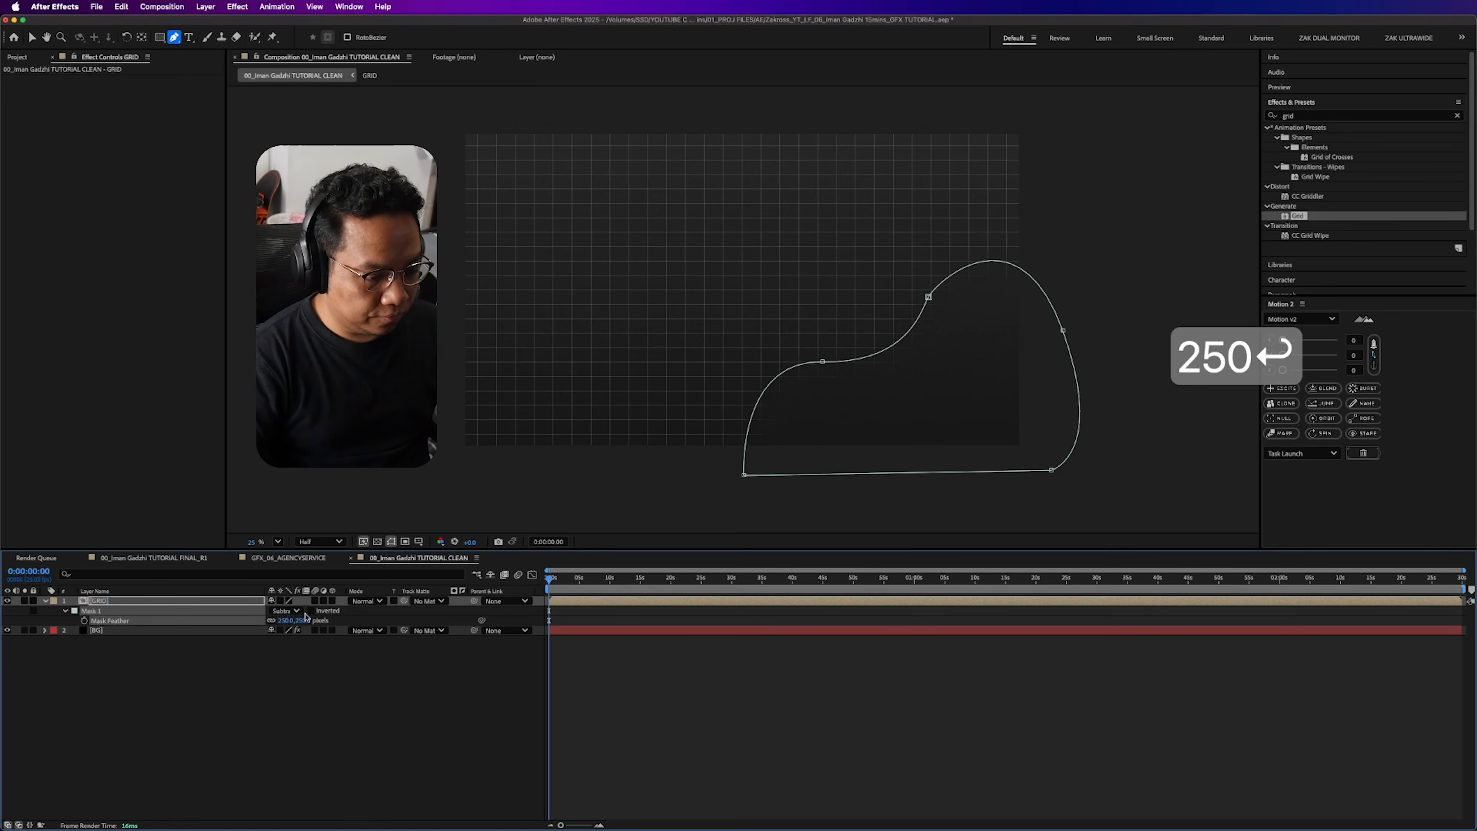
left_click(346, 720)
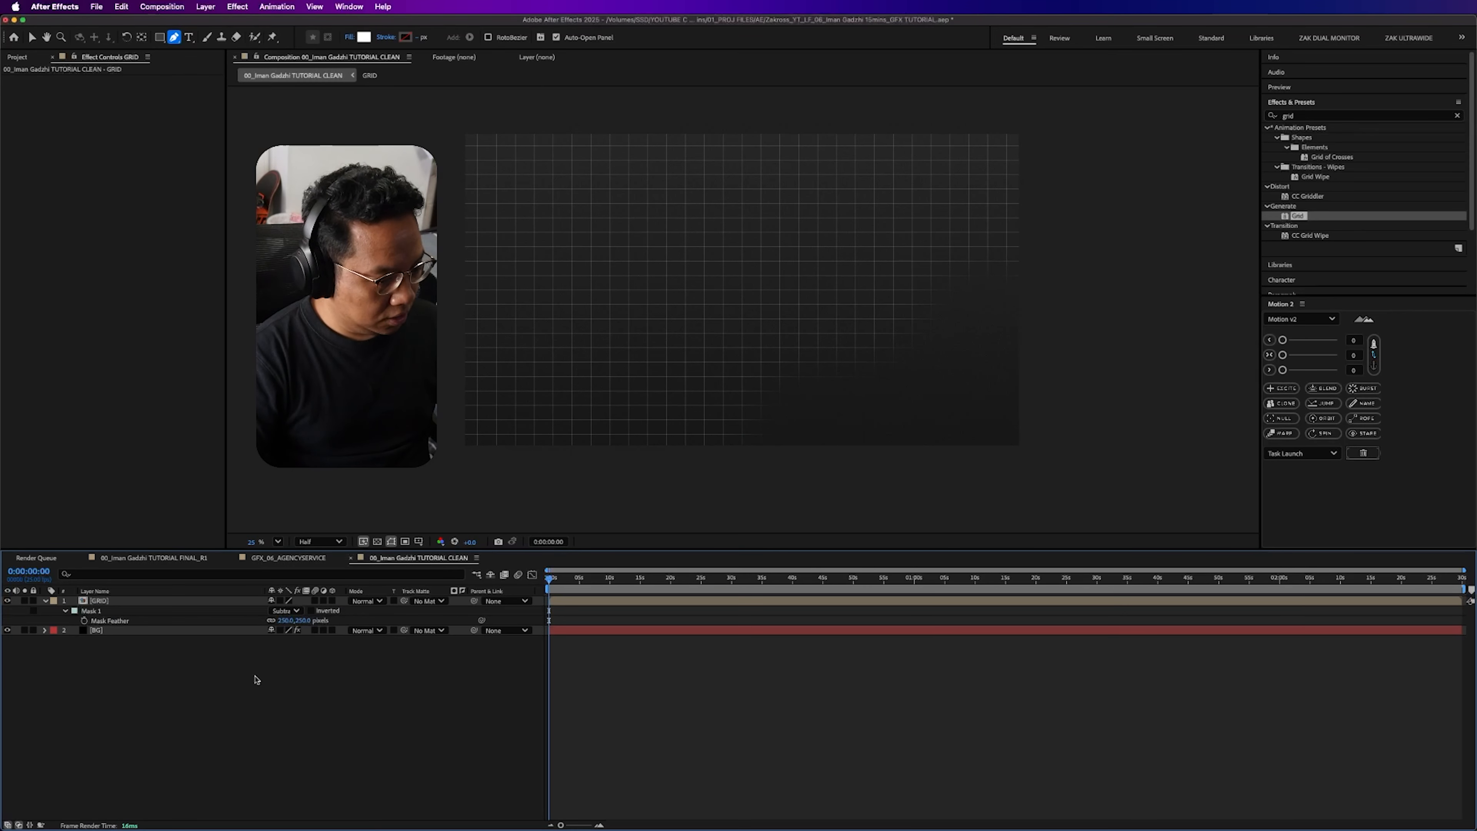
- Reshape the GRID layer's mask by moving its lower-left point farther left and raising the two points on its upper curve slightly
left_click(143, 601)
key("v")
left_click(744, 476)
left_click_drag(744, 476, 683, 475)
left_click_drag(823, 362, 822, 351)
left_click_drag(929, 298, 930, 290)
left_click(1041, 510)
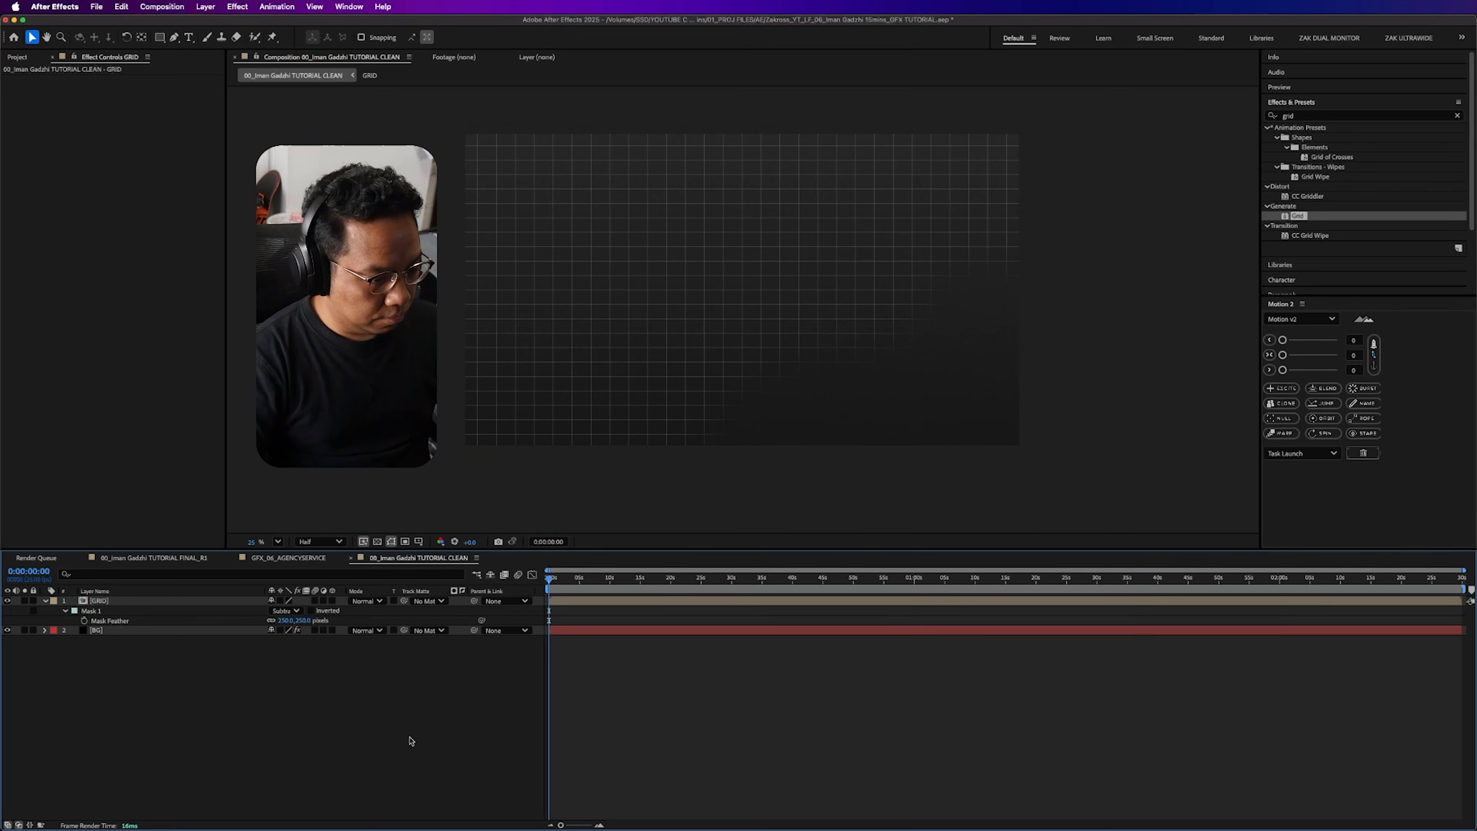
- Duplicate Mask 1, rotate the copy half a turn, and move it over the frame's upper-left corner
left_click(177, 610)
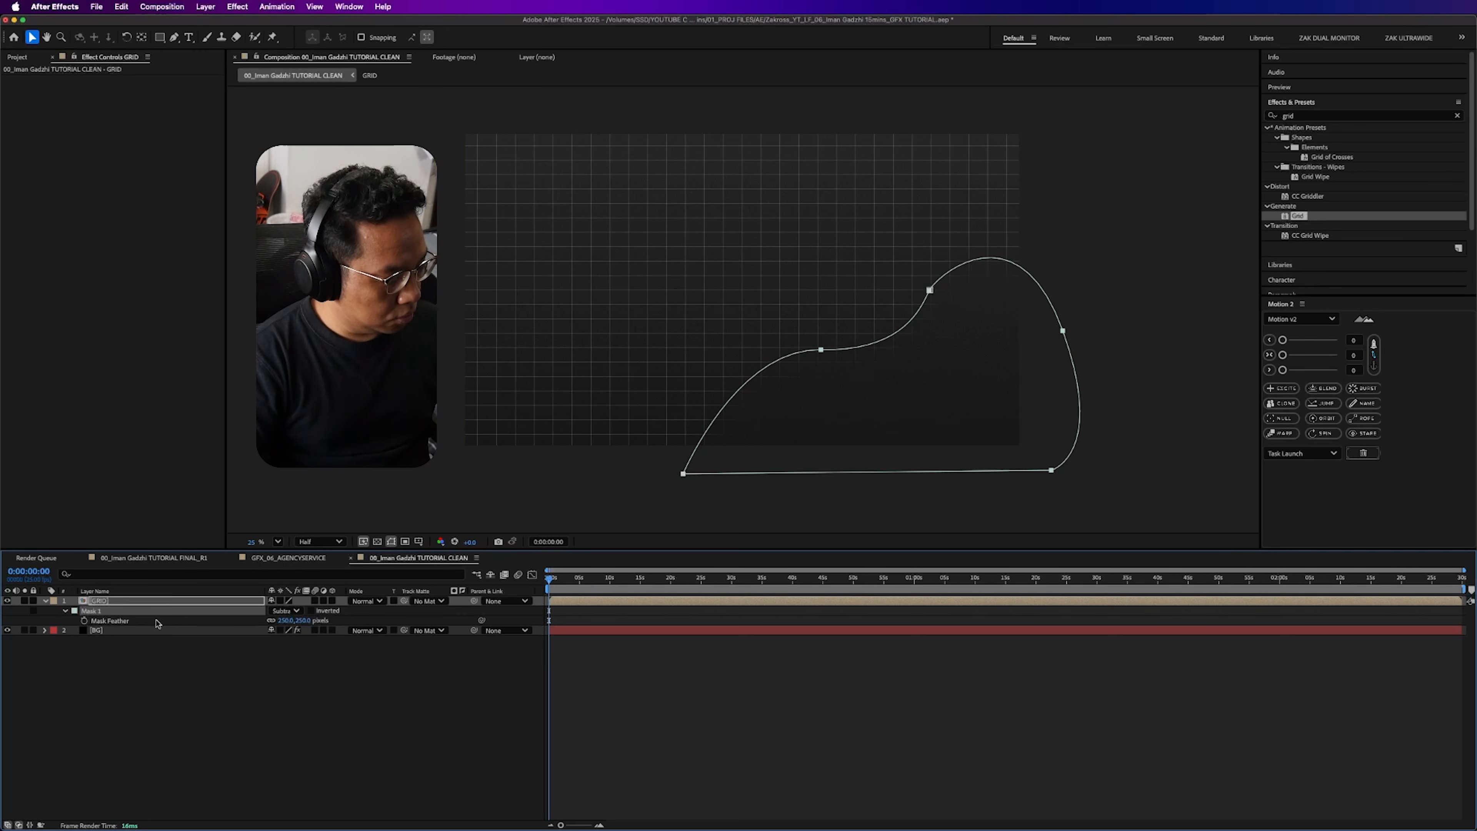
left_click(134, 684)
left_click(108, 611)
key("super+d")
key("Tab")
double_click(930, 290)
left_click_drag(1097, 175, 775, 435)
left_click_drag(844, 250, 546, 176)
left_click(1030, 694)
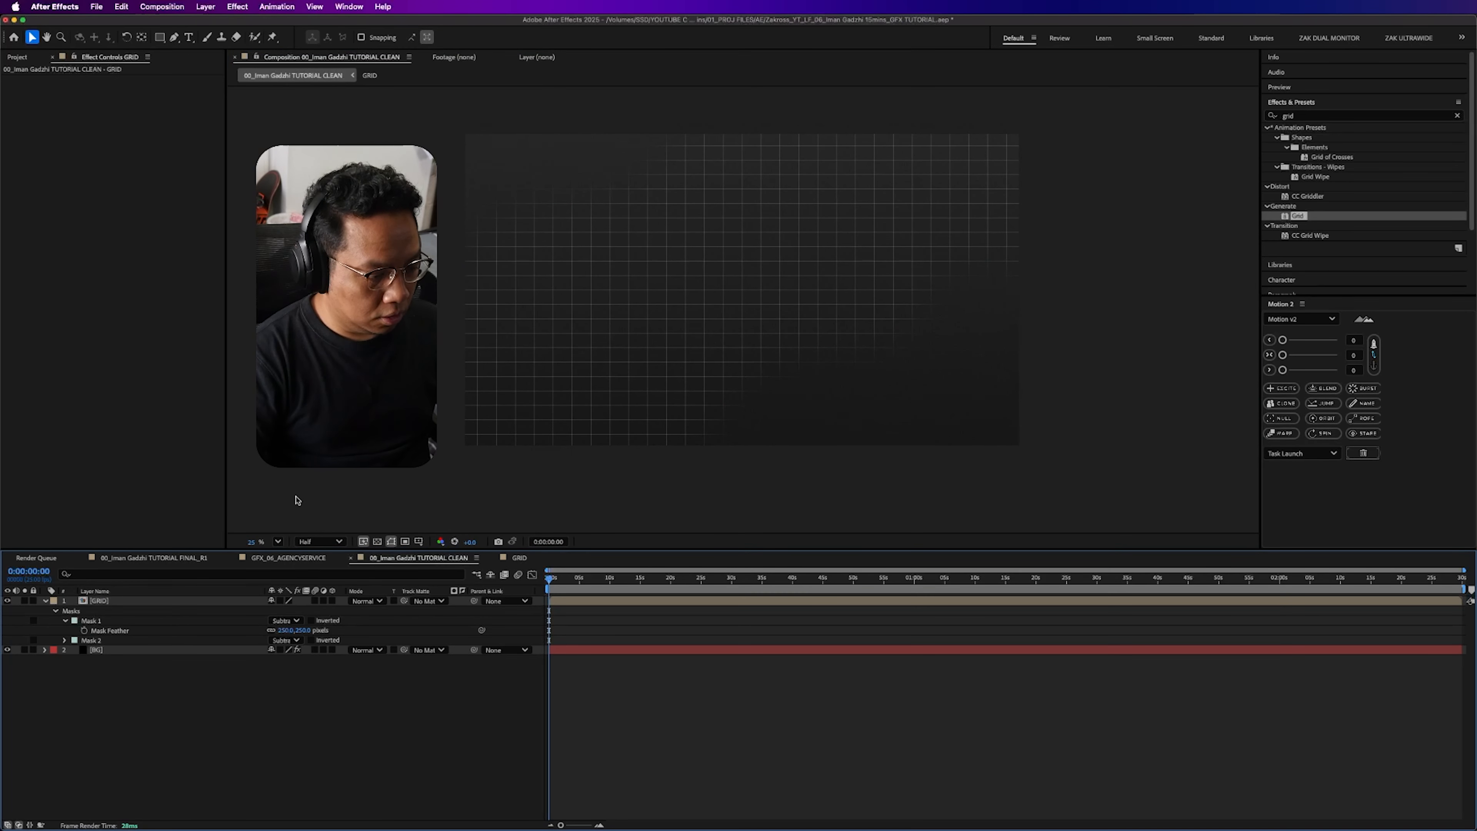
- Move Mask 1 slightly farther toward the frame's lower-right corner
left_click(163, 621)
double_click(921, 296)
left_click_drag(987, 339, 1018, 359)
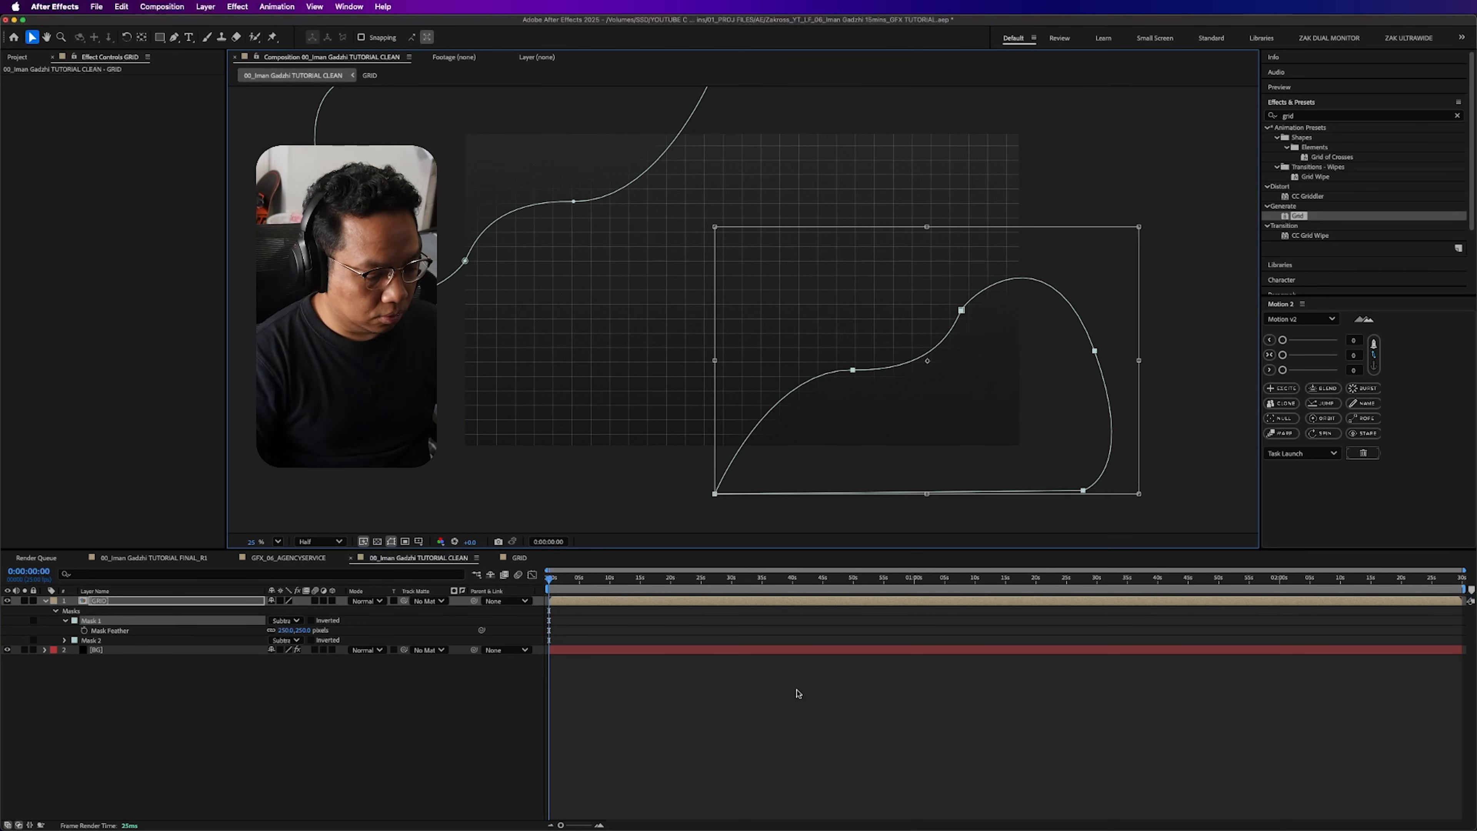
left_click(798, 693)
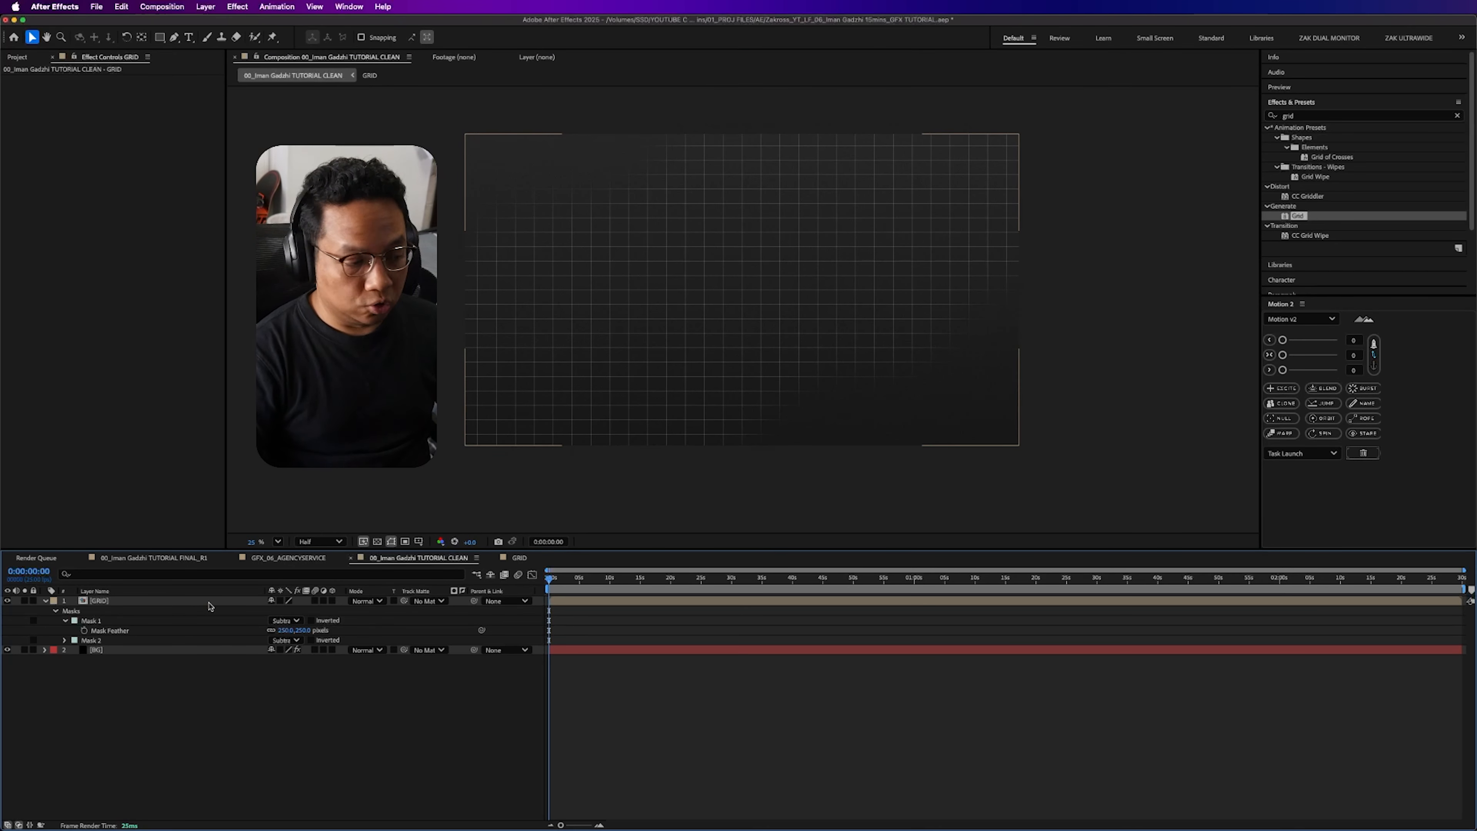
- Set the Grid effect's opacity to 50% inside the GRID pre-comp and return to the main composition
left_click(178, 599)
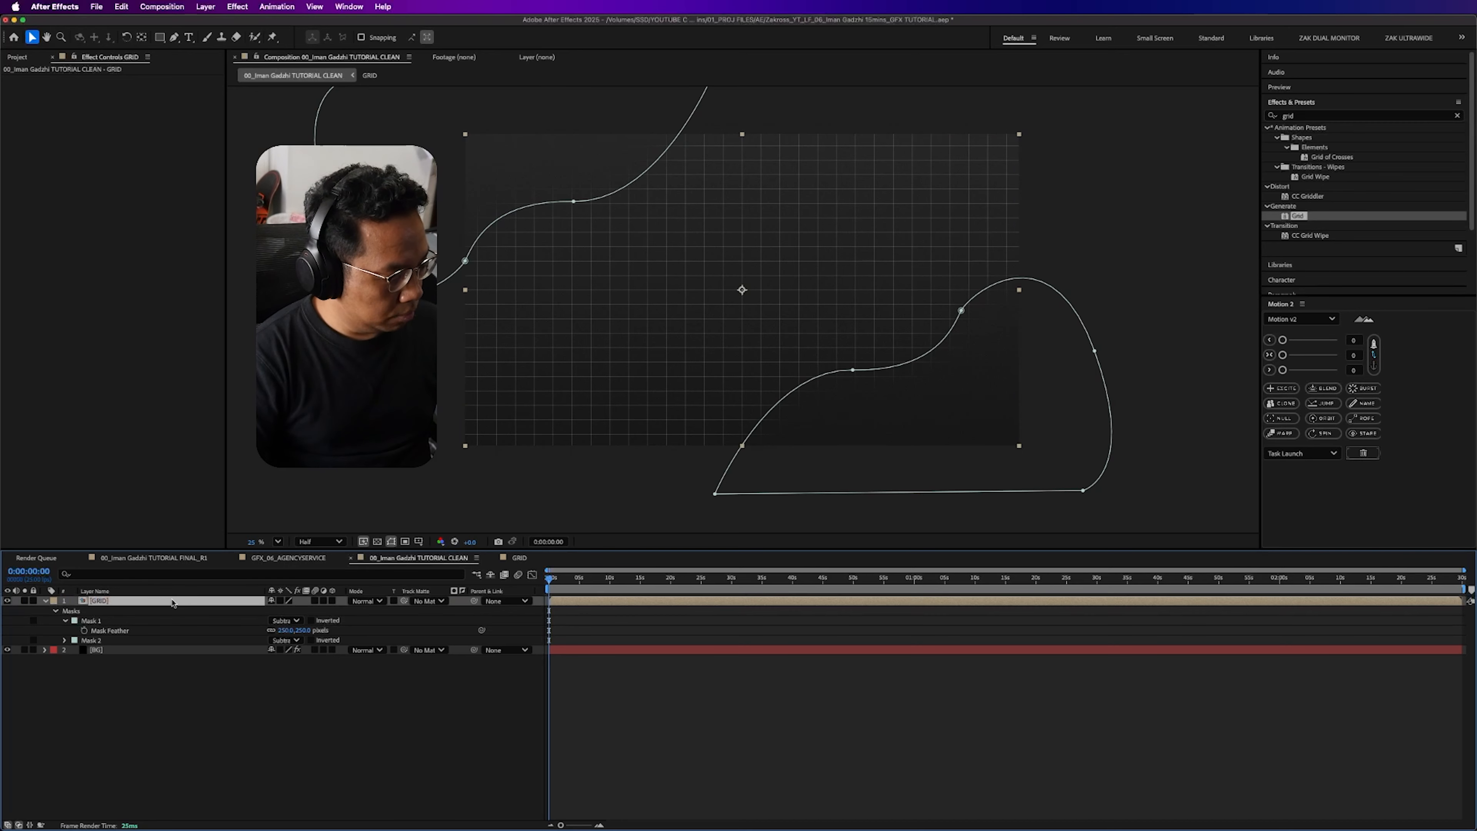
double_click(172, 601)
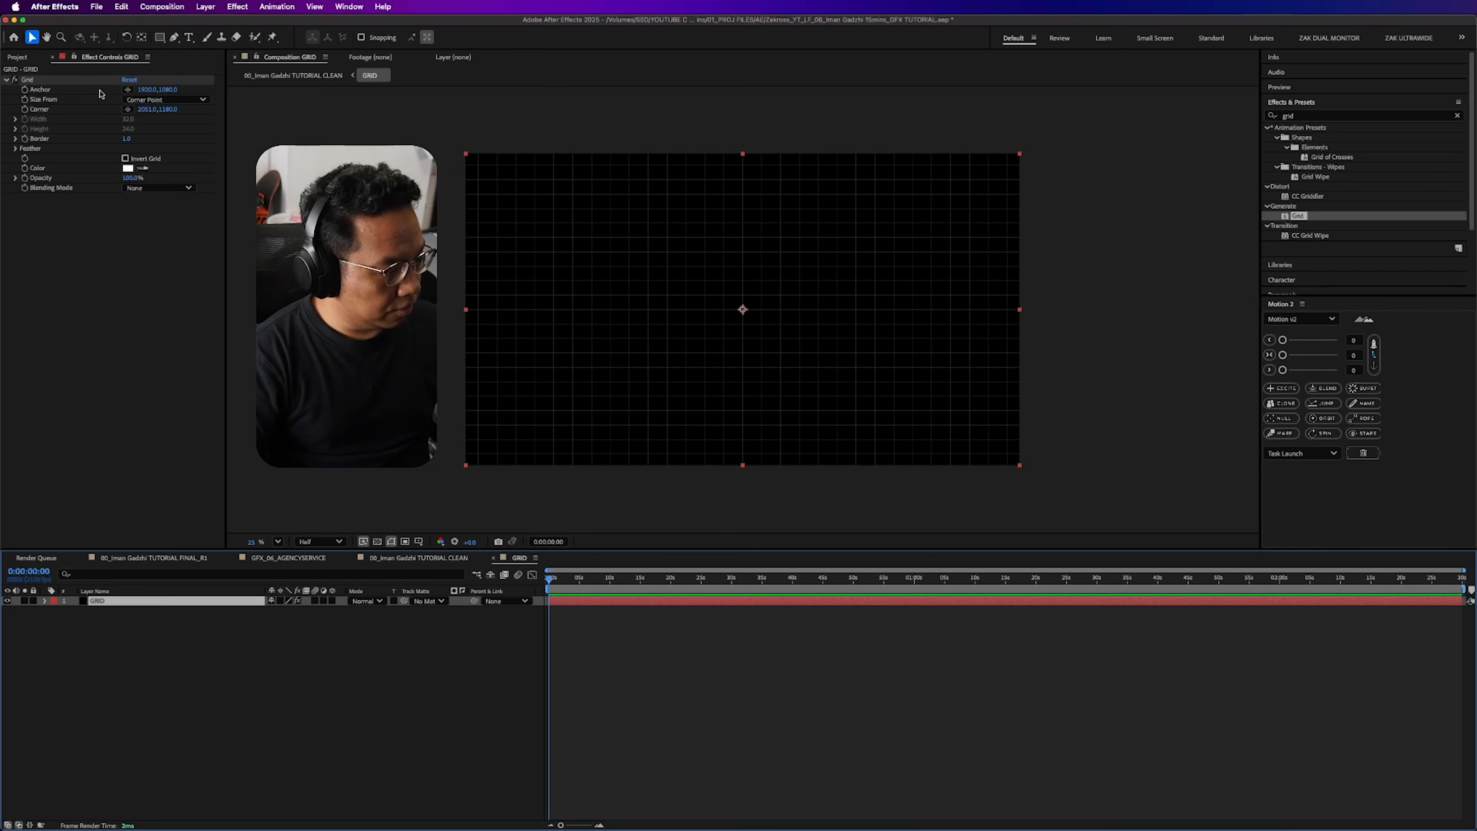
left_click(124, 178)
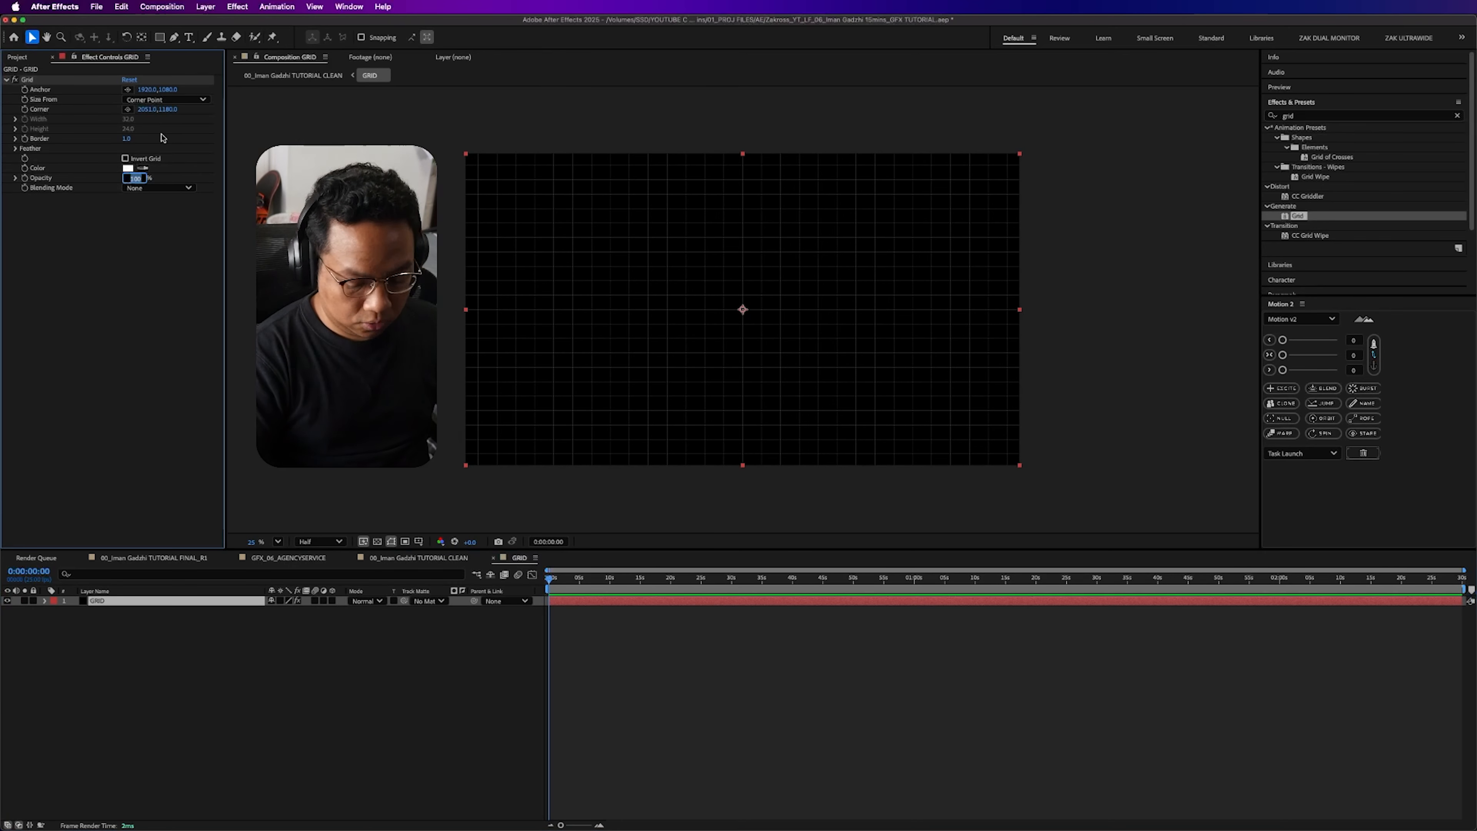
type("50")
key("Return")
left_click(260, 713)
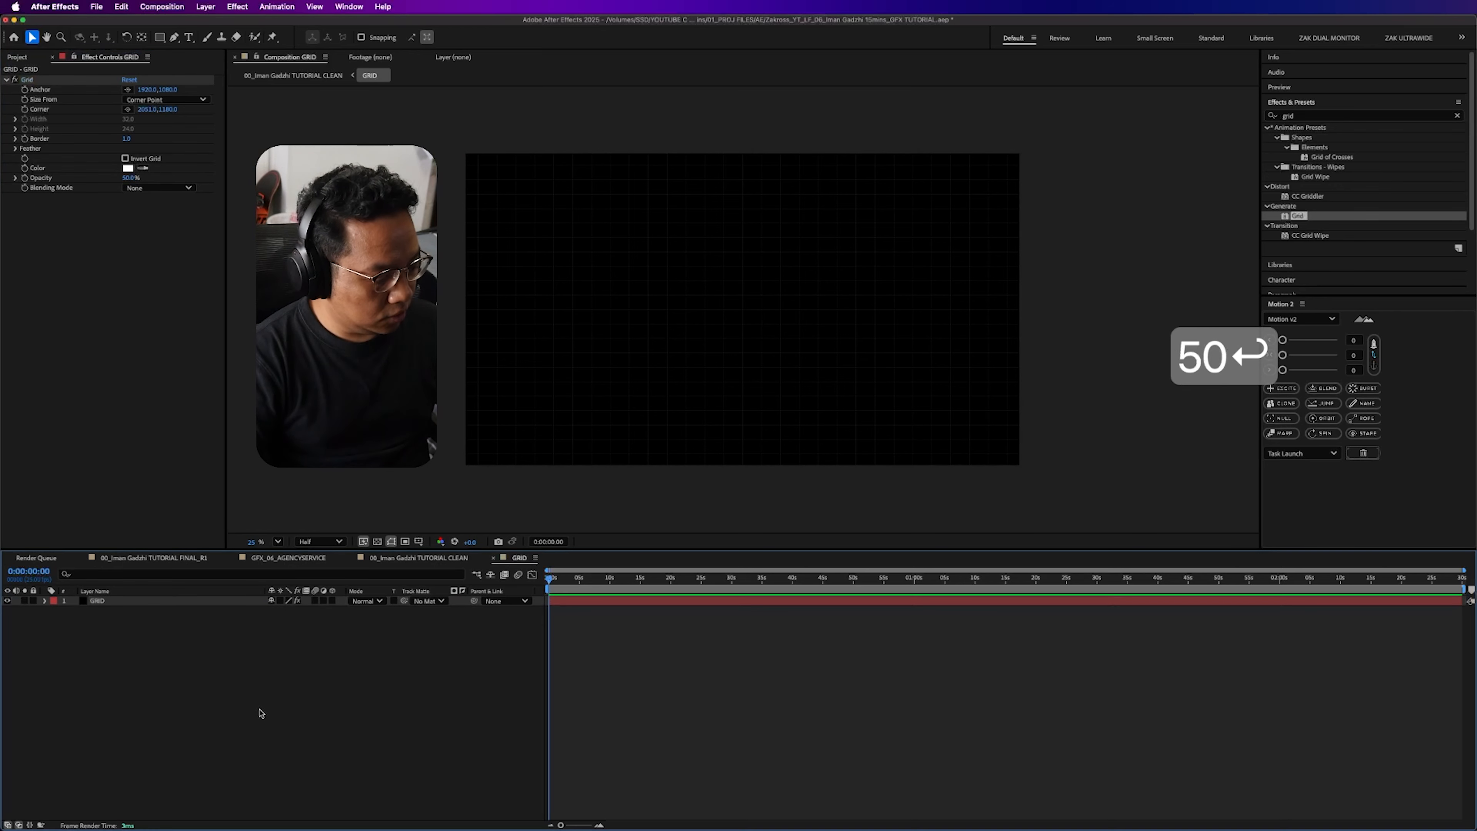
key("Tab")
left_click(170, 700)
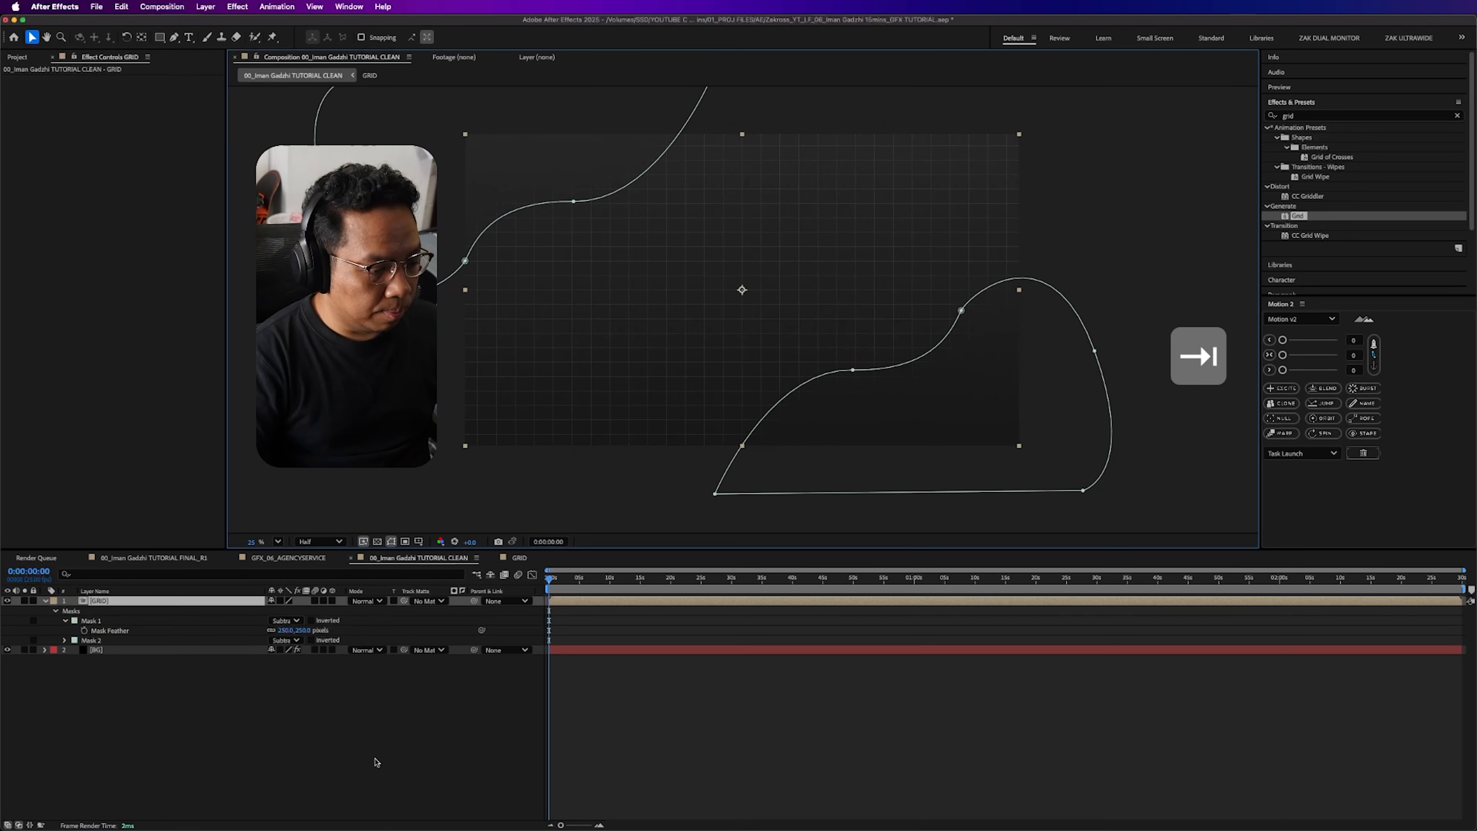
left_click(373, 763)
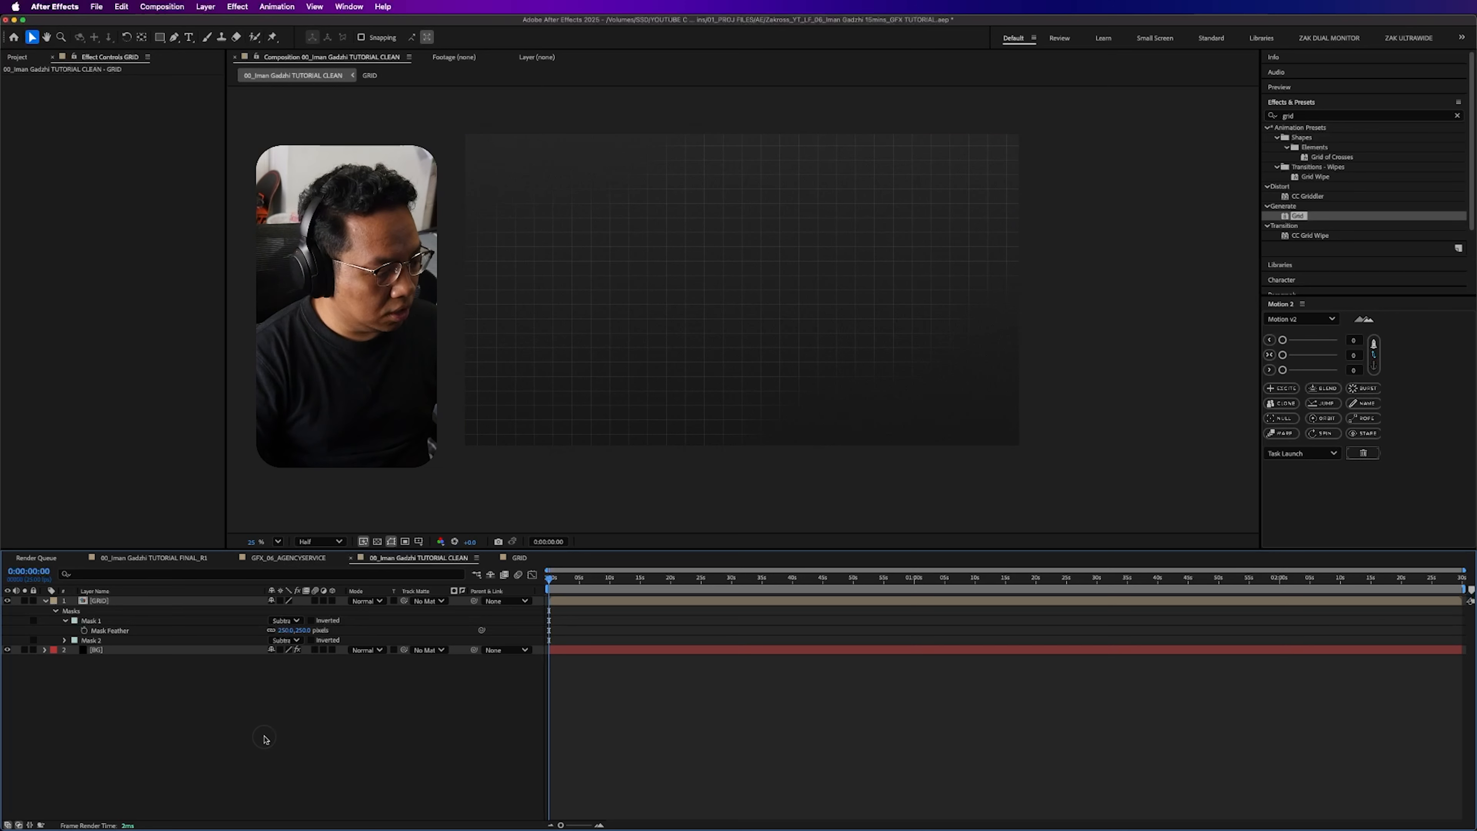
- Pre-compose the GRID and BG layers together into a composition named BG GRID FINAL
key("super+a")
key("s")
key("s")
left_click(107, 601)
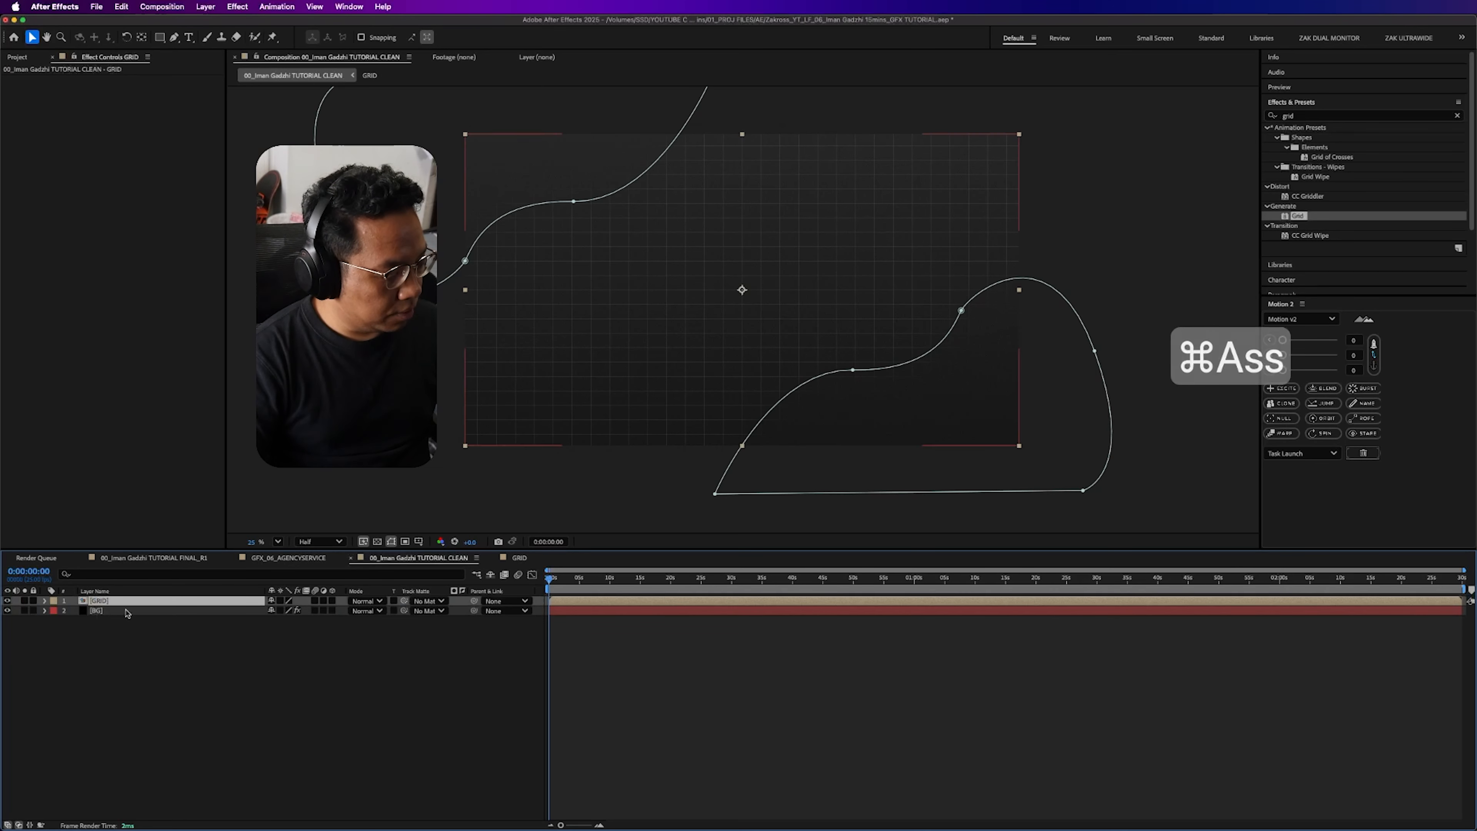
left_click(127, 612, "shift")
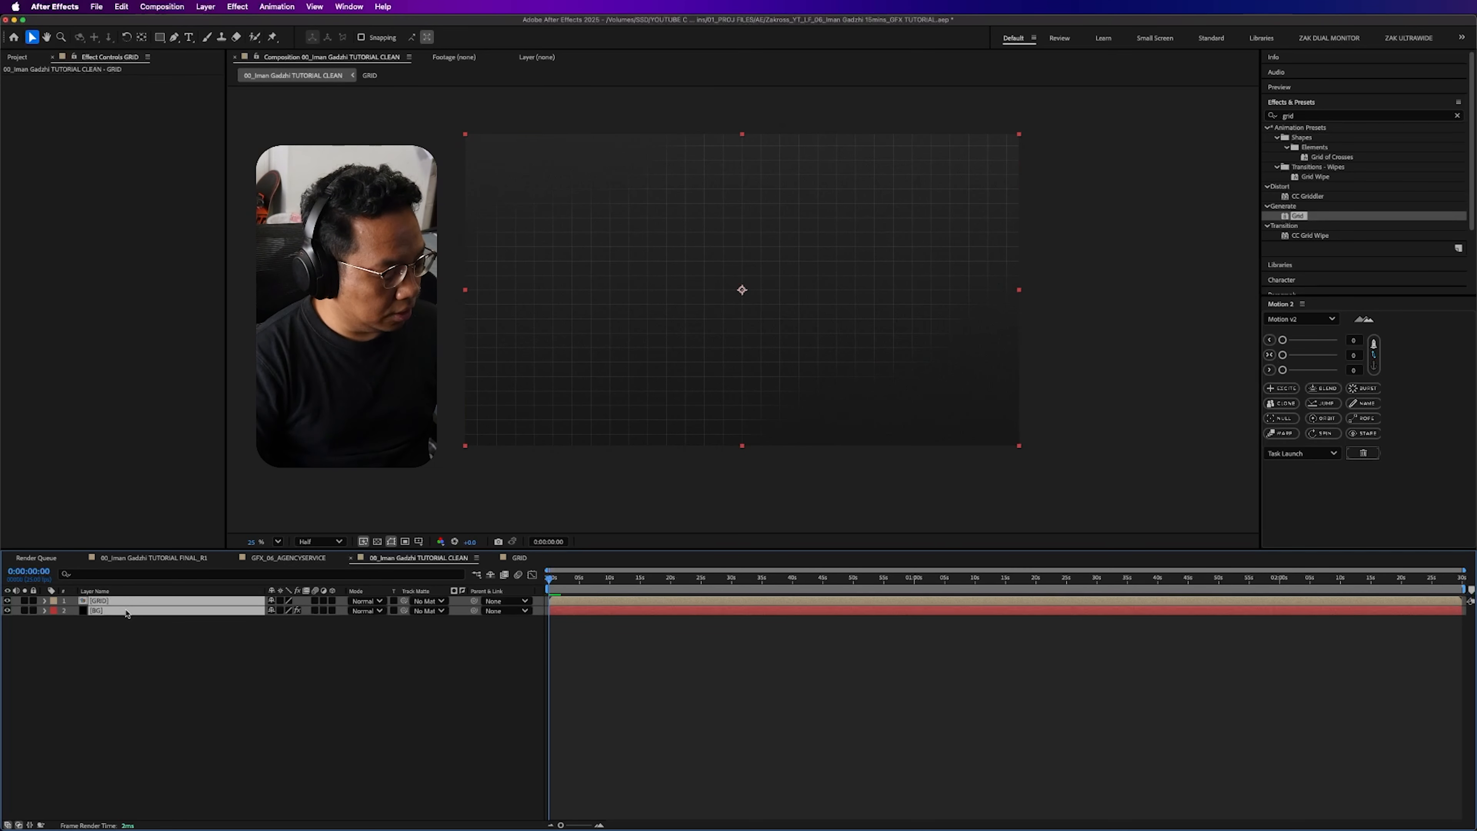
key("shift+super+c")
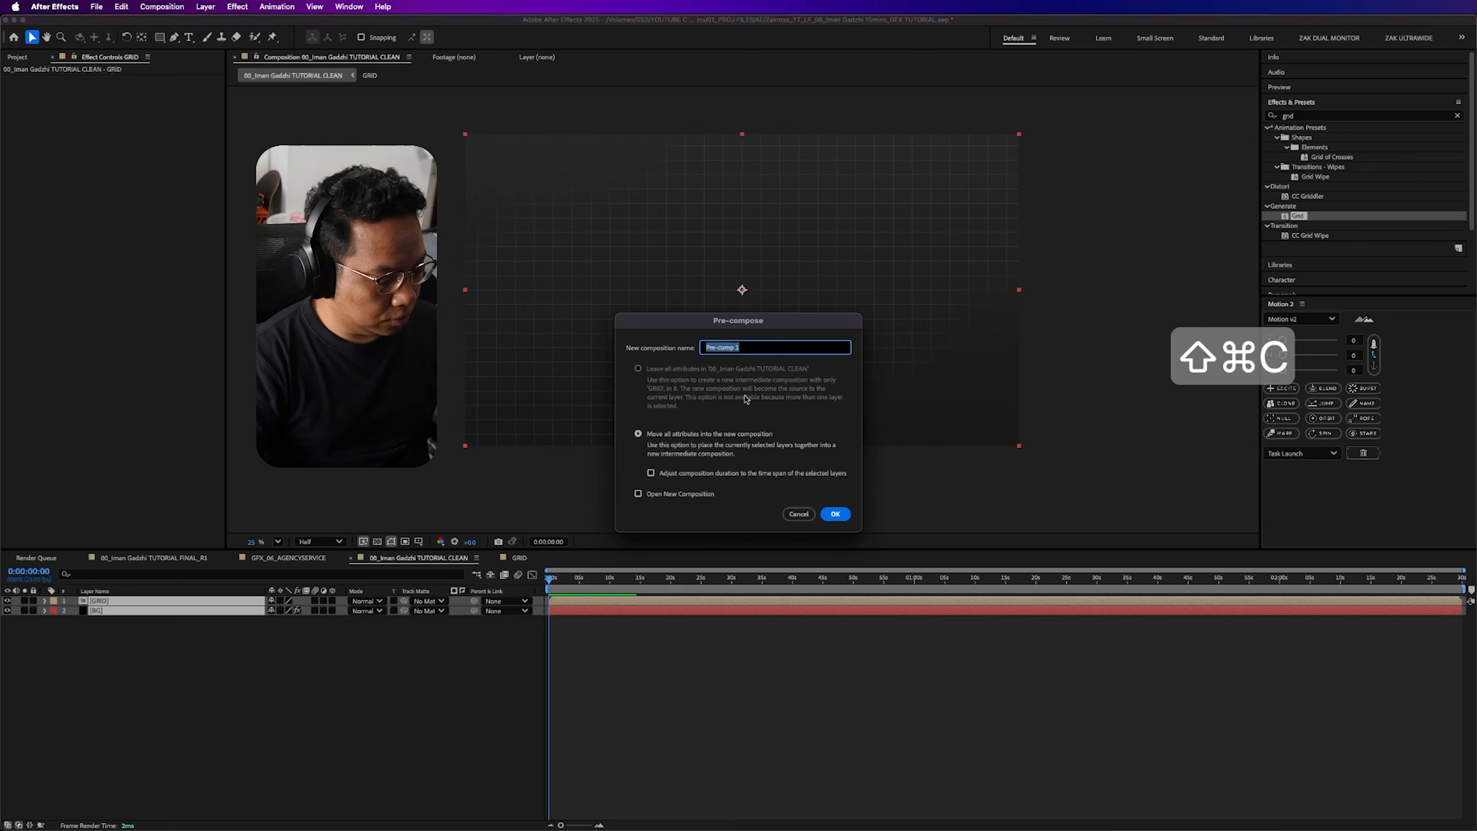
type("BG")
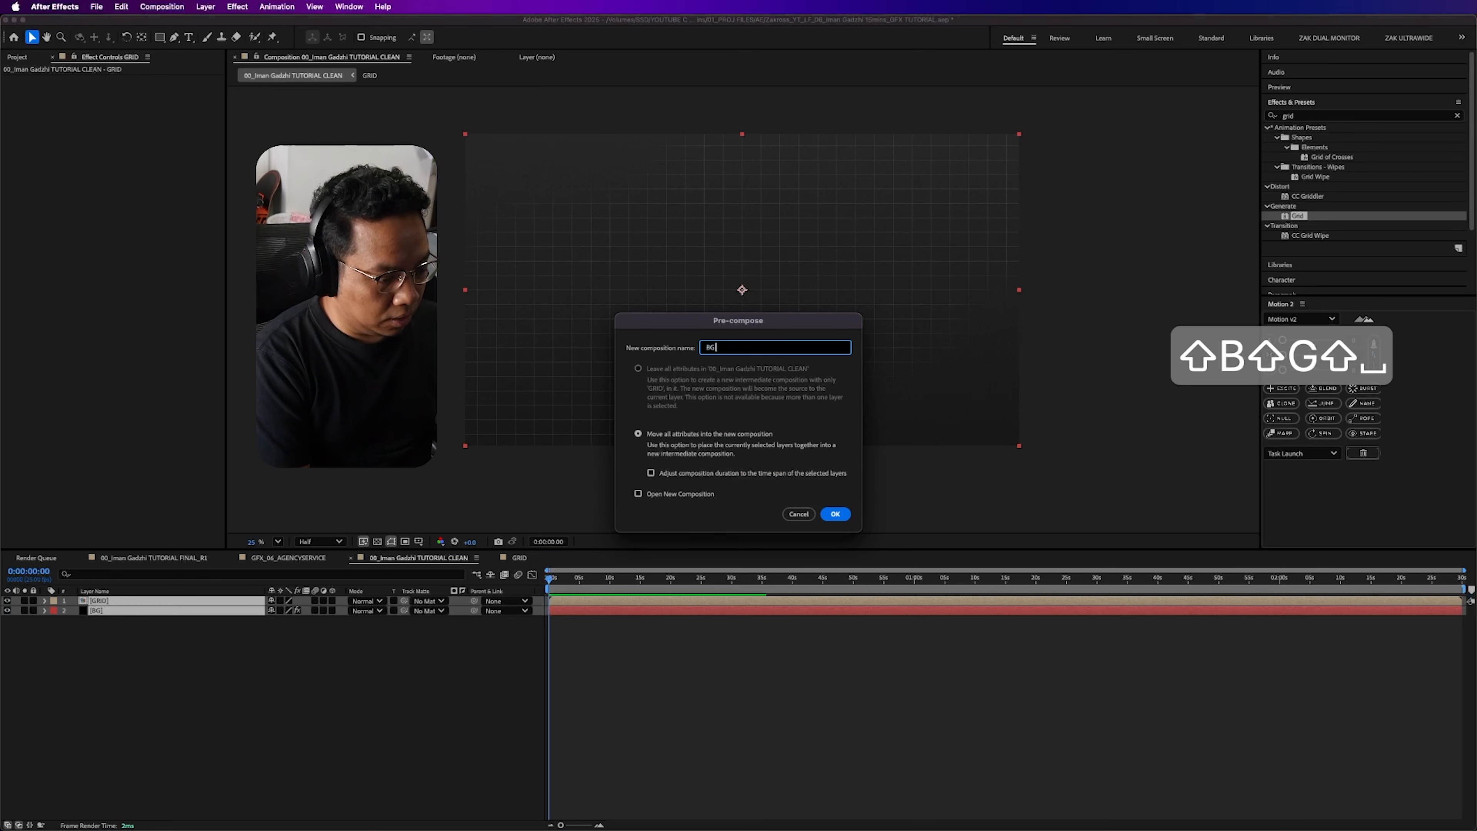
type(" GRID FINAL")
key("Return")
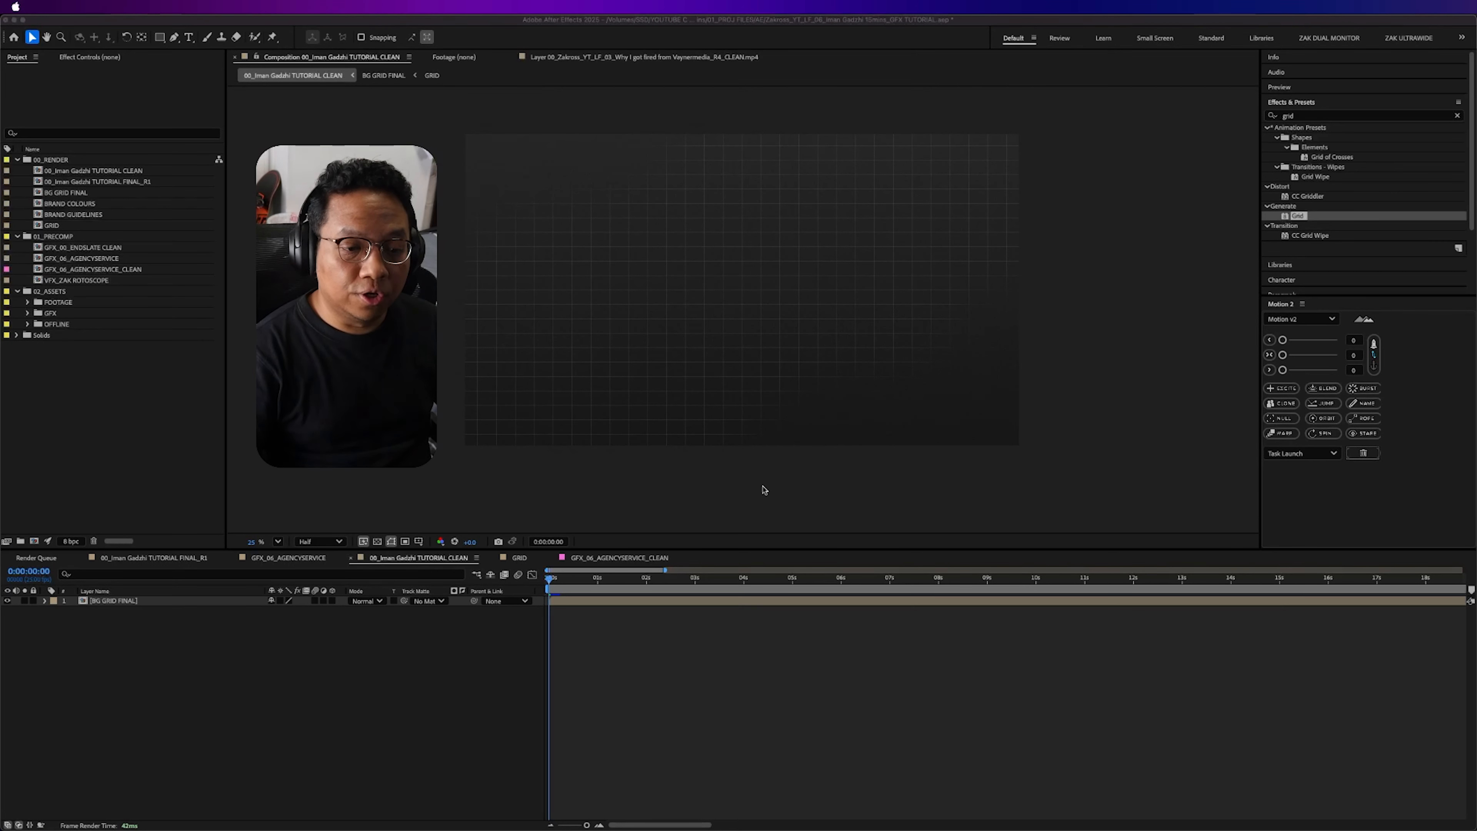
- Add the GFX_06_AGENCYSERVICE_CLEAN composition above the BG GRID FINAL layer and open it
left_click(147, 391)
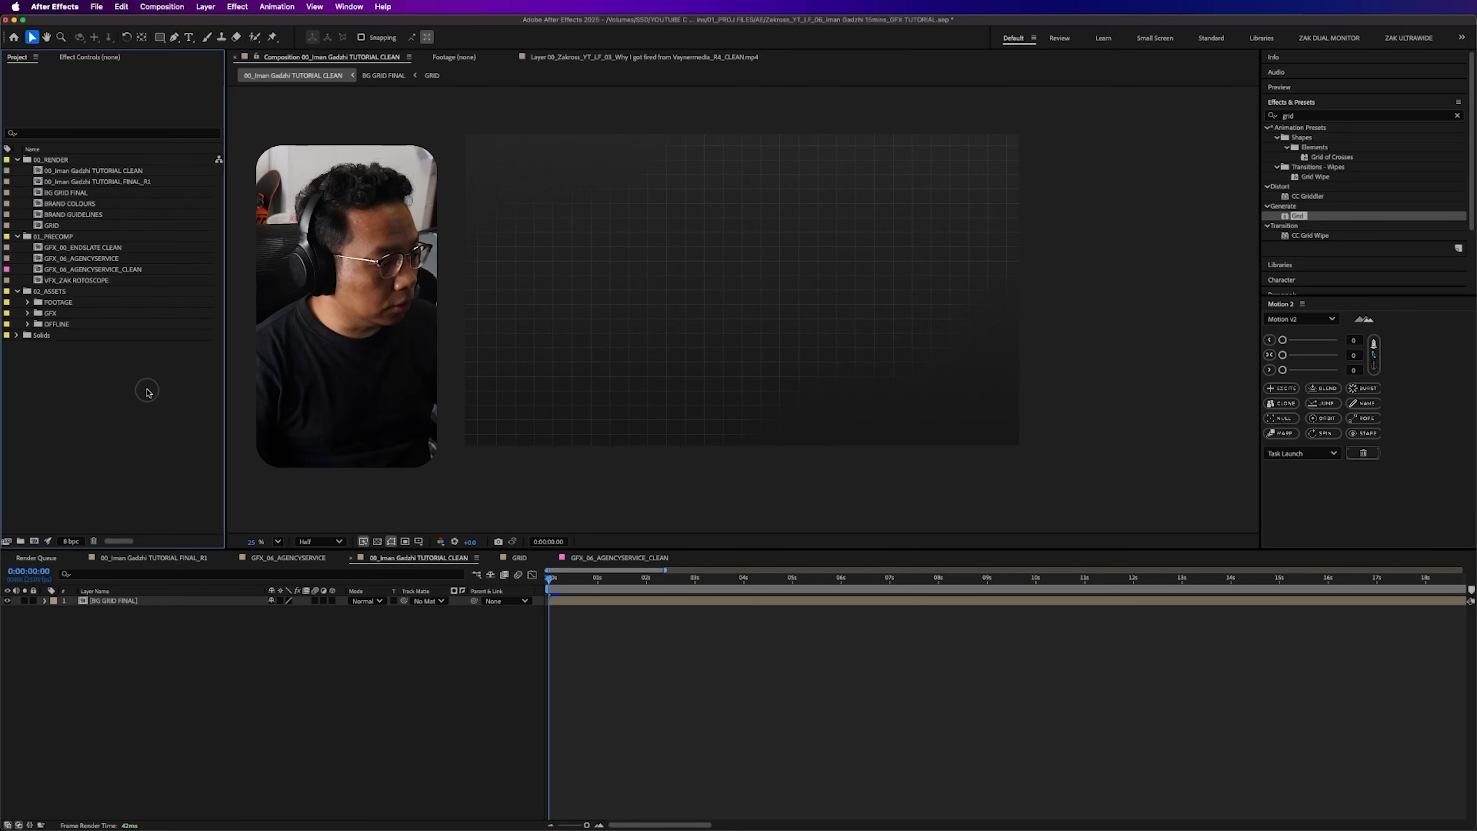
left_click_drag(123, 272, 122, 600)
left_click(134, 659)
double_click(159, 604)
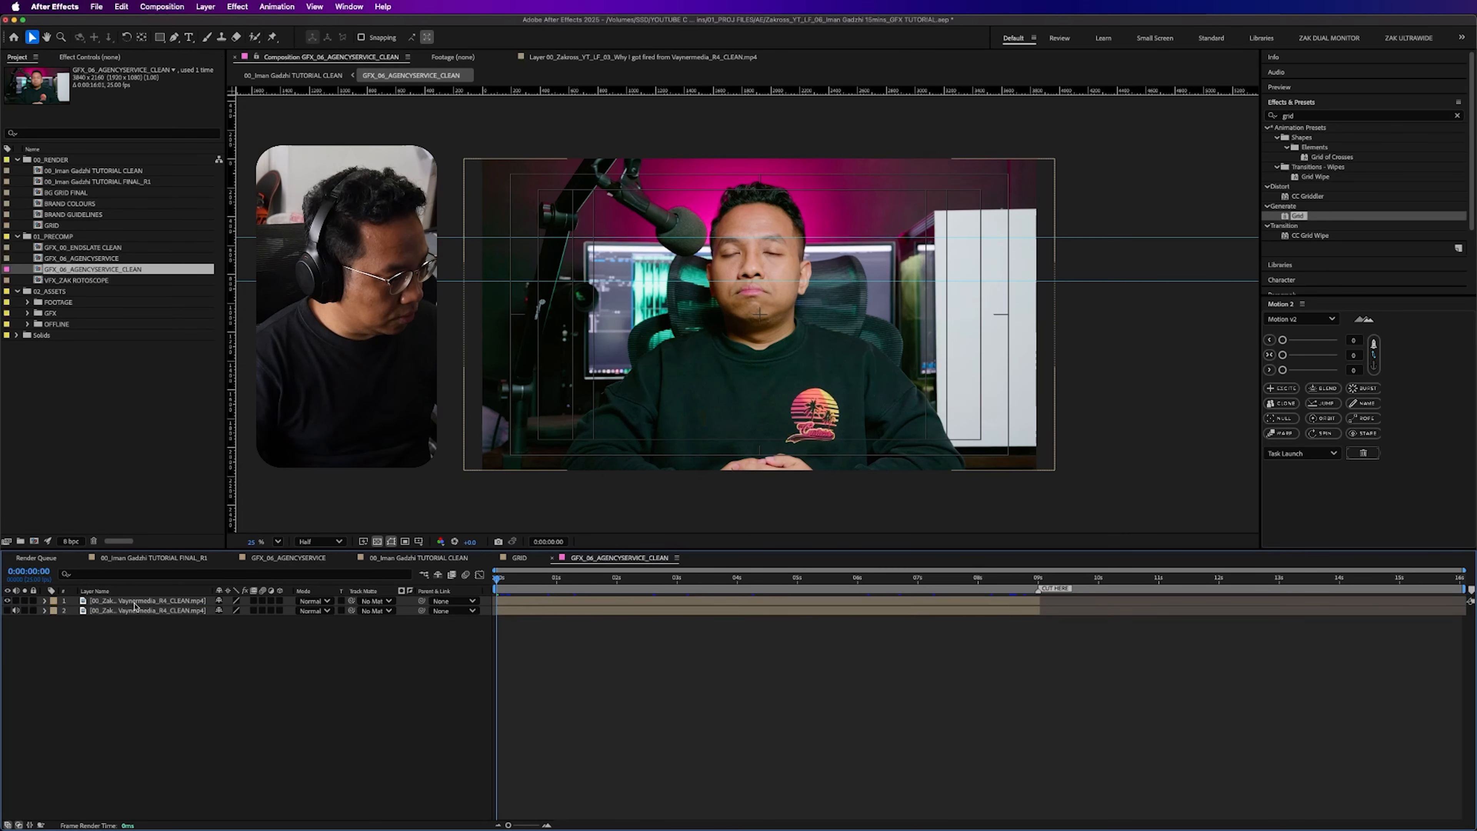
- Open the upper footage layer in its Layer view and paint a Roto Brush foreground stroke over the seated man
left_click(134, 603)
left_click(93, 57)
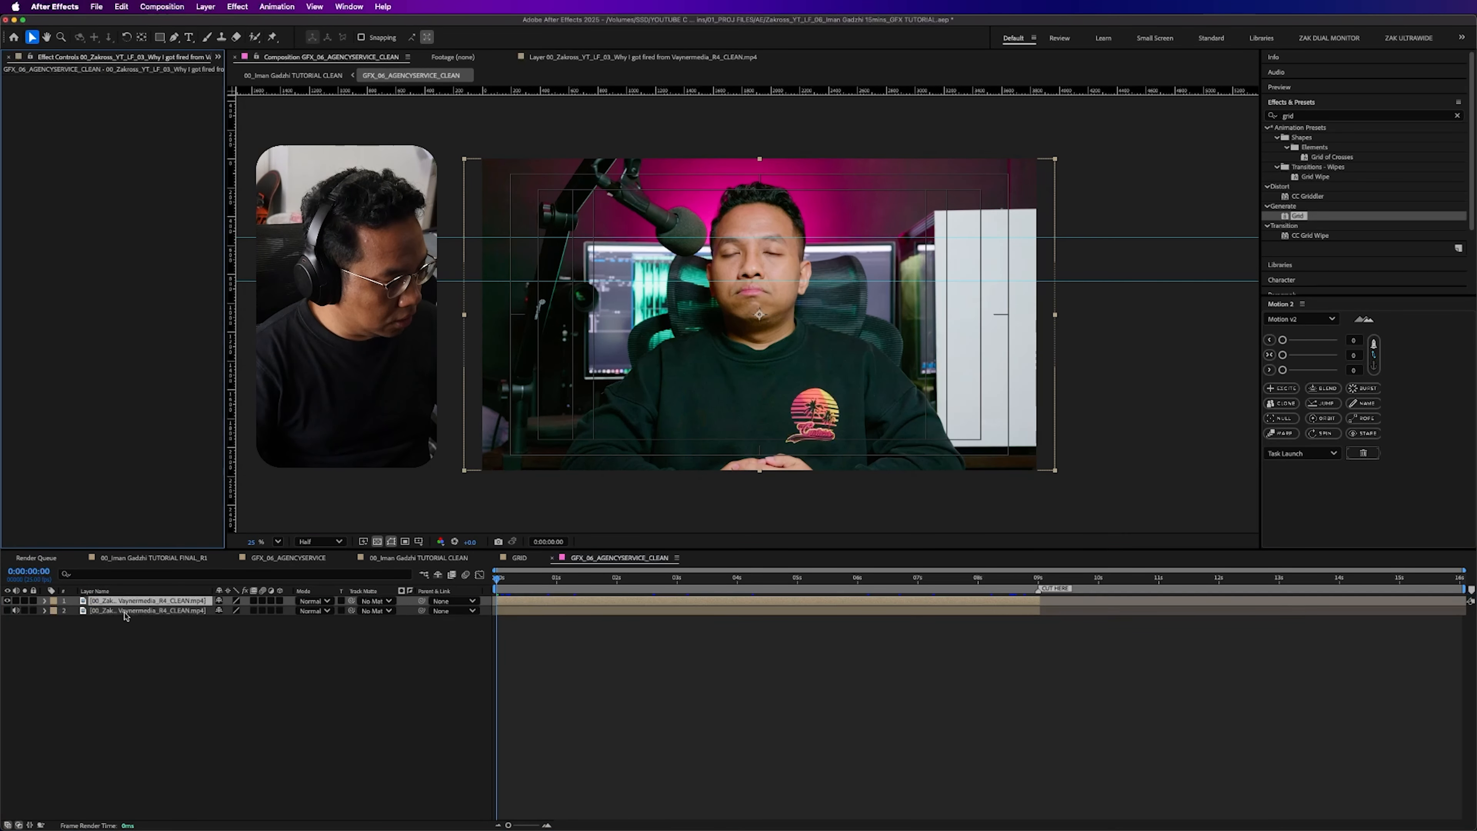
left_click(143, 602)
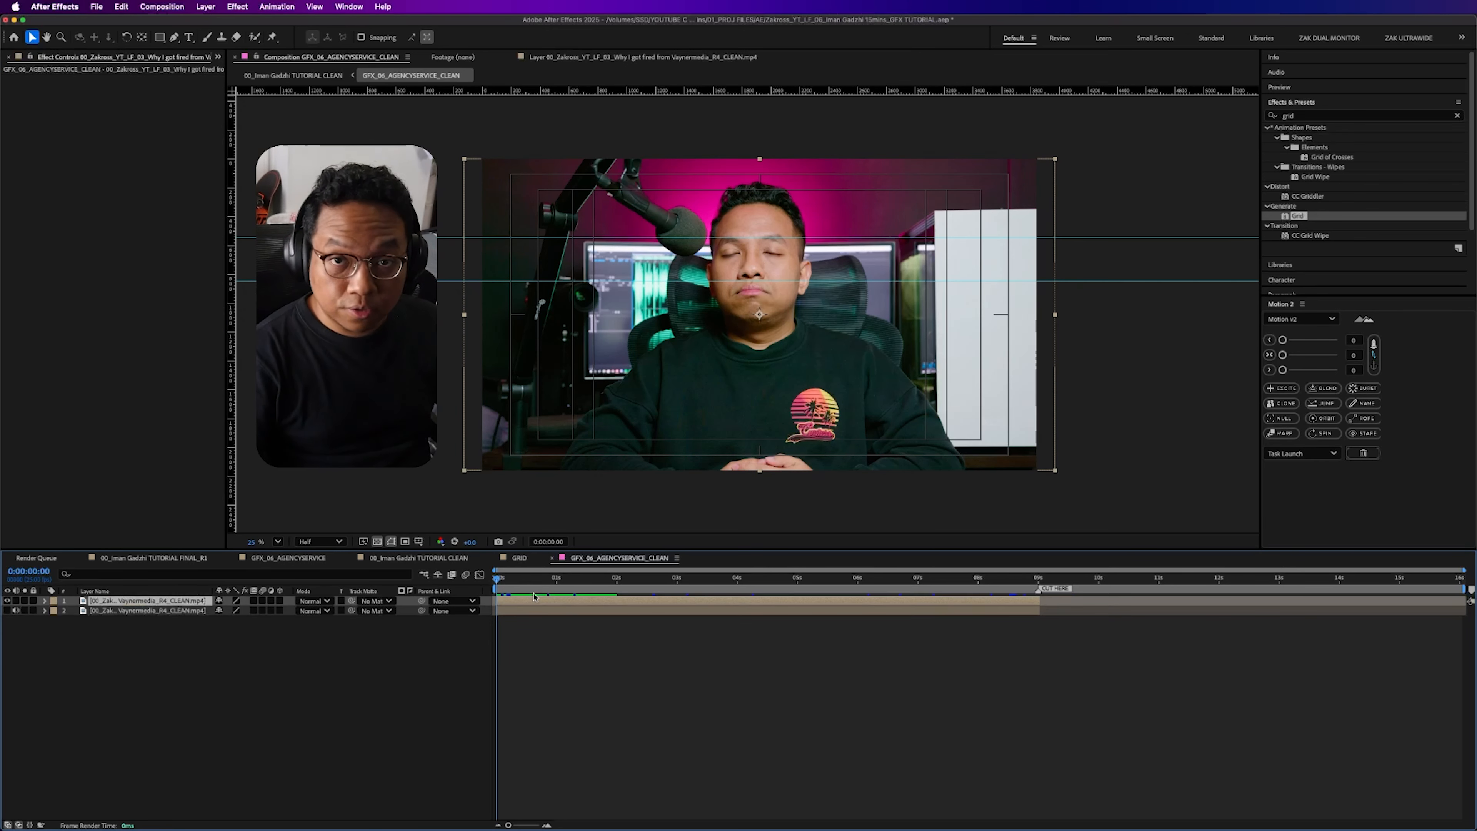
double_click(131, 606)
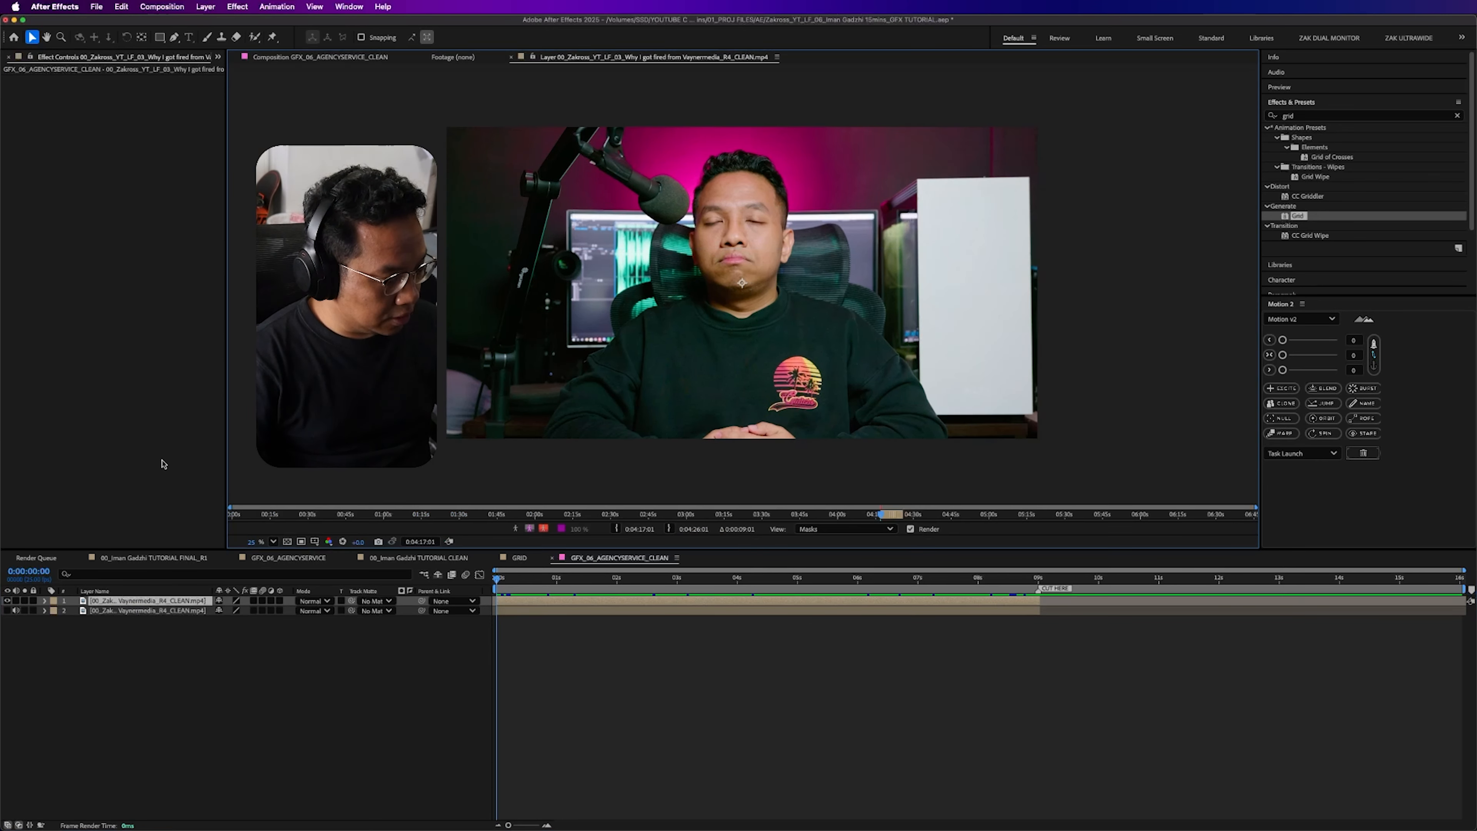
left_click(255, 38)
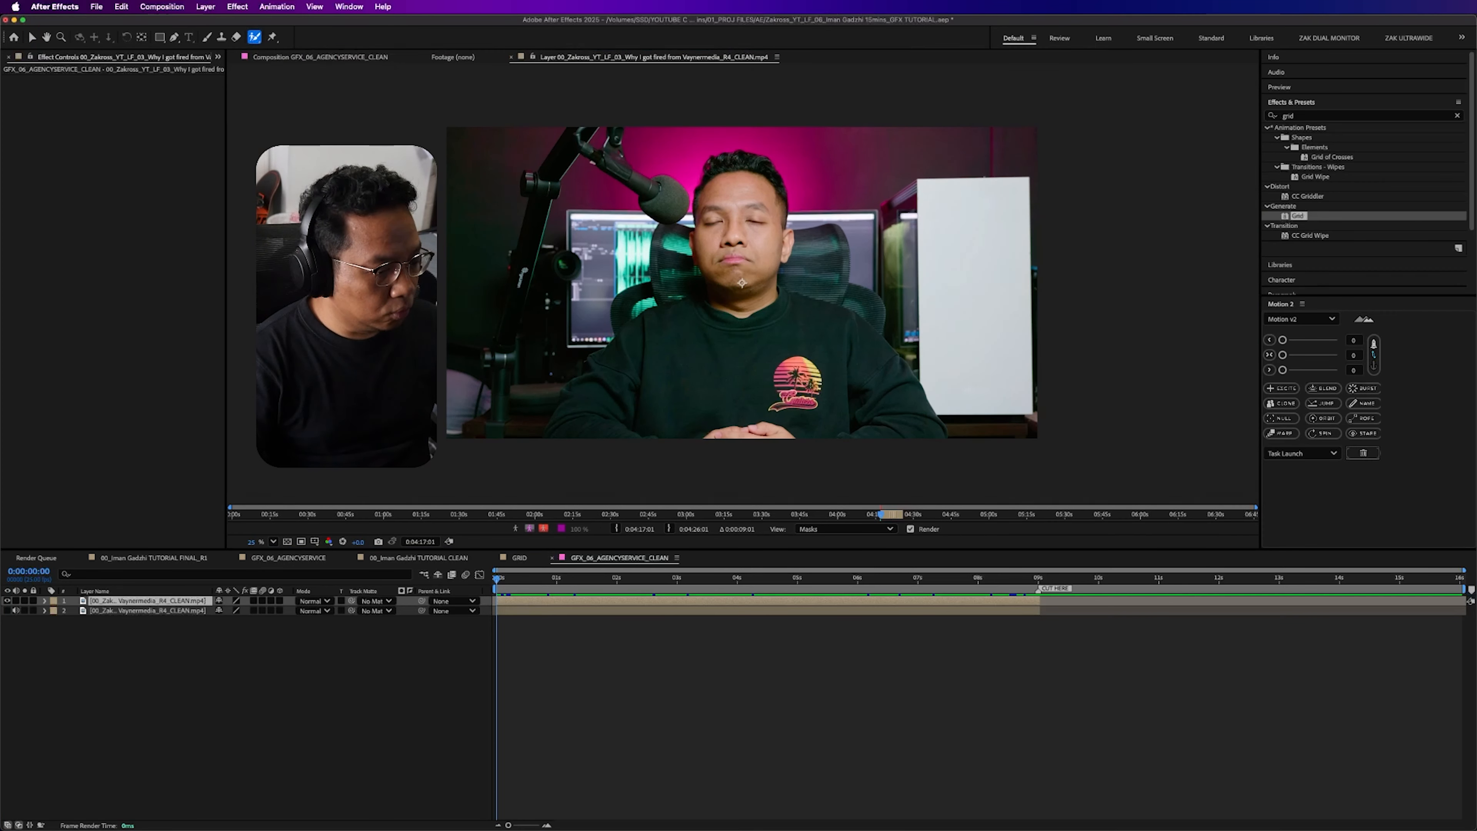
mouse_move(557, 433)
left_mouse_down()
mouse_move(579, 391)
mouse_move(708, 293)
mouse_move(707, 182)
mouse_move(719, 161)
mouse_move(754, 159)
mouse_move(771, 171)
mouse_move(784, 237)
mouse_move(775, 297)
mouse_move(876, 353)
mouse_move(922, 422)
mouse_move(521, 434)
left_mouse_up()
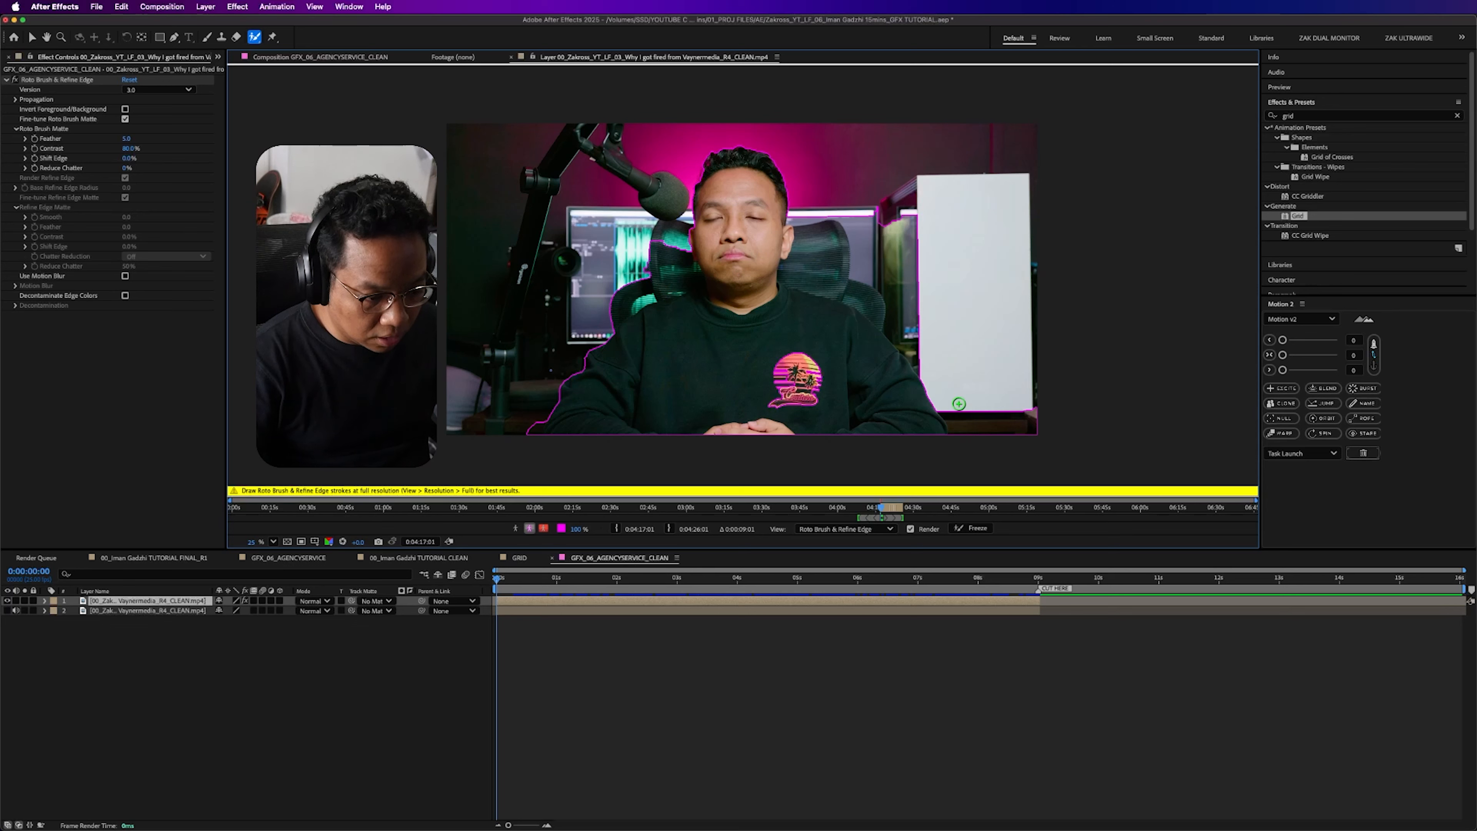
- Refine the Roto Brush selection around the man, removing the white cabinet, chair and desk areas beside his body
left_click_drag(962, 407, 1029, 419)
left_click_drag(936, 362, 887, 231)
mouse_move(820, 261)
left_mouse_down()
mouse_move(895, 310)
mouse_move(919, 359)
left_mouse_up()
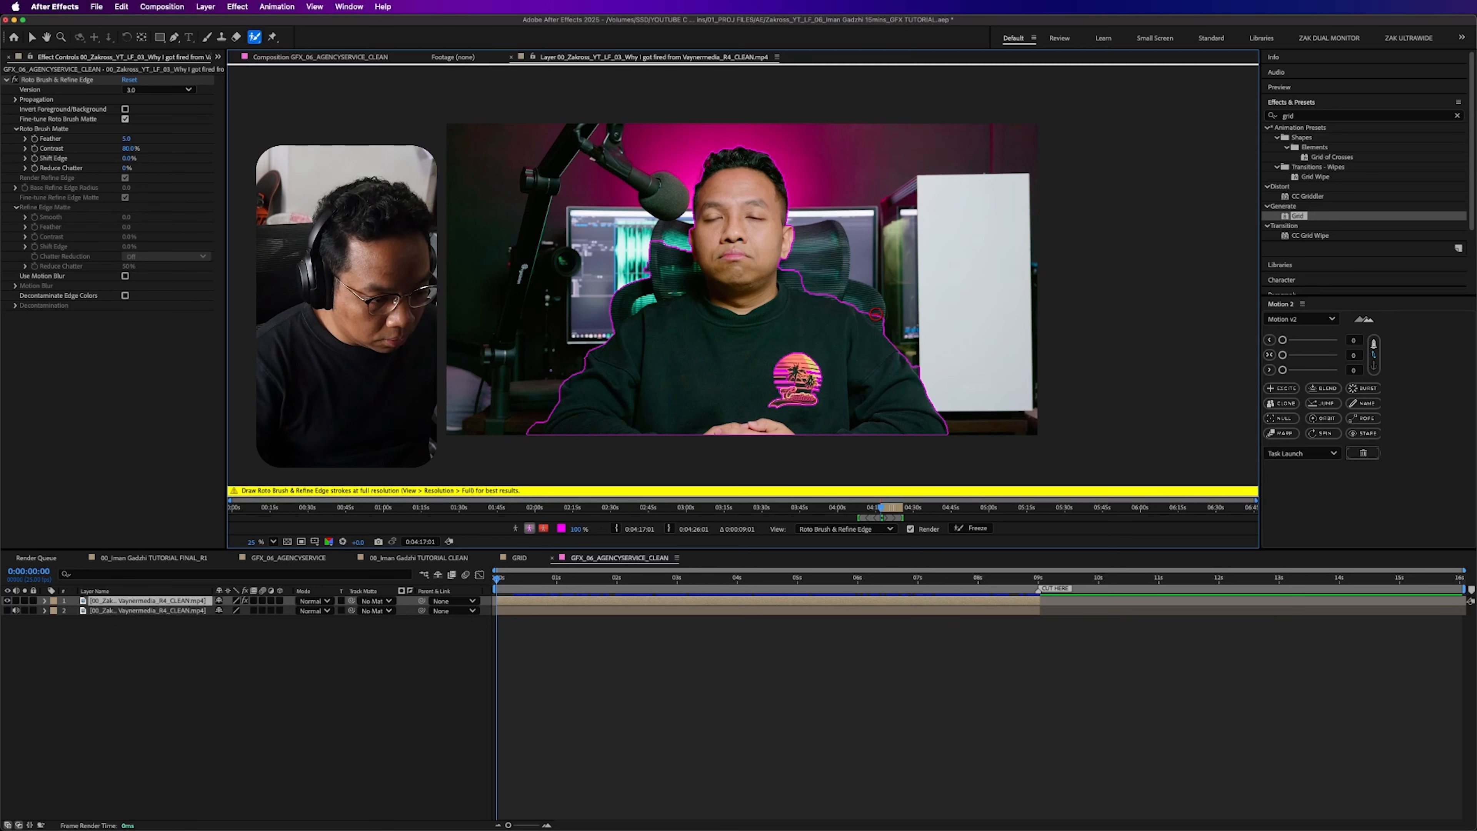
left_click_drag(538, 418, 528, 438)
left_click_drag(593, 334, 664, 272)
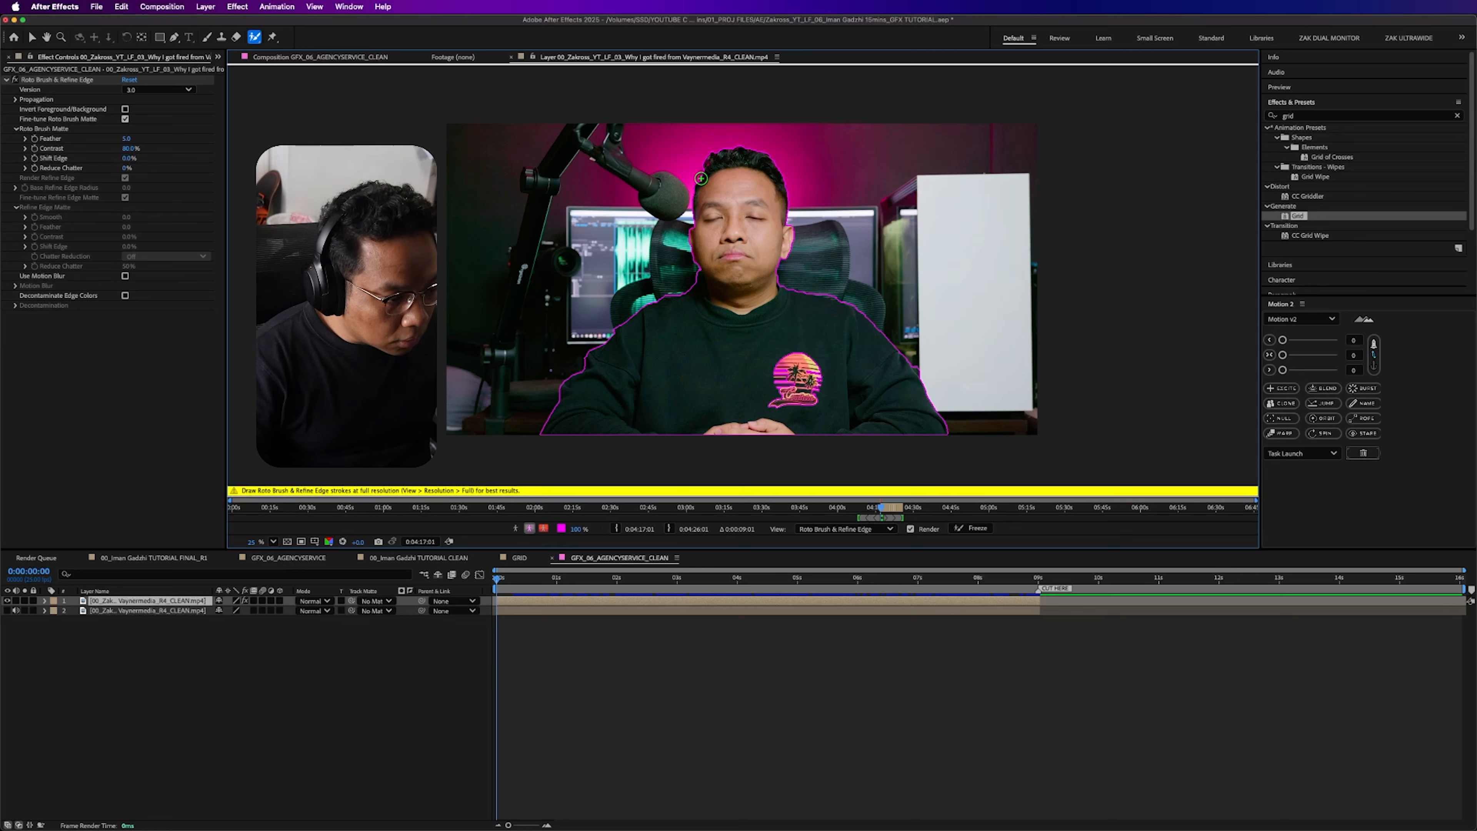
left_click_drag(704, 183, 708, 171)
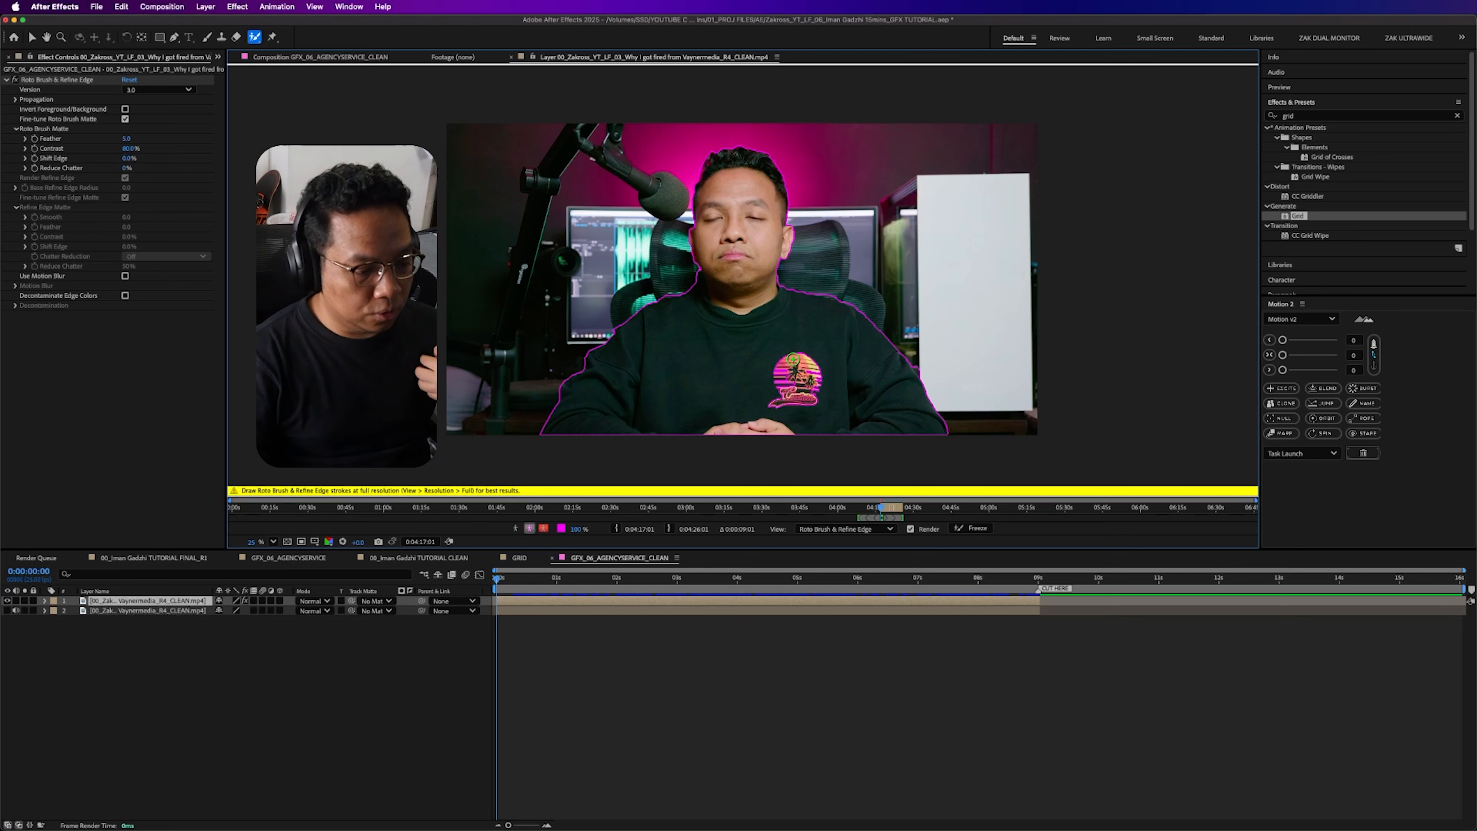
mouse_move(805, 359)
left_mouse_down()
mouse_move(787, 399)
mouse_move(809, 395)
mouse_move(809, 370)
mouse_move(786, 374)
mouse_move(816, 386)
mouse_move(775, 404)
mouse_move(817, 403)
mouse_move(815, 373)
mouse_move(820, 358)
left_mouse_up()
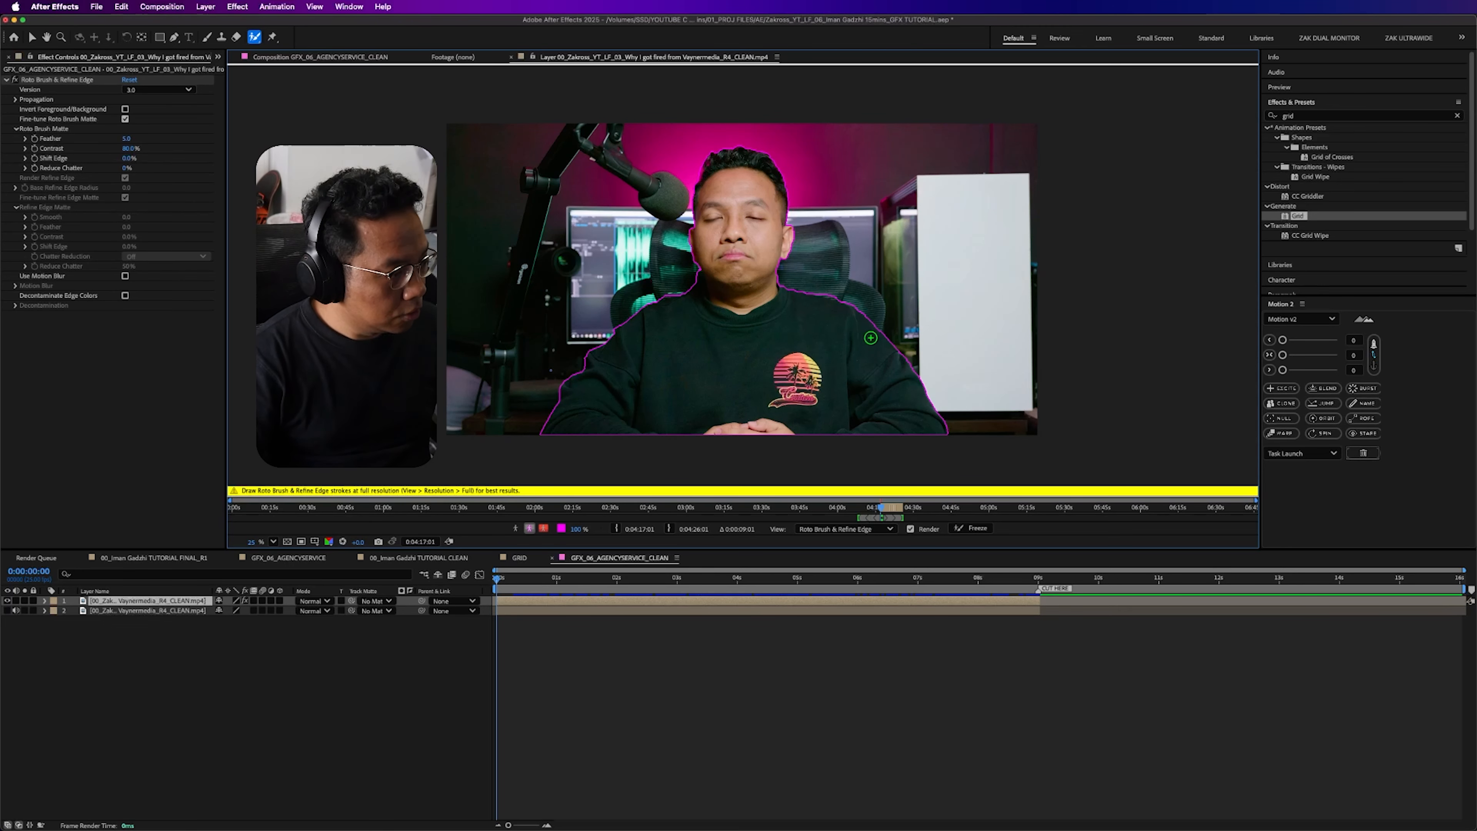
- Propagate the Roto Brush selection through the clip and check the man's outline on further frames
key("space")
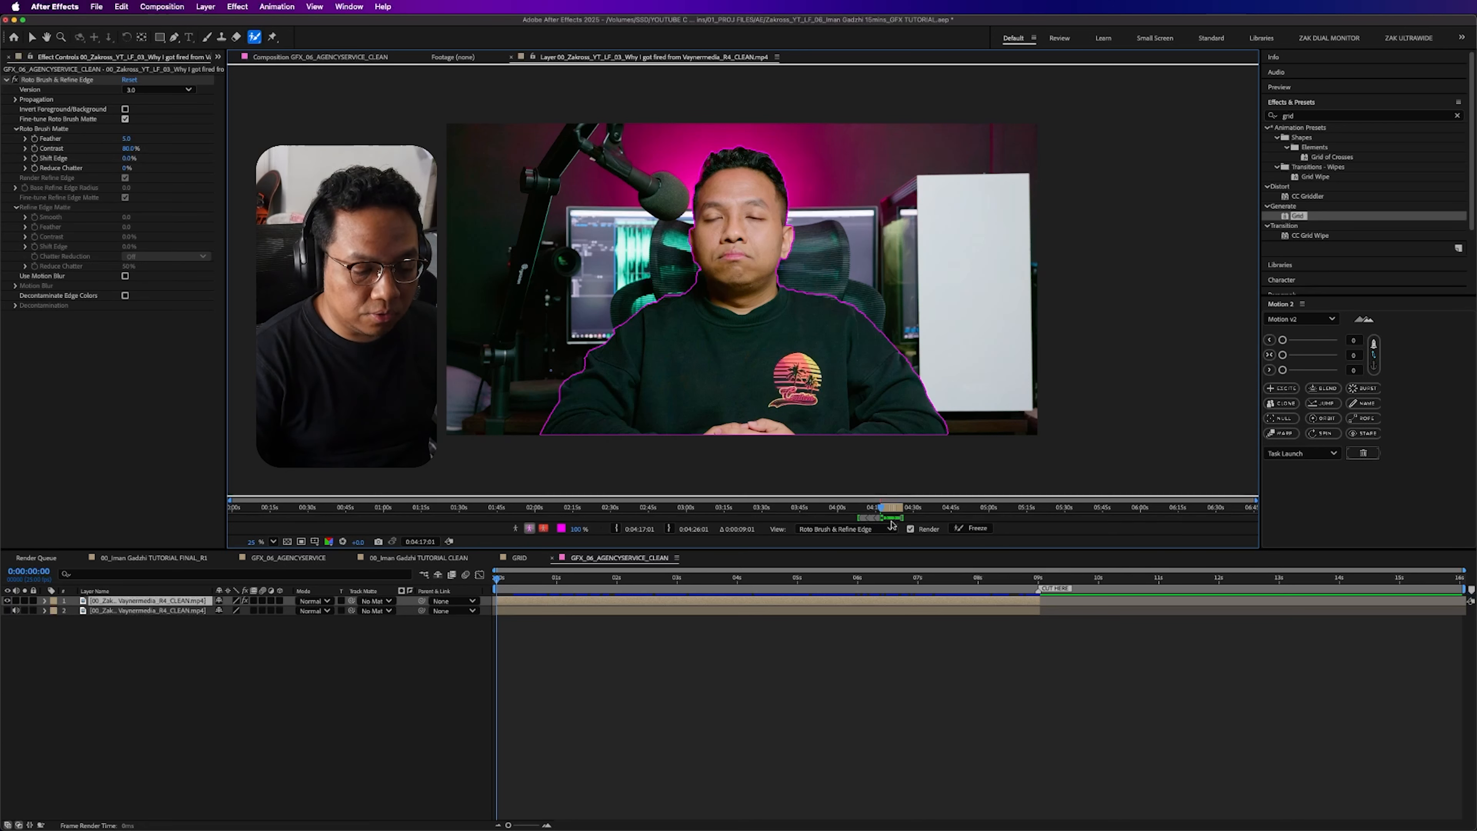
left_click(896, 508)
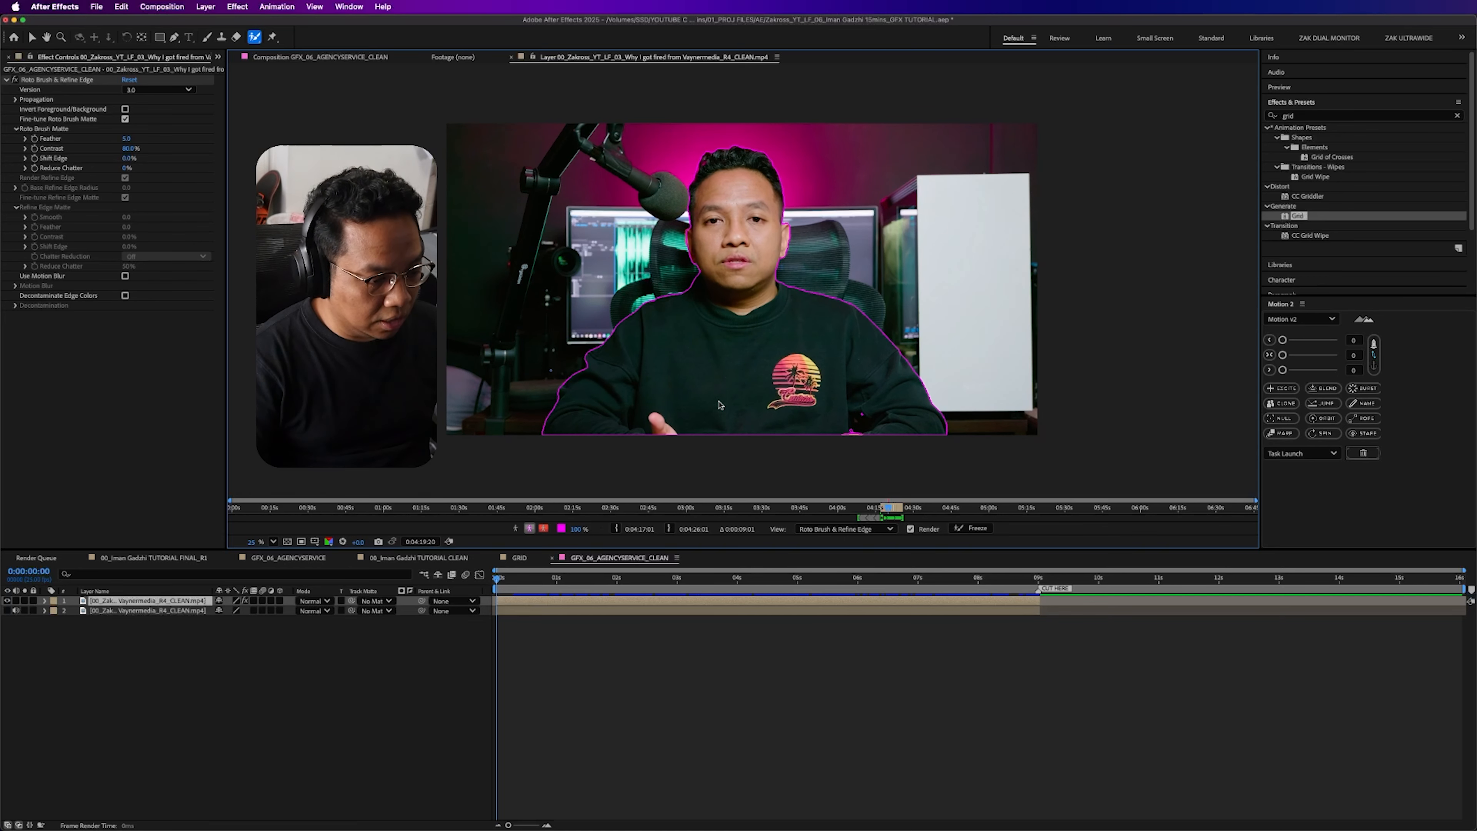
key("space")
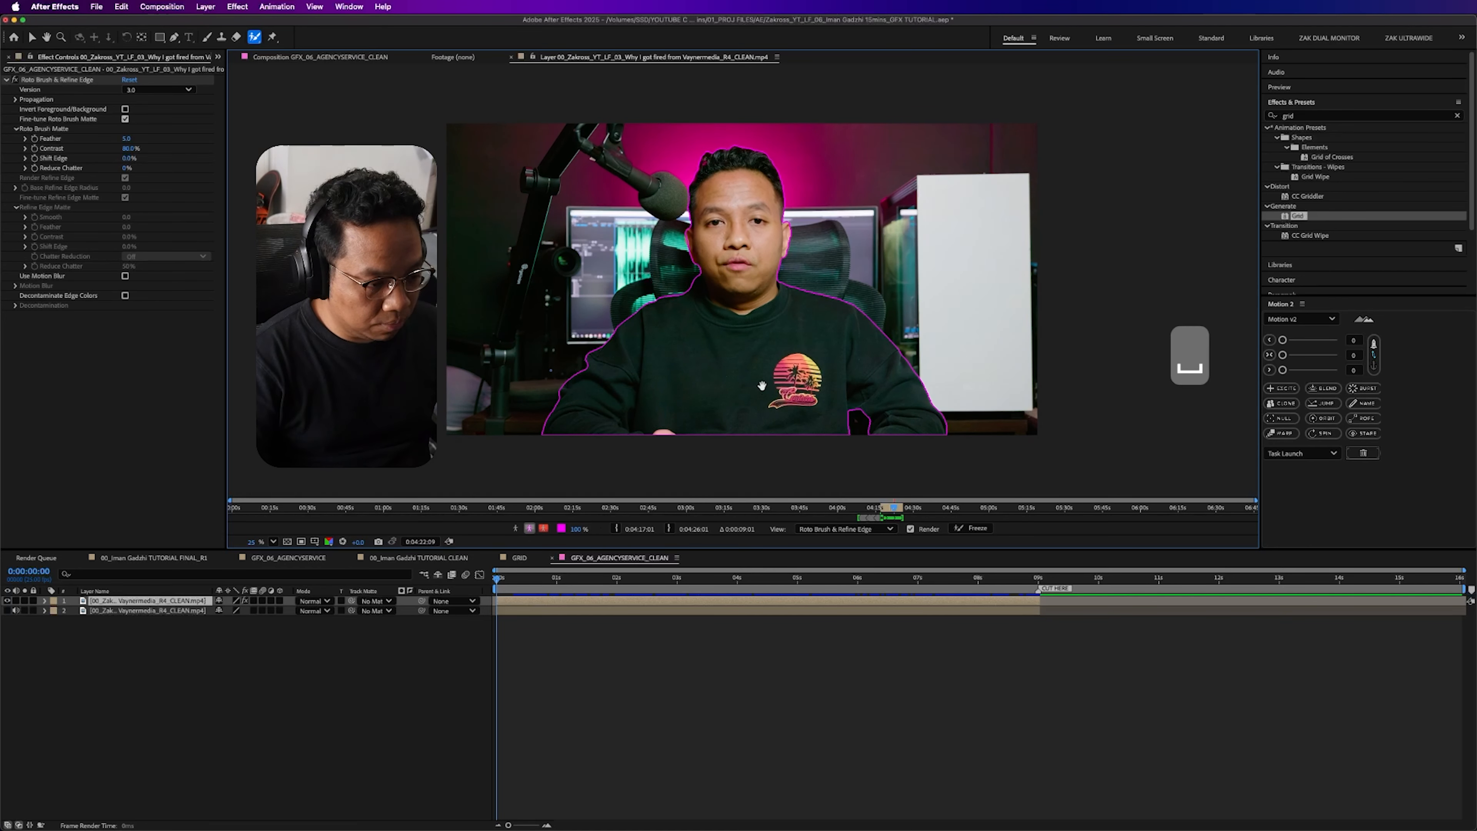
- Correct the Roto Brush edge beside the man's ear at 0:00:01:15 and propagate the selection again
left_click_drag(703, 582, 592, 585)
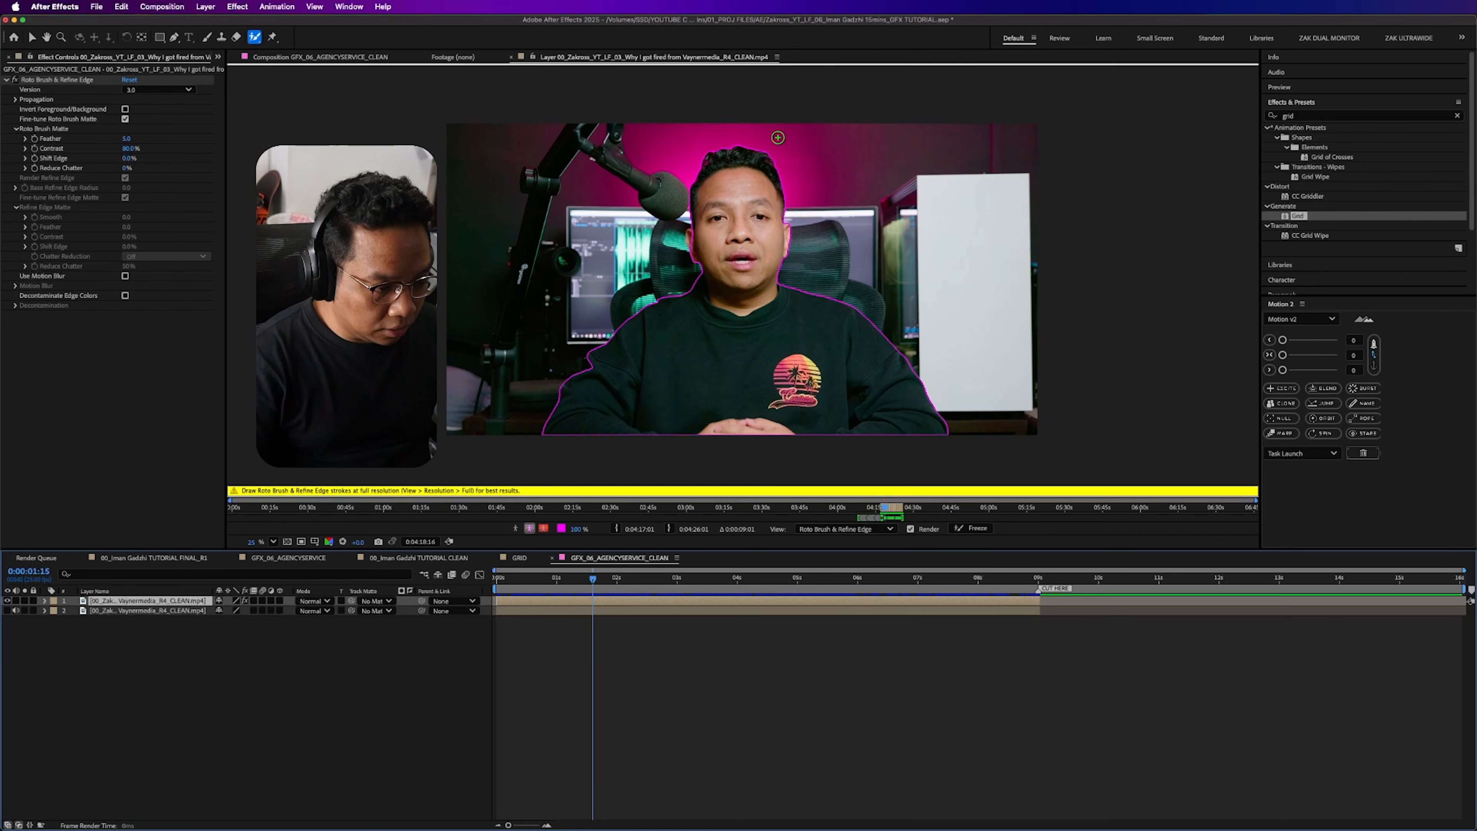
scroll(709, 211, "up", 2)
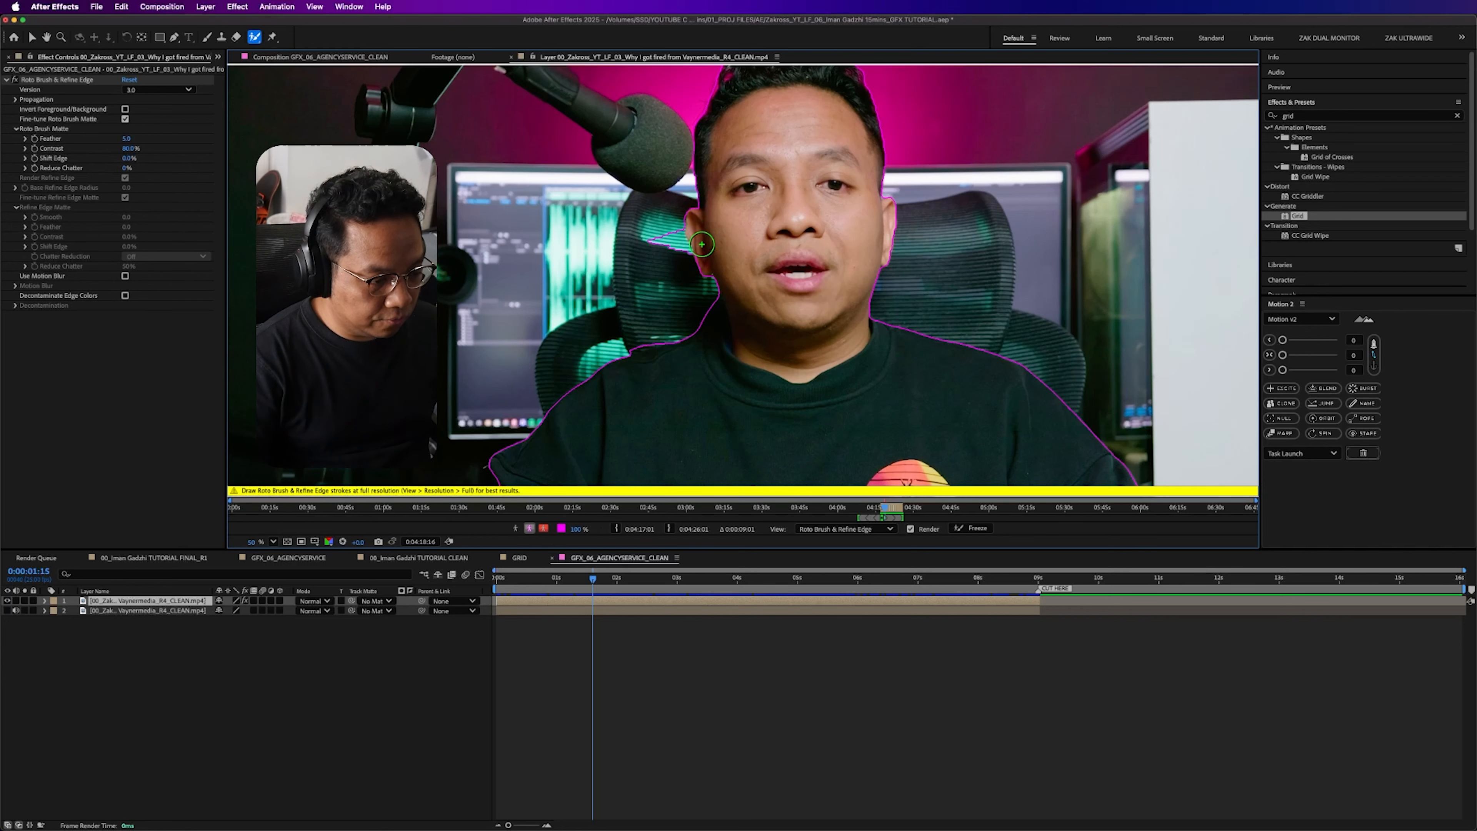
left_click_drag(679, 261, 675, 242)
key("comma")
key("space")
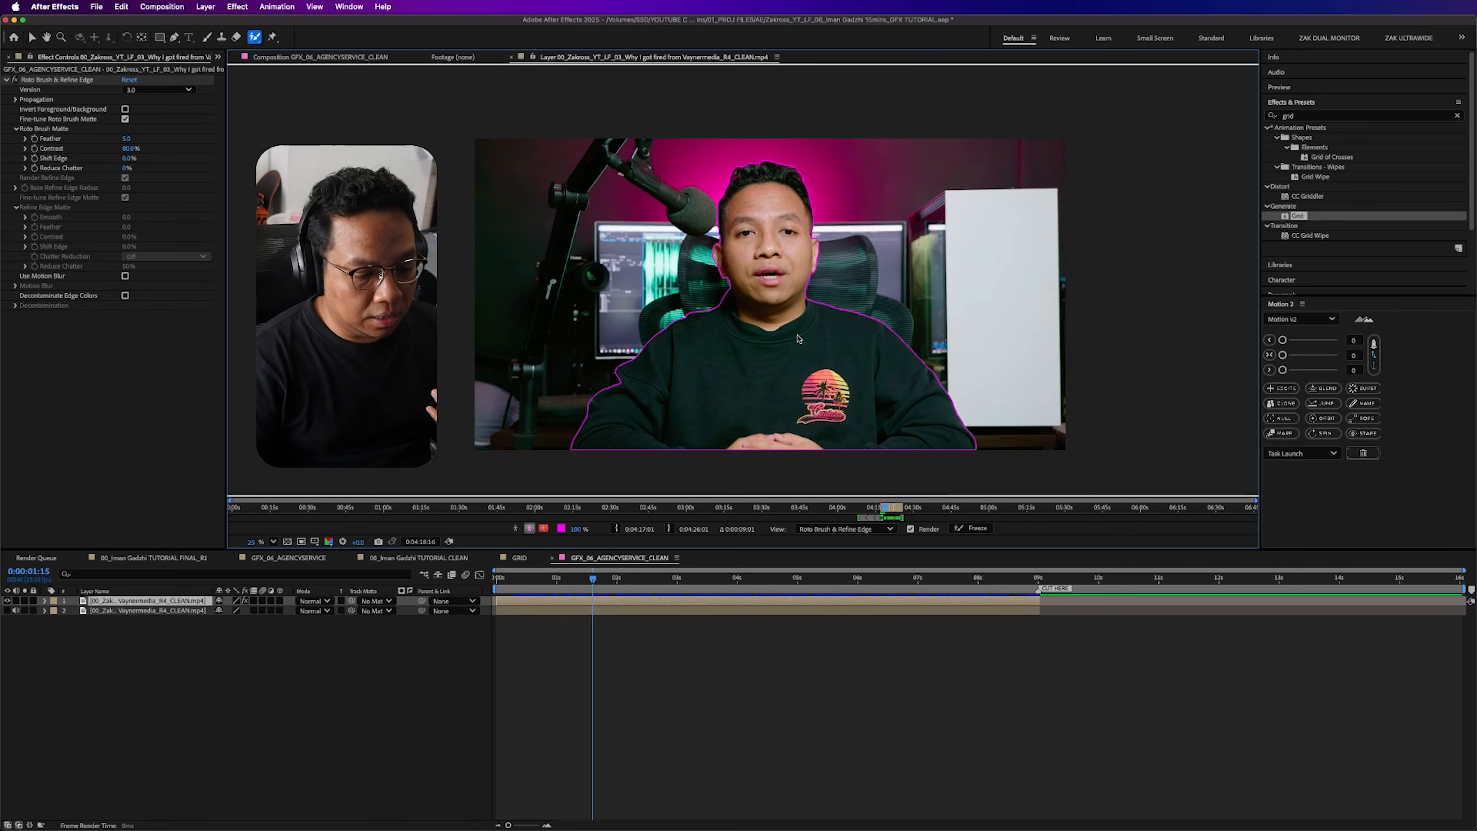
- Play through the Roto Brush propagation and check the cutout in the GFX_06_AGENCYSERVICE_CLEAN composition up to 0:00:04:01
key("space")
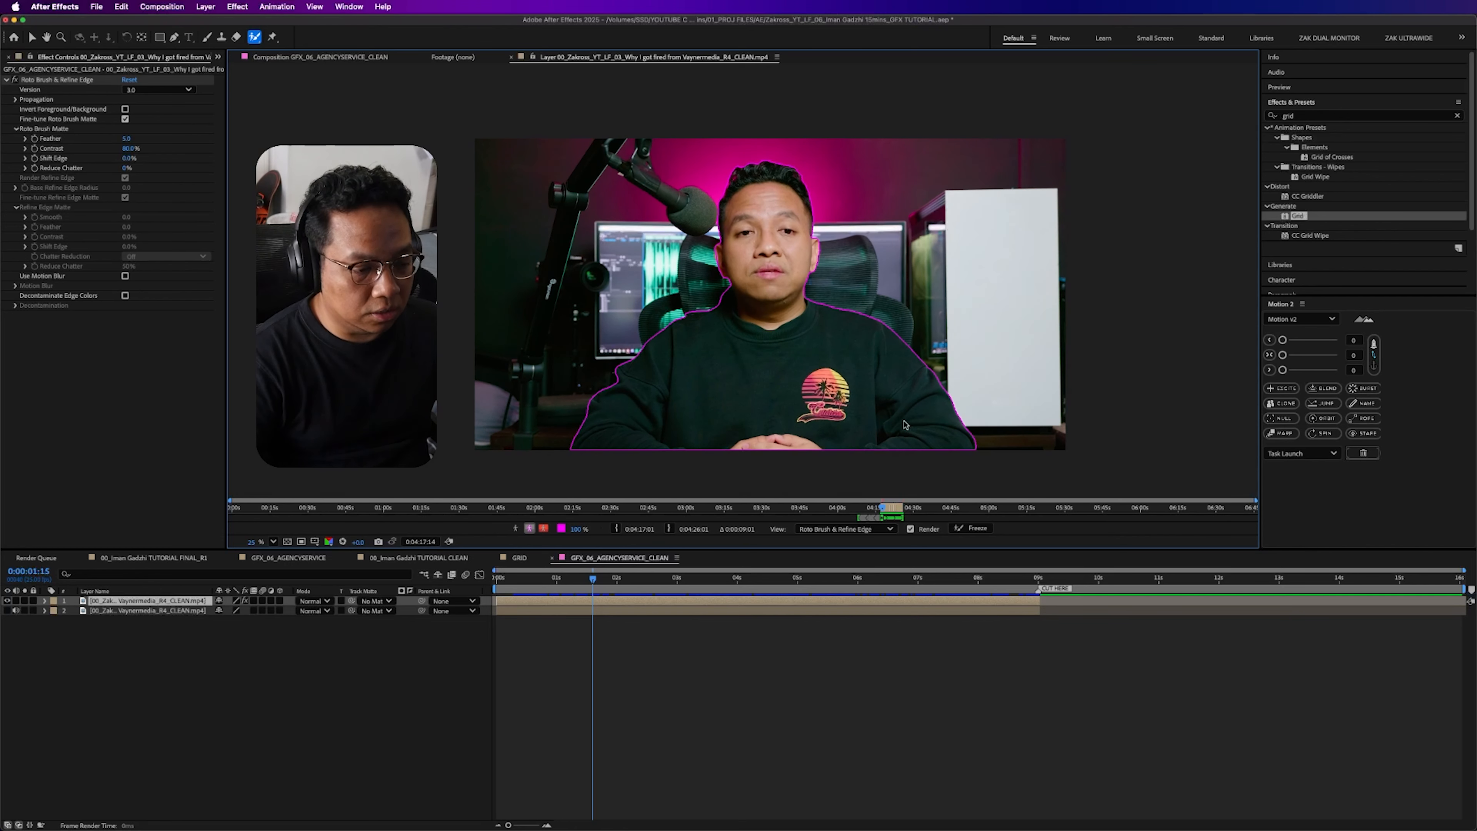
key("space")
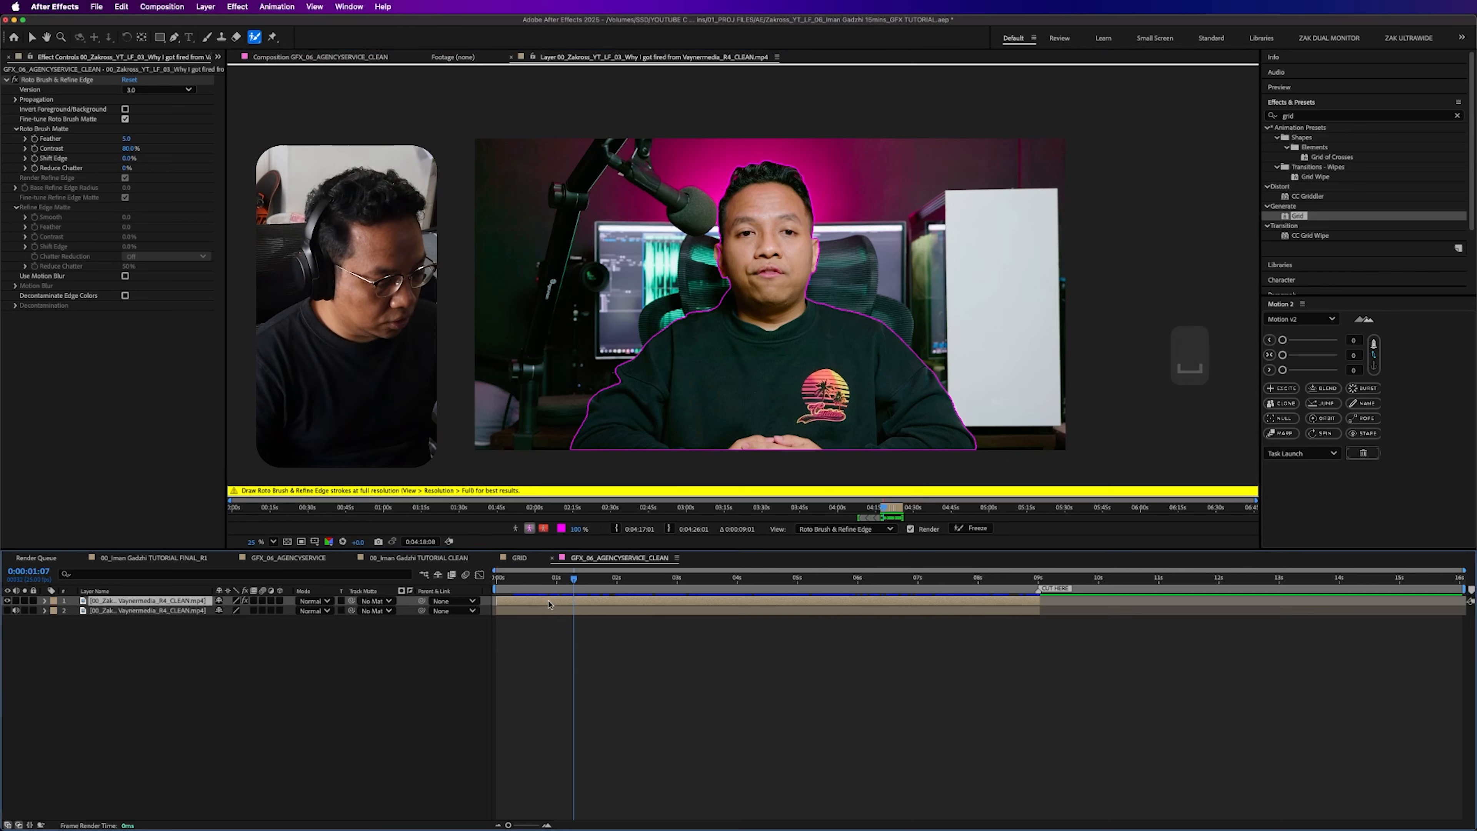
left_click(32, 36)
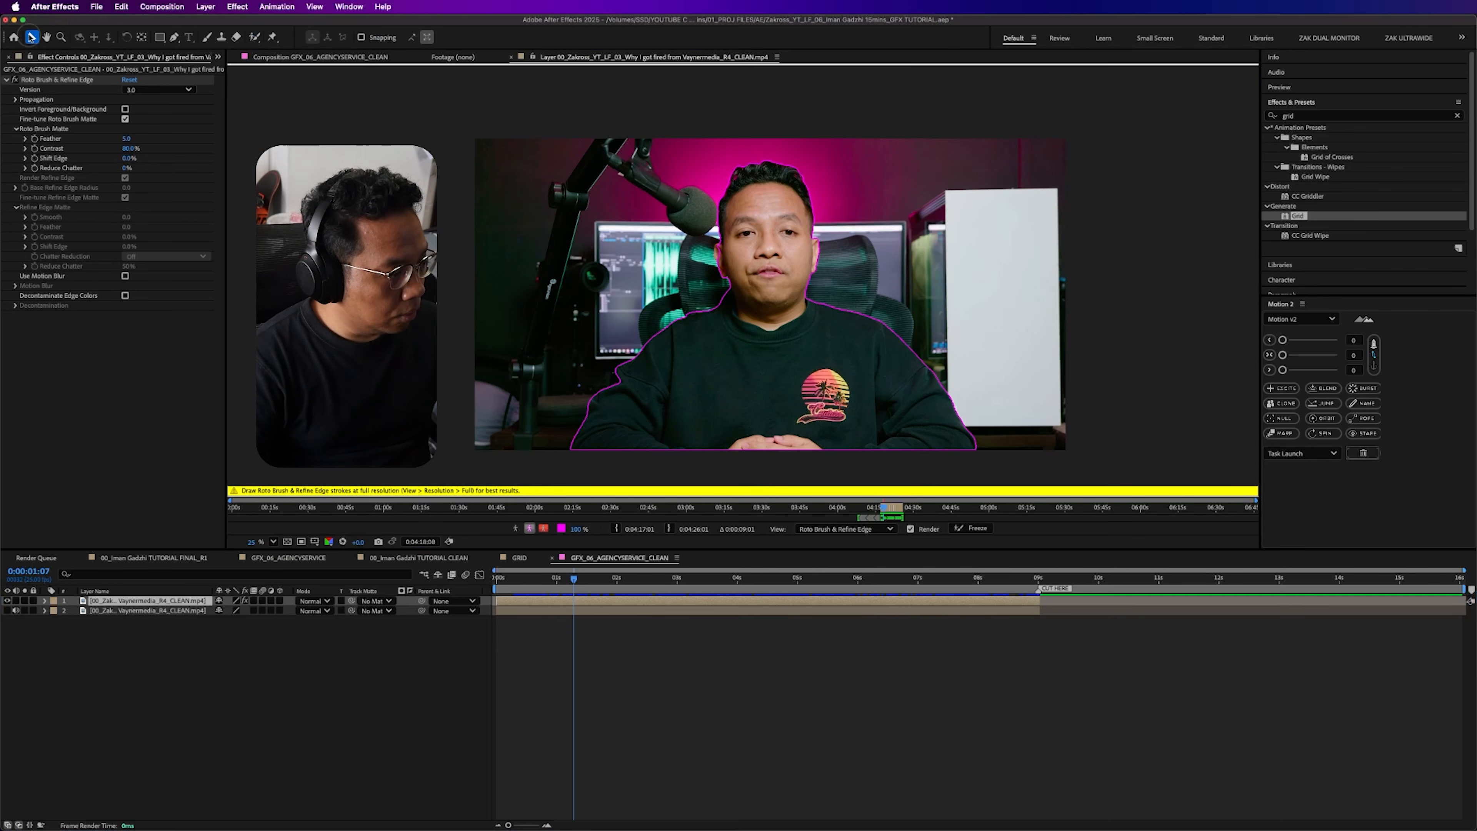
left_click(343, 58)
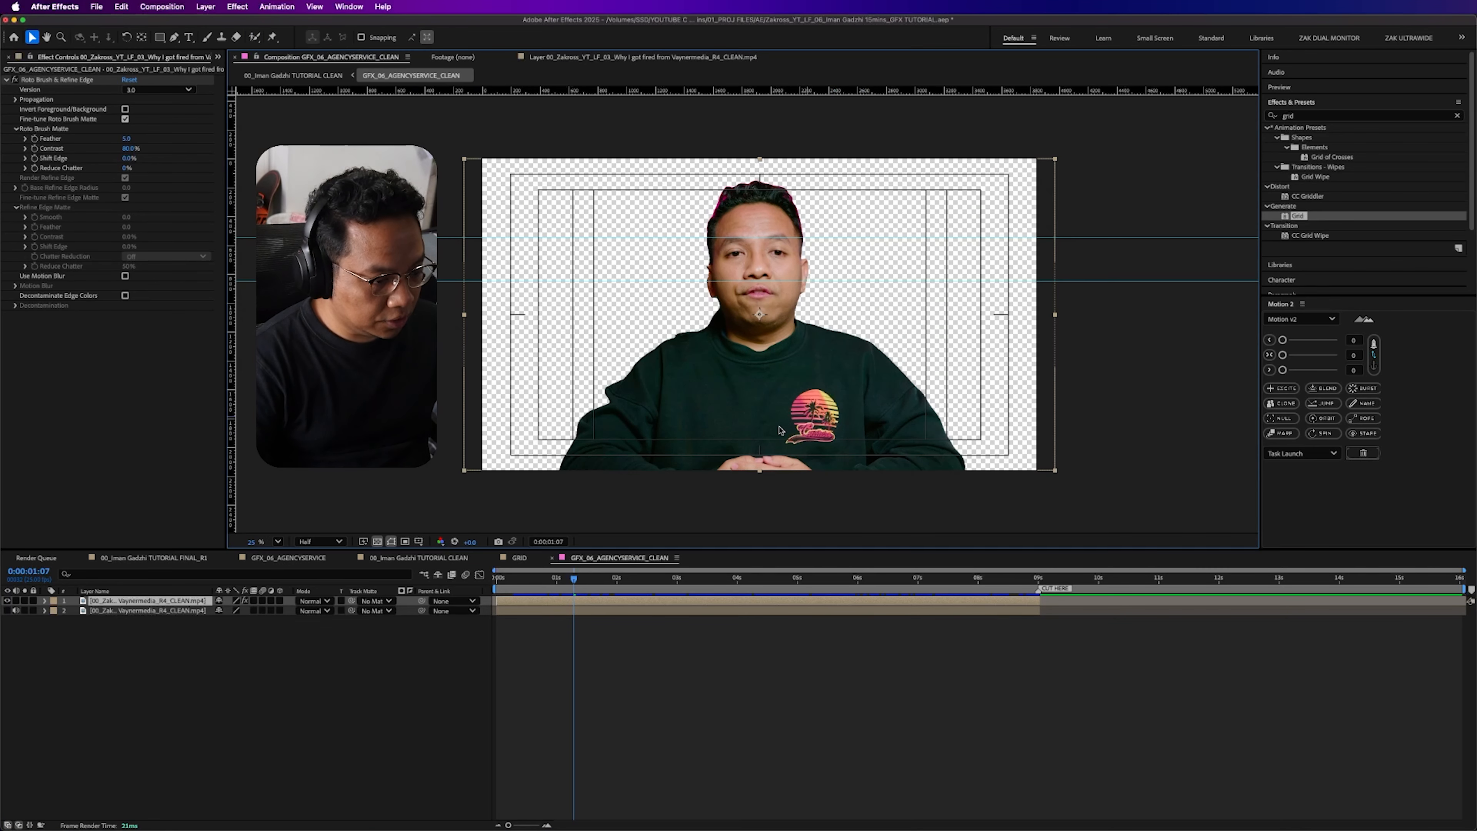
left_click_drag(561, 581, 739, 592)
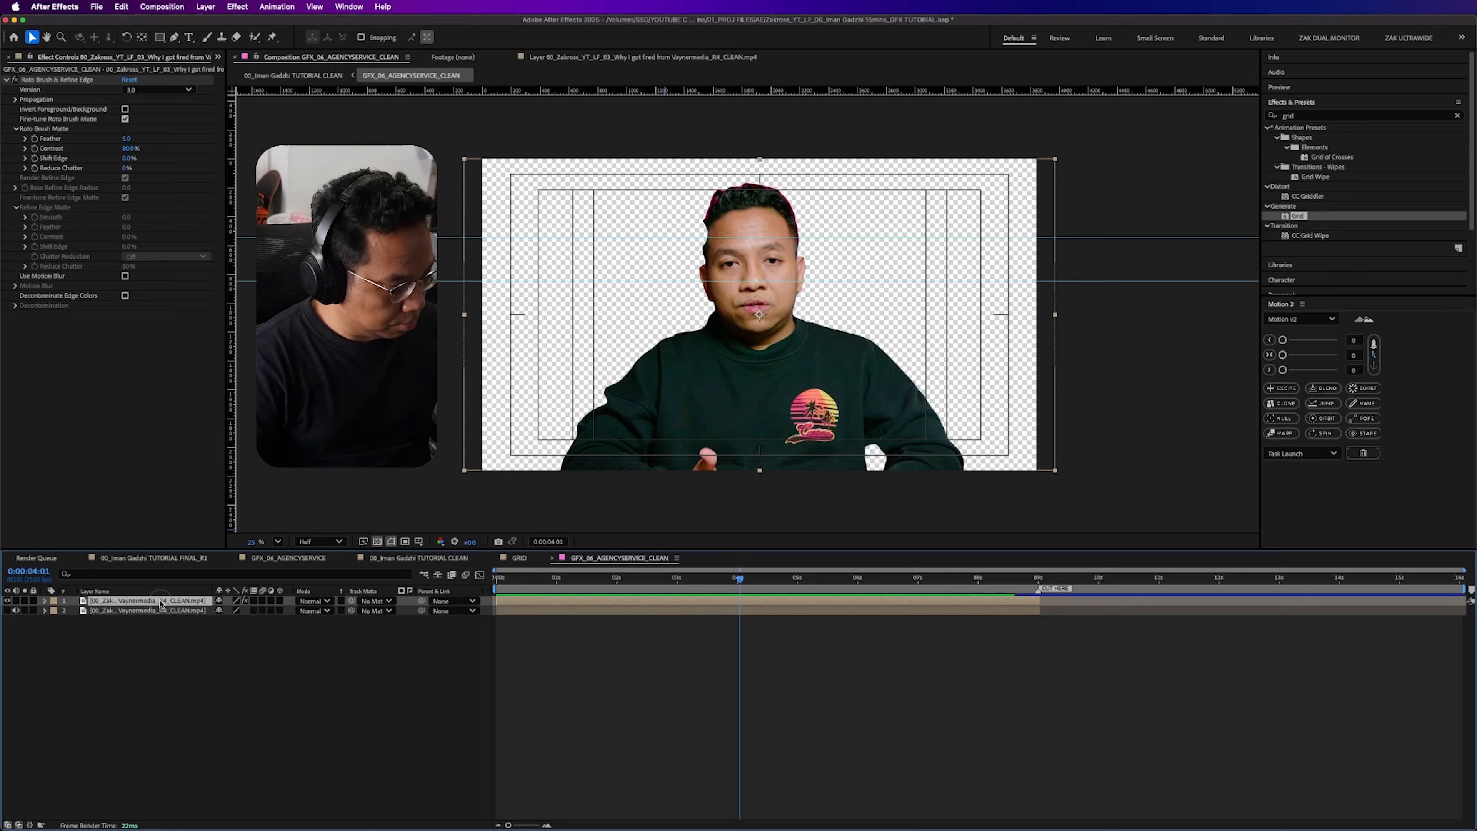
- Duplicate the cutout layer, remove Roto Brush from the copy, and mask the copy with the Pen tool around the hands at the frame's lower edge
key("super+d")
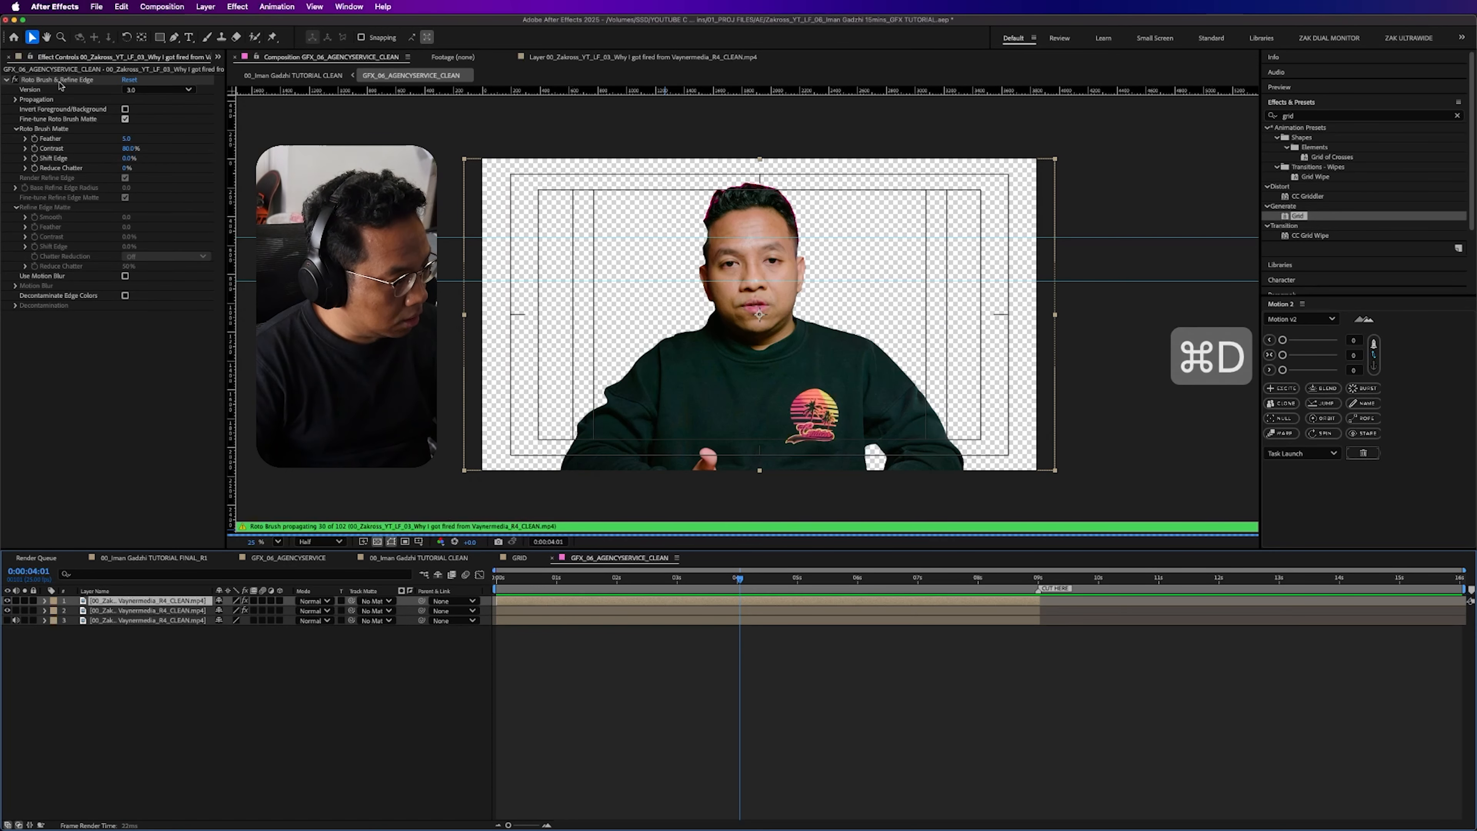
key("Delete")
left_click(173, 37)
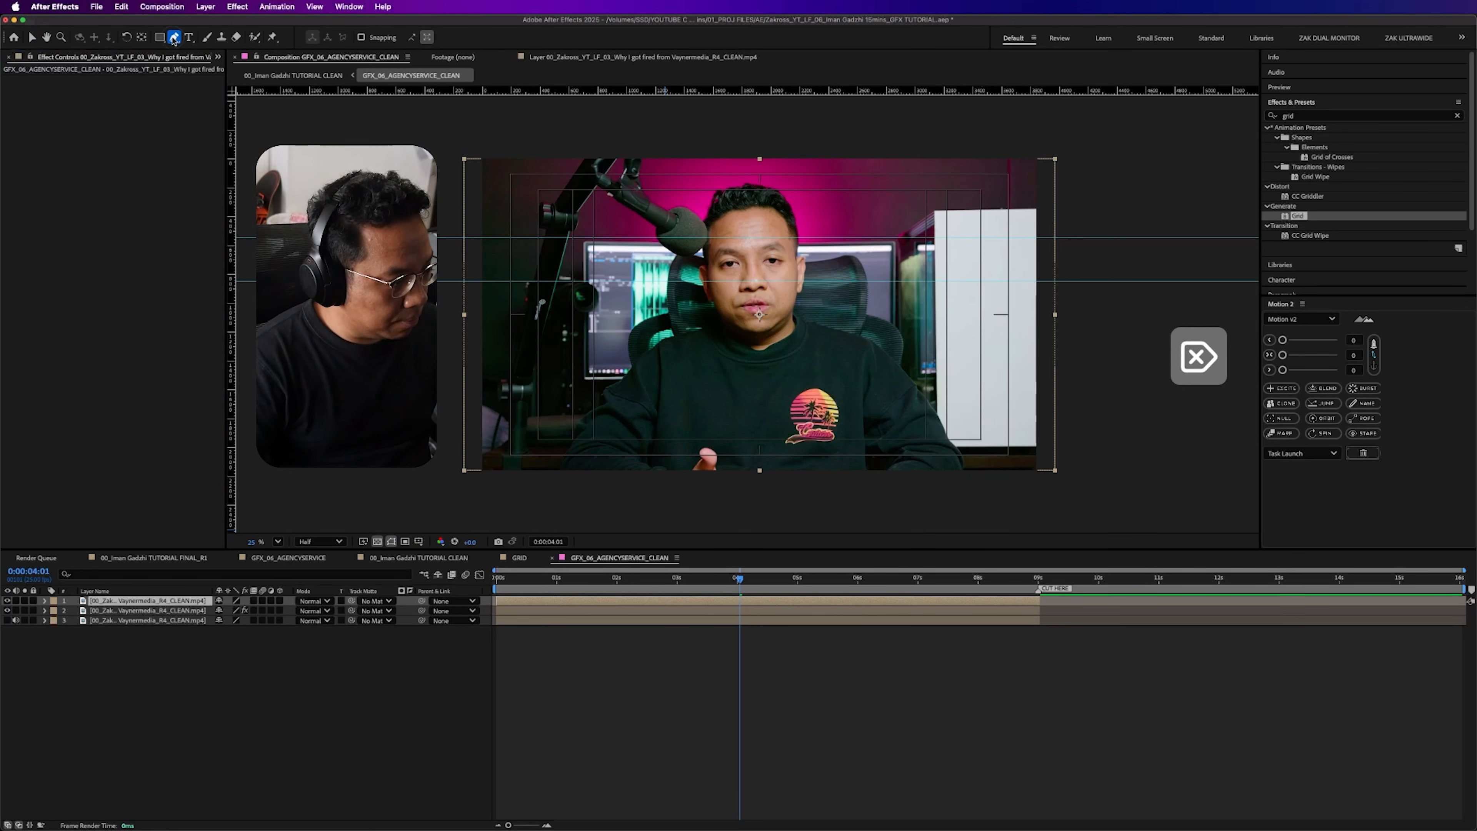
left_click_drag(599, 476, 629, 431)
left_click(886, 429)
left_click(917, 487)
left_click(599, 477)
key("v")
- Check the masked hands patch against the cutout across the clip, viewing the patch layer on its own as well
mouse_move(526, 581)
left_mouse_down()
mouse_move(493, 581)
mouse_move(759, 580)
left_mouse_up()
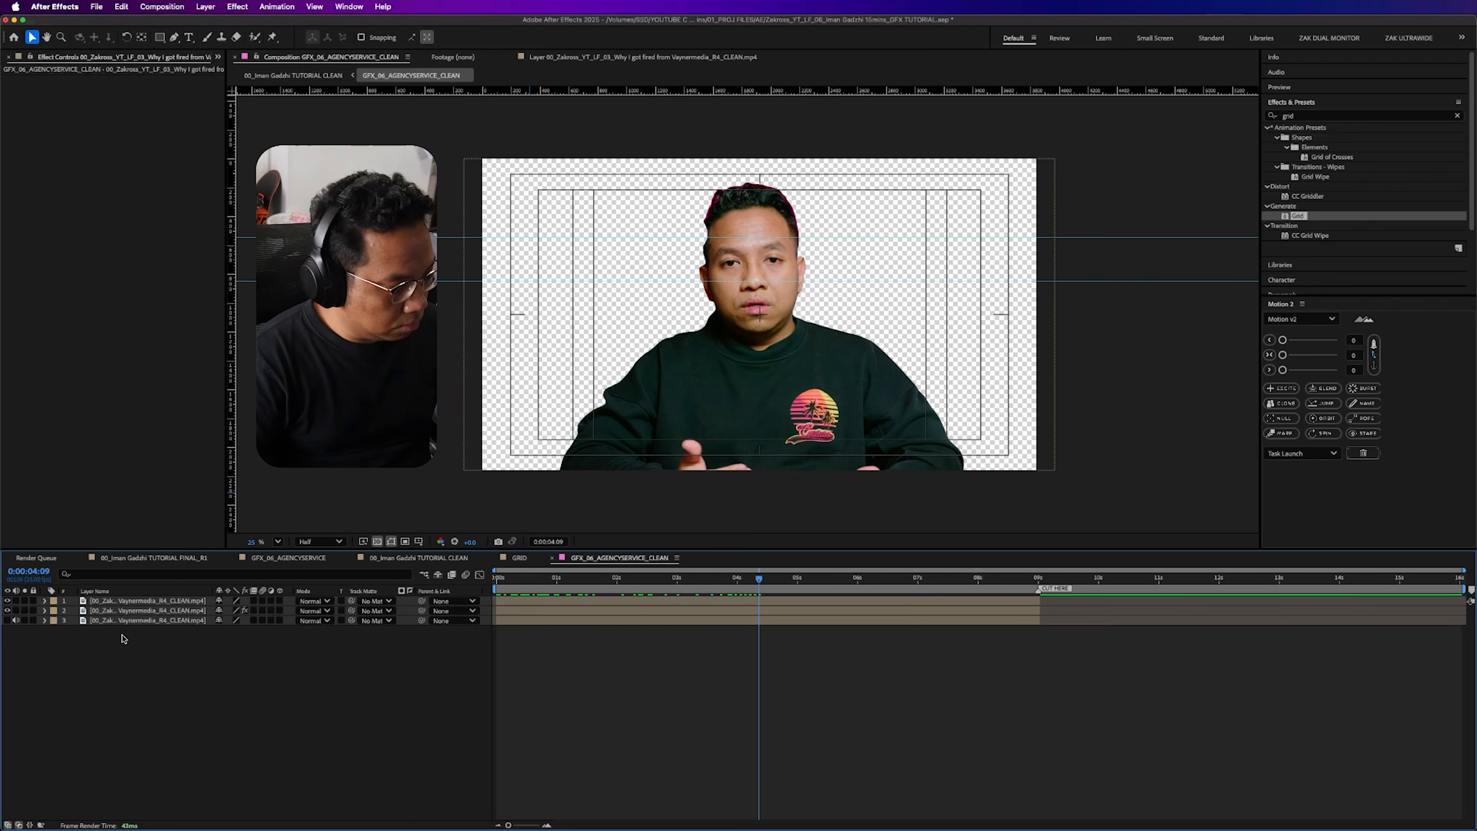
left_click(165, 609)
left_click_drag(644, 589, 881, 589)
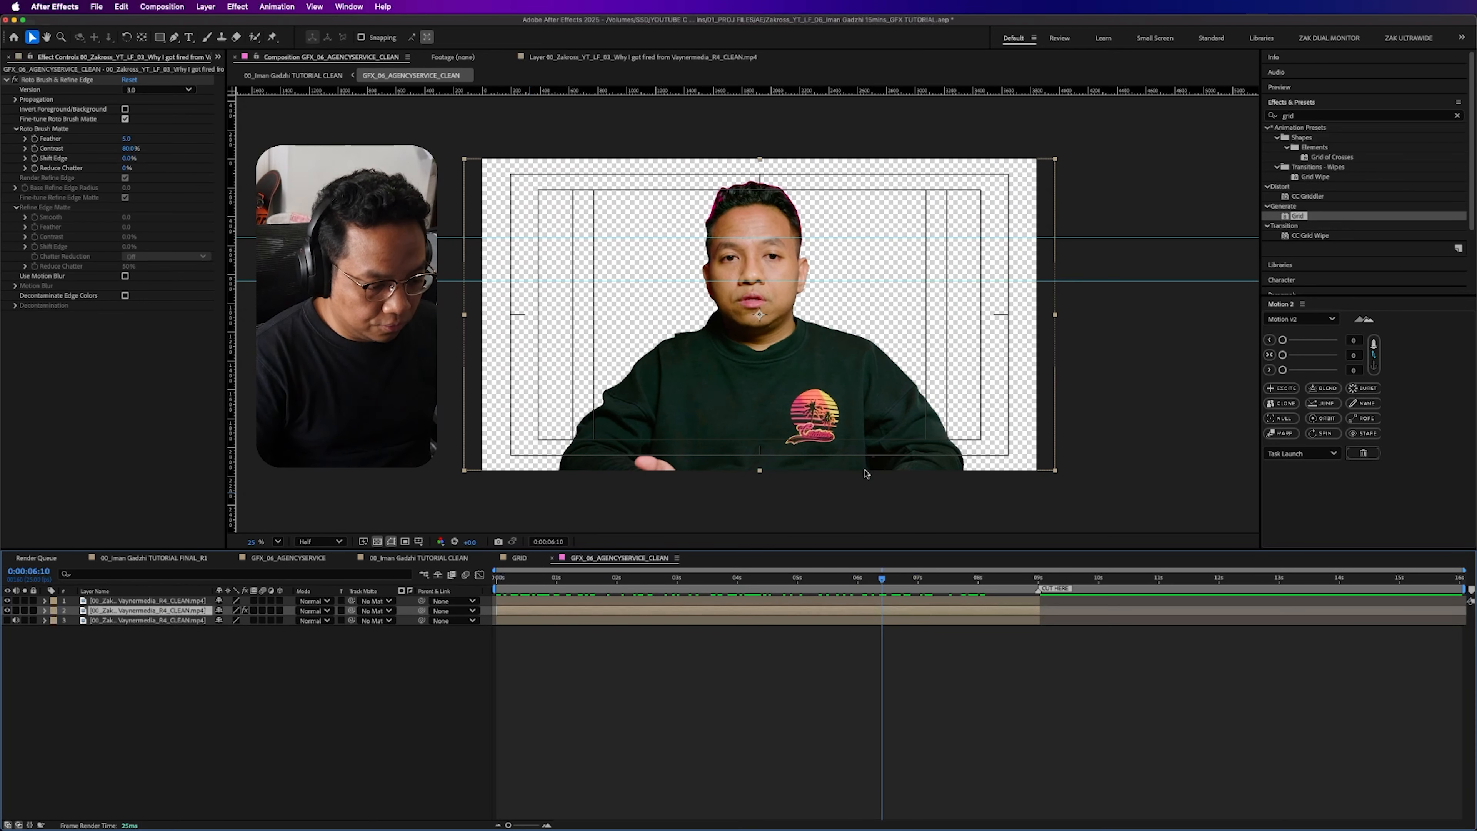
left_click(24, 600)
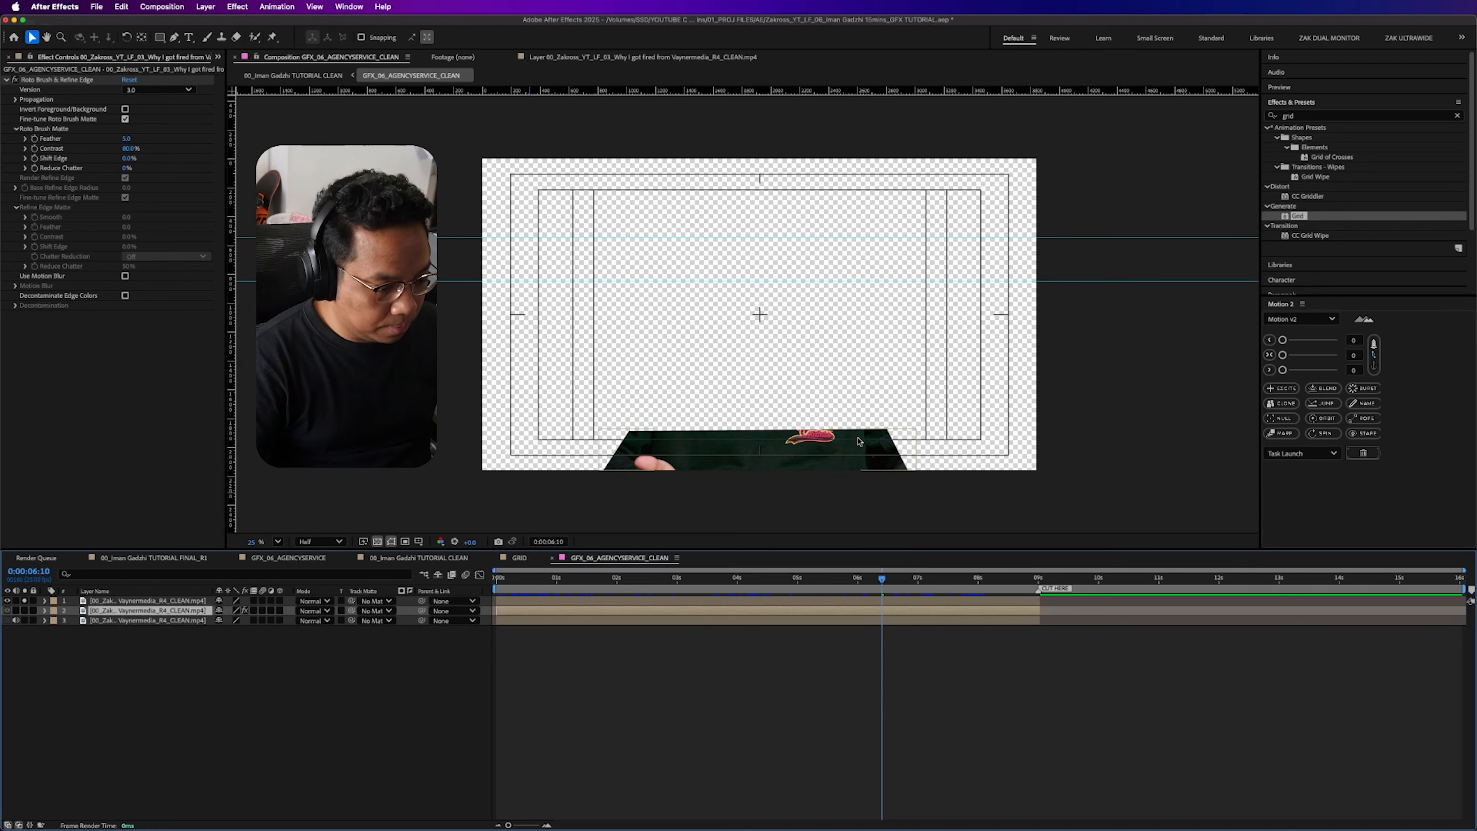
left_click(24, 600)
key("space")
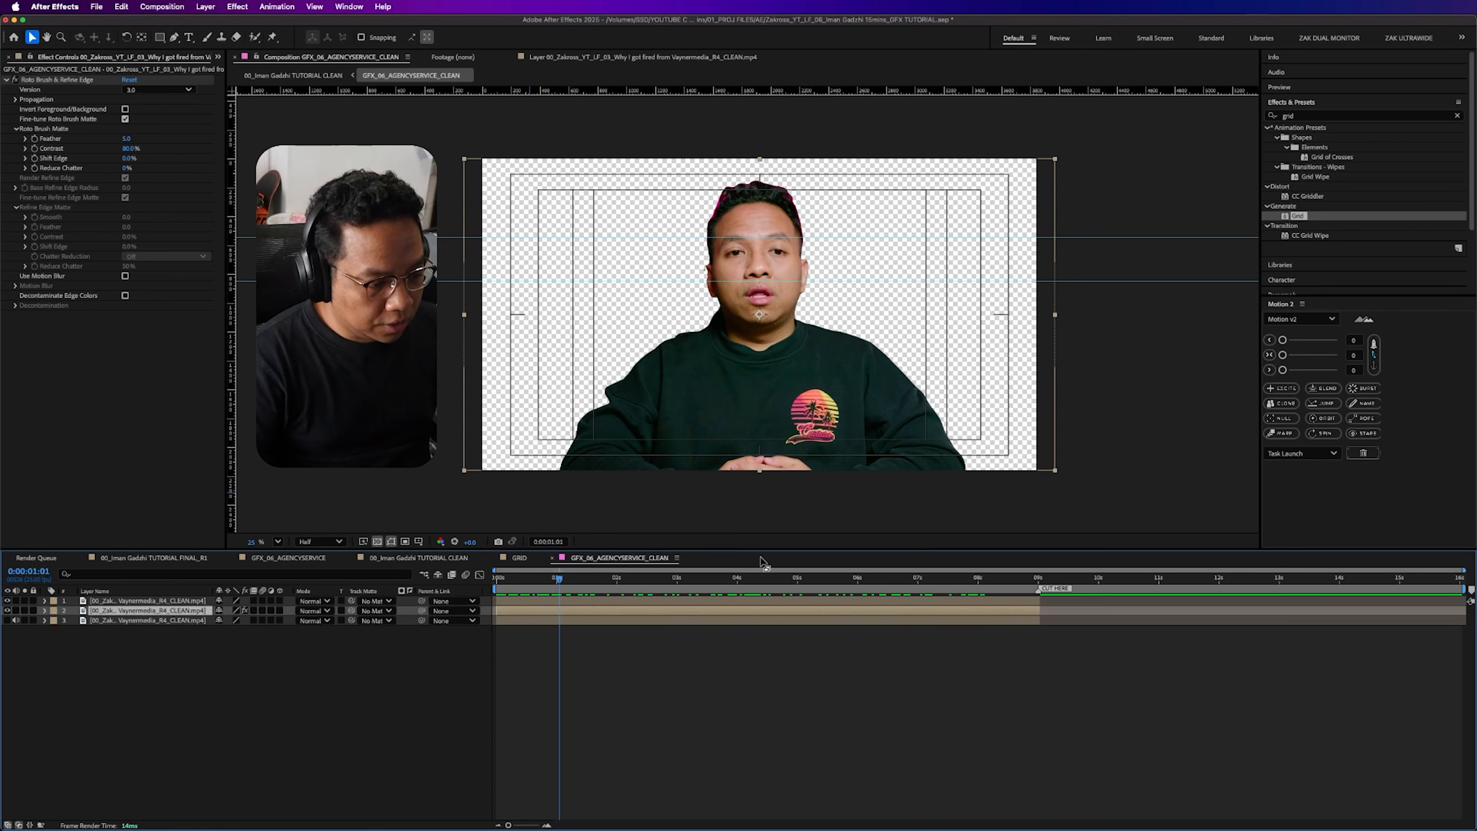
mouse_move(708, 577)
left_mouse_down()
mouse_move(981, 591)
mouse_move(730, 594)
left_mouse_up()
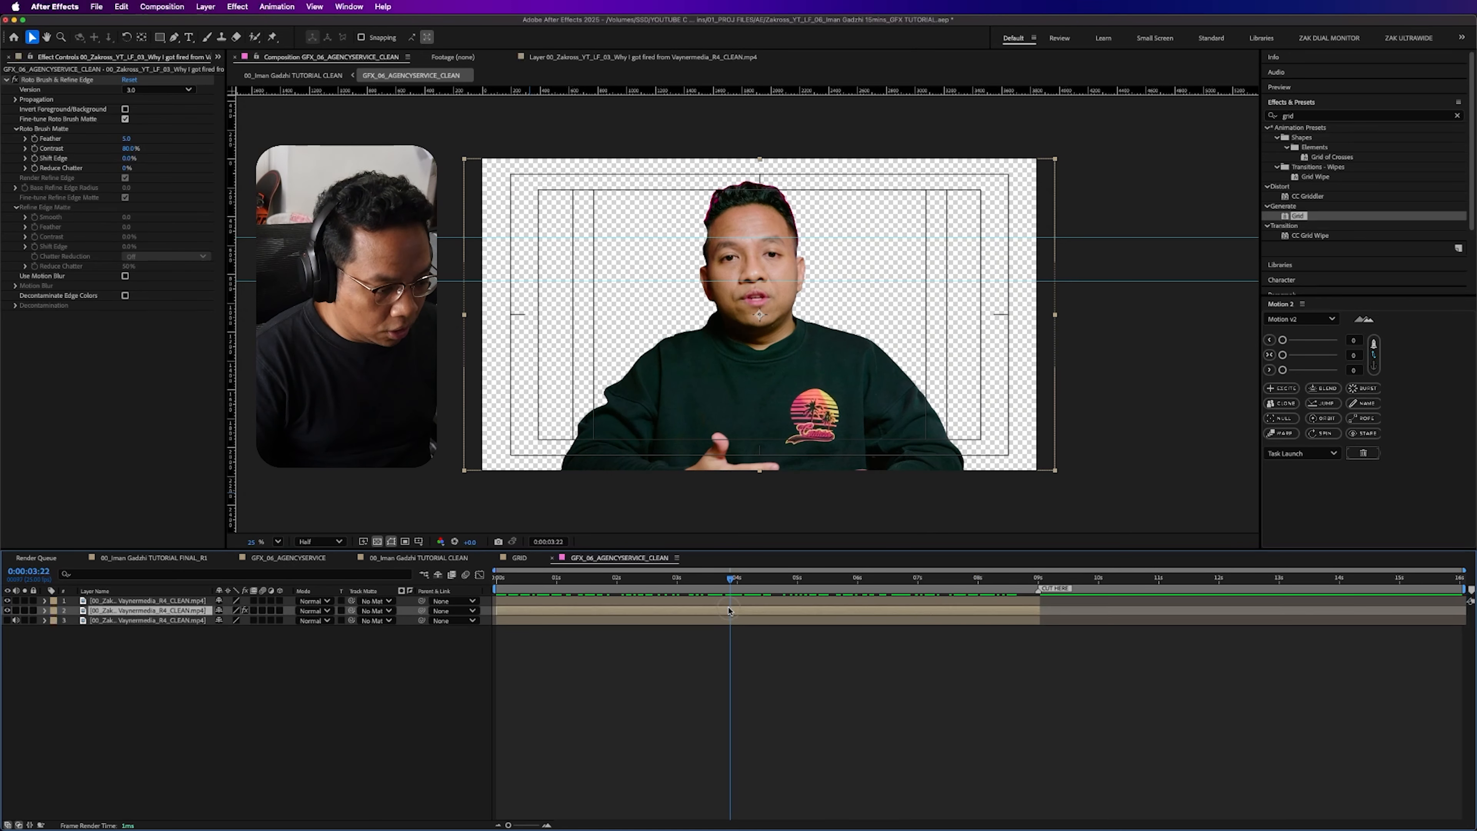
left_click(764, 602)
left_click_drag(257, 40, 309, 50)
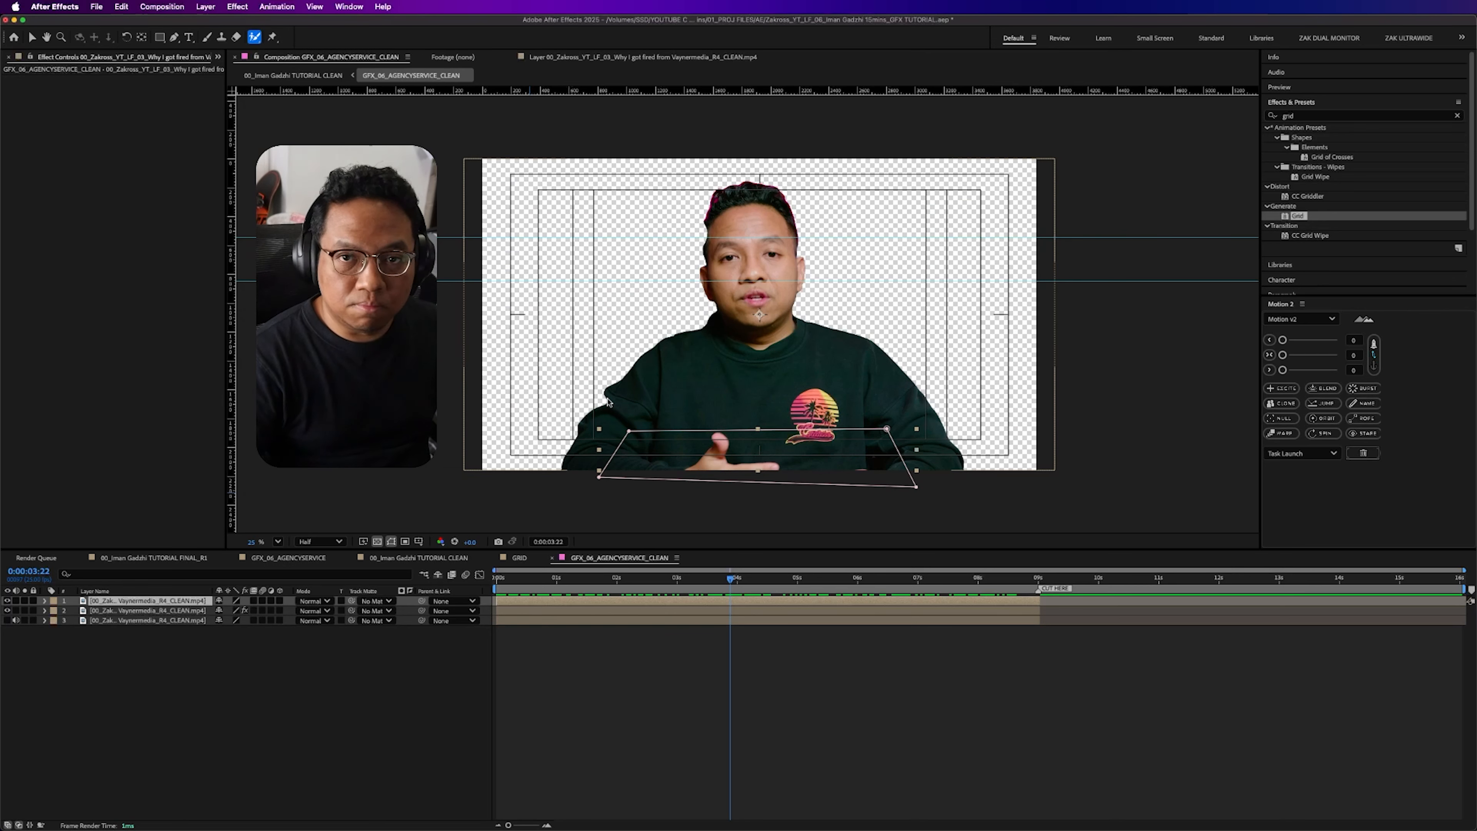
left_click(654, 772)
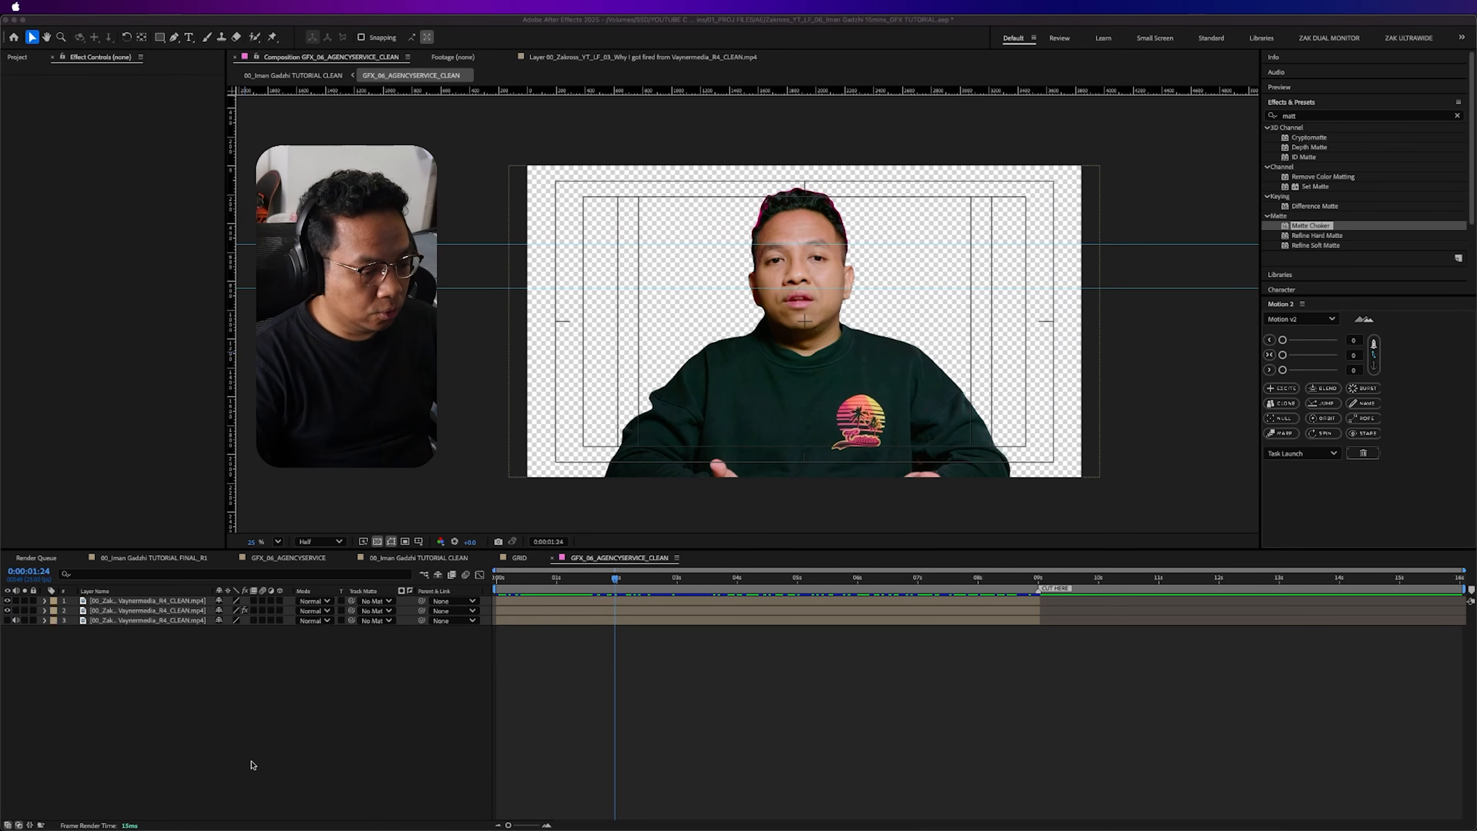
left_click(254, 765)
- Apply Matte Choker to the Roto Brush cutout layer and raise Geometric Softness 1 to about 12
left_click(168, 601)
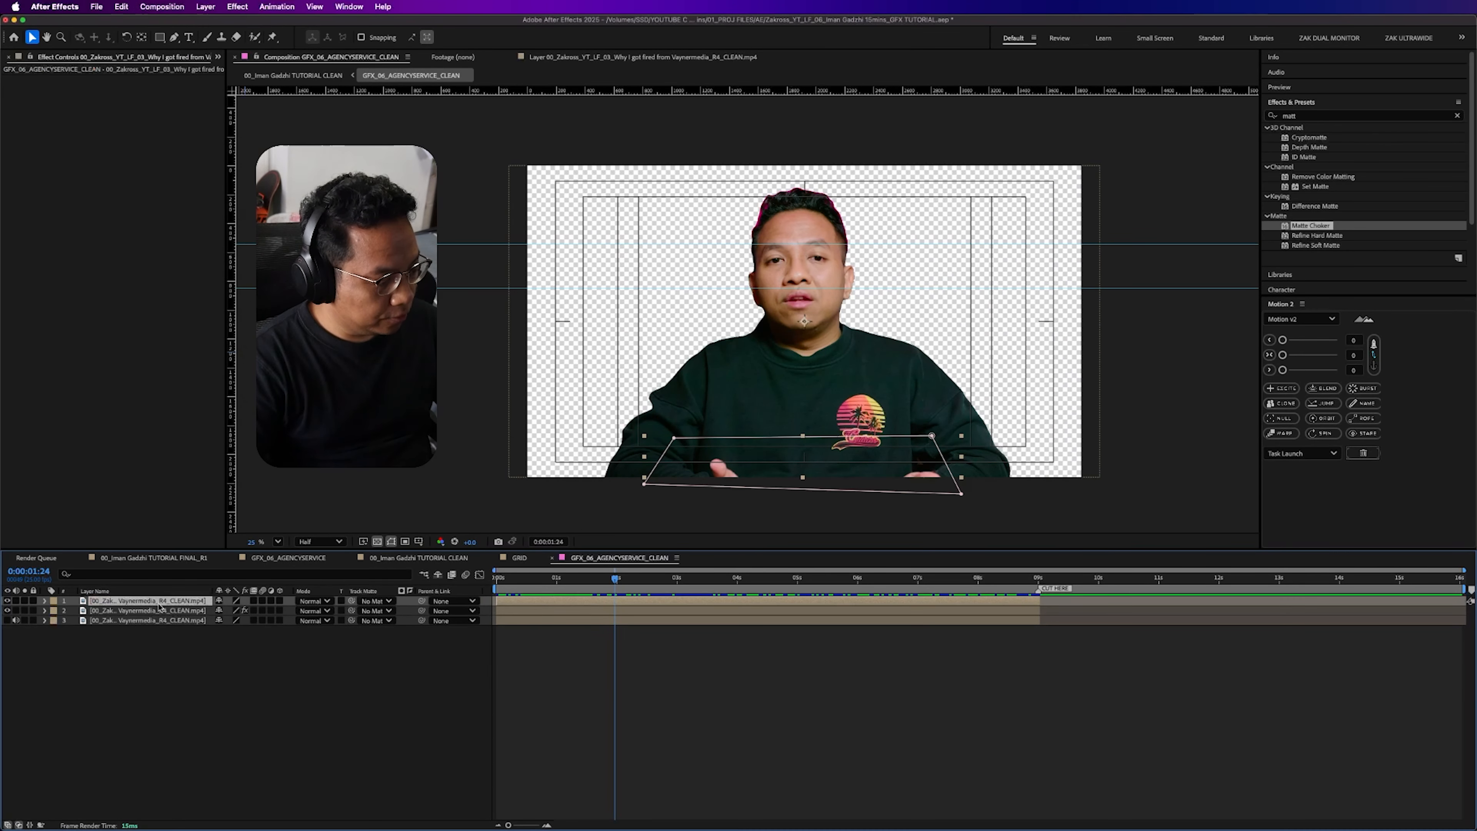
left_click(195, 610)
left_click(1338, 115)
type("e cho")
mouse_move(1317, 138)
left_mouse_down()
mouse_move(614, 313)
mouse_move(83, 502)
left_mouse_up()
key("period")
key("period")
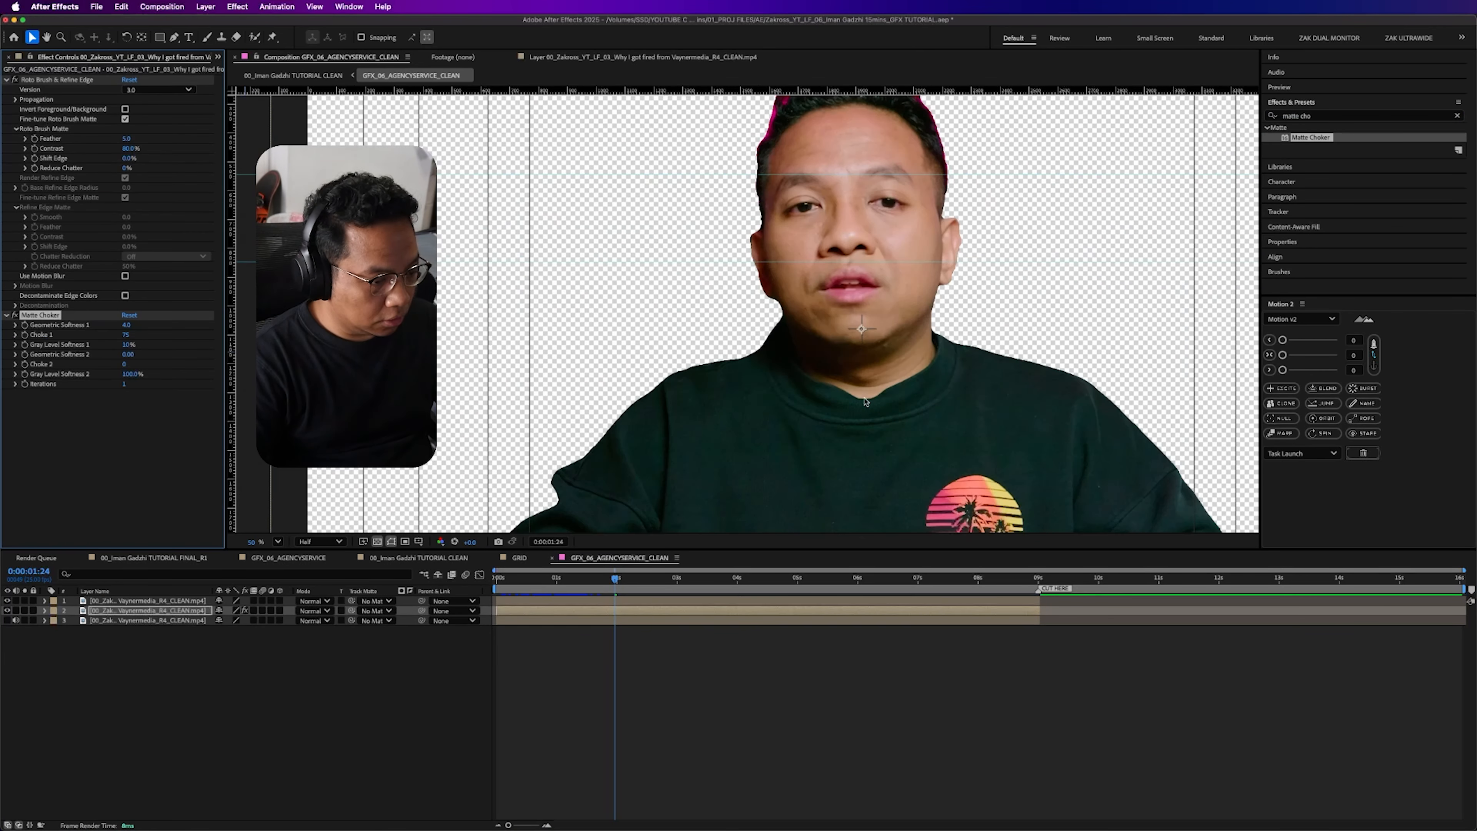
left_click_drag(127, 327, 156, 346)
key("comma")
key("comma")
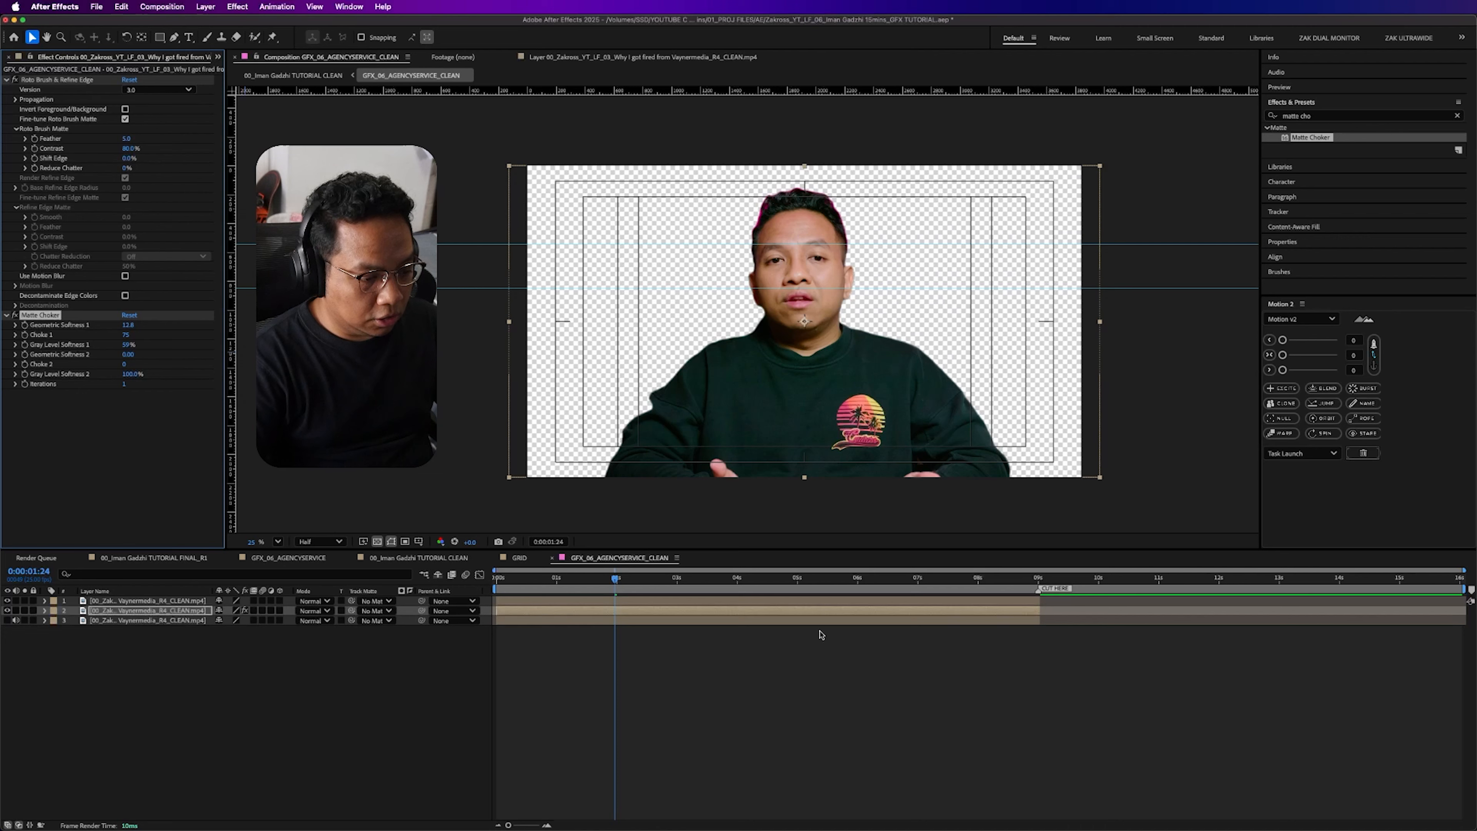
- Switch to the 00_Iman Gadzhi TUTORIAL CLEAN composition and check the cutout over the grid background up to 0:00:03:01
key("Tab")
left_click(100, 710)
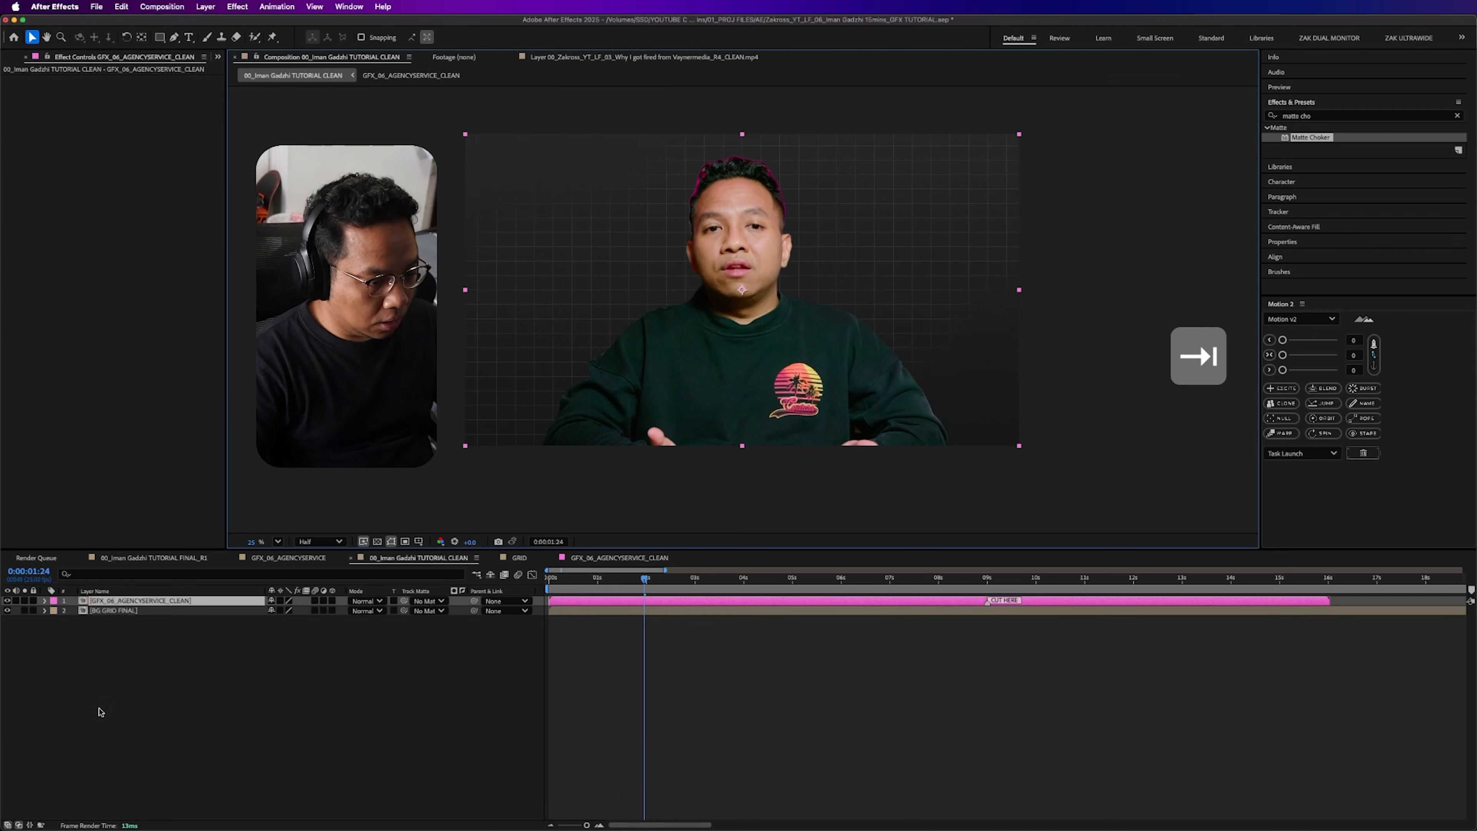
left_click(401, 724)
left_click(621, 579)
left_click_drag(622, 584, 697, 594)
left_click(218, 601)
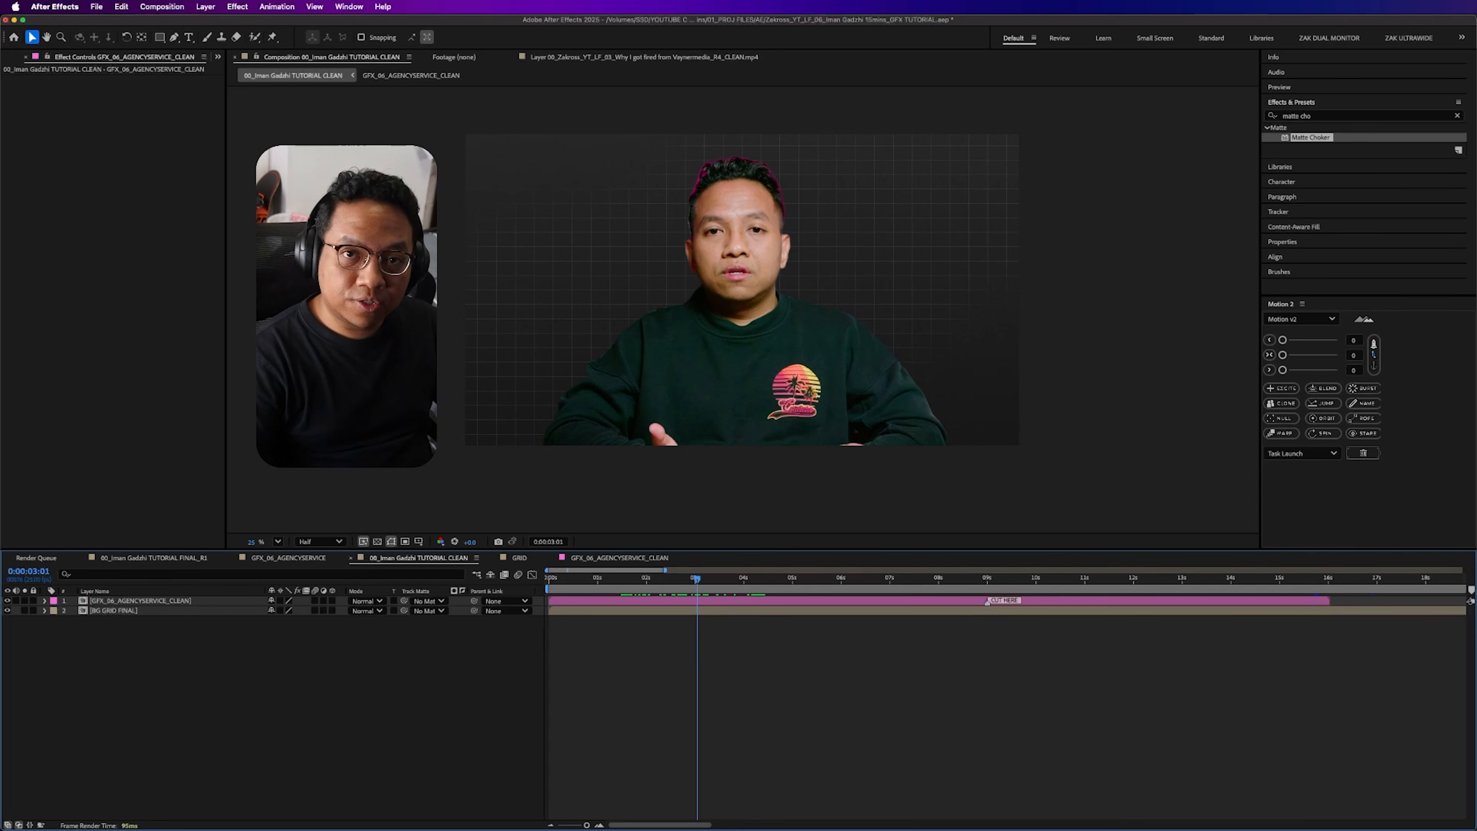
- Add a text layer reading AGENCY beside the man's head on the left, working from the start of the composition
key("Home")
key("super+t")
left_click(526, 237)
type("A")
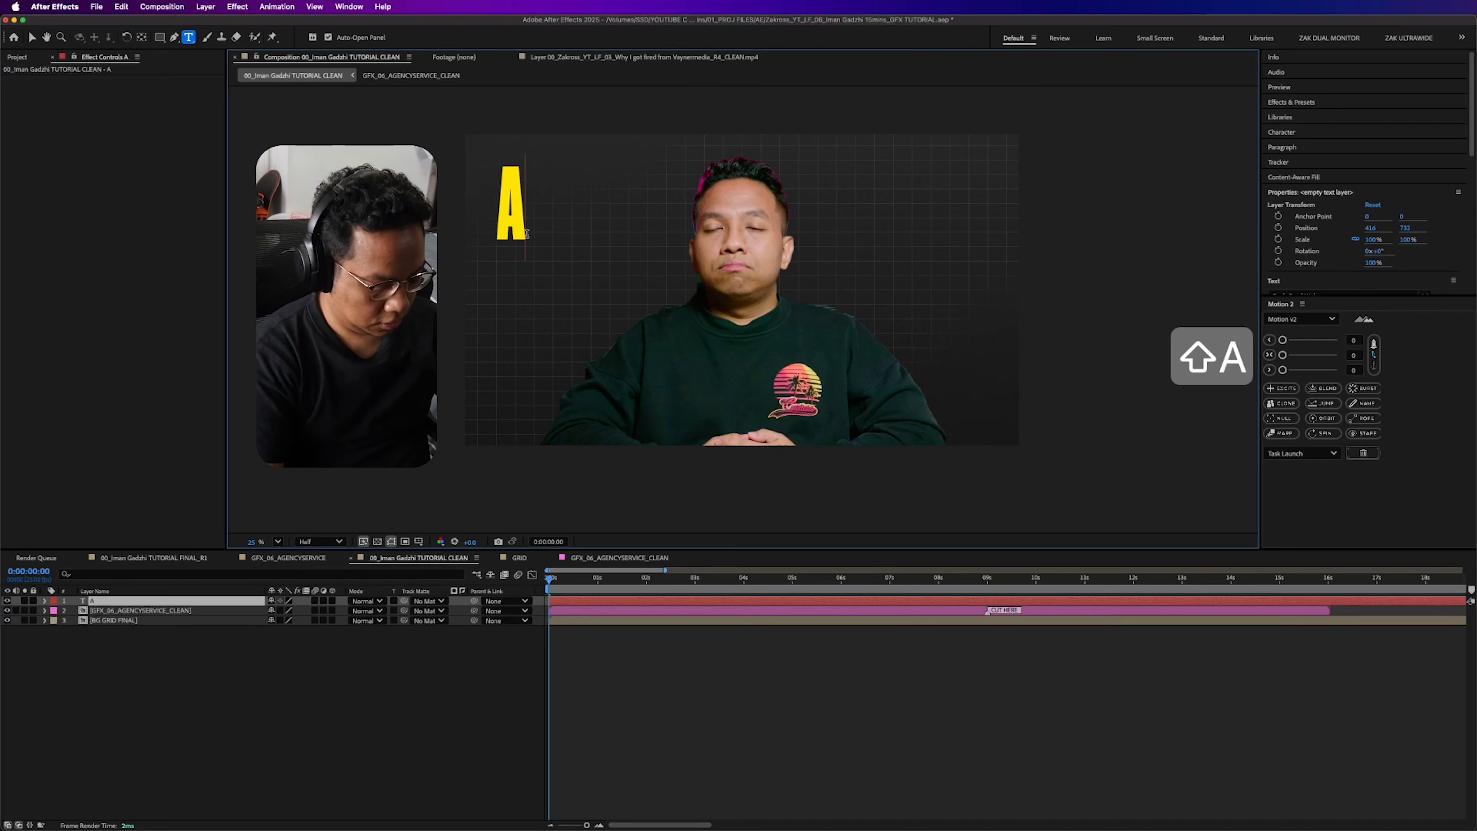
type("GENCY")
key("Escape")
key("v")
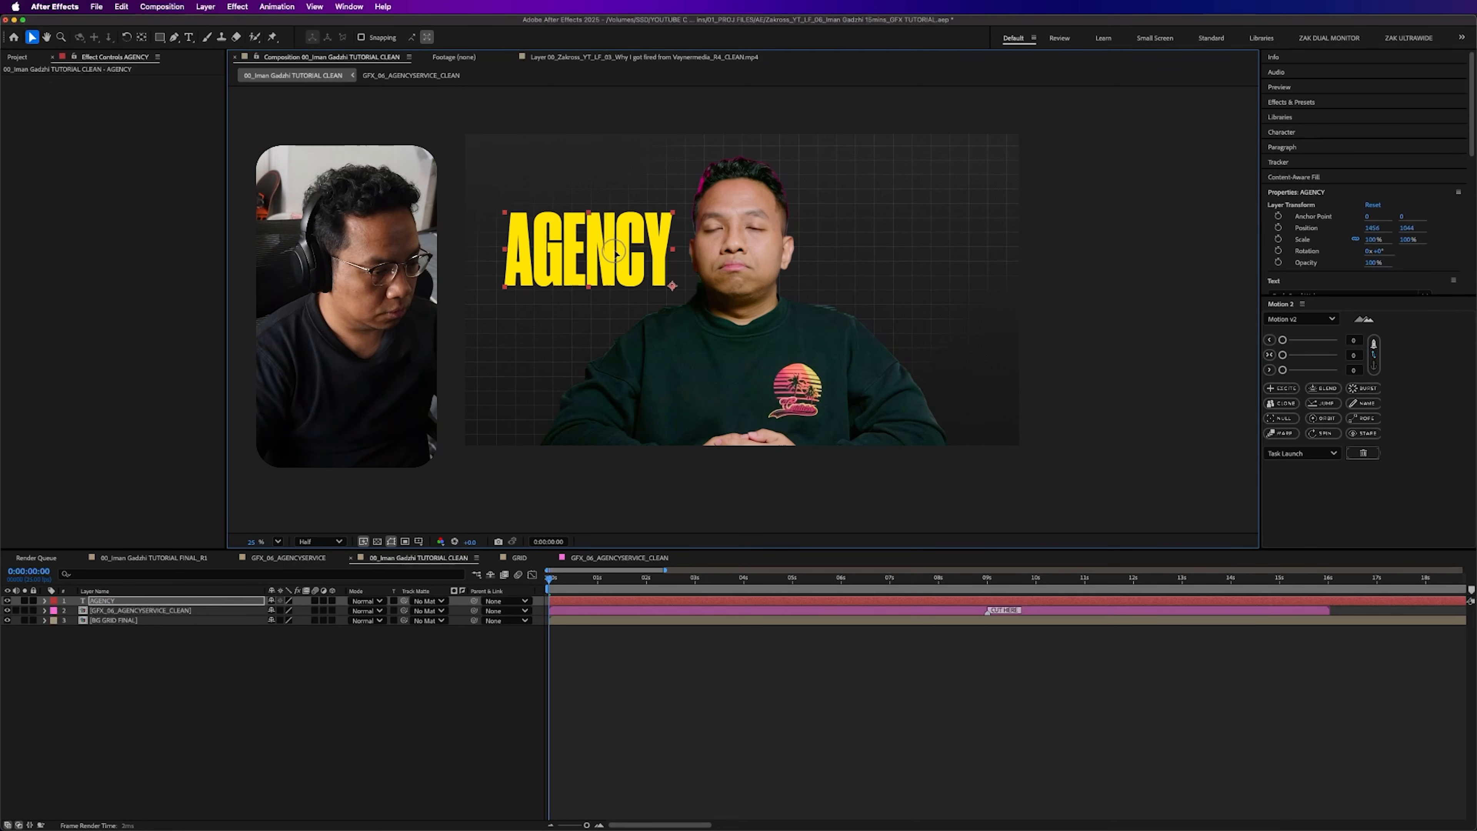
- Duplicate the AGENCY text, move the copy to the other side of the man's head and change it to SERVICE
key("super+d")
key("v")
left_click_drag(598, 269, 945, 276)
double_click(945, 276)
type("SERVICE")
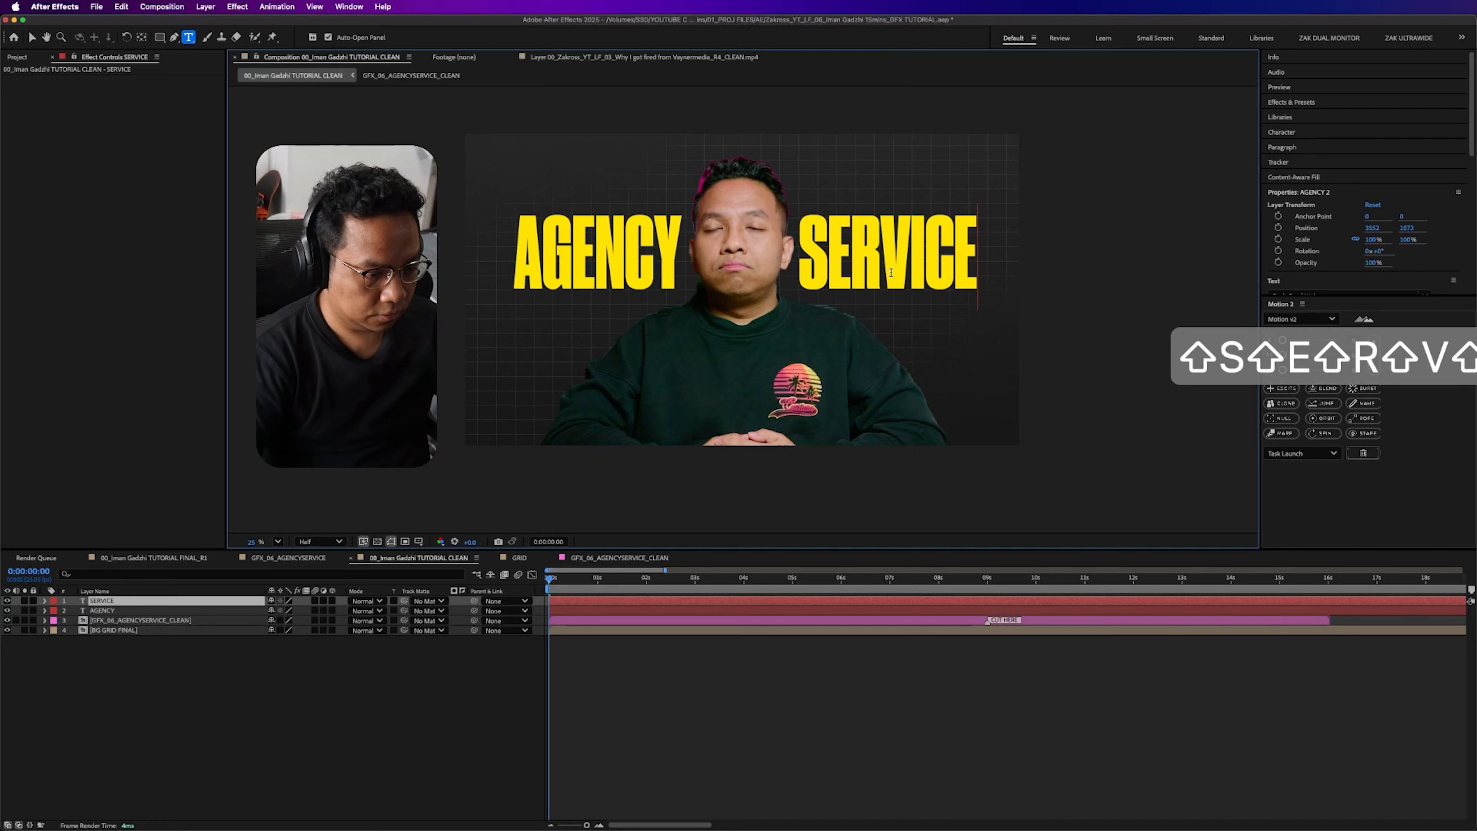
left_click(618, 630)
- At 0:00:01:16, draw a curved Pen path arching over the man's head from above AGENCY to above SERVICE
left_click_drag(603, 579, 629, 580)
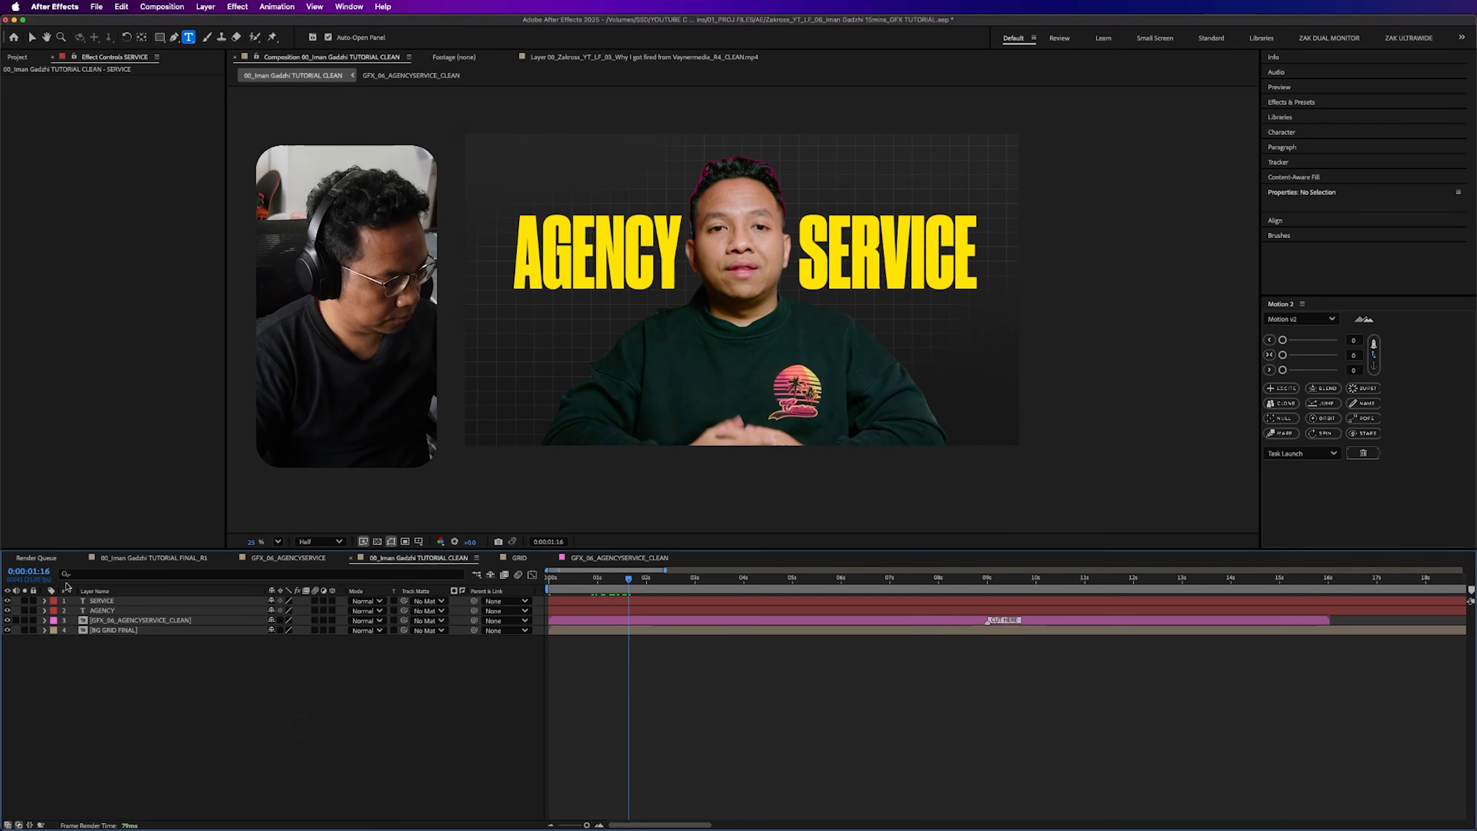
left_click(174, 36)
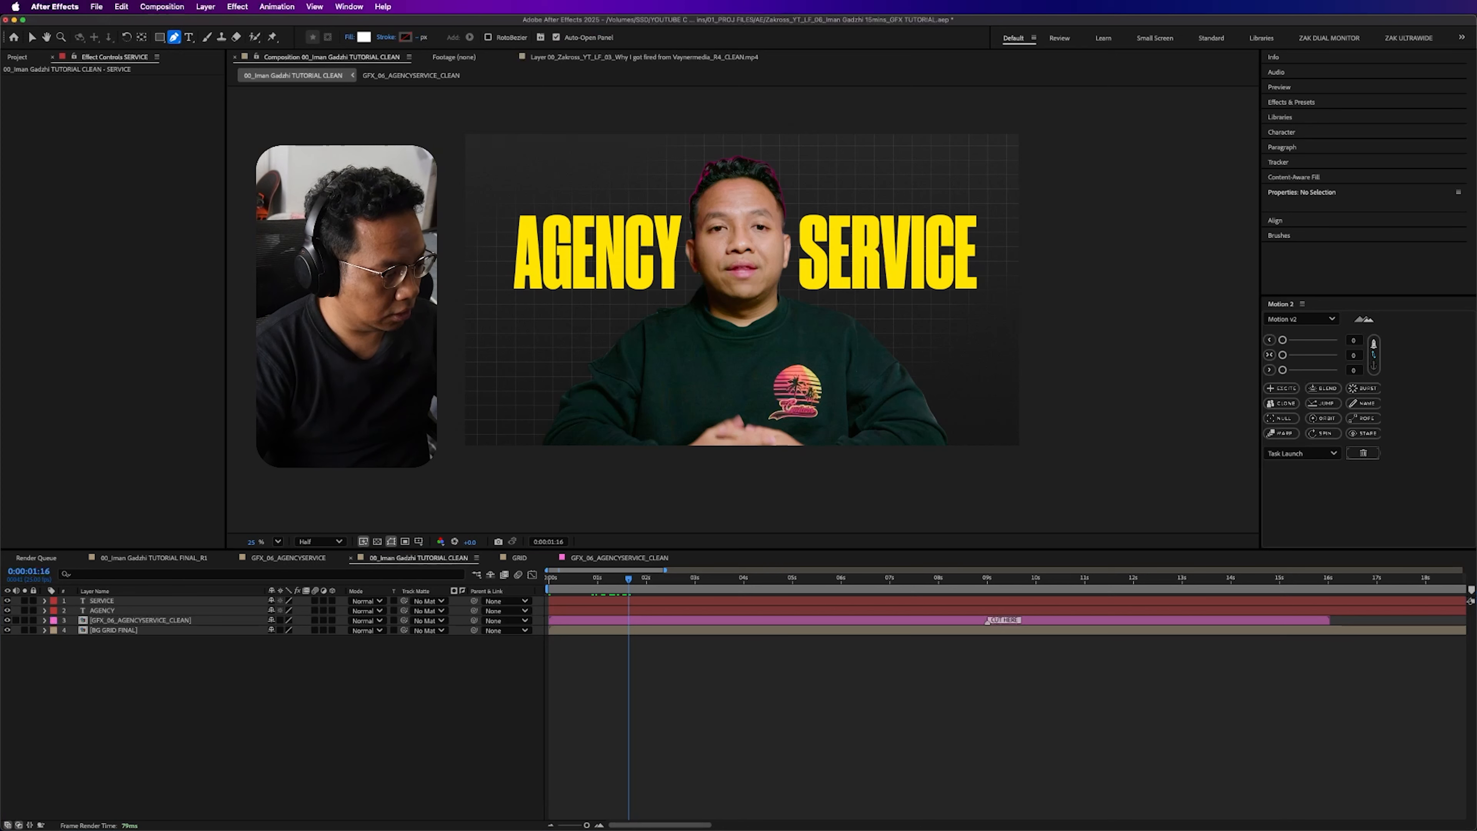
left_click(556, 205)
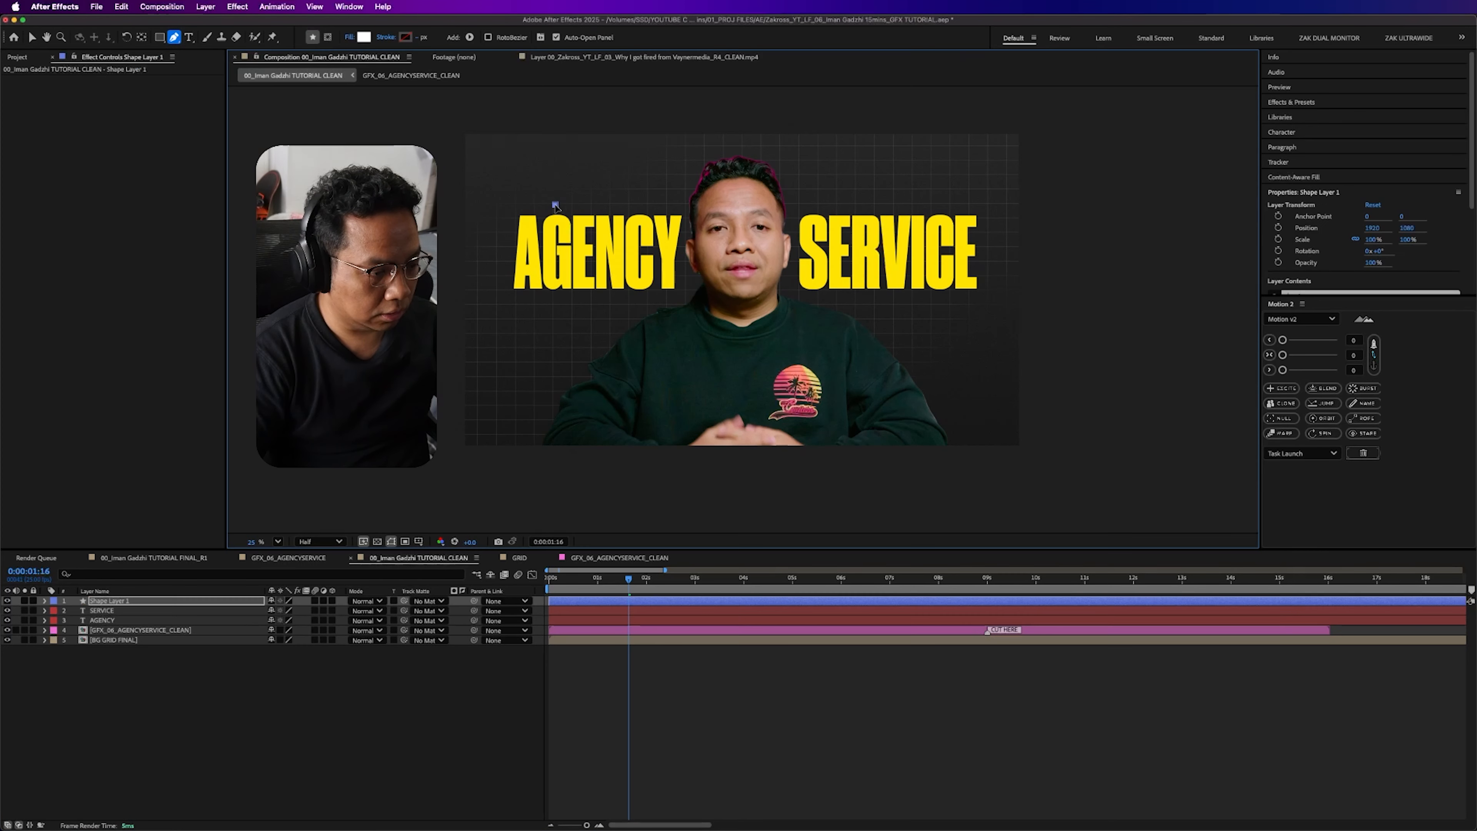
left_click(175, 38)
left_click_drag(742, 151, 852, 150)
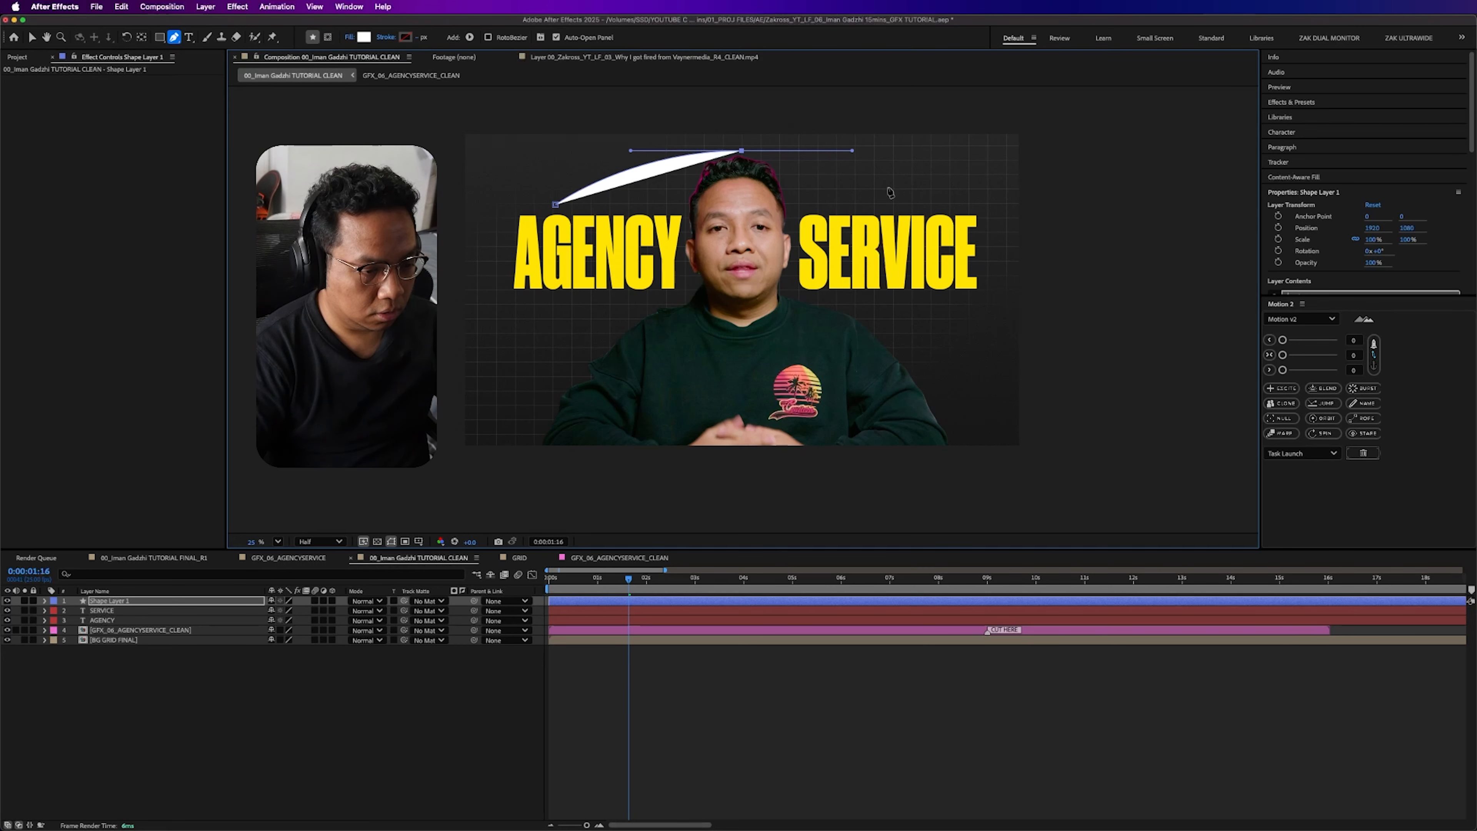
left_click(920, 204)
- Set the arc shape's fill to none and its stroke width to 5 px
left_click(350, 39)
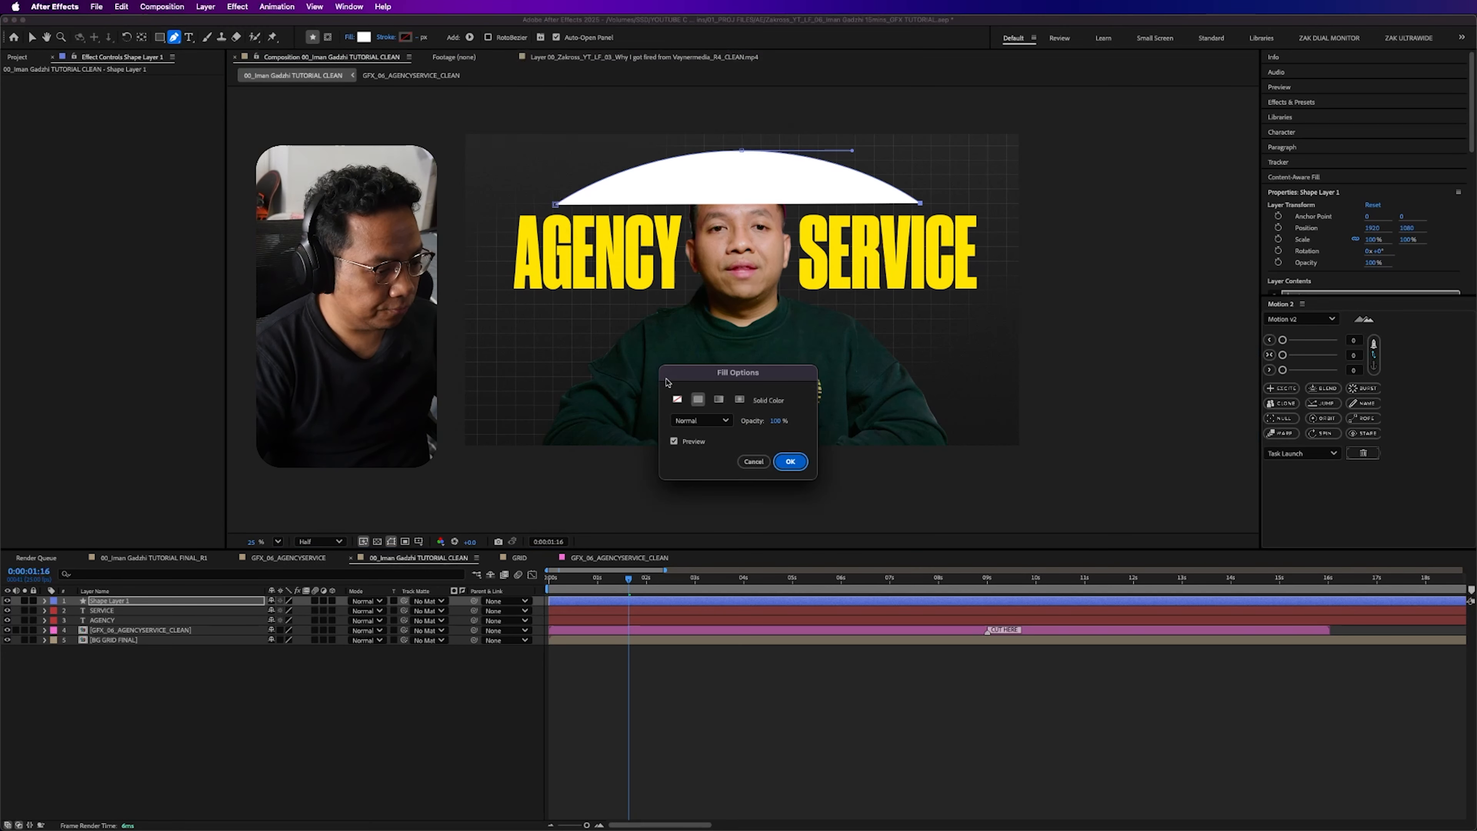
left_click(679, 401)
left_click(791, 461)
left_click(426, 38)
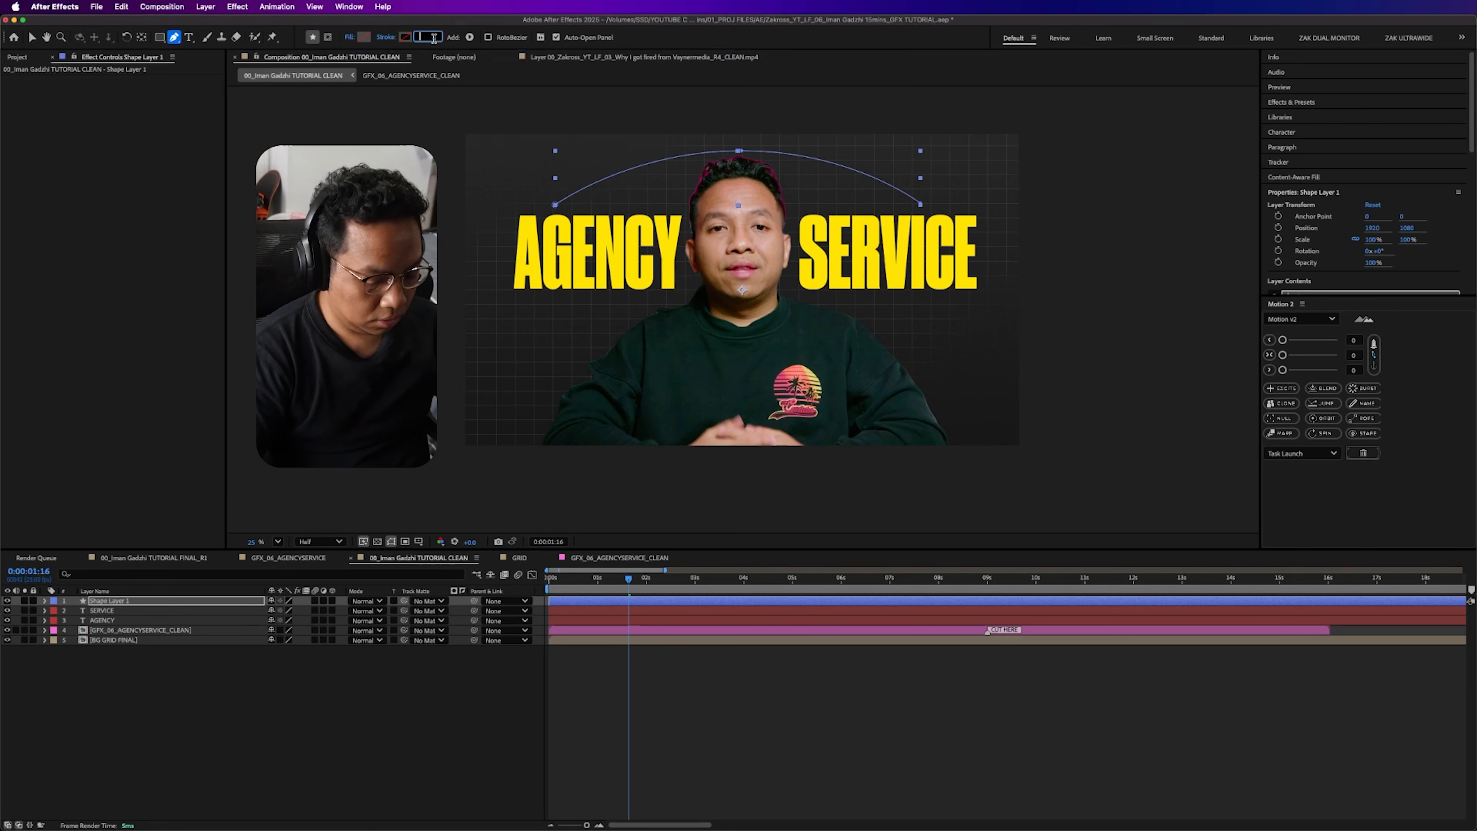
type("5")
key("Return")
- Expand the arc shape layer's Stroke 1 properties and add dashes to the stroke
left_click(149, 603)
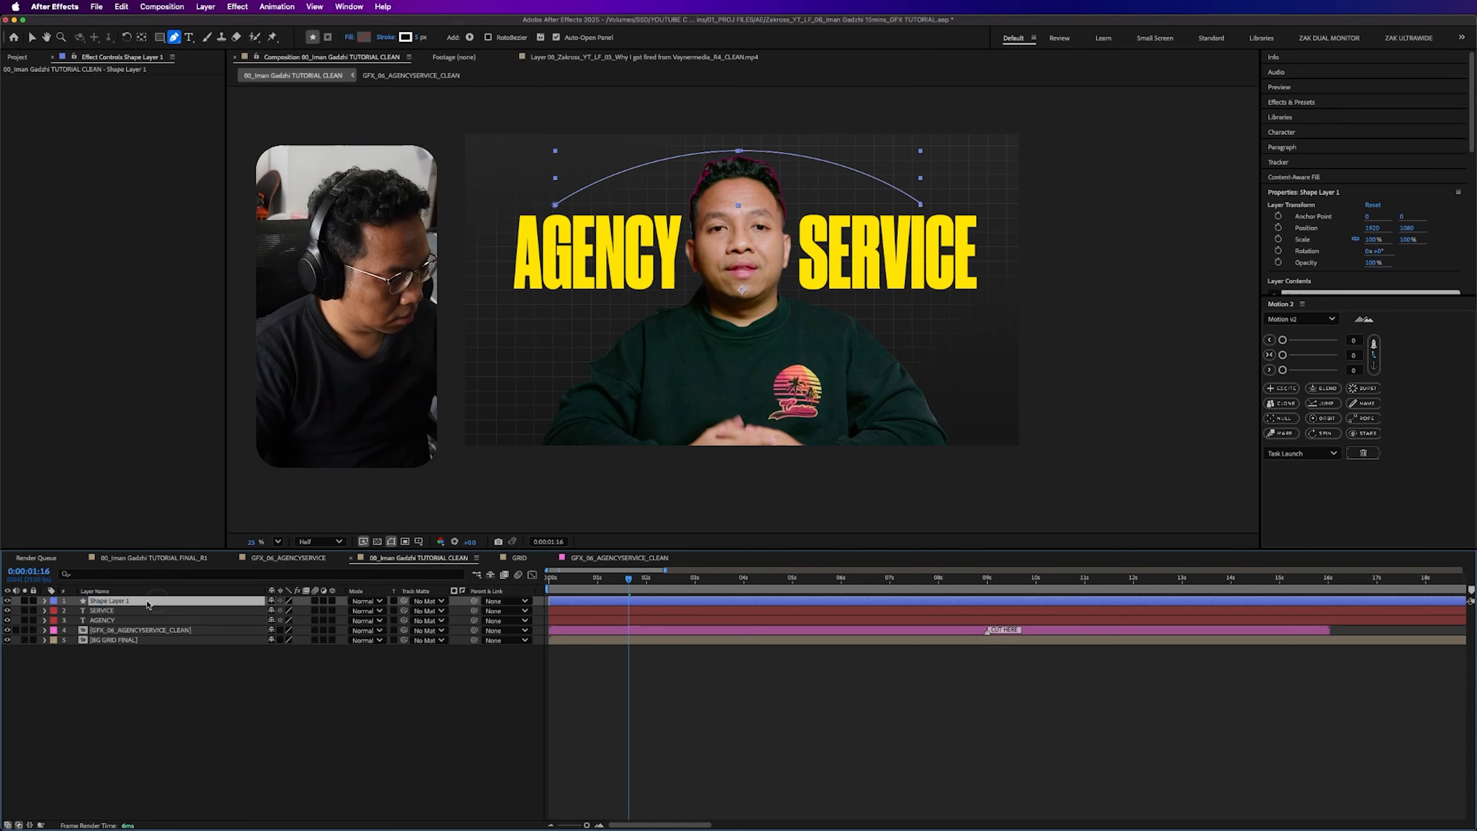
left_click(44, 601)
left_click(56, 611)
left_click(64, 621)
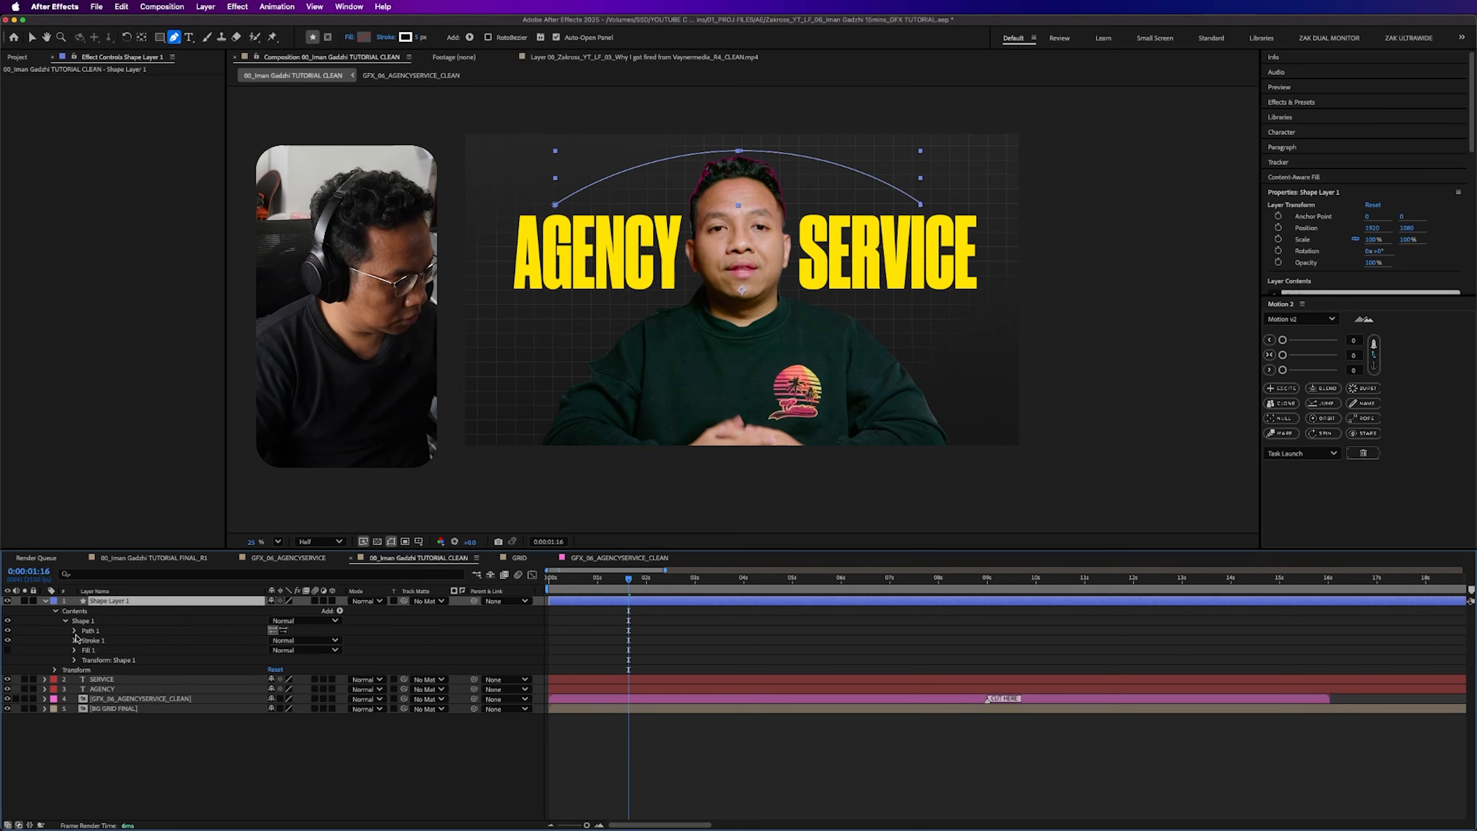
left_click(74, 641)
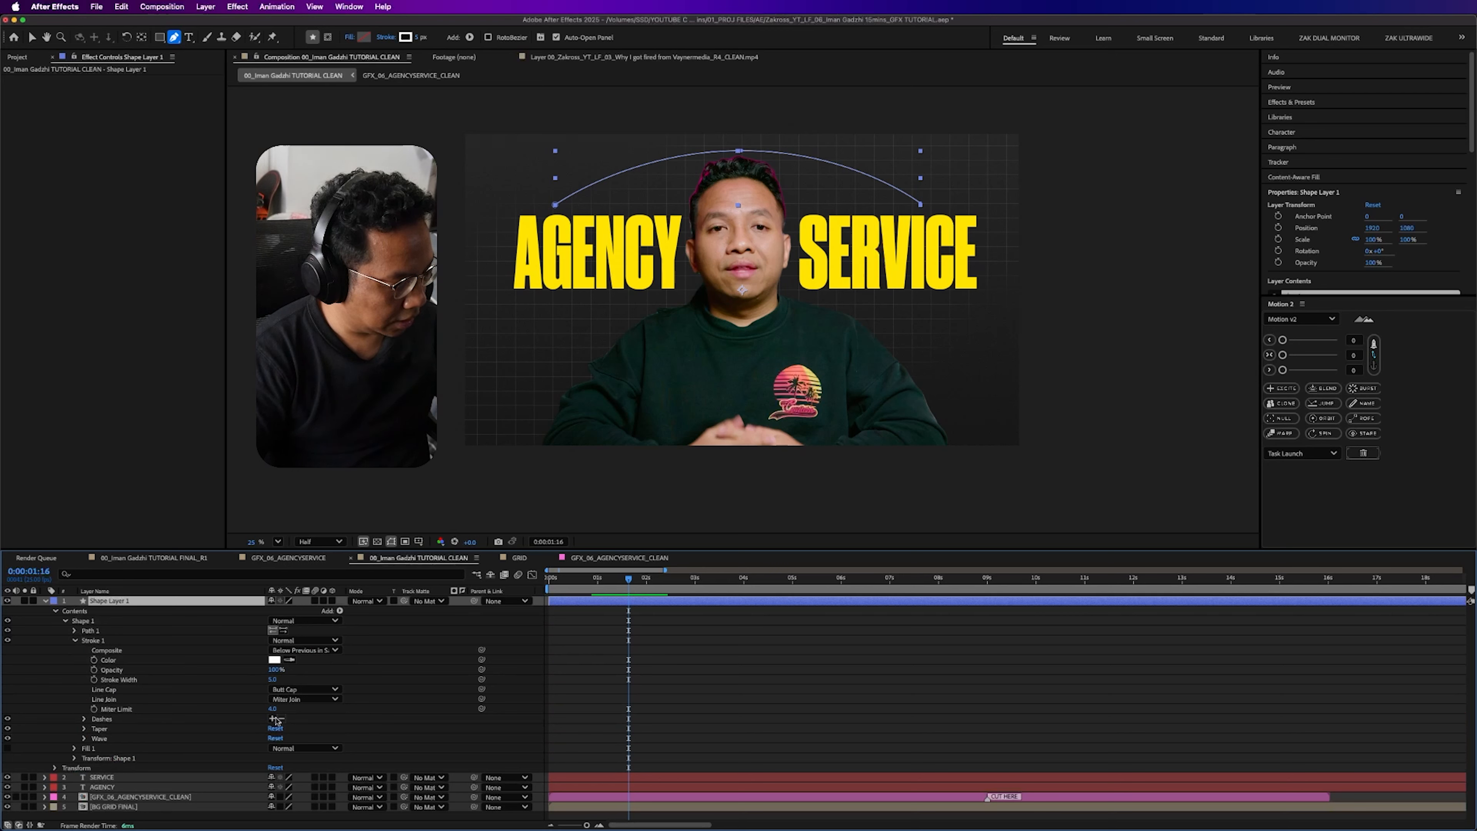
left_click(273, 719)
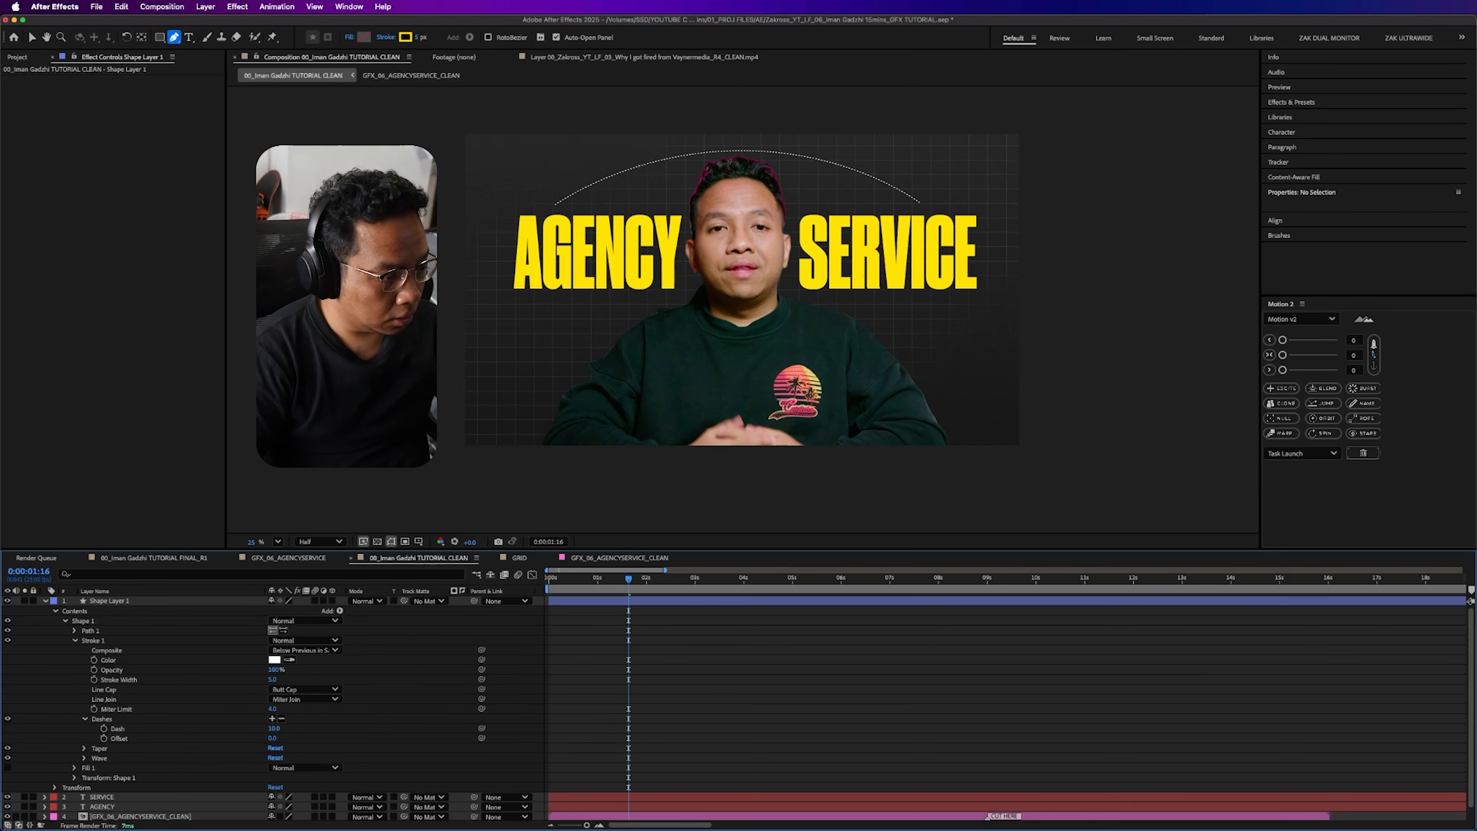
- Set the arc's stroke width to 7 px and its dash length to 50
left_click(167, 603)
left_click_drag(417, 36, 428, 37)
left_click(423, 38)
type("7")
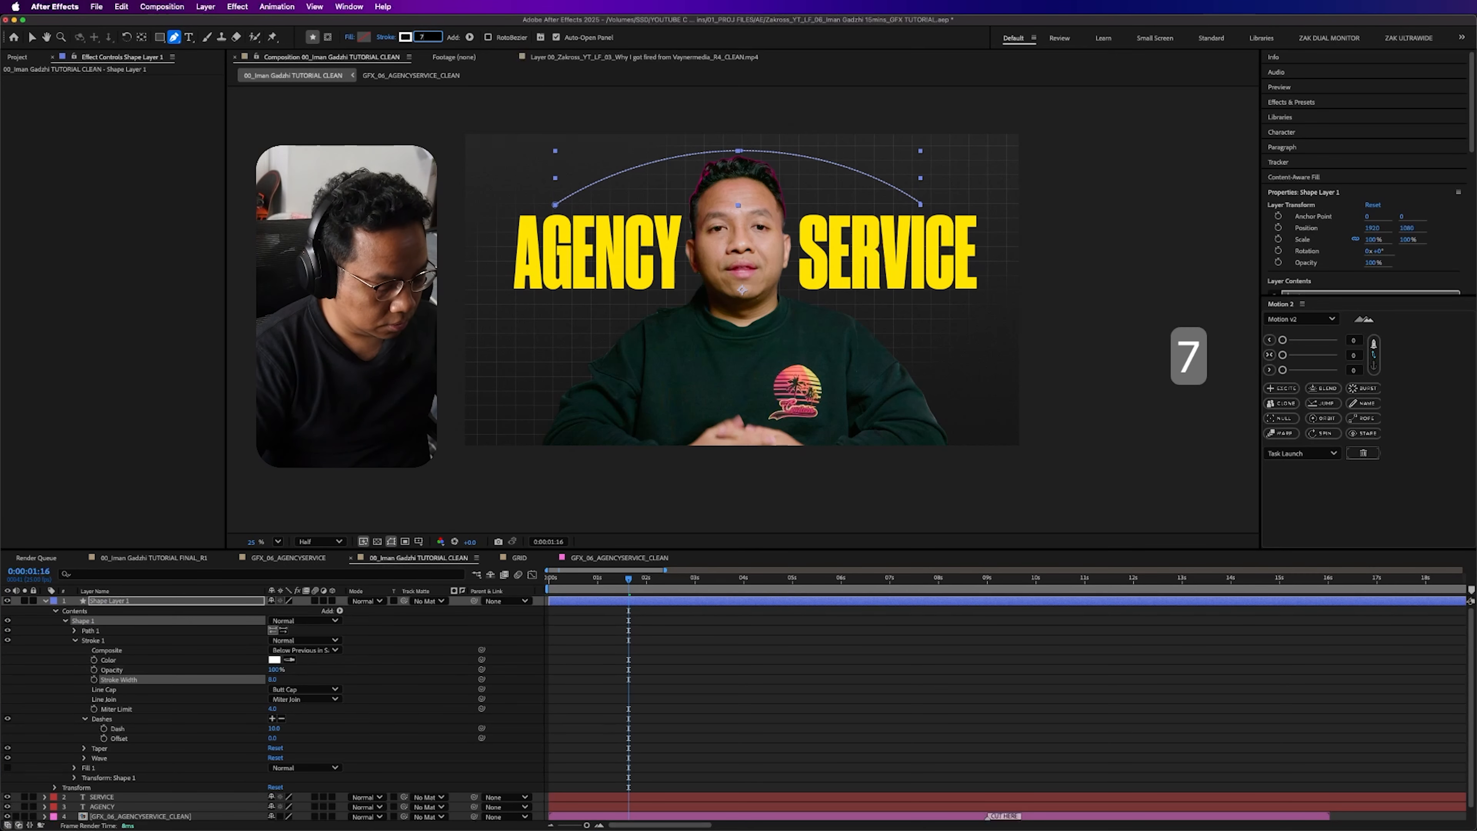
left_click(288, 736)
left_click_drag(270, 728, 276, 727)
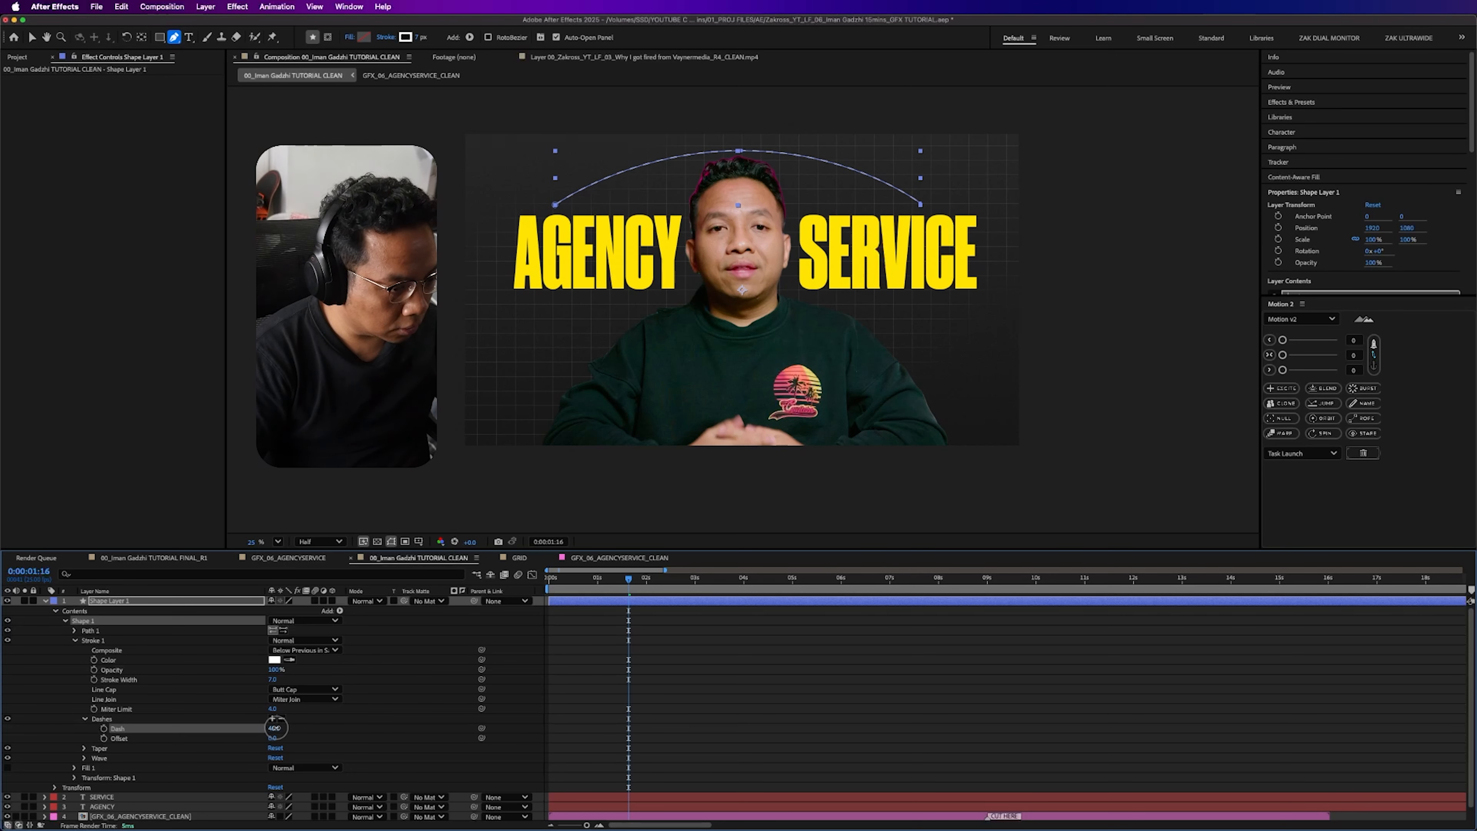
type("50")
key("Return")
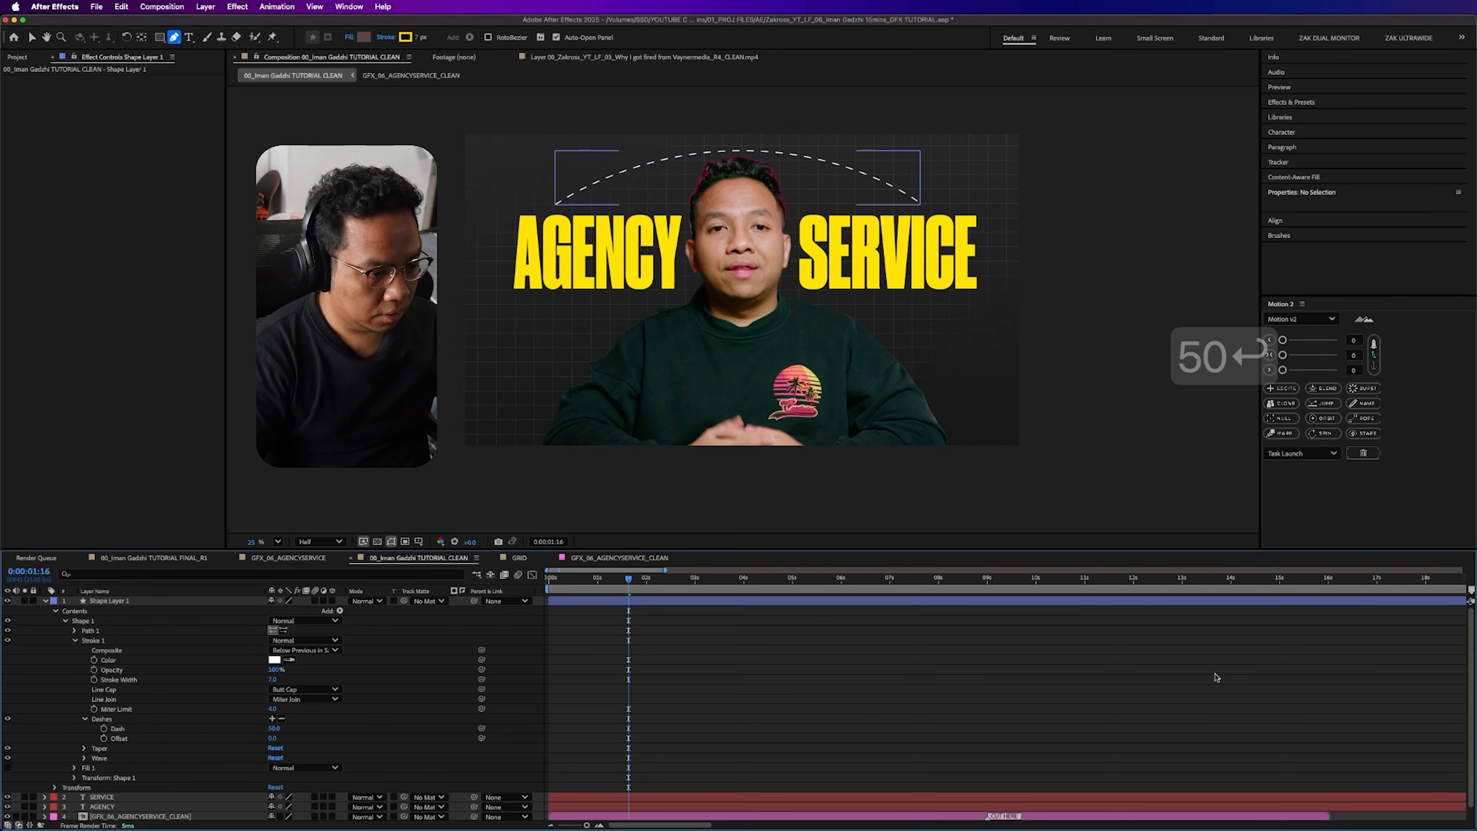
- Move the dashed arc layer's anchor point up to the middle of the arc, above the man's head
left_click(46, 603)
left_click(141, 604)
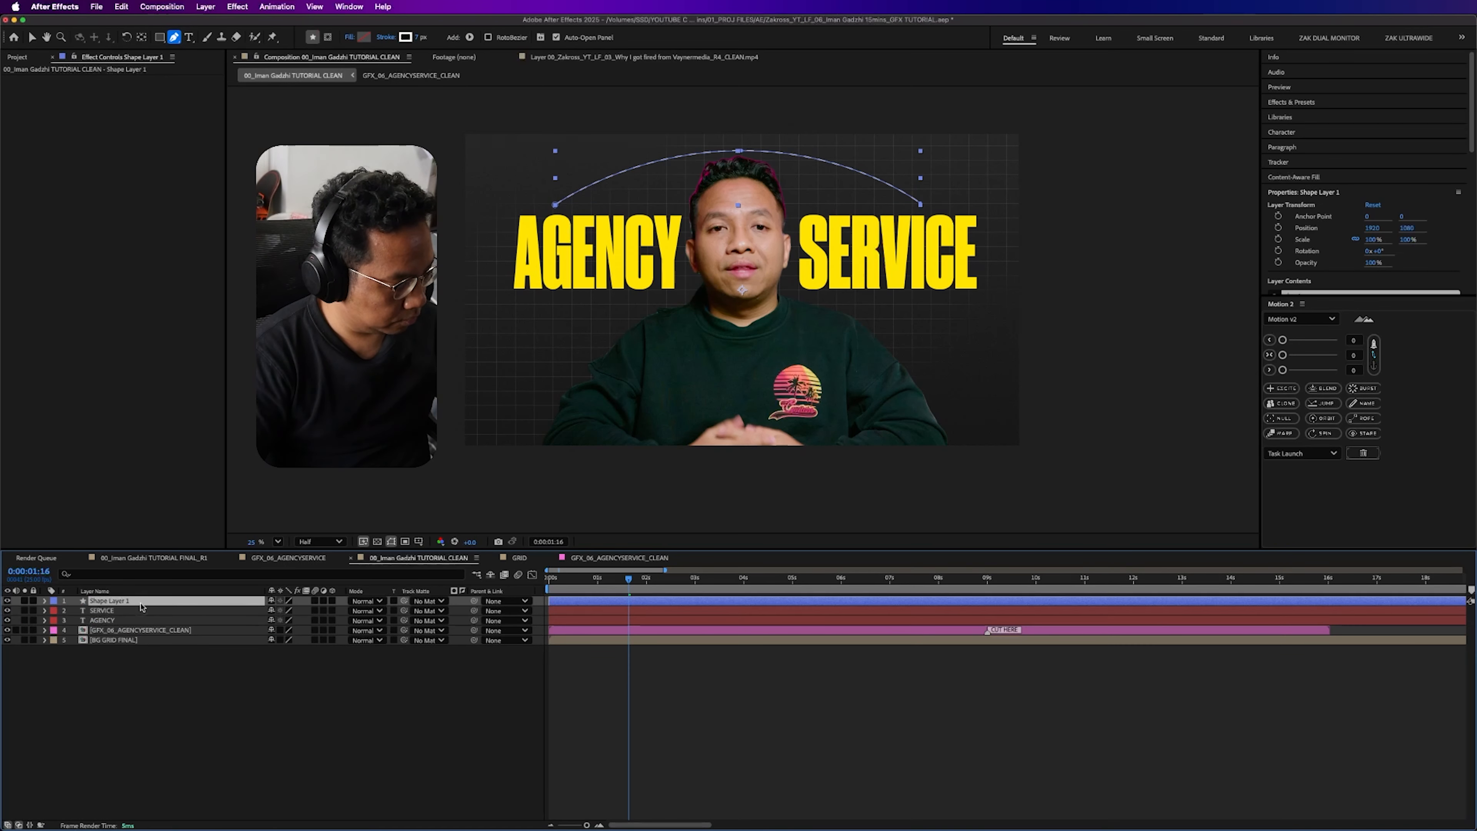
key("y")
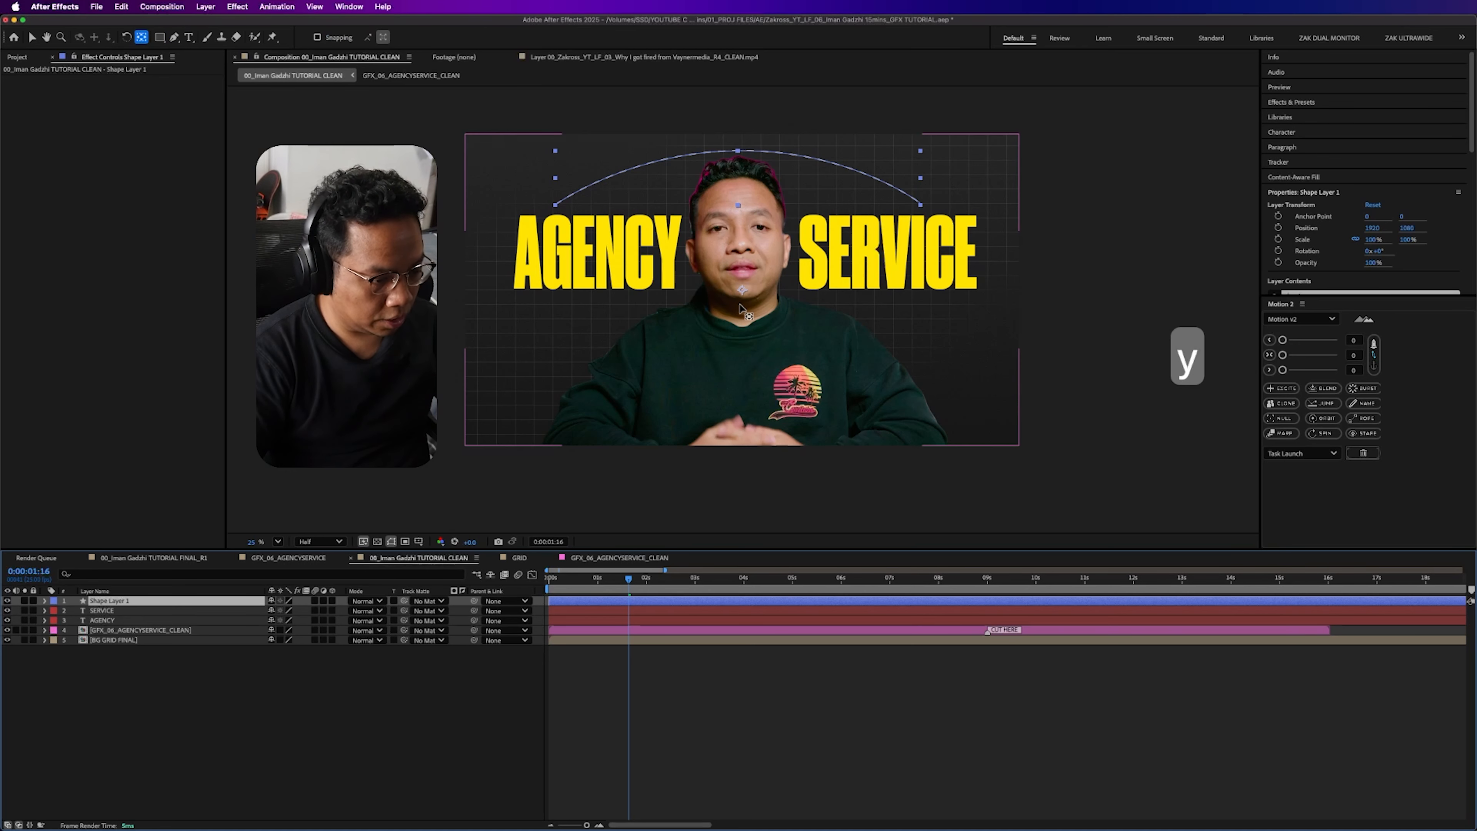
left_click_drag(747, 294, 744, 153)
left_click(307, 731)
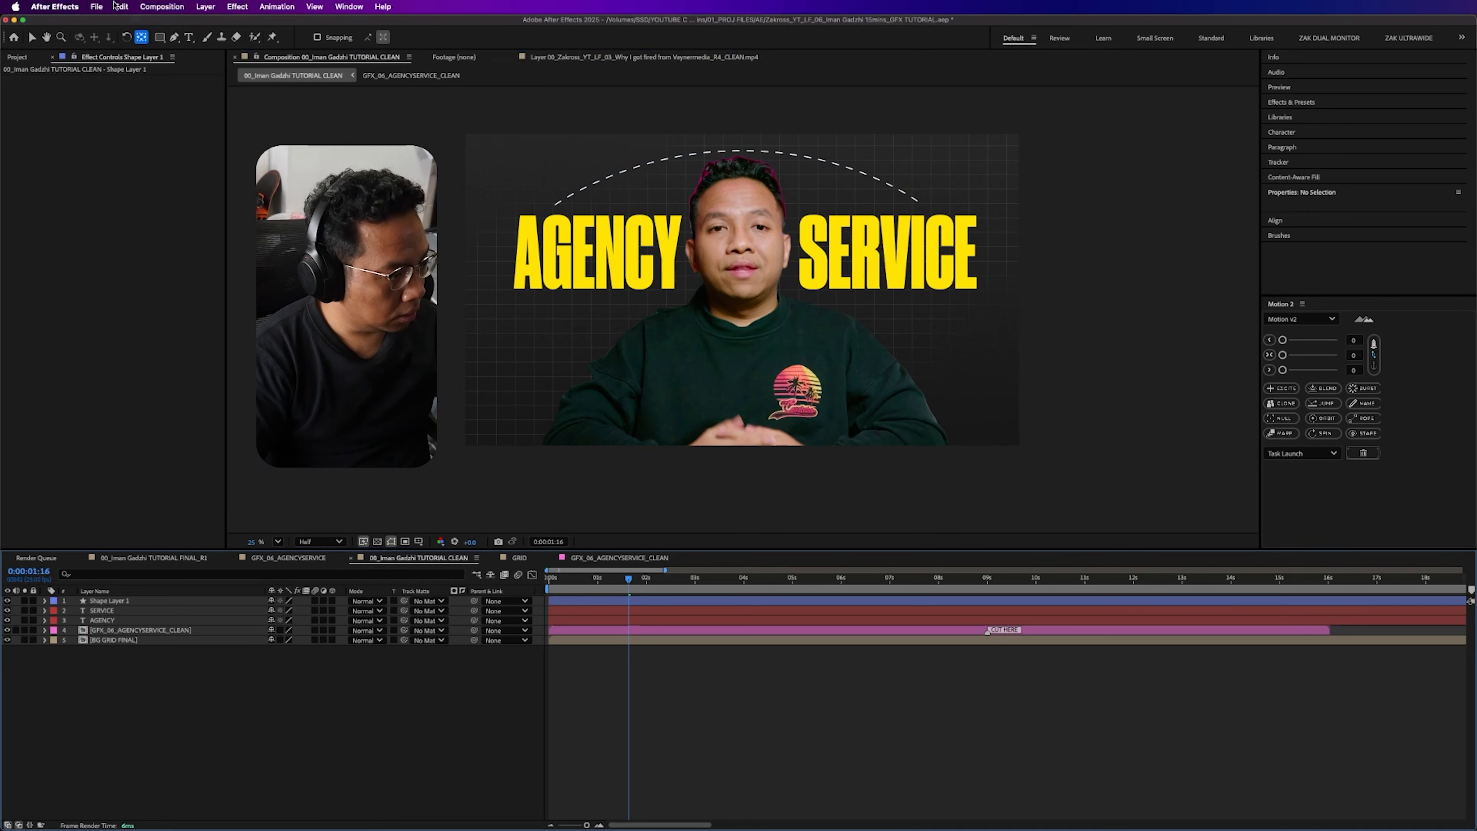
- Draw a small polygon shape at the top of the arc and set its number of points to 3
left_click(160, 39)
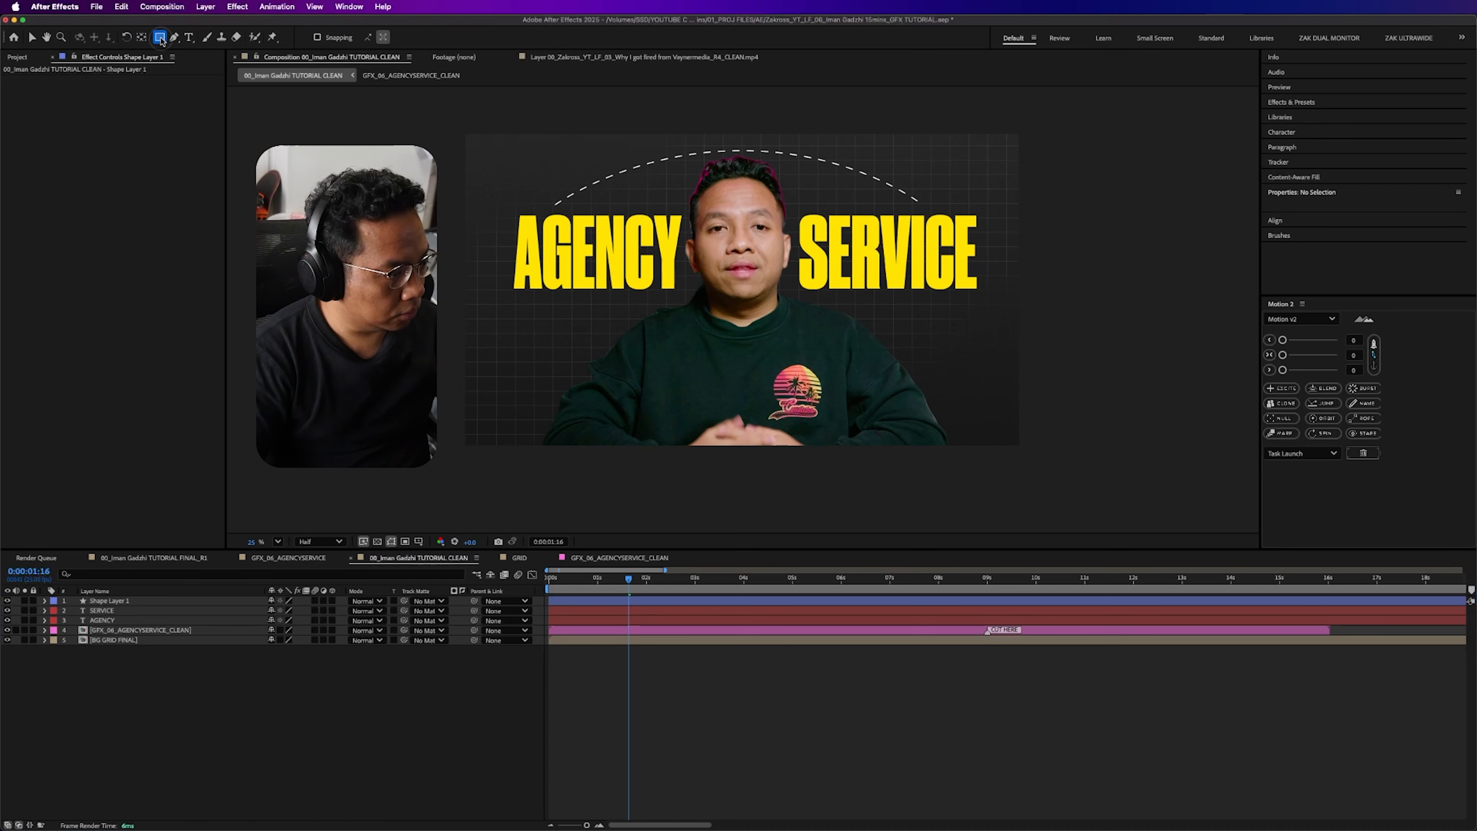
left_click(219, 76)
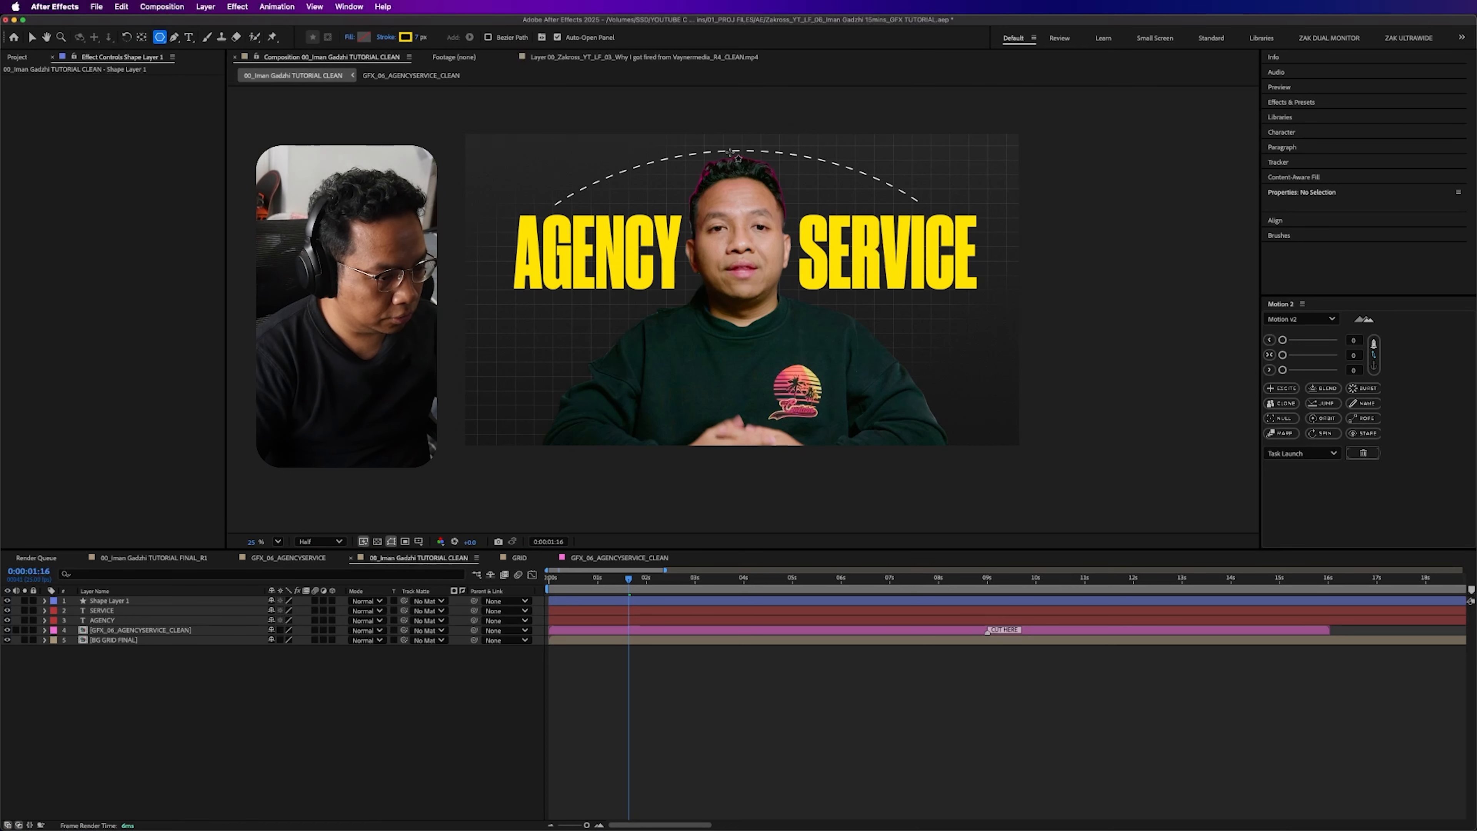
left_click_drag(732, 142, 733, 152)
left_click(64, 621)
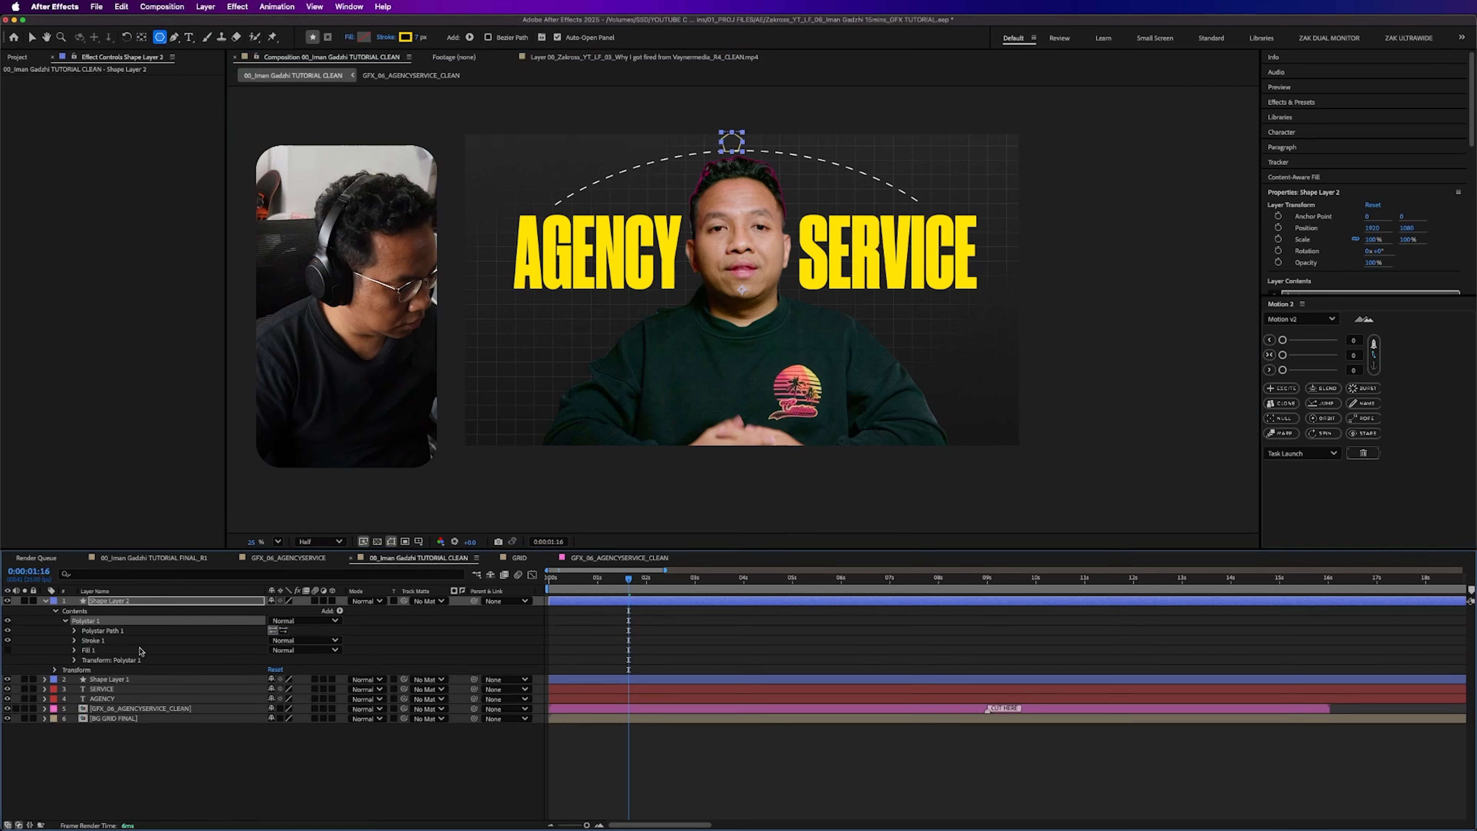
left_click(74, 631)
left_click(272, 650)
type("3")
left_click(329, 650)
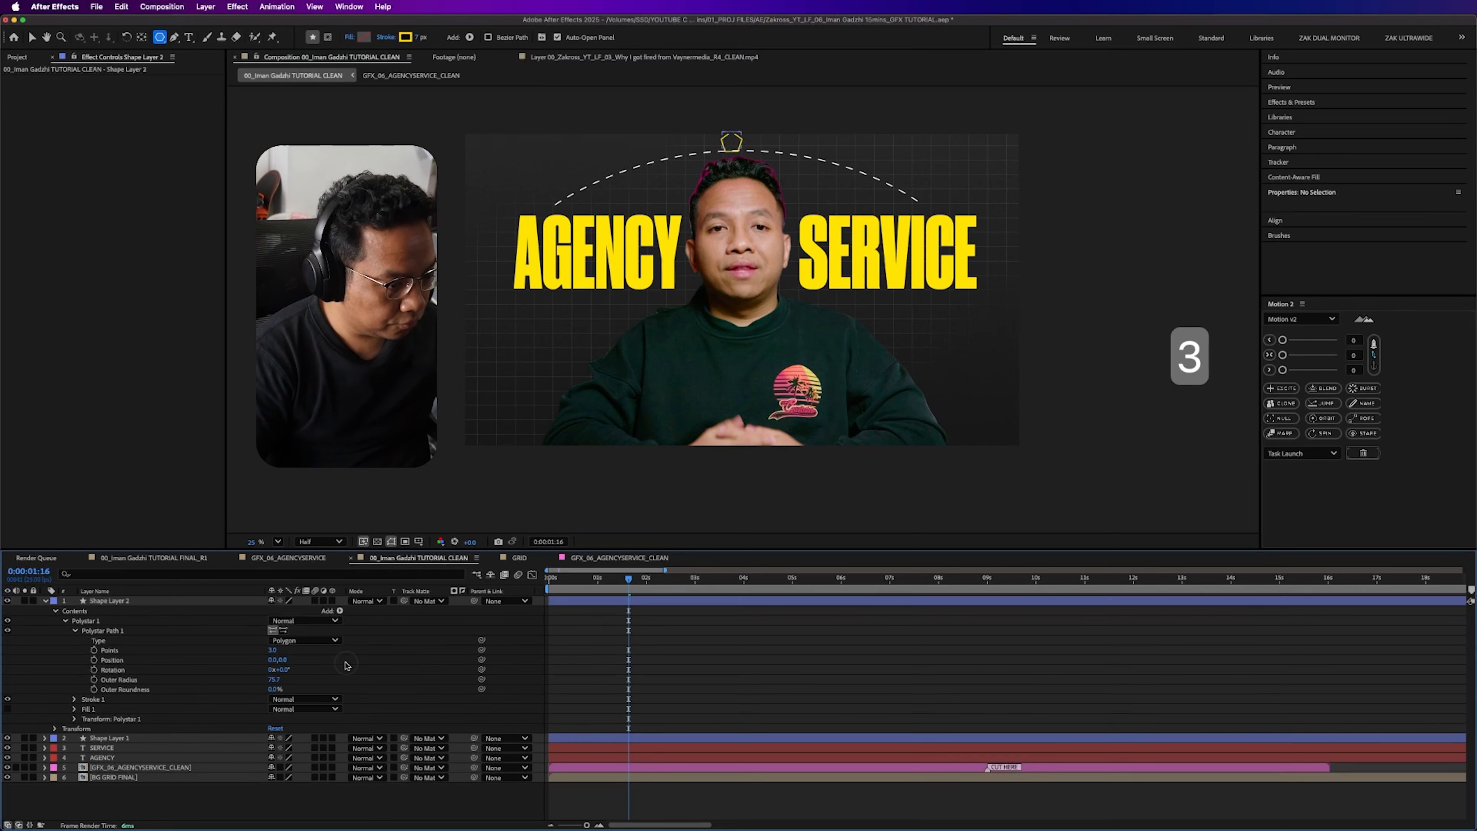
- Move the triangle onto the arc's midpoint and give it a white fill with no stroke
left_click(194, 602)
key("v")
left_click_drag(735, 144, 752, 154)
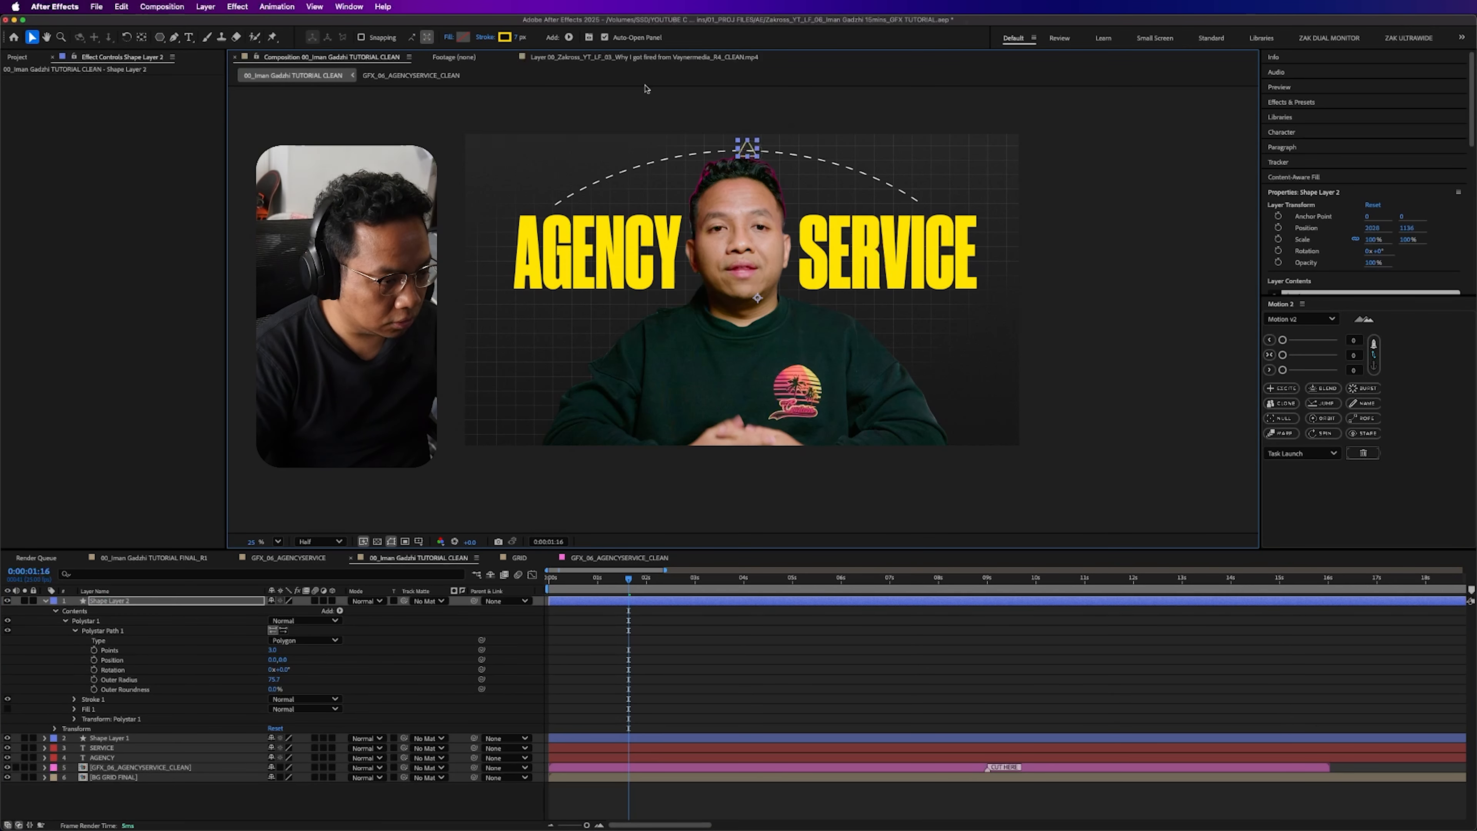
left_click(465, 35, "alt")
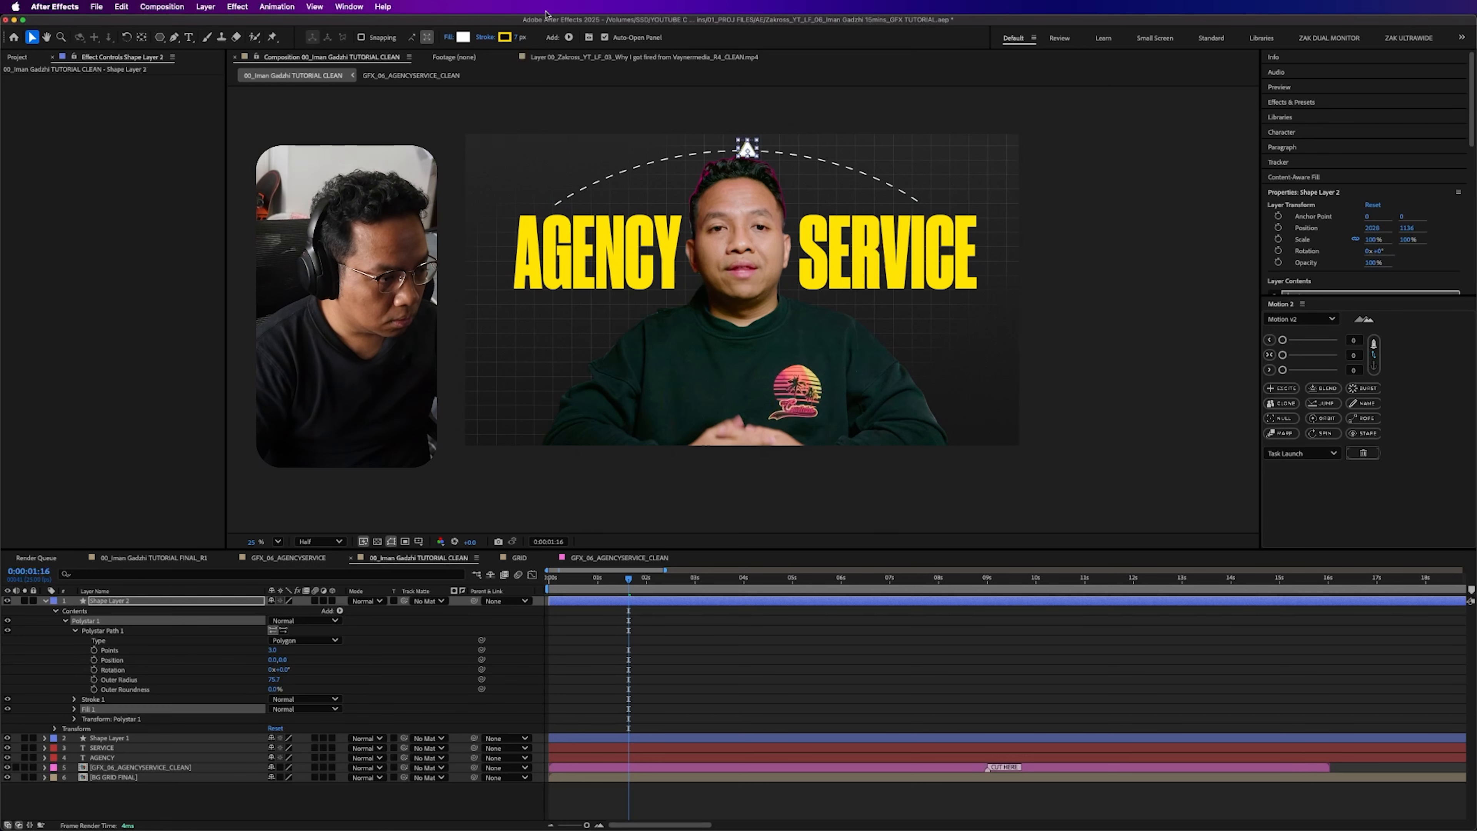
left_click(486, 36)
left_click(677, 399)
key("Return")
- Move the triangle layer's anchor point up from the man's neck to the triangle on the arc
left_click(140, 605)
key("y")
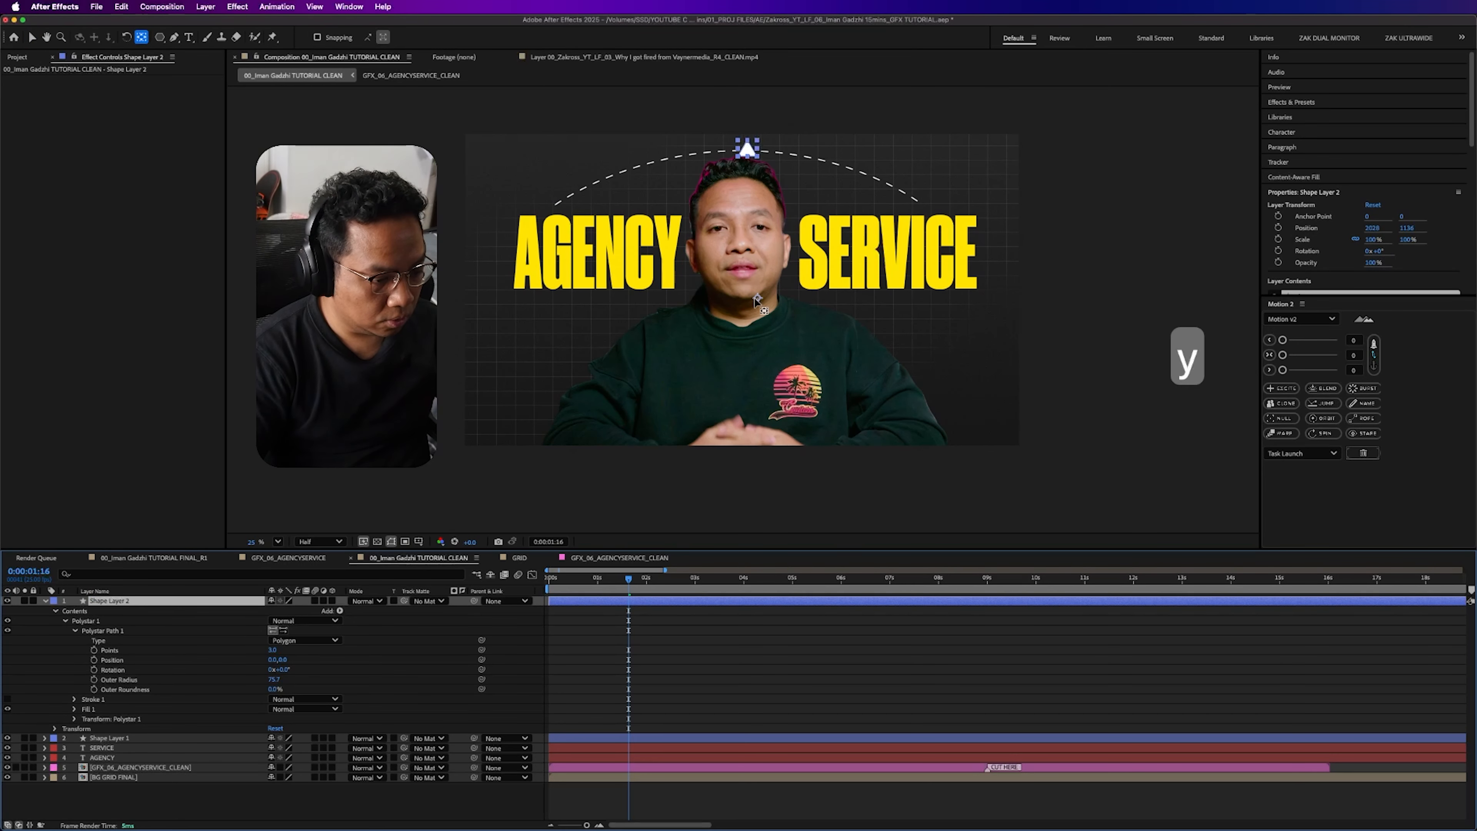
left_click_drag(757, 297, 750, 150)
left_click(224, 601)
- Scale the triangle down to 76.4% and rotate it to point right along the arc, toward SERVICE
key("v")
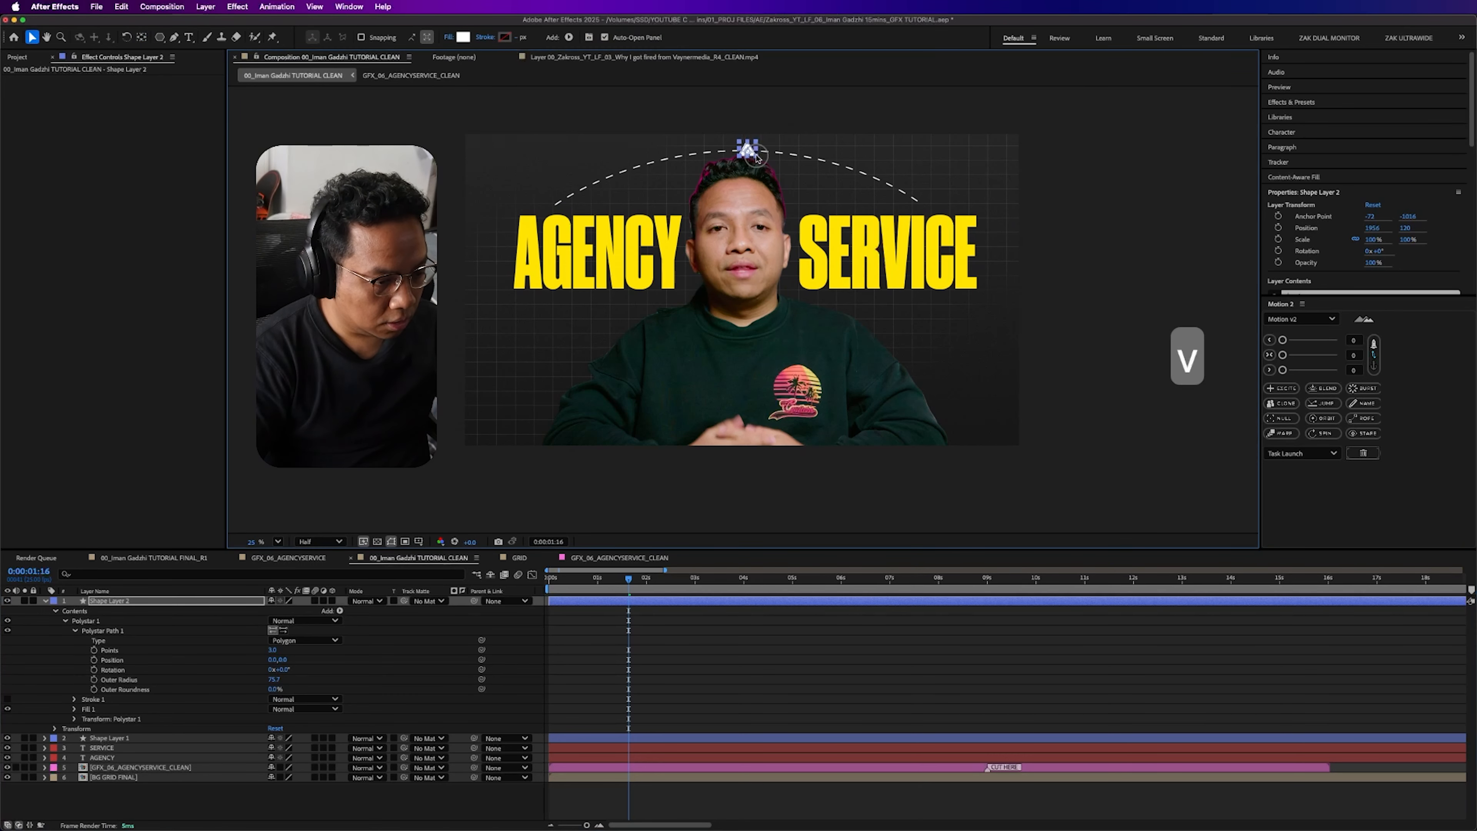
left_click_drag(751, 156, 773, 428)
scroll(753, 156, "up", 2)
scroll(778, 313, "up", 1)
key("super+z")
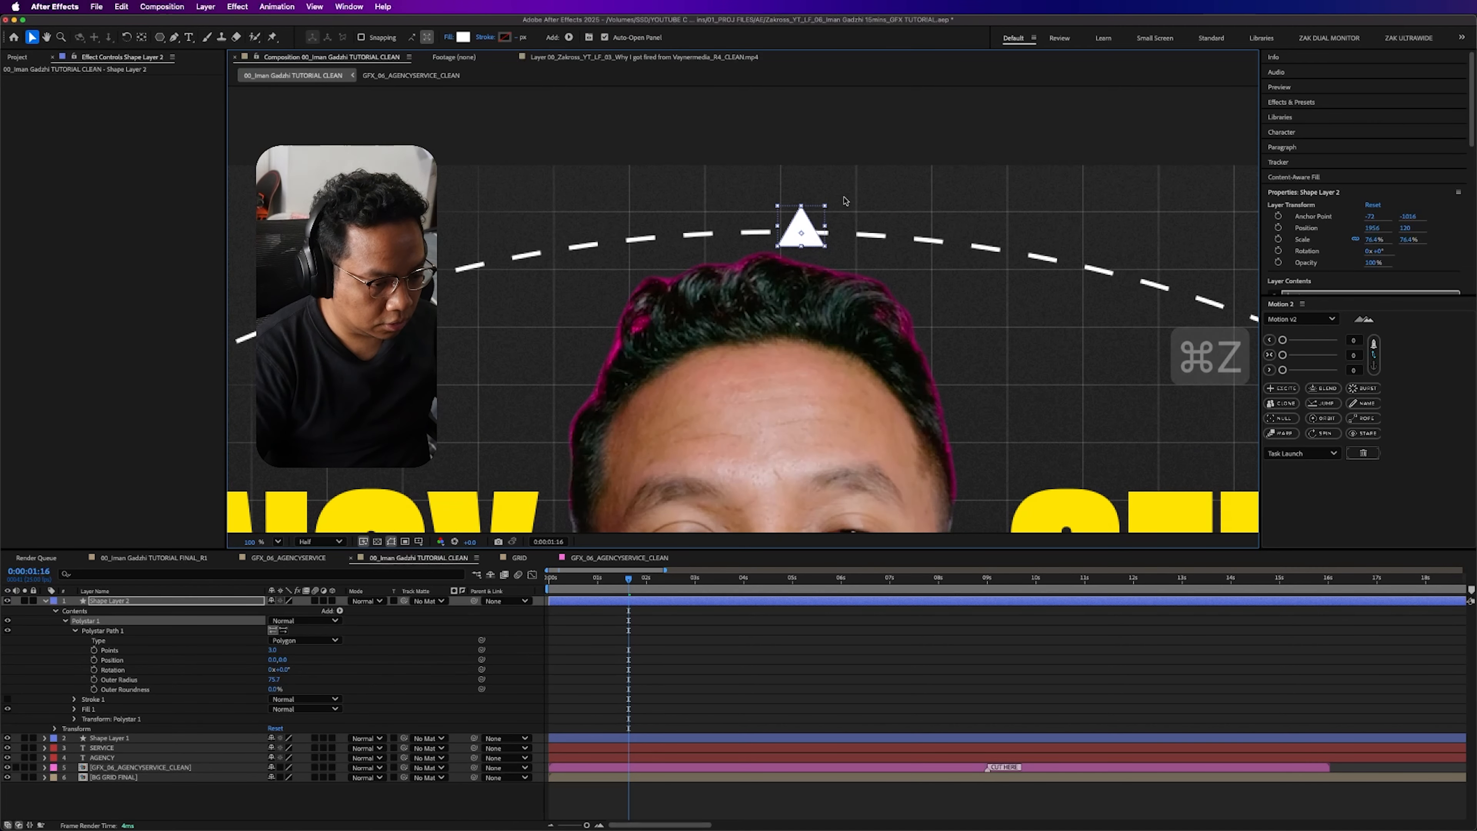
left_click_drag(838, 210, 858, 273)
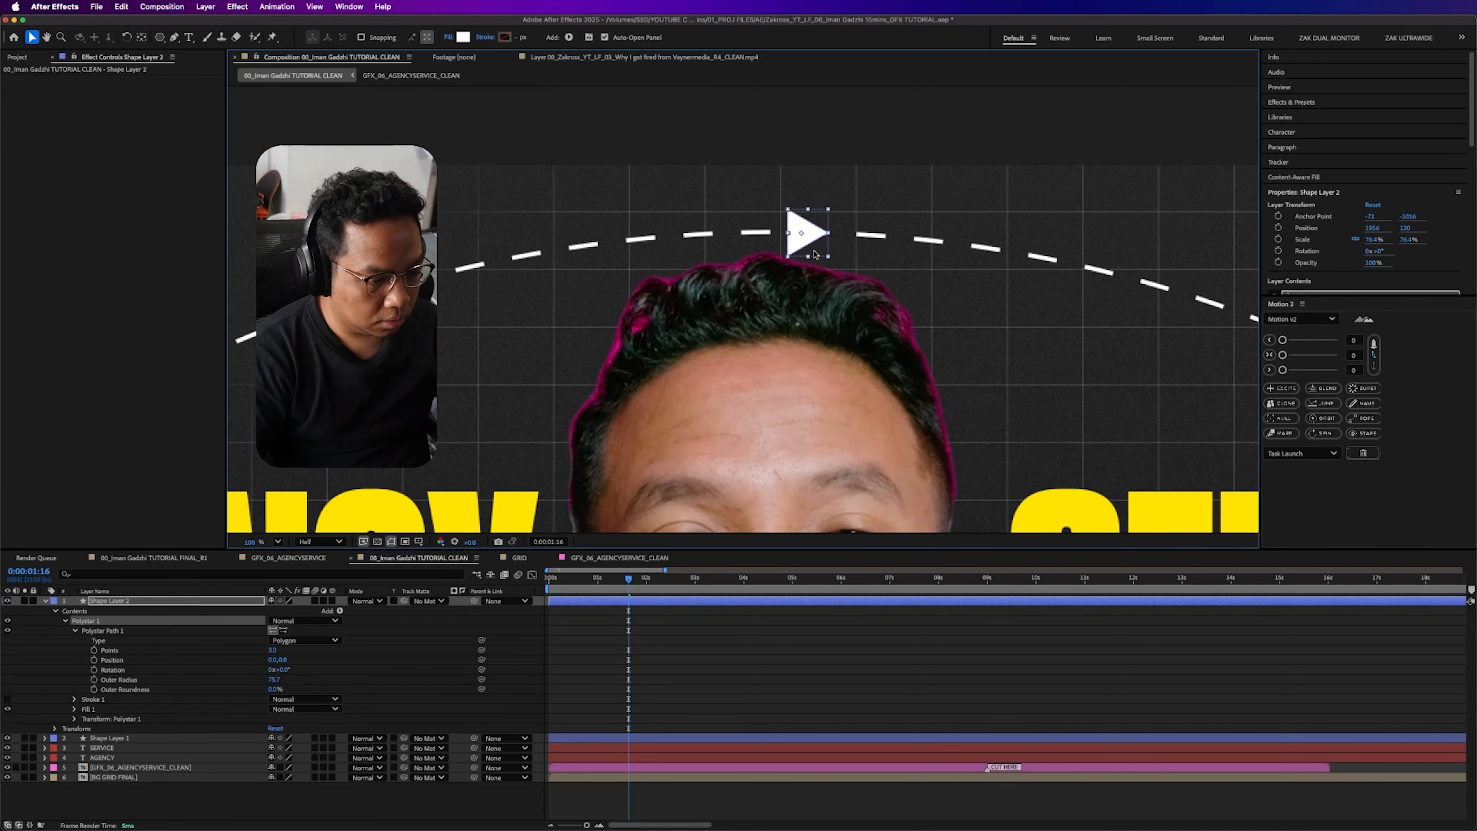
scroll(833, 212, "down", 2)
left_click(835, 213)
left_click_drag(849, 335, 862, 250)
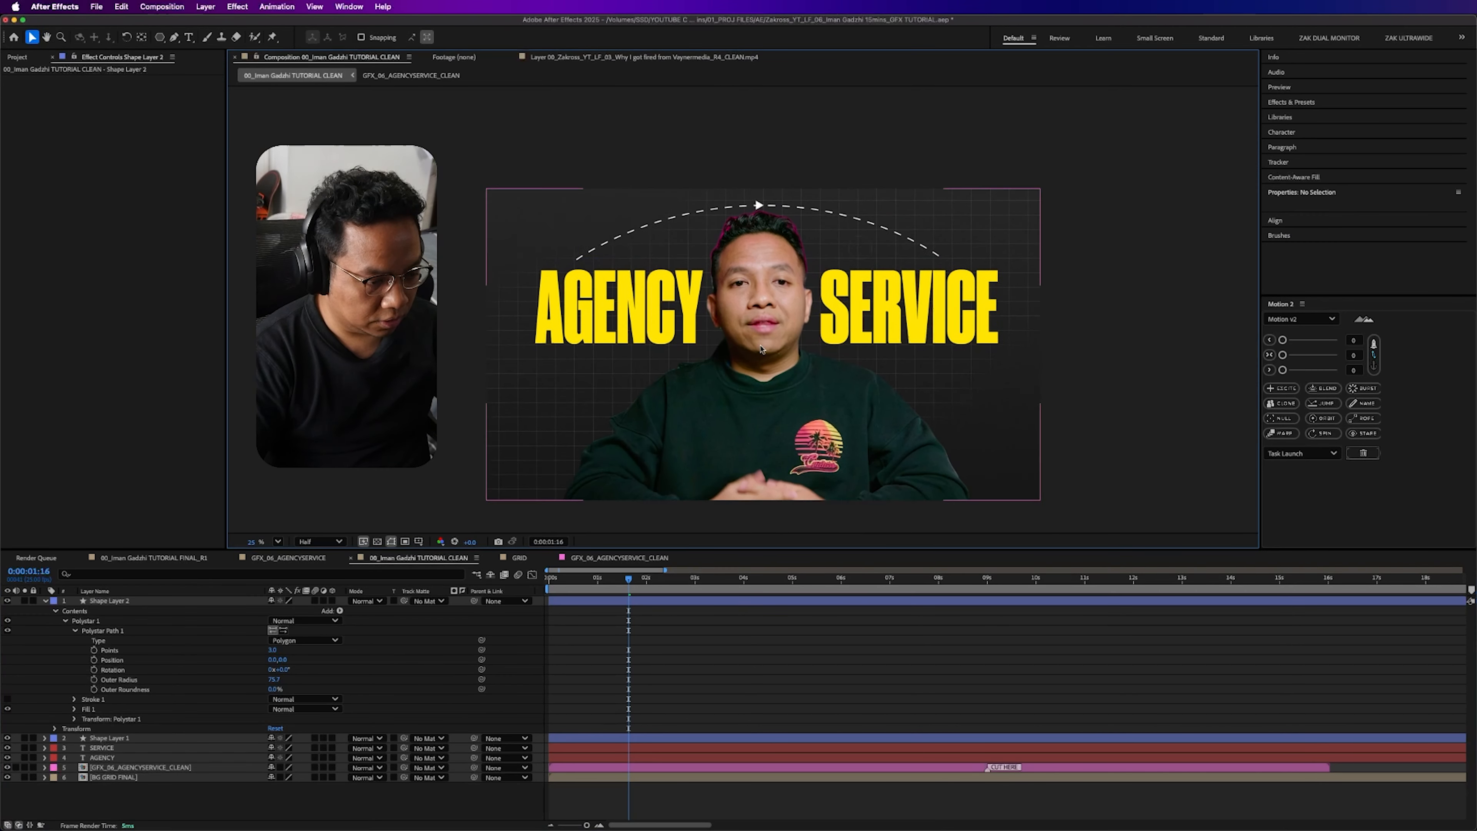
left_click(47, 602)
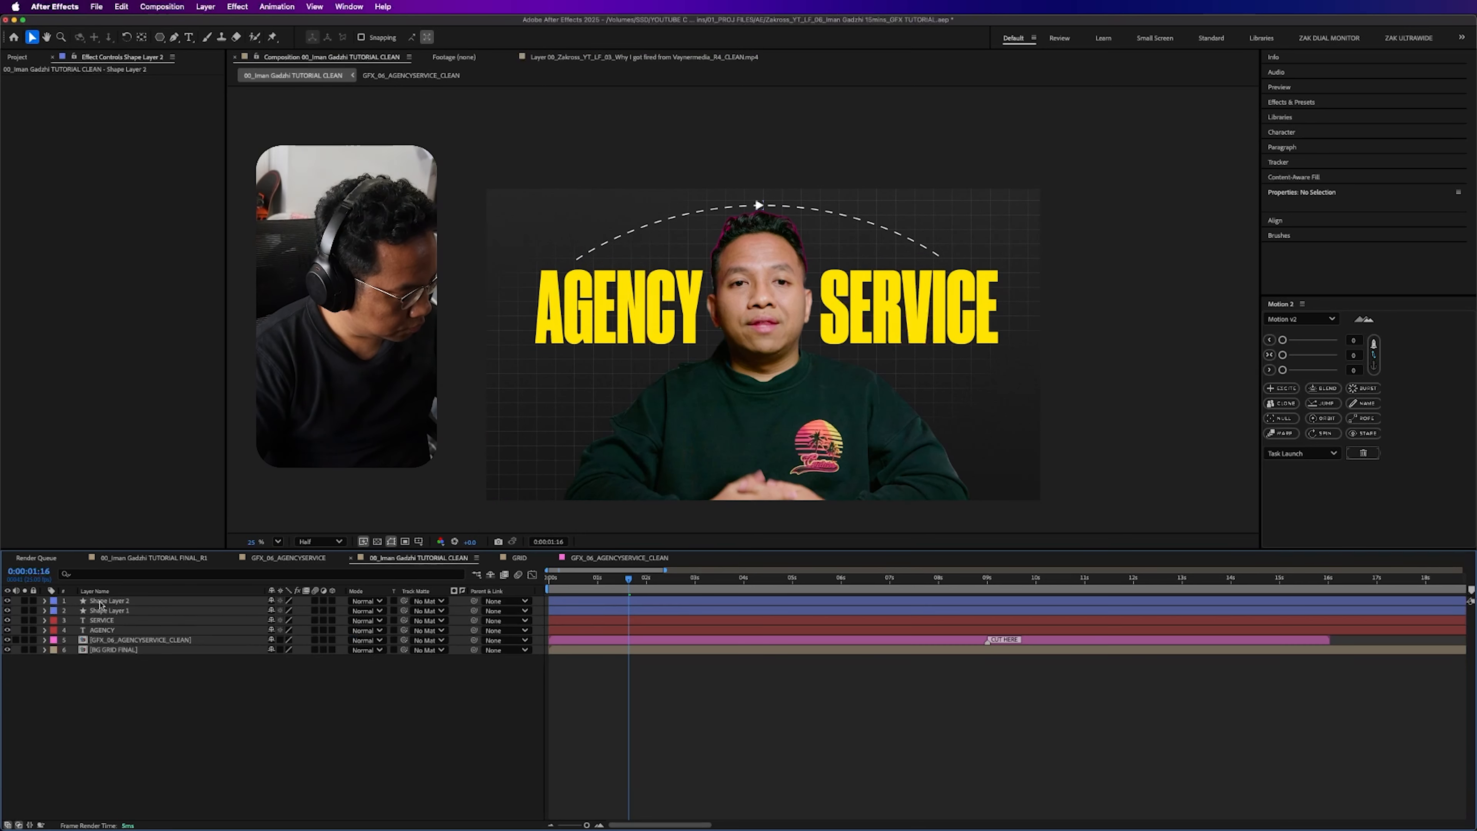
- Add Trim Paths to the dashed arc's shape layer and expand its properties
left_click(121, 611)
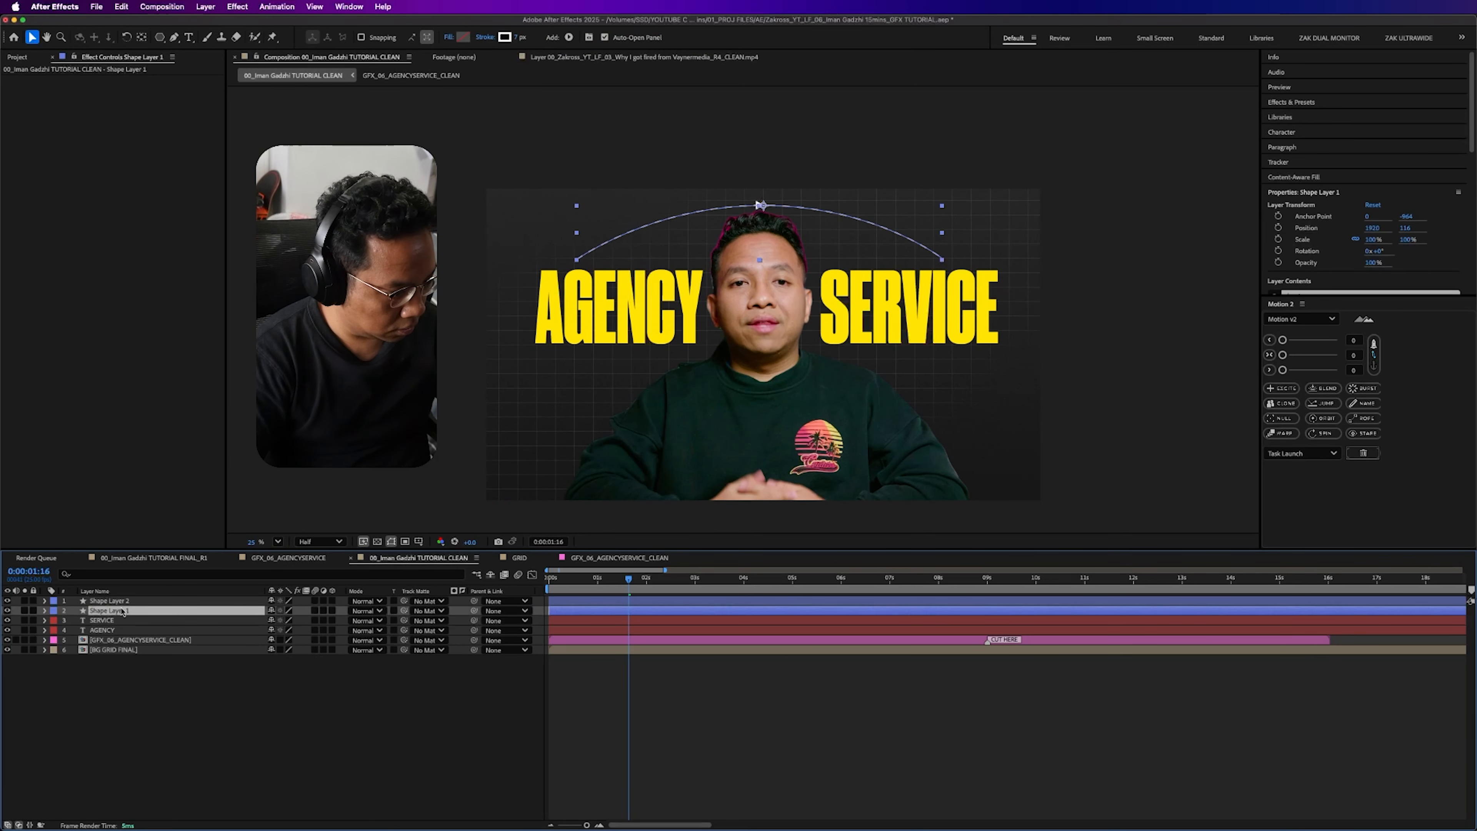
key("F2")
left_click(46, 611)
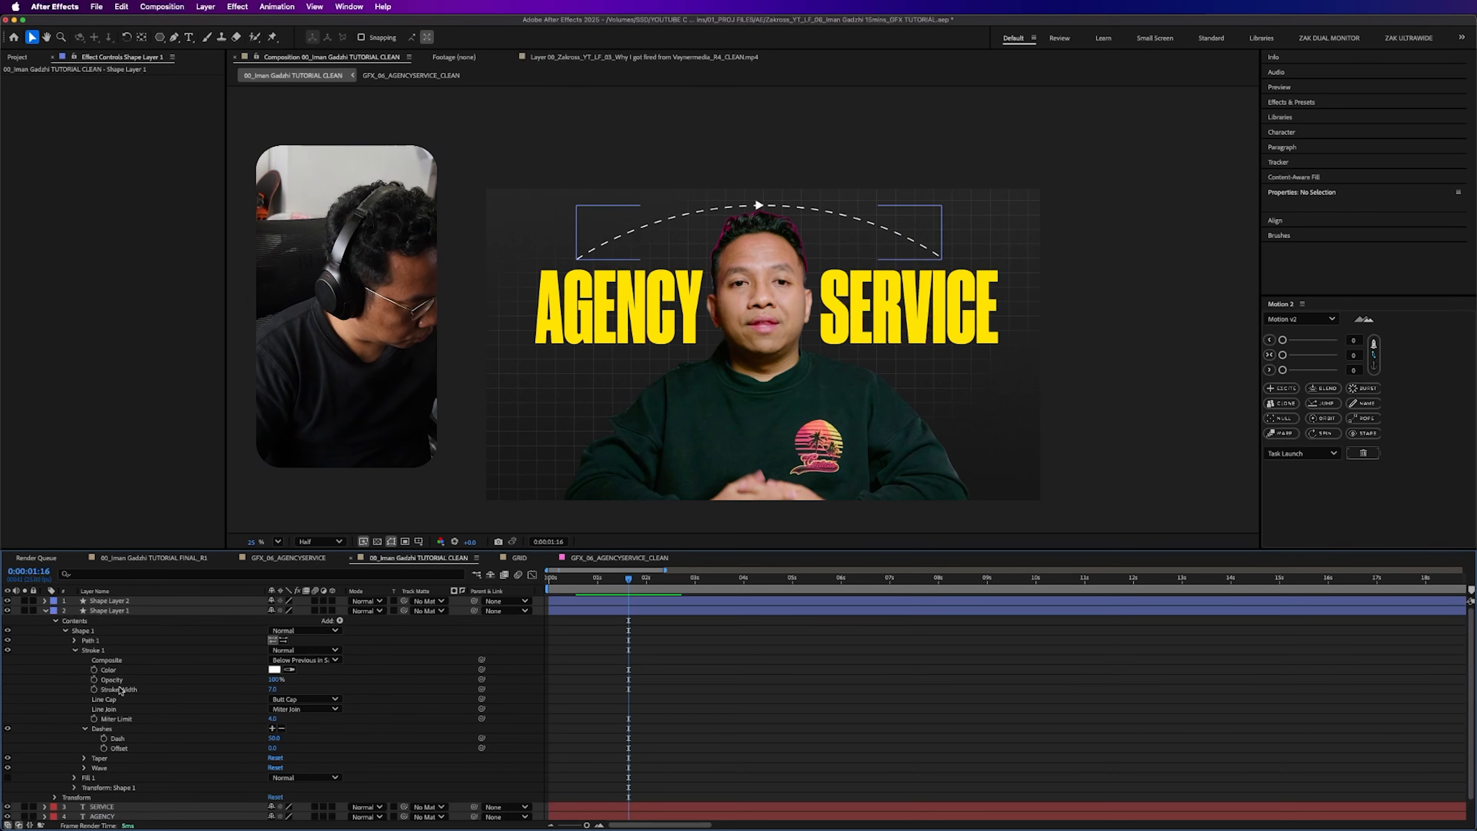
left_click(328, 625)
left_click(369, 762)
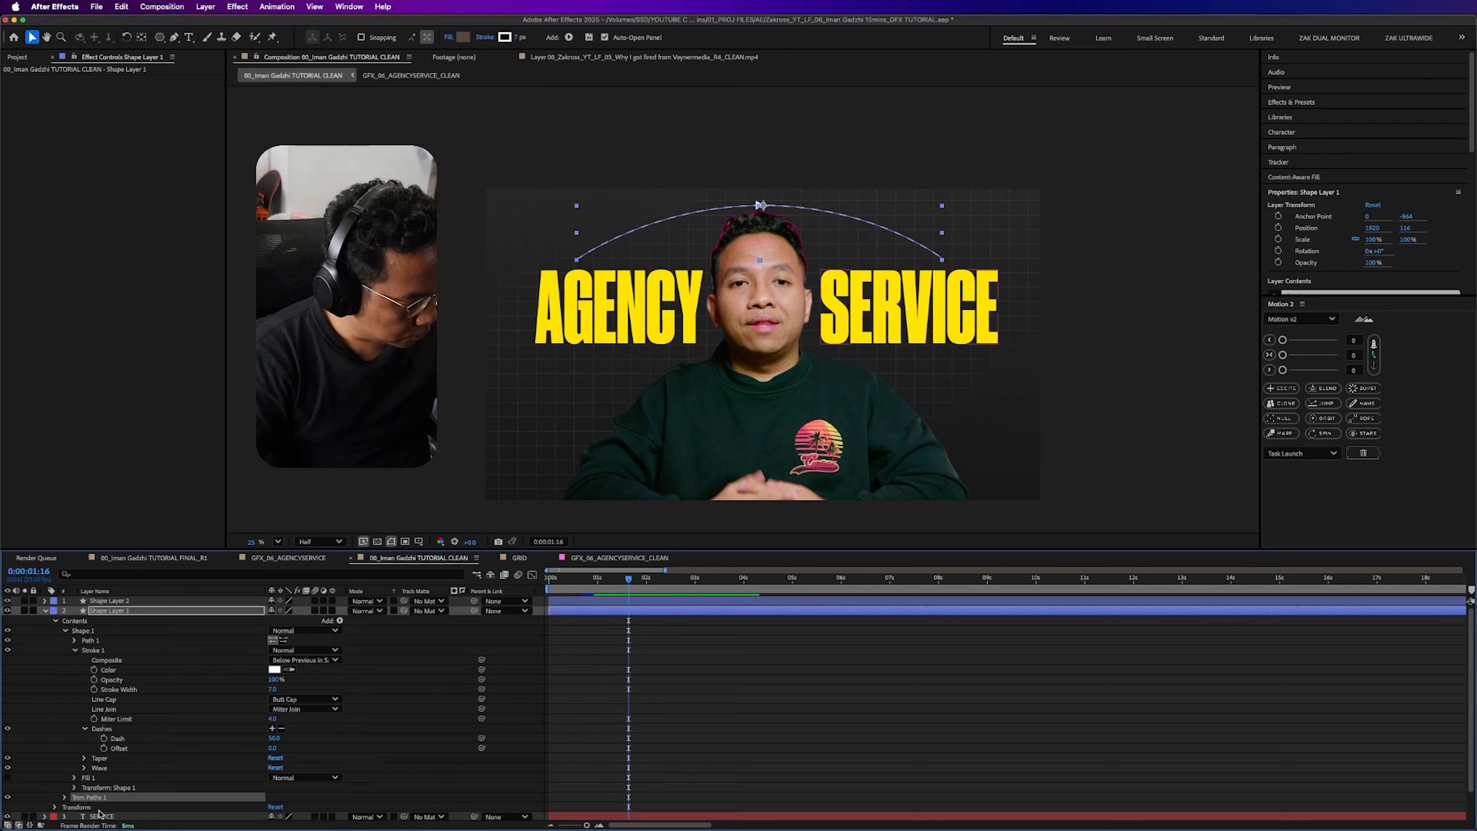
scroll(88, 794, "down", 2)
left_click(63, 766)
scroll(110, 764, "down", 2)
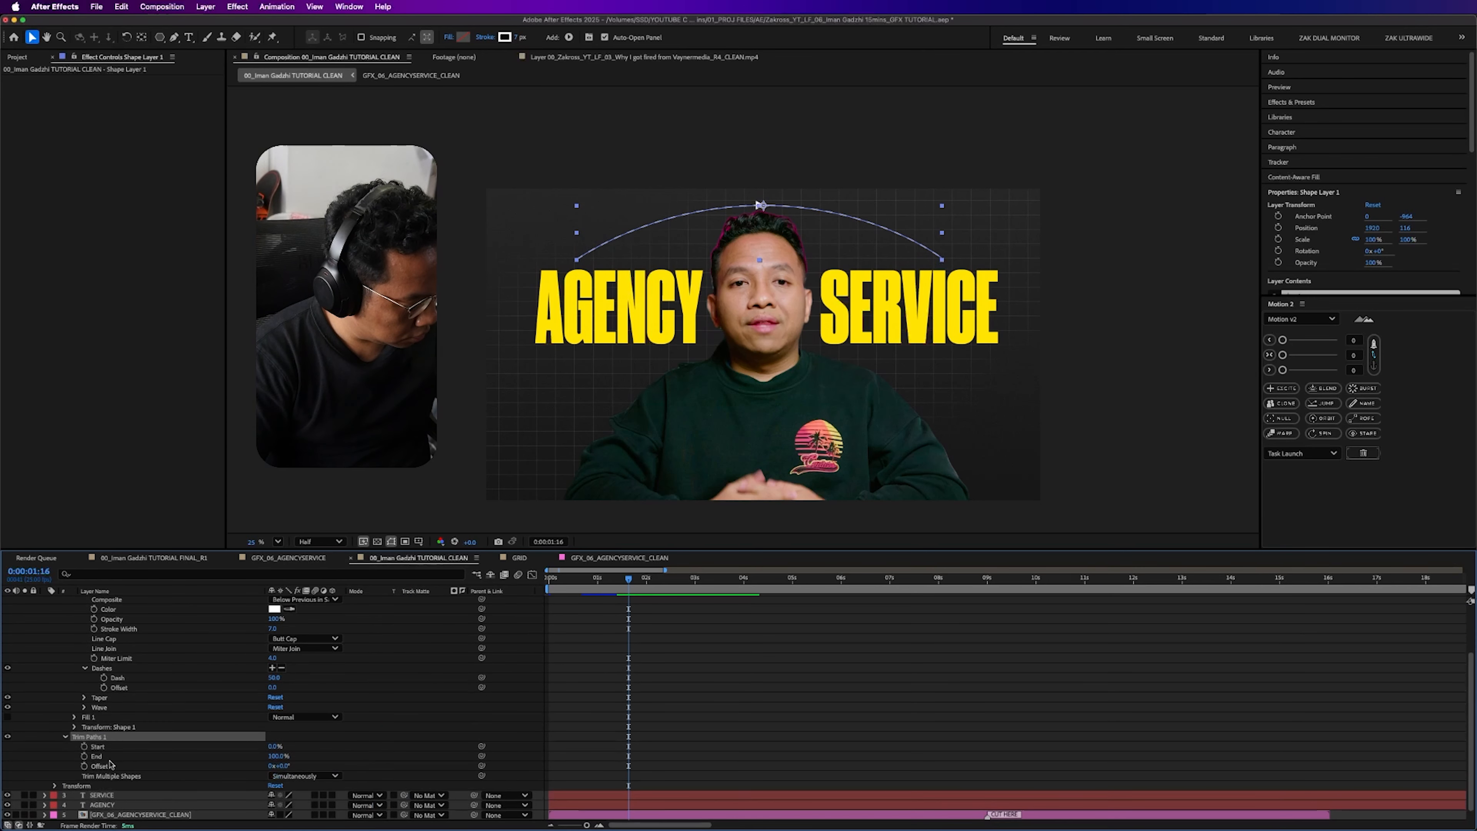
- Keyframe the arc's Trim Paths End from 0% at 0:00:00:00 to 100% at 0:00:01:00
left_click_drag(275, 757, 279, 755)
left_click(399, 747)
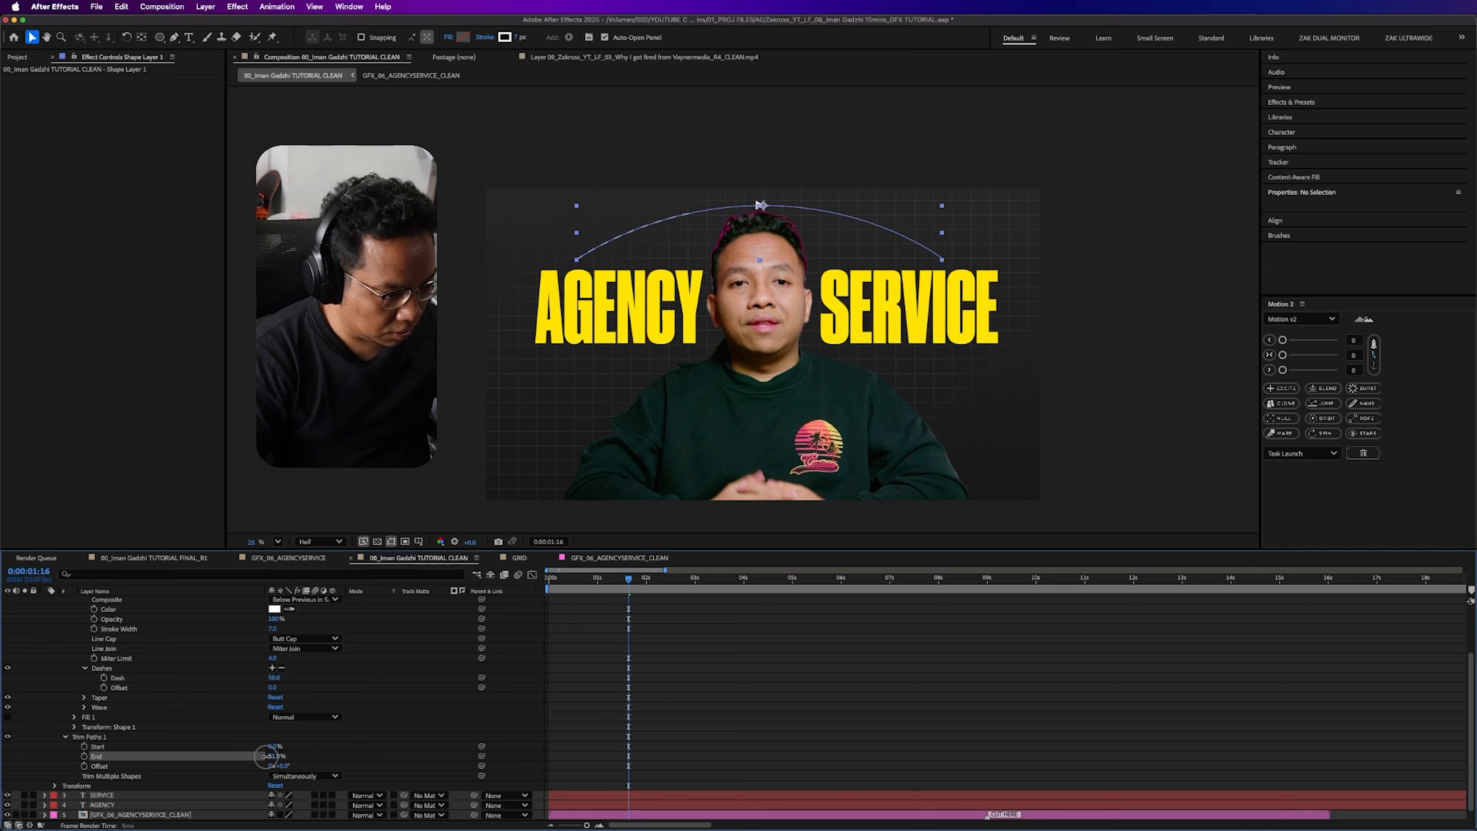
left_click(202, 756)
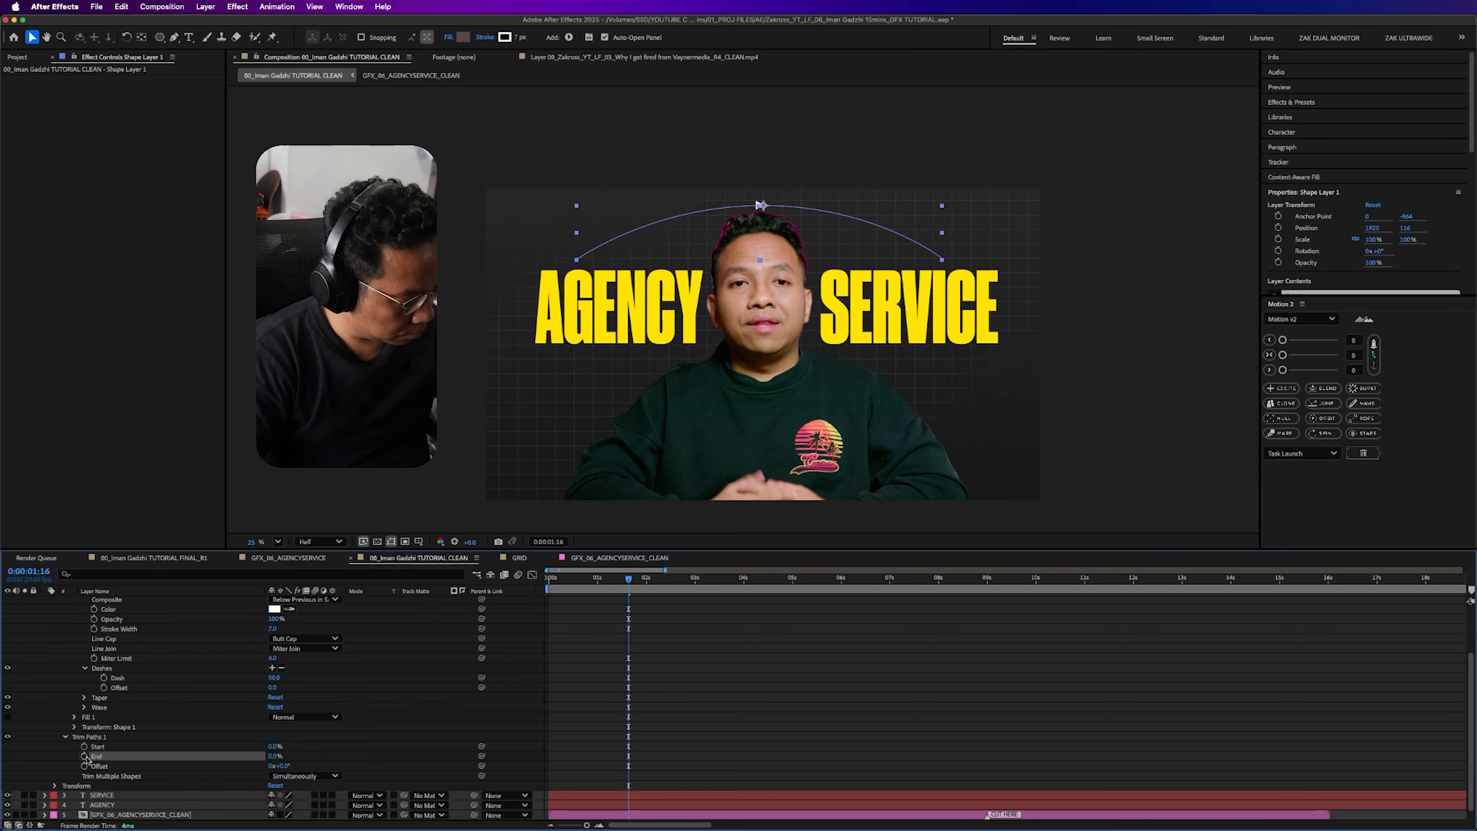
key("Home")
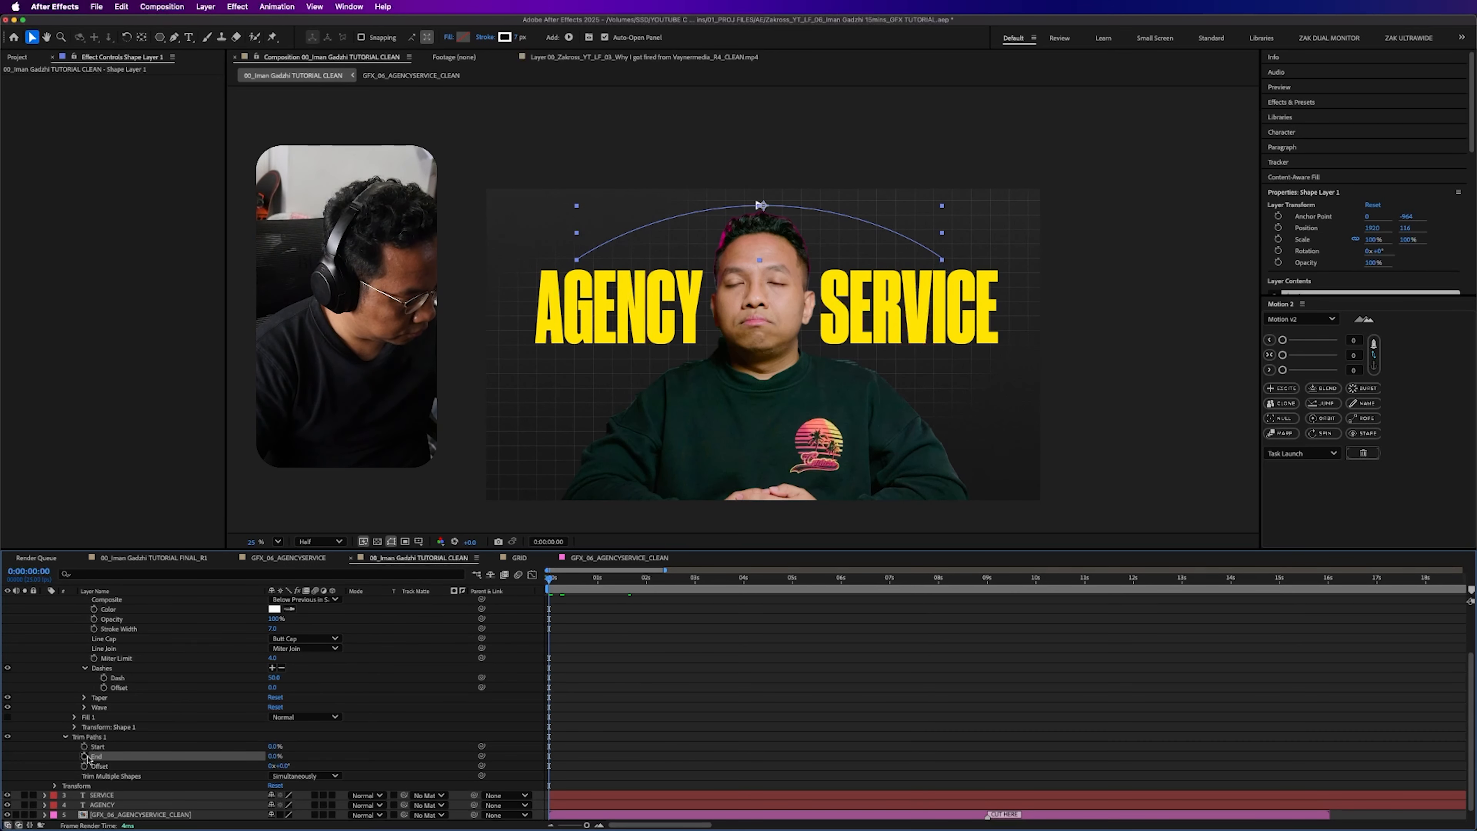
left_click(597, 577)
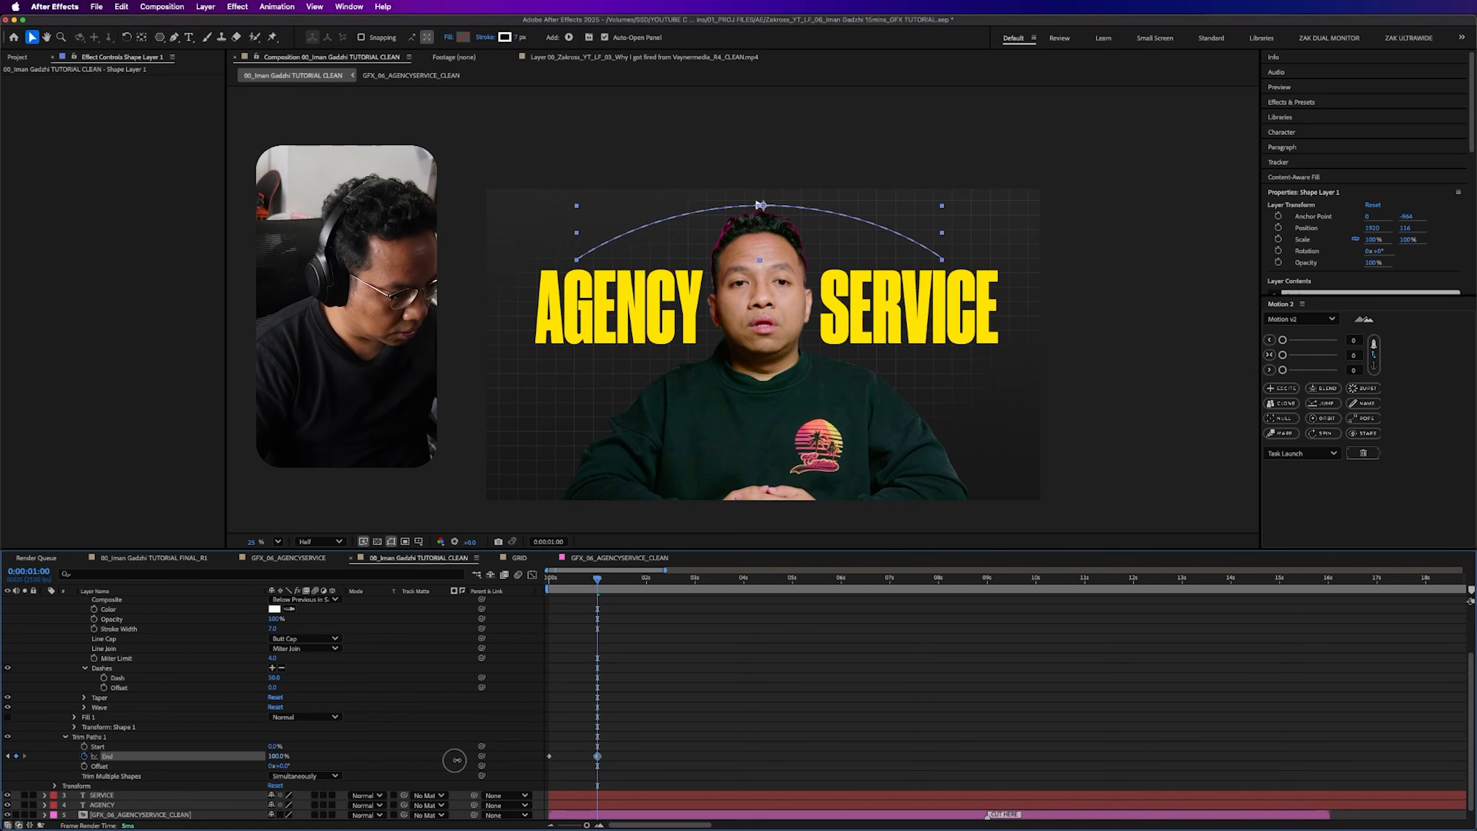
- Apply Easy Ease to both Trim Paths End keyframes and collapse the arc layer
left_click_drag(640, 744, 514, 775)
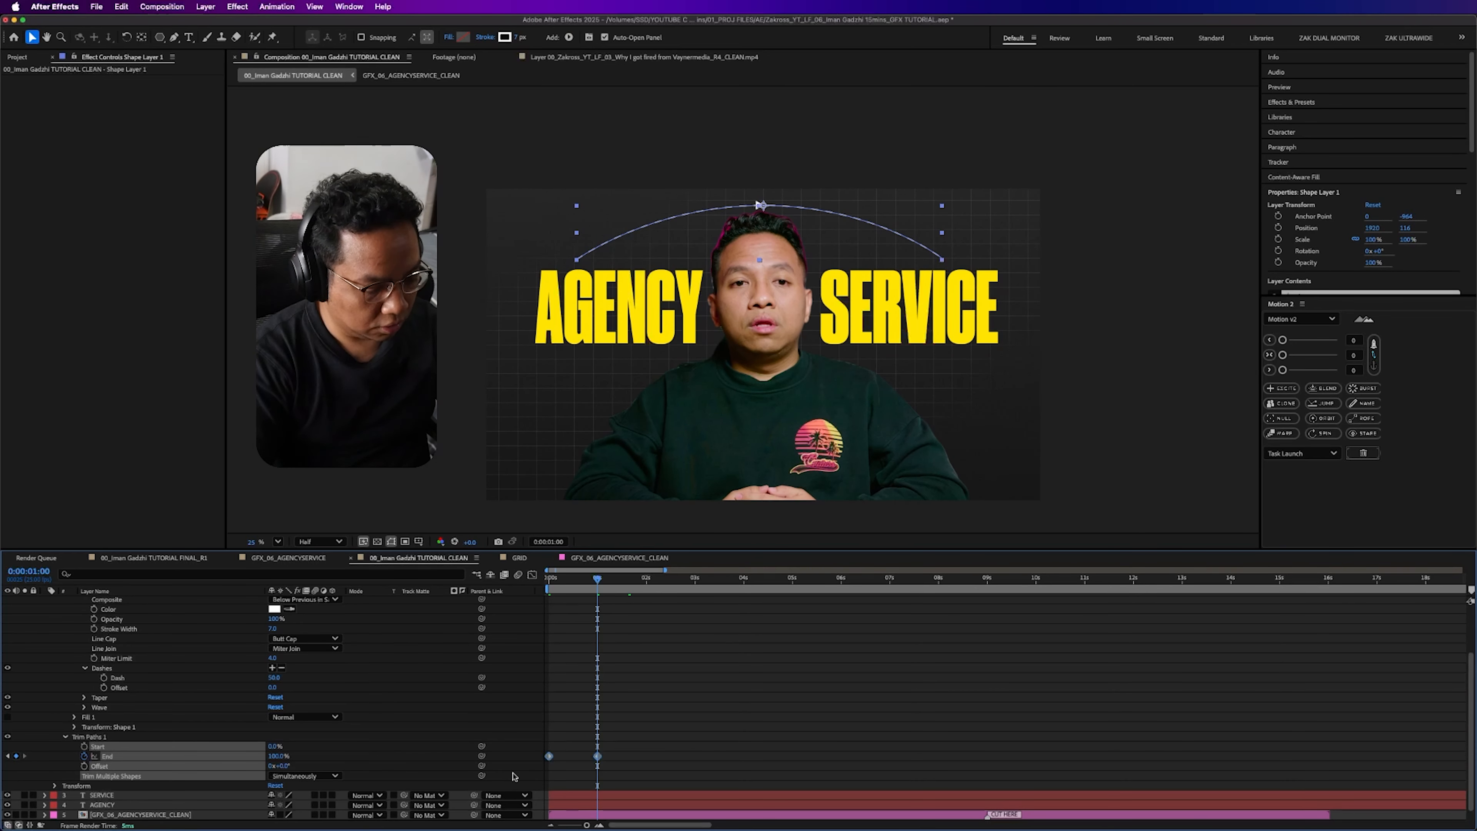
key("F9")
left_click(667, 690)
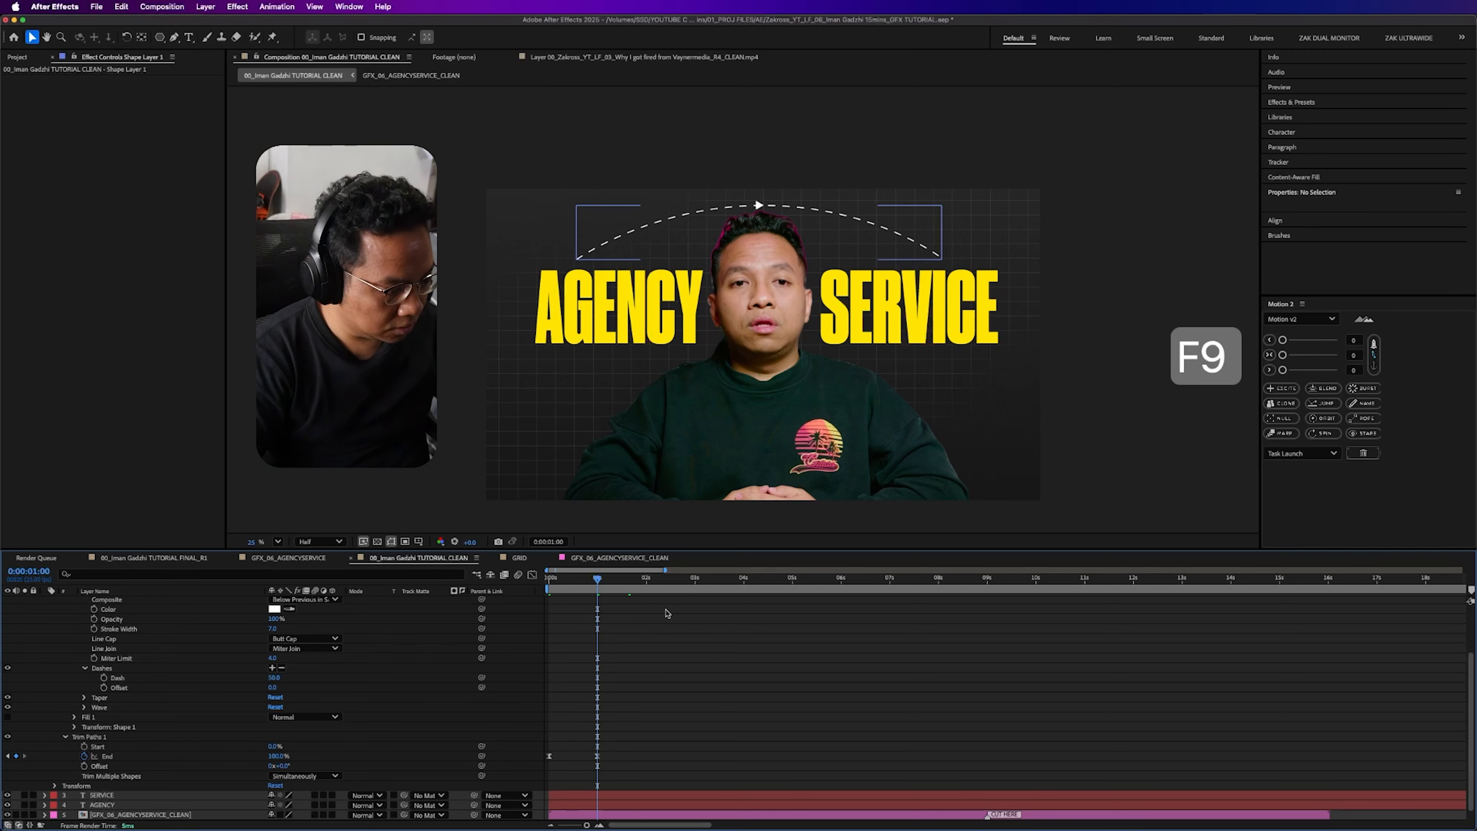
scroll(48, 614, "up", 3)
left_click(45, 611)
- At 0:00:00:13, move the triangle layer's anchor point to the centre of the triangle
left_click_drag(570, 579, 574, 579)
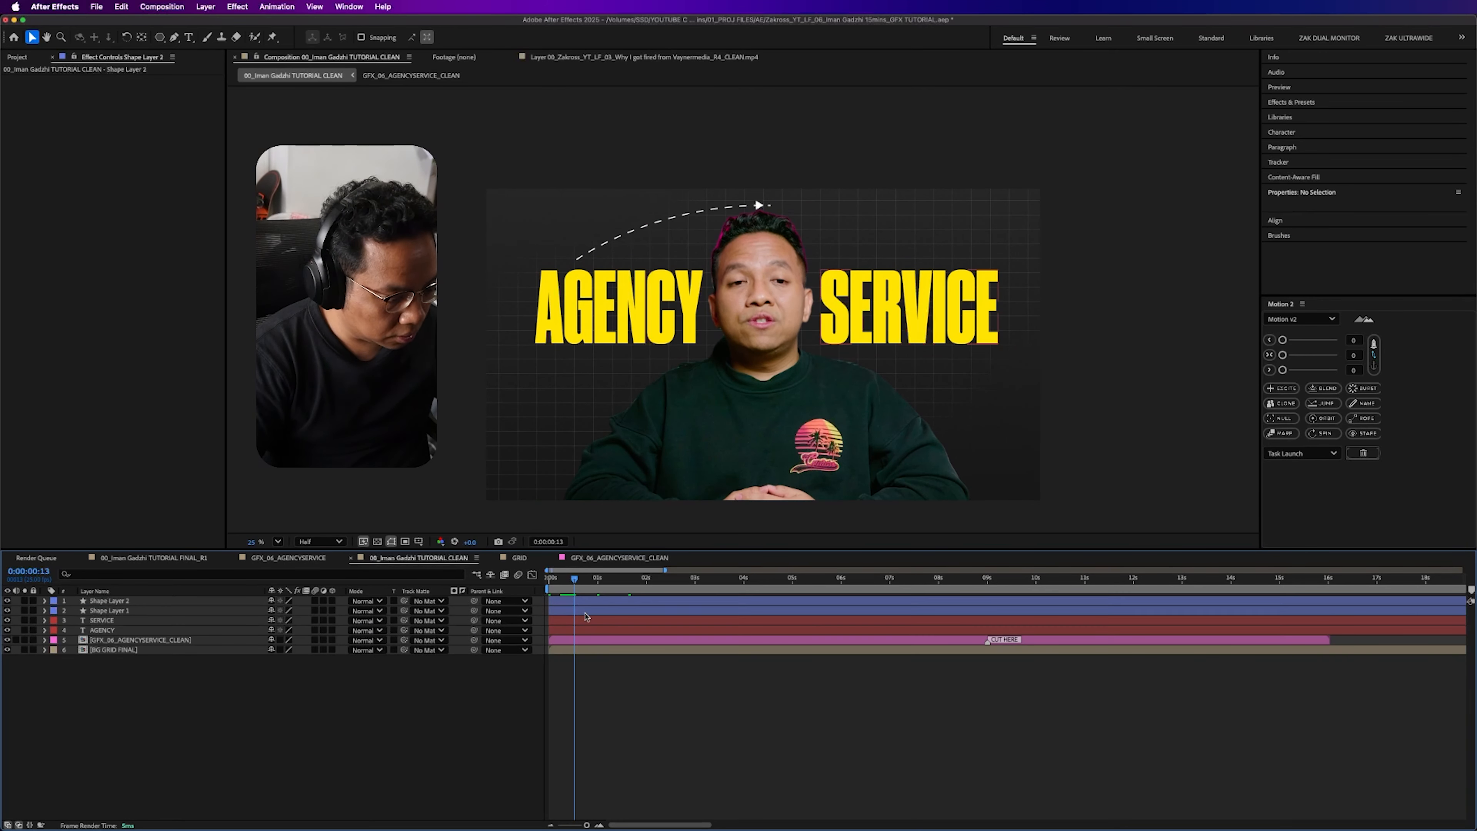
key("period")
key("period")
scroll(783, 207, "up", 2)
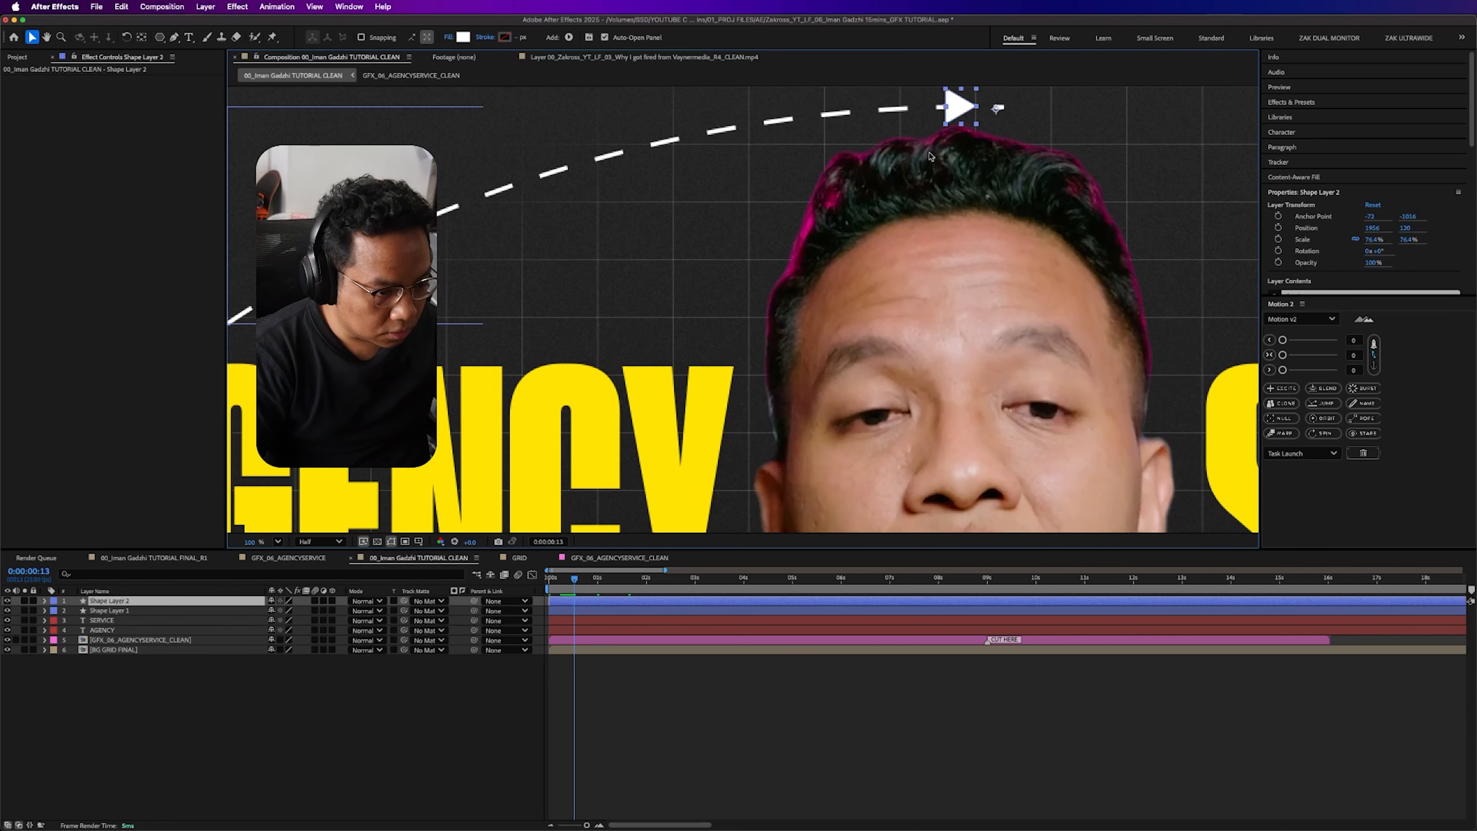
key("y")
left_click_drag(995, 109, 957, 108)
left_click(128, 601)
- Start the triangle layer at 0:00:00:12 and keyframe its opacity to fade in to 100%
key("t")
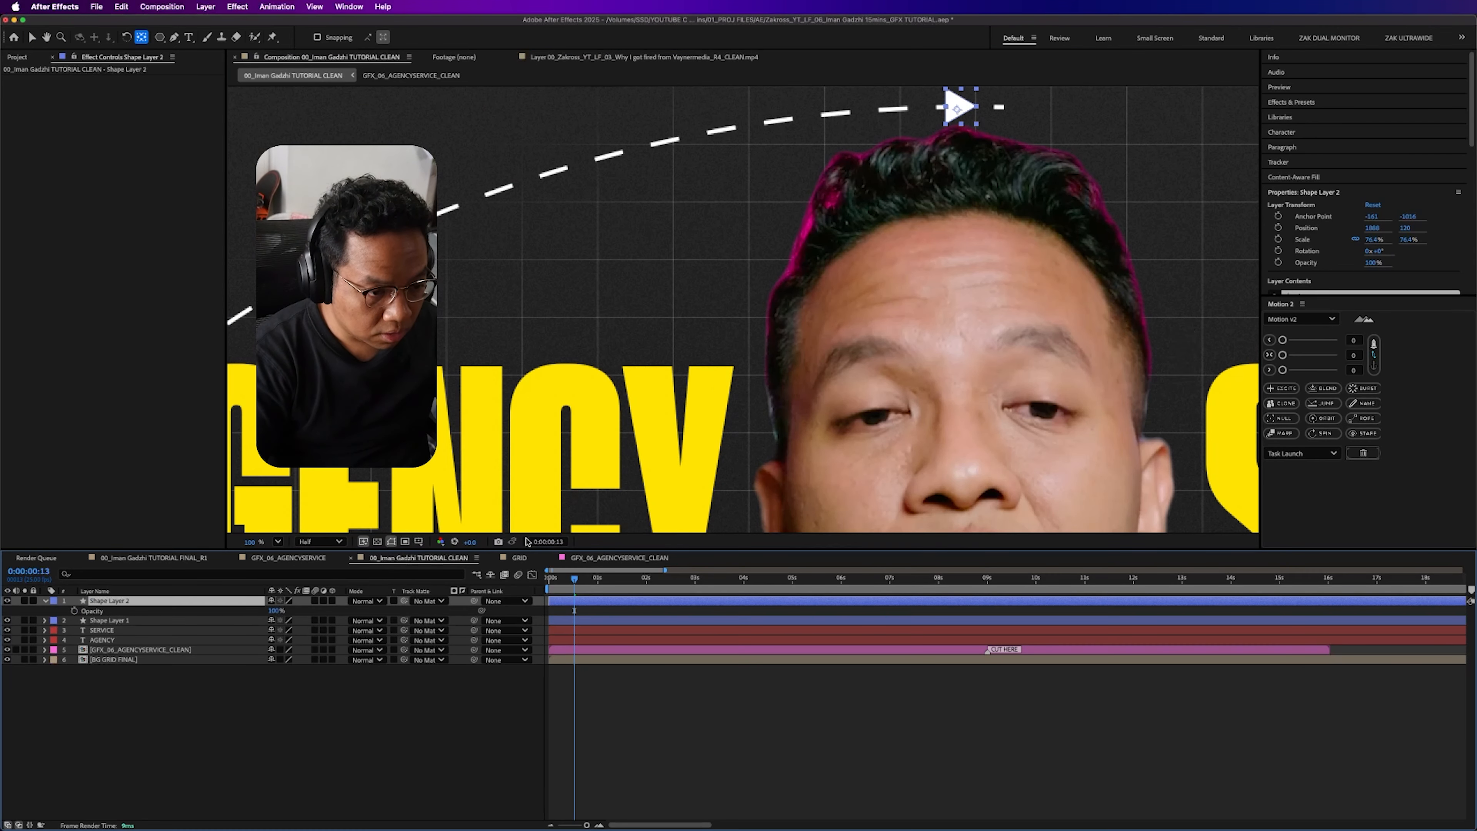
key("super+Left")
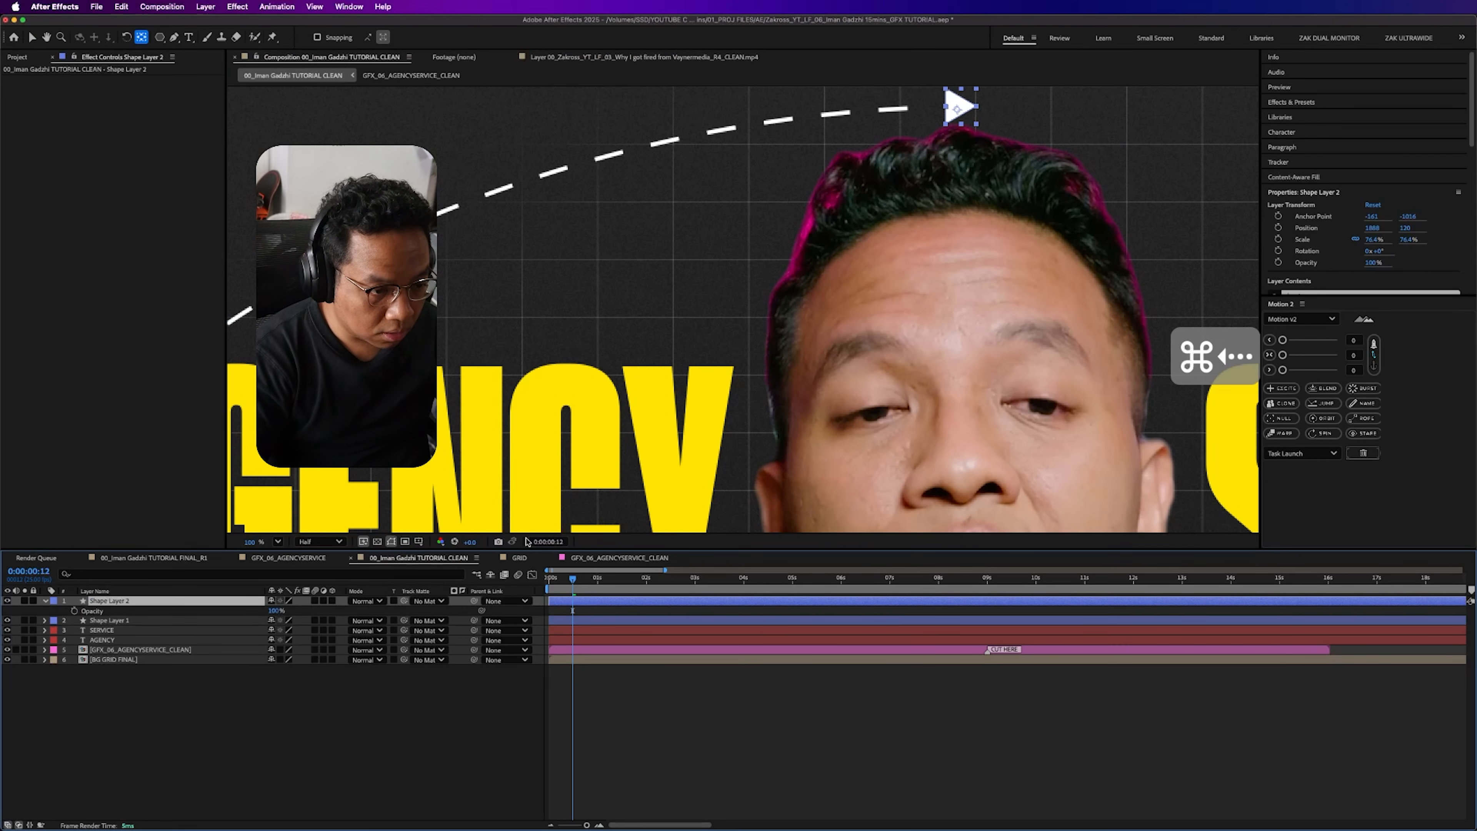
left_click(74, 611)
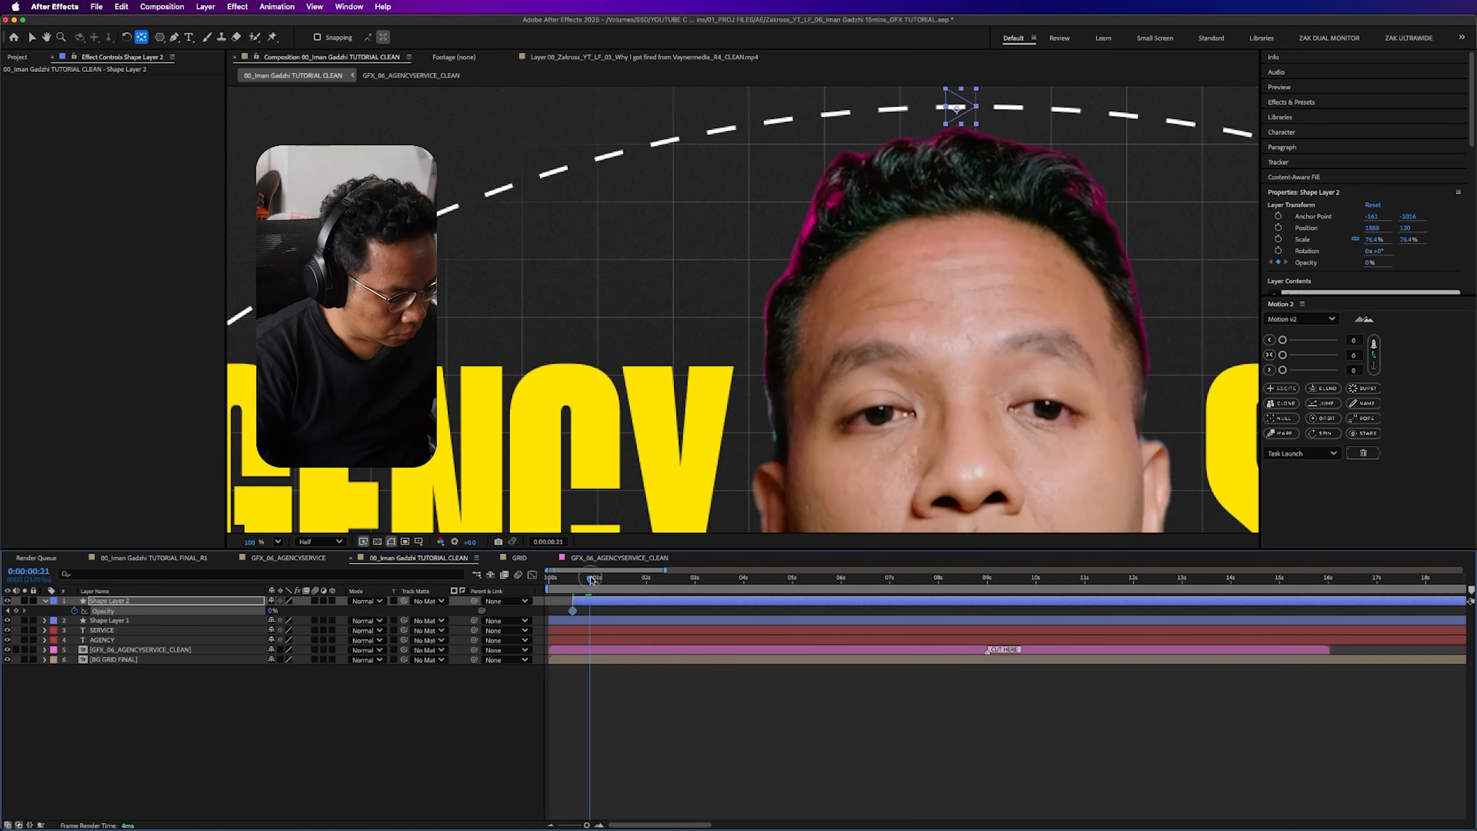
left_click_drag(276, 612, 334, 616)
left_click(564, 765)
- End the work area at 0:00:01:15, preview the arc and triangle animation, and collapse the triangle layer
left_click(627, 579)
key("n")
scroll(908, 348, "down", 1)
key("space")
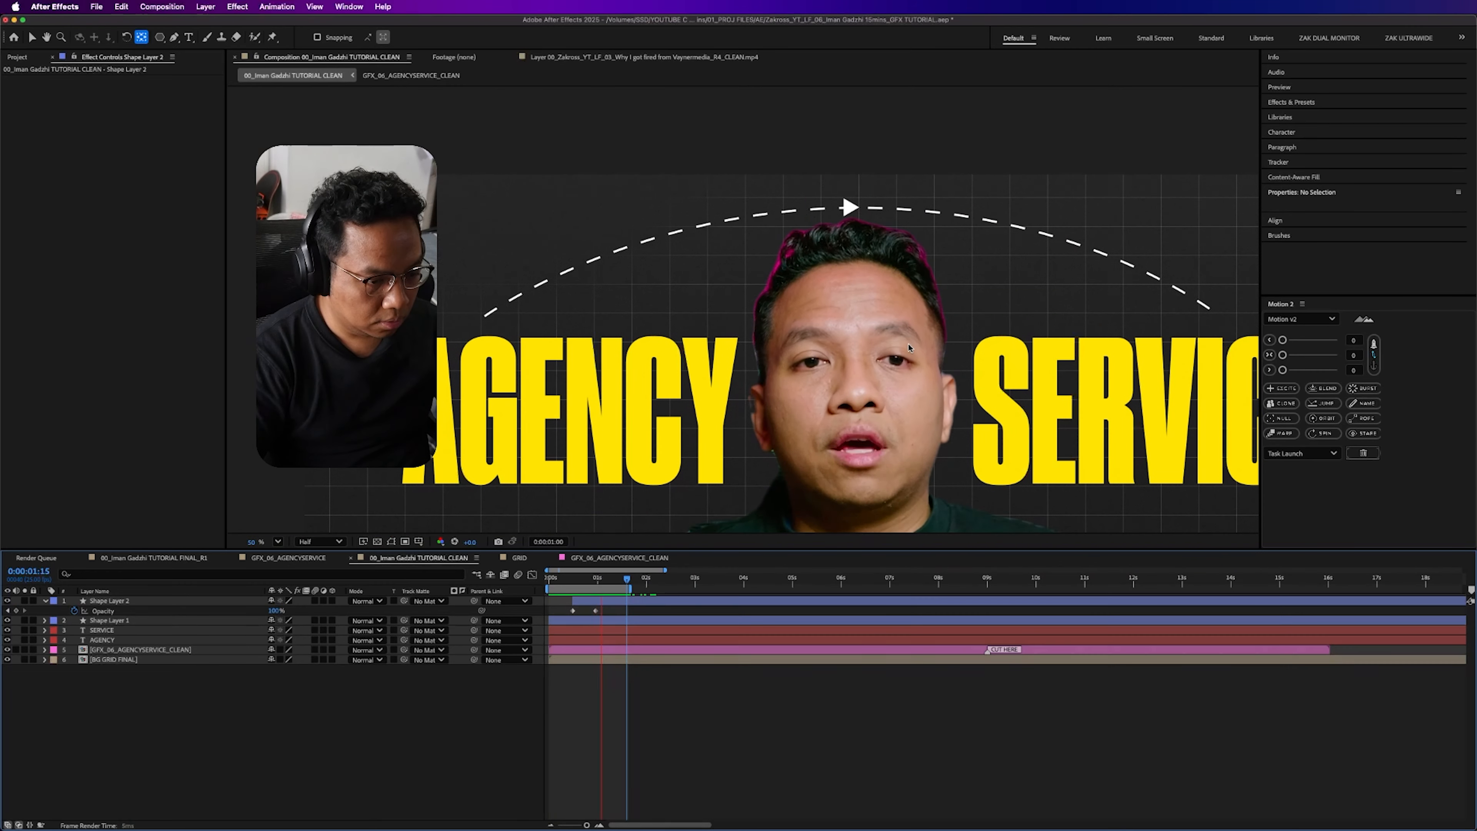
scroll(909, 347, "down", 1)
left_click(63, 601)
left_click(45, 600)
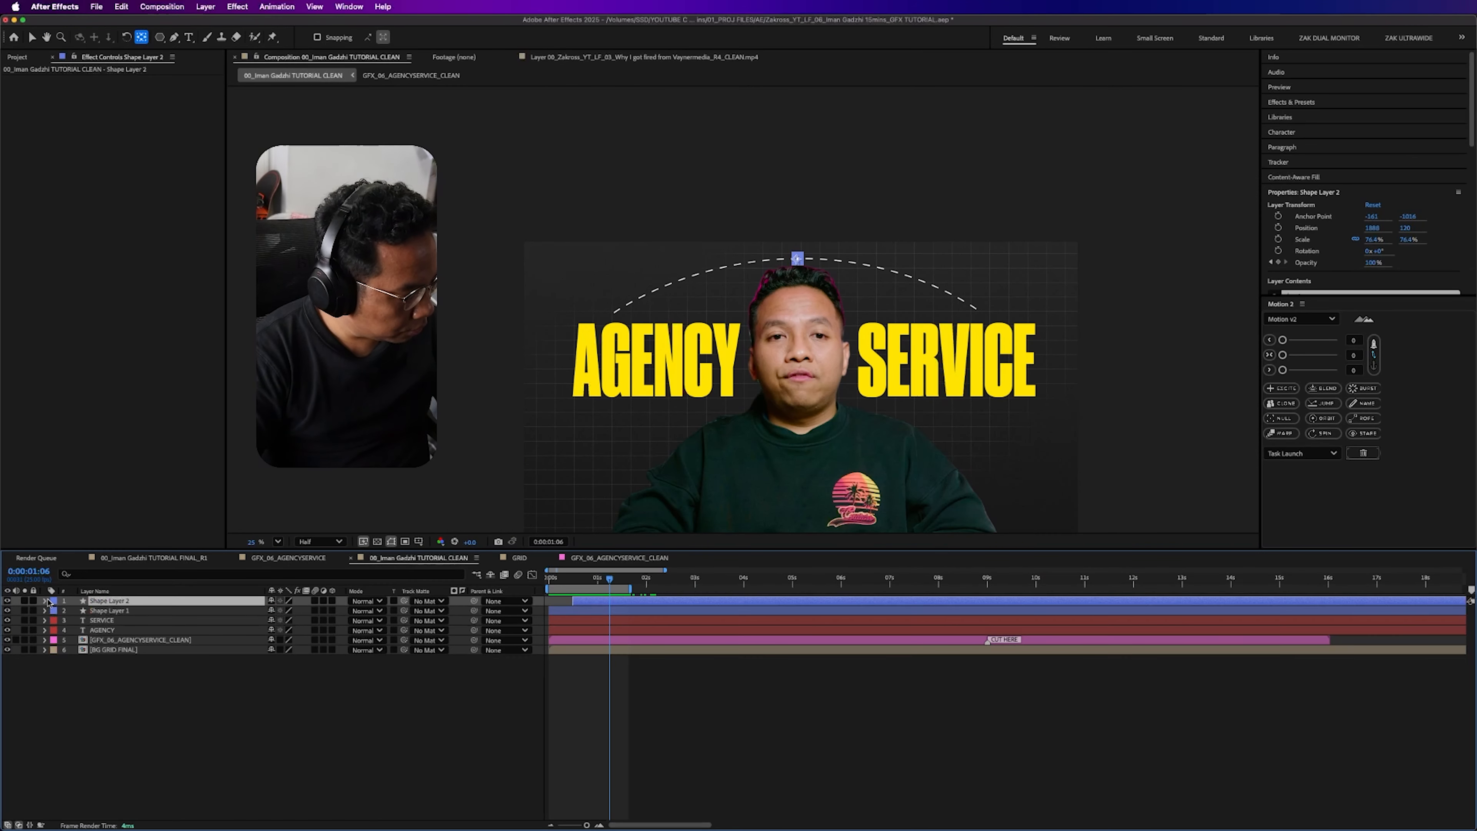
- Parent the triangle layer to the arc layer, duplicate both layers and place the copies below the originals
left_click_drag(476, 601, 152, 614)
left_click(153, 616)
left_click(144, 603, "shift")
key("super+d")
left_click_drag(125, 622, 133, 635)
- Set the duplicated arc layer's rotation to 180°
left_click(133, 632)
key("r")
left_click(279, 640)
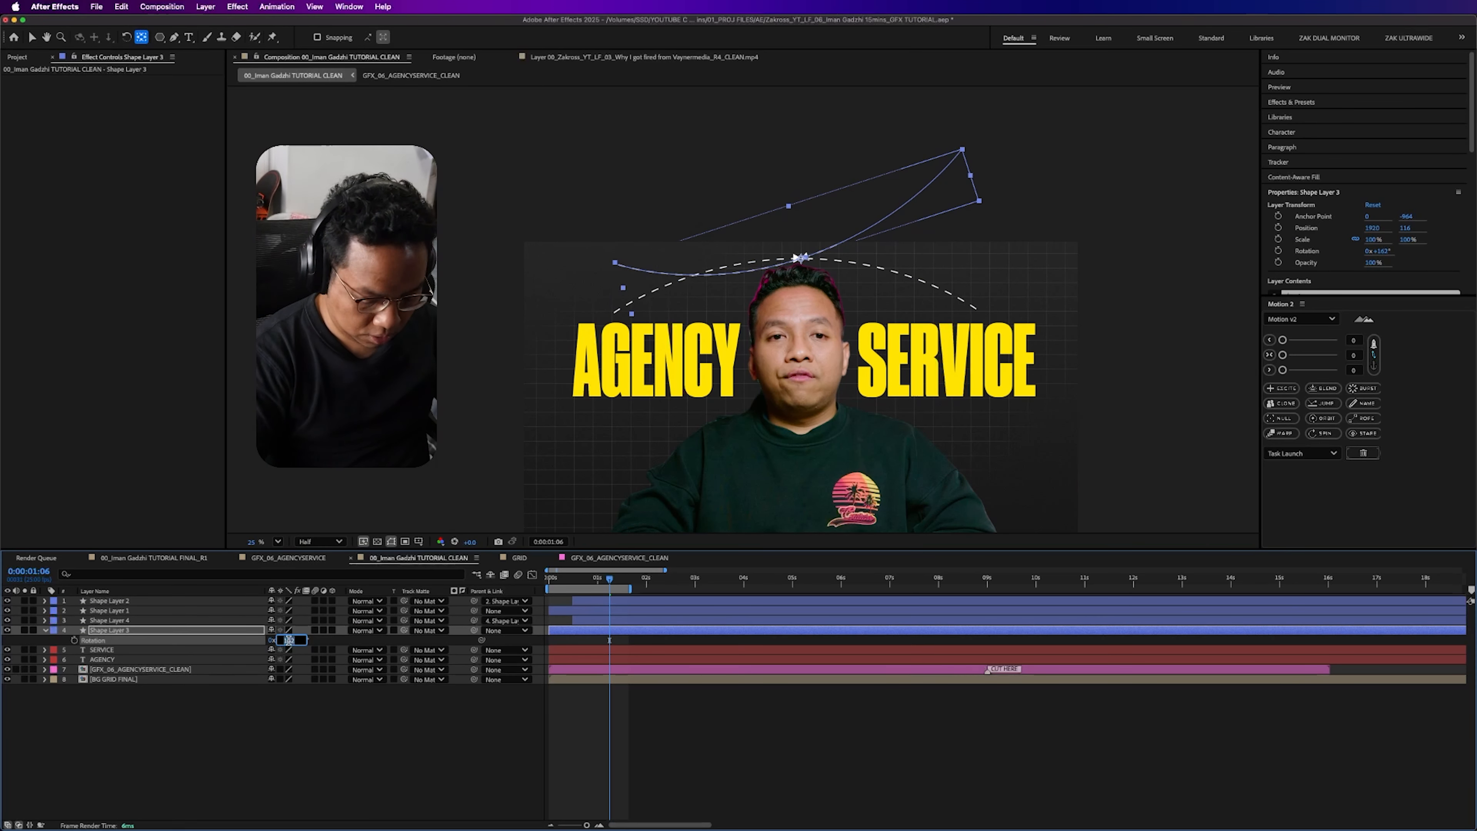
type("180")
key("Return")
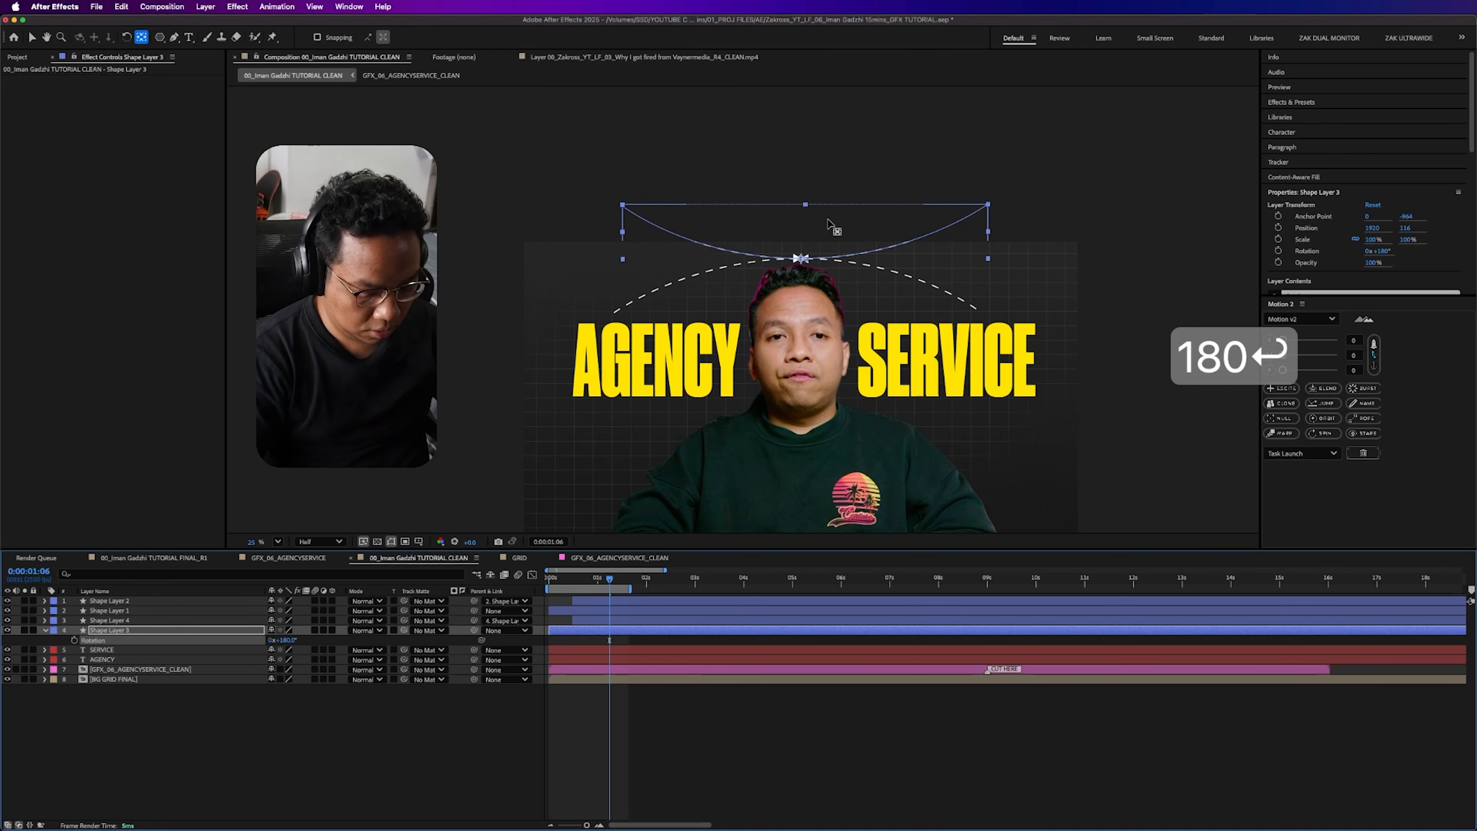
- Move the flipped arc down below the AGENCY and SERVICE titles, across the man's chest
key("v")
key("shift+Down")
key("shift+Down")
key("shift+Down")
key("shift+Down")
left_click_drag(813, 239, 806, 425)
- Add Position keyframes to the AGENCY and SERVICE text layers at 0:00:00:15
left_click_drag(550, 585, 652, 584)
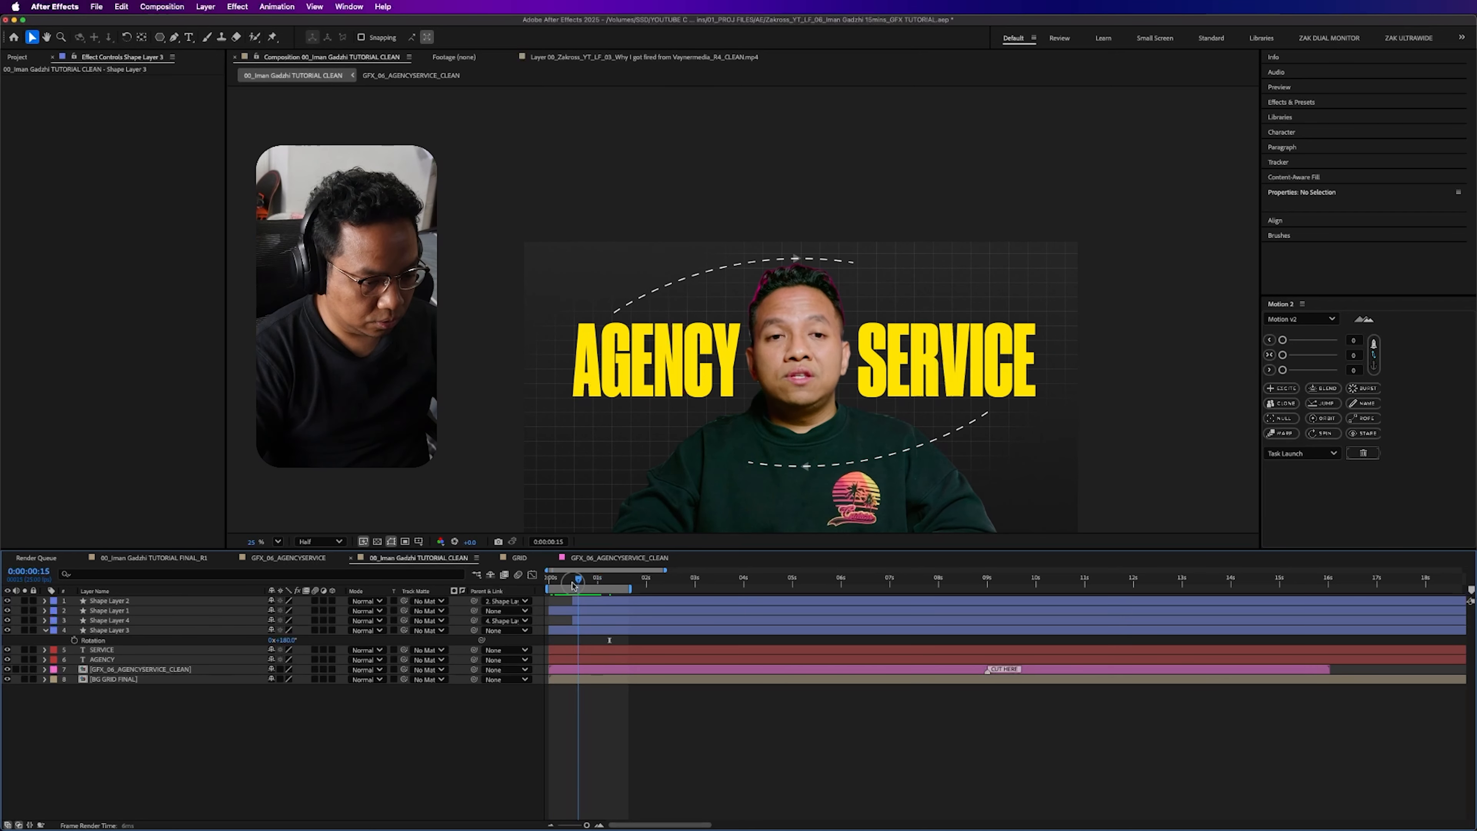
left_click(111, 659)
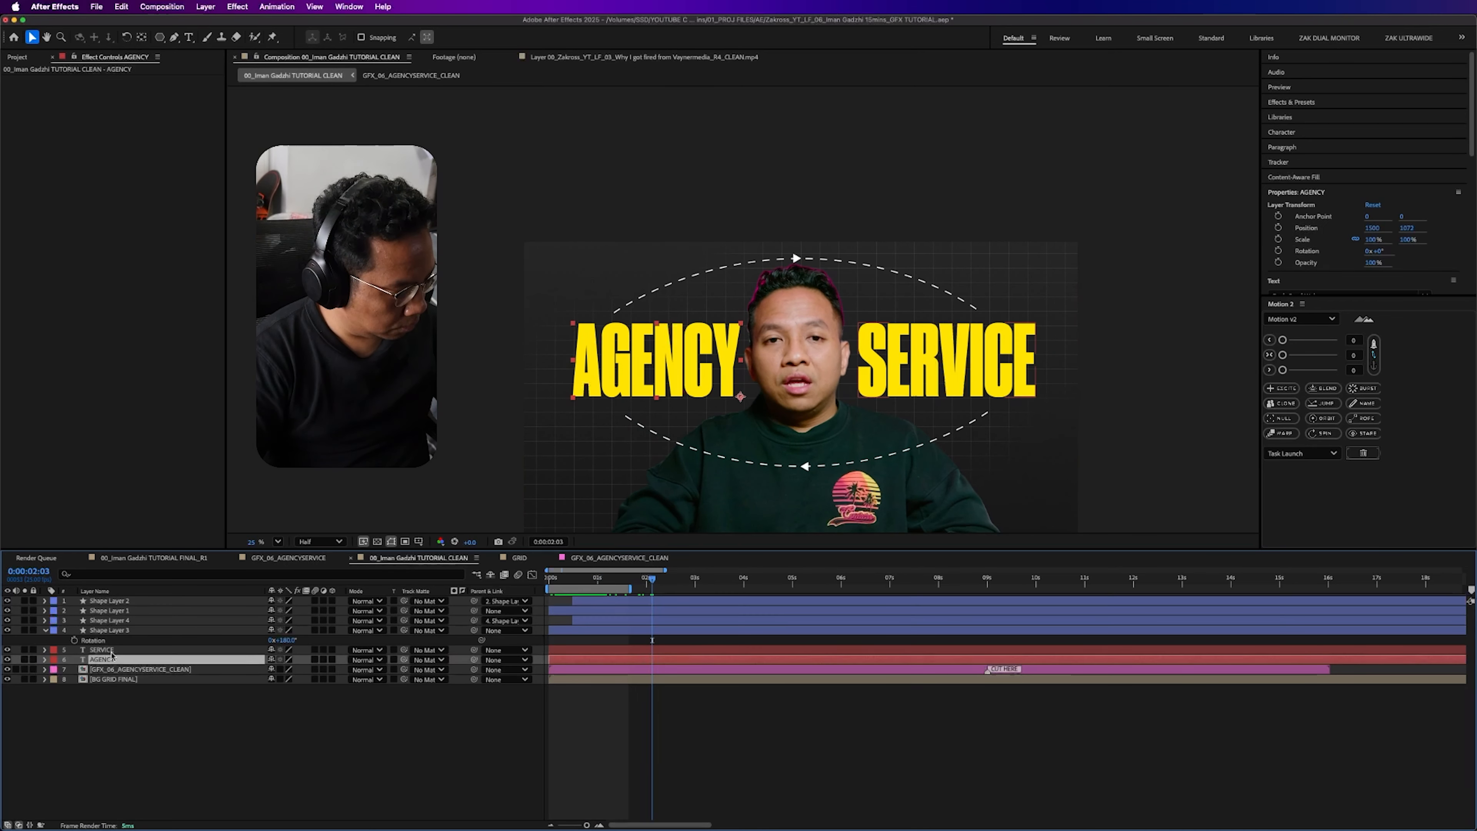
left_click(110, 649, "shift")
key("Home")
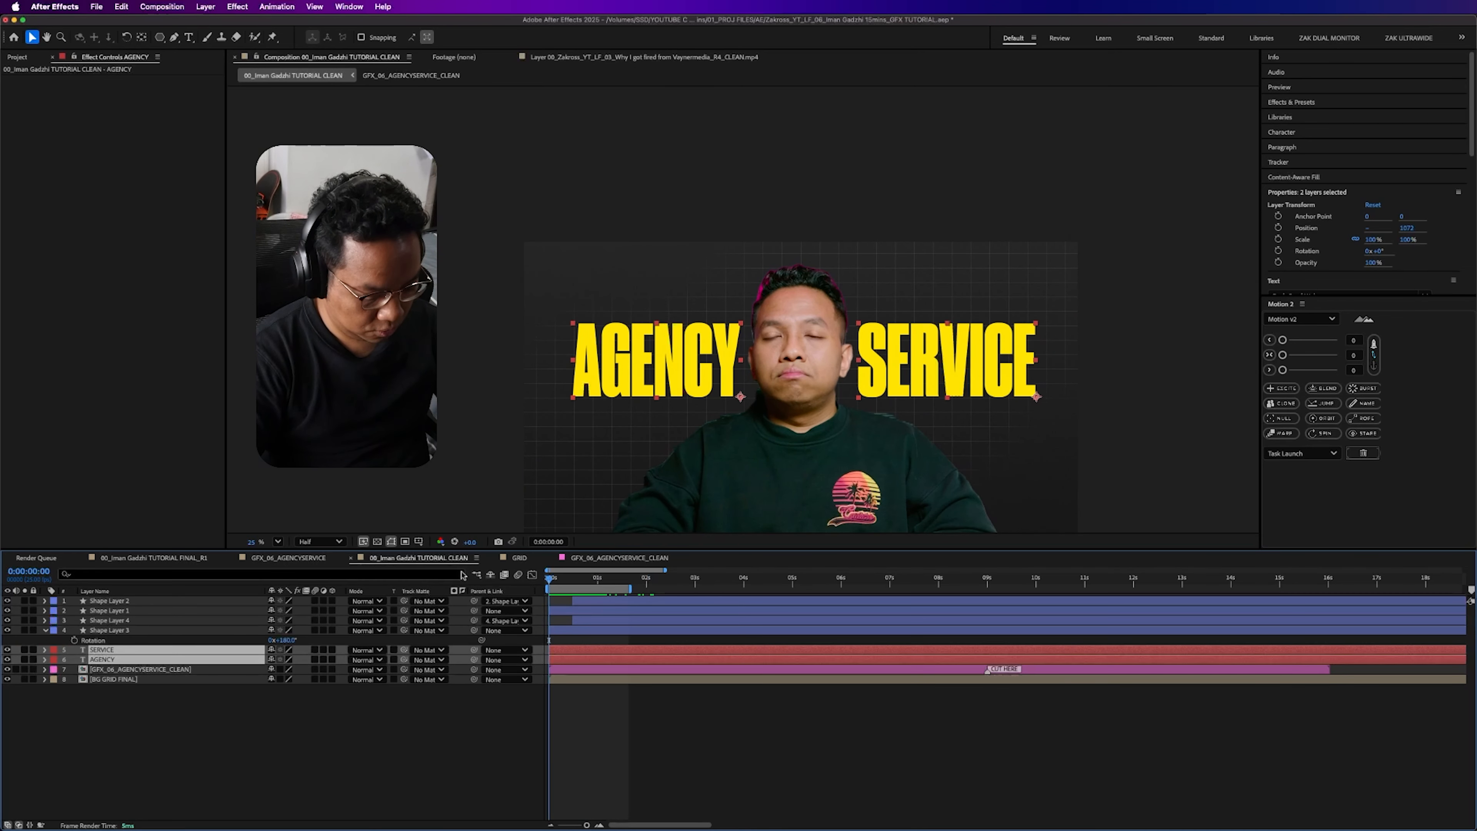
key("equal")
key("equal")
left_click_drag(632, 584, 667, 601)
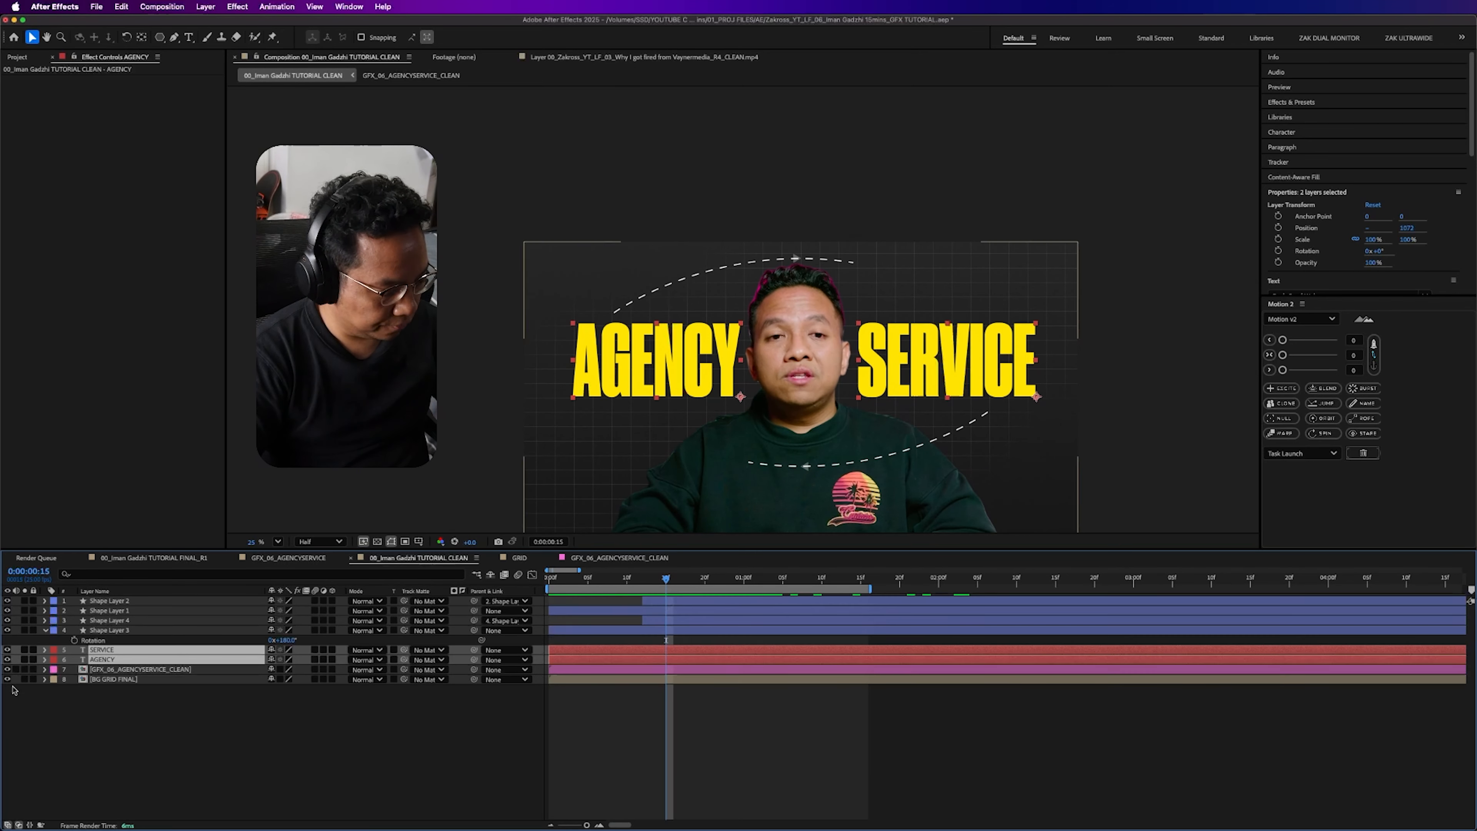
key("p")
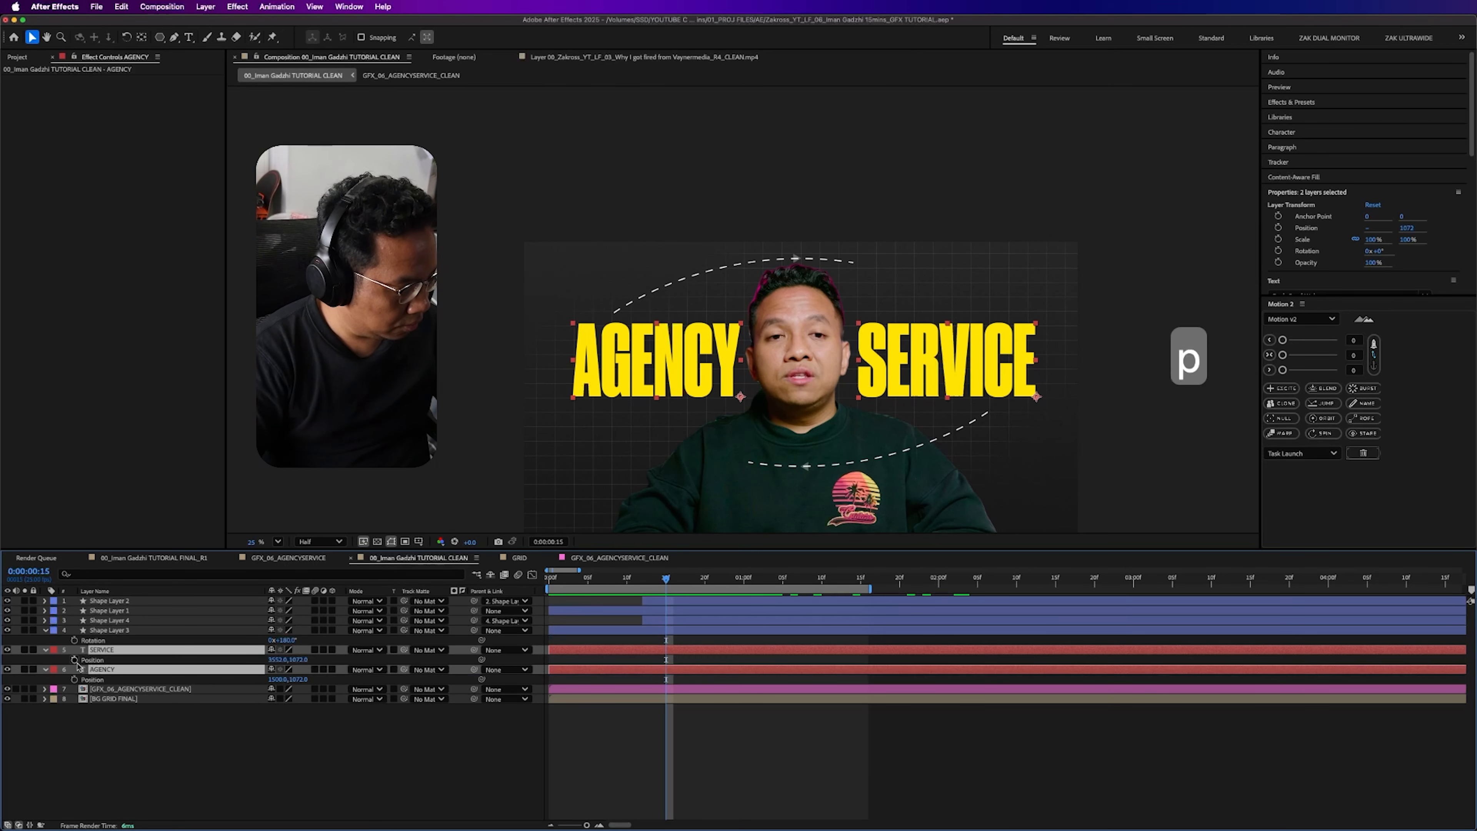
left_click(75, 659)
- At the first frame, move AGENCY beyond the composition's left edge and SERVICE beyond its right edge
key("Home")
key("super+shift+a")
left_click(114, 671)
key("v")
left_click_drag(683, 356, 447, 356)
left_click_drag(1030, 365, 1303, 364)
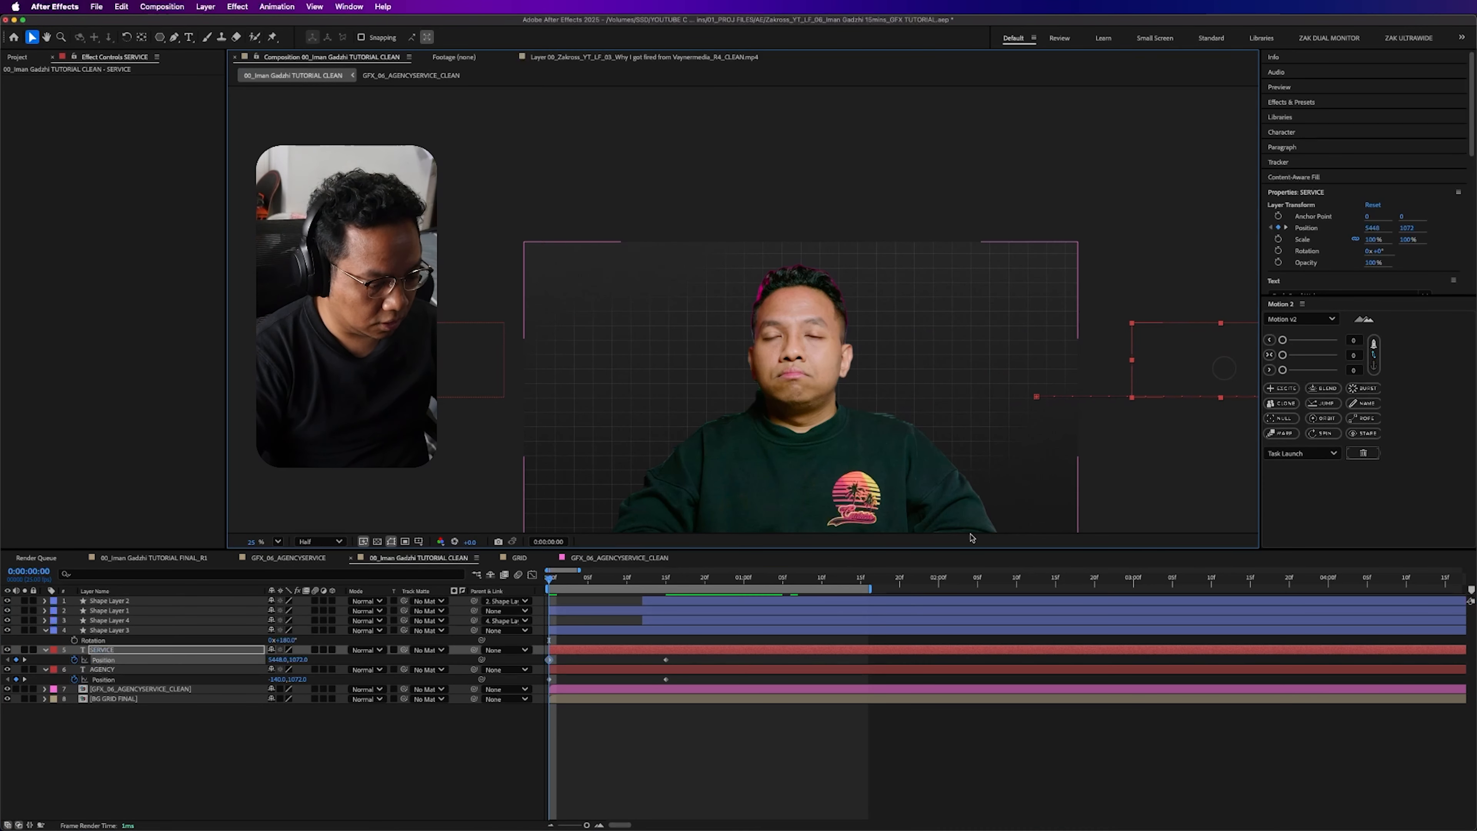
- Easy-ease both titles' Position keyframes, shift the speed curve's peak toward the start, and scrub through the slide-in
left_click_drag(681, 655, 497, 701)
key("F9")
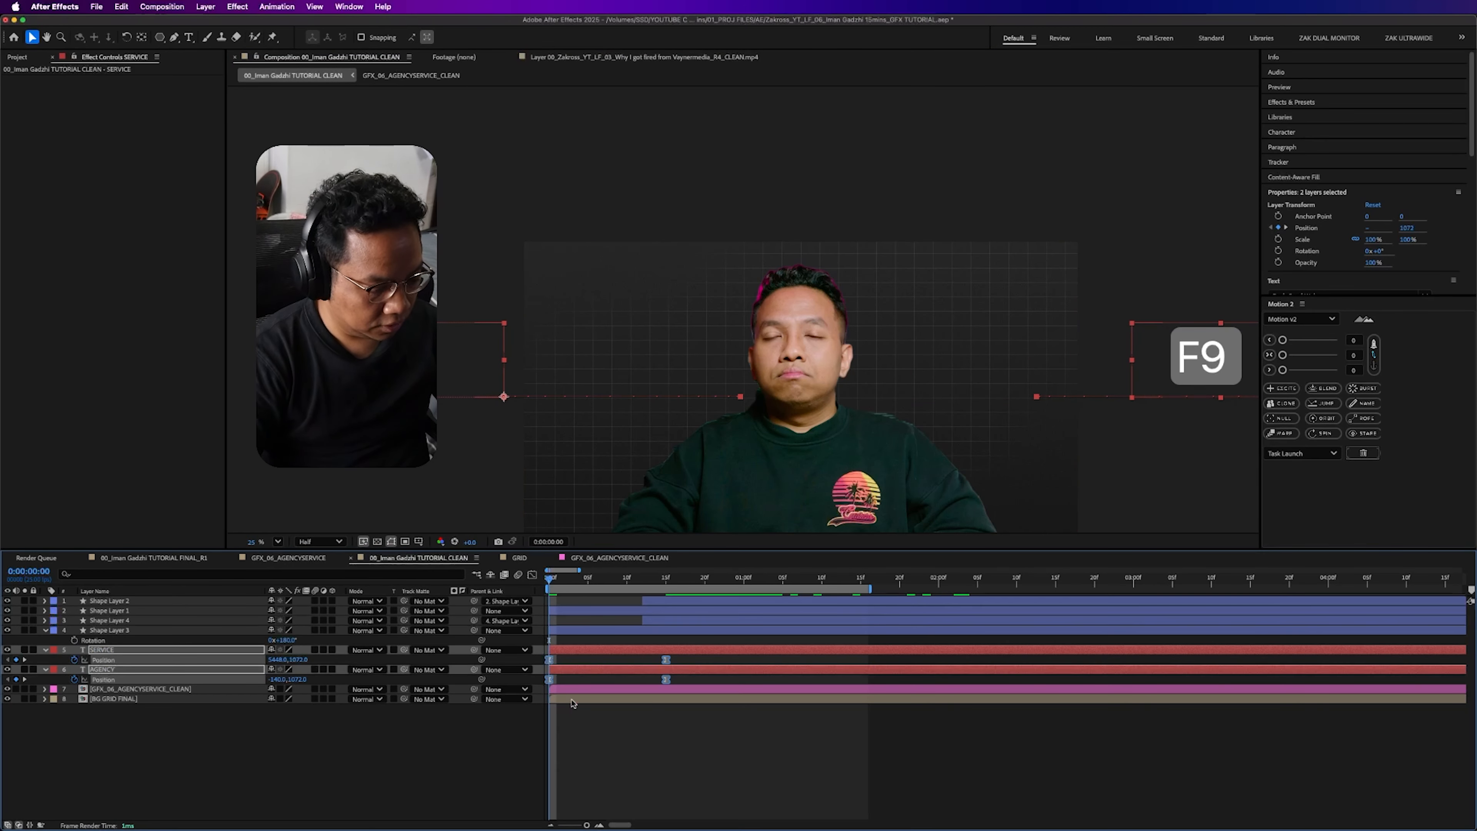
key("shift+F3")
left_click_drag(647, 785, 611, 785)
key("shift+F3")
key("F2")
left_click_drag(549, 580, 682, 581)
- Collapse the revealed properties of all layers in the timeline and deselect everything
key("super+a")
key("s")
key("s")
left_click(200, 750)
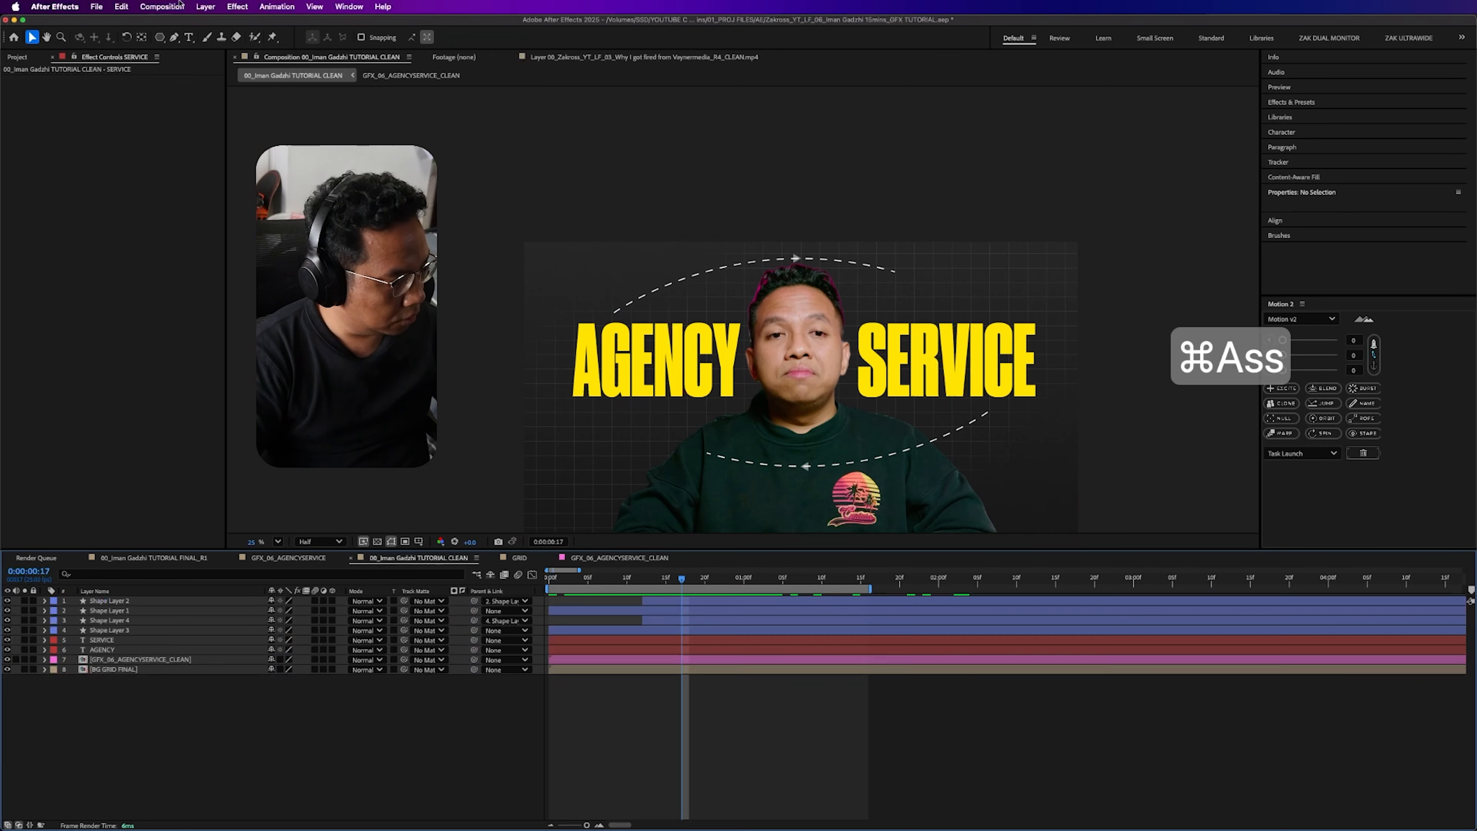
- Add an adjustment layer above all layers and name it POSTERIZE TIME
left_click(18, 57)
right_click(121, 674)
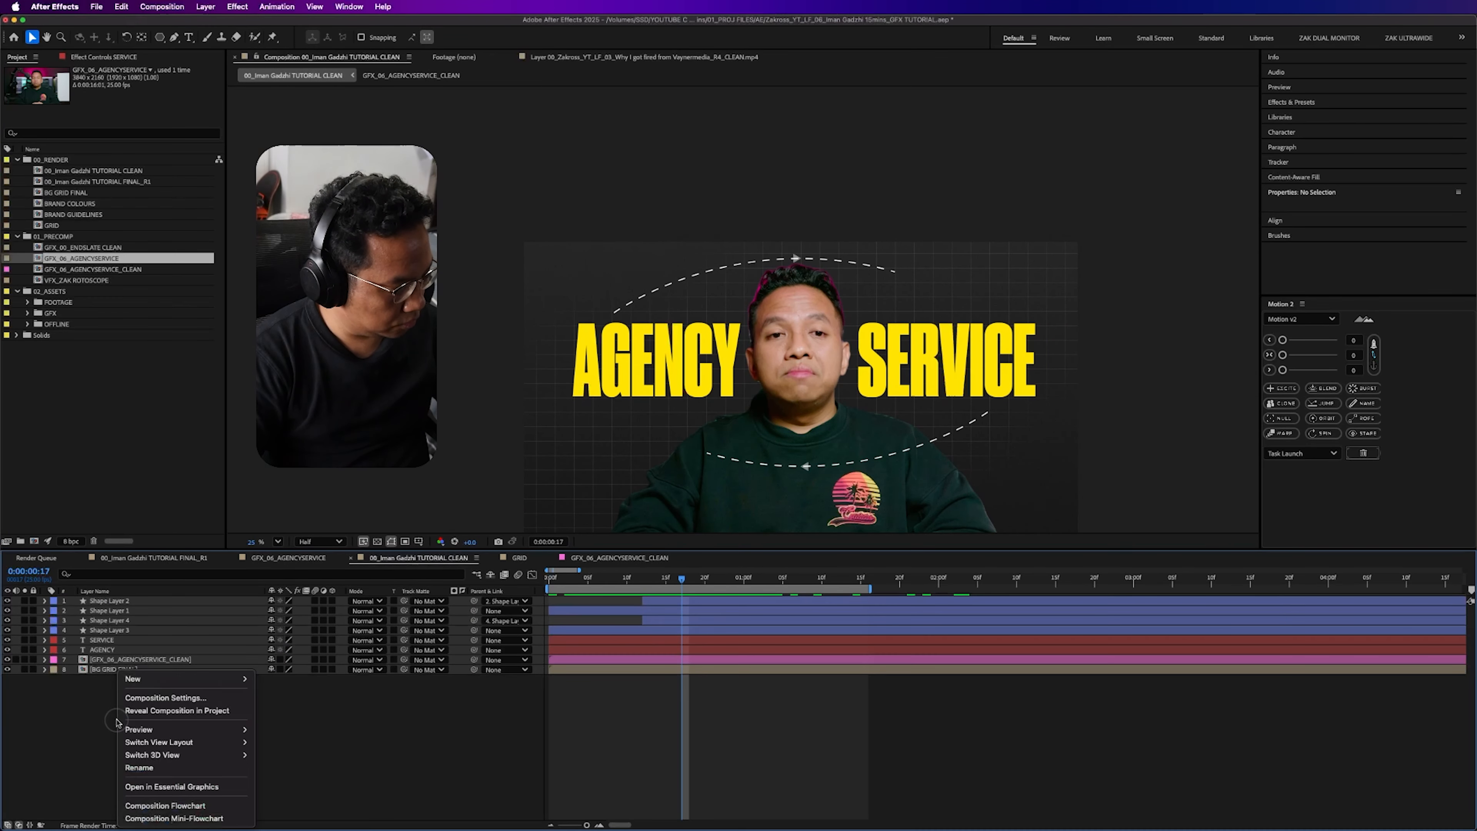
mouse_move(151, 679)
left_click(288, 773)
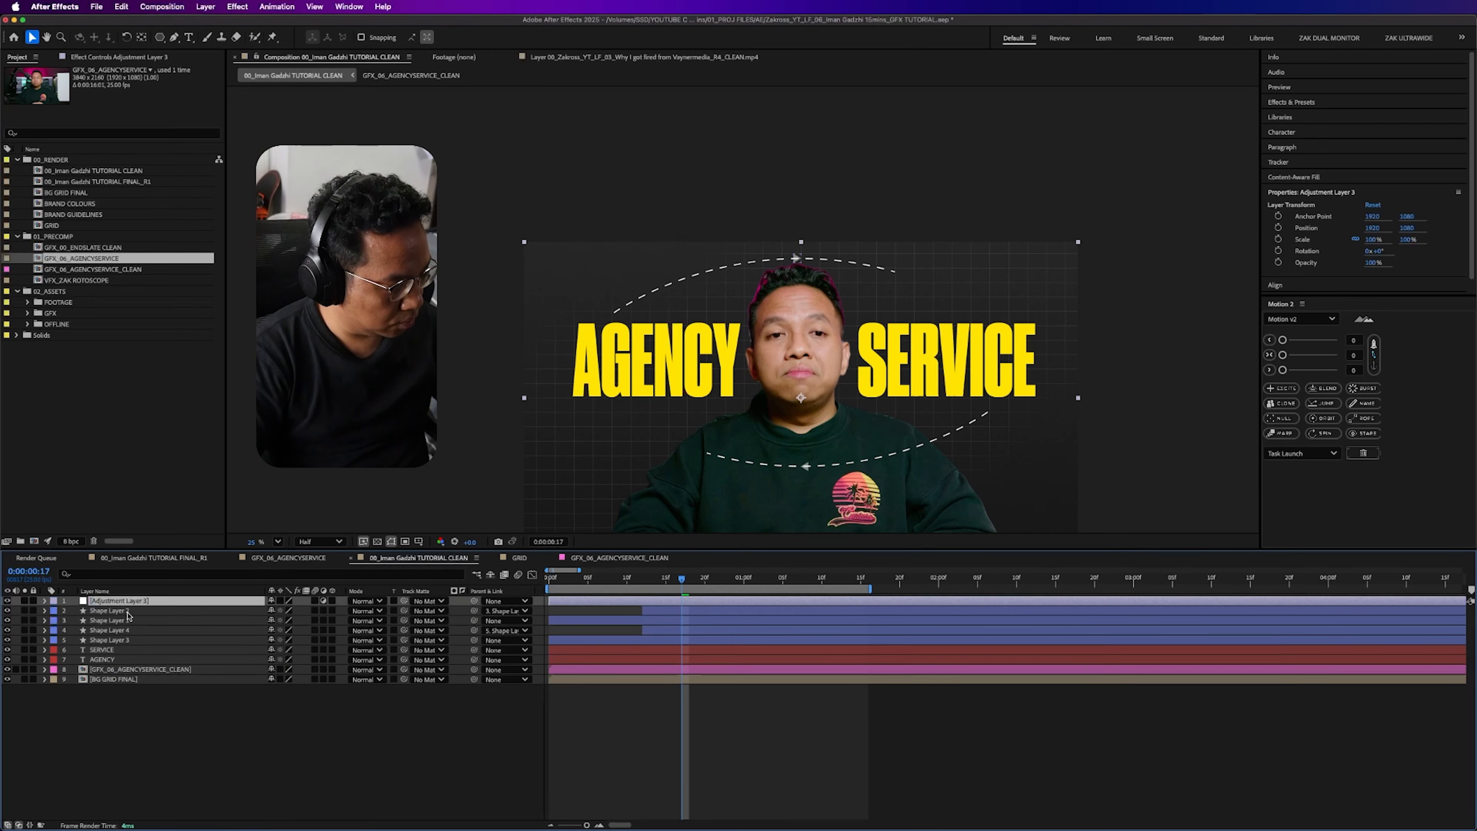
key("Return")
type("P")
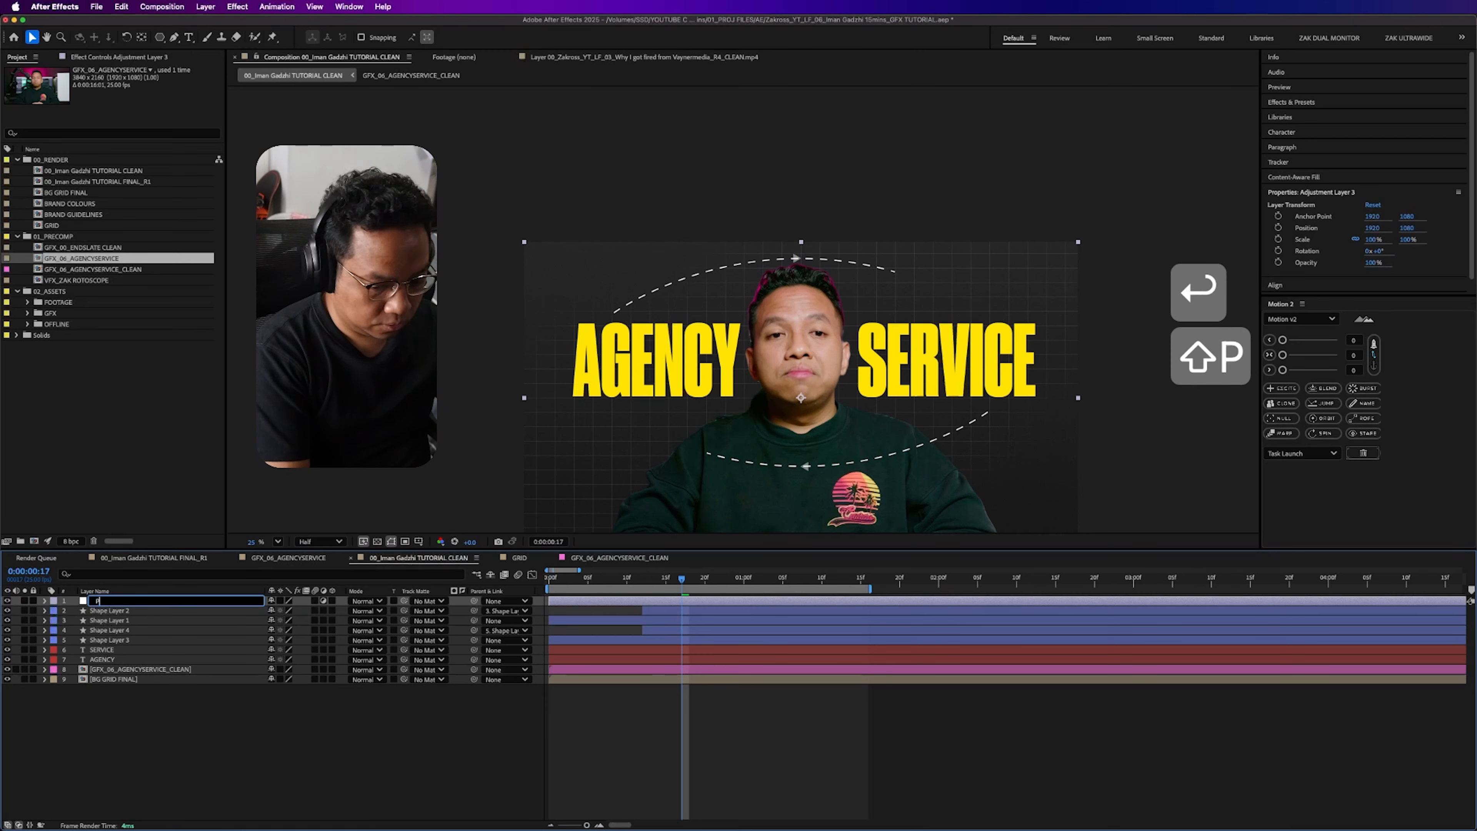
type("OSTERIZE TIME")
key("Return")
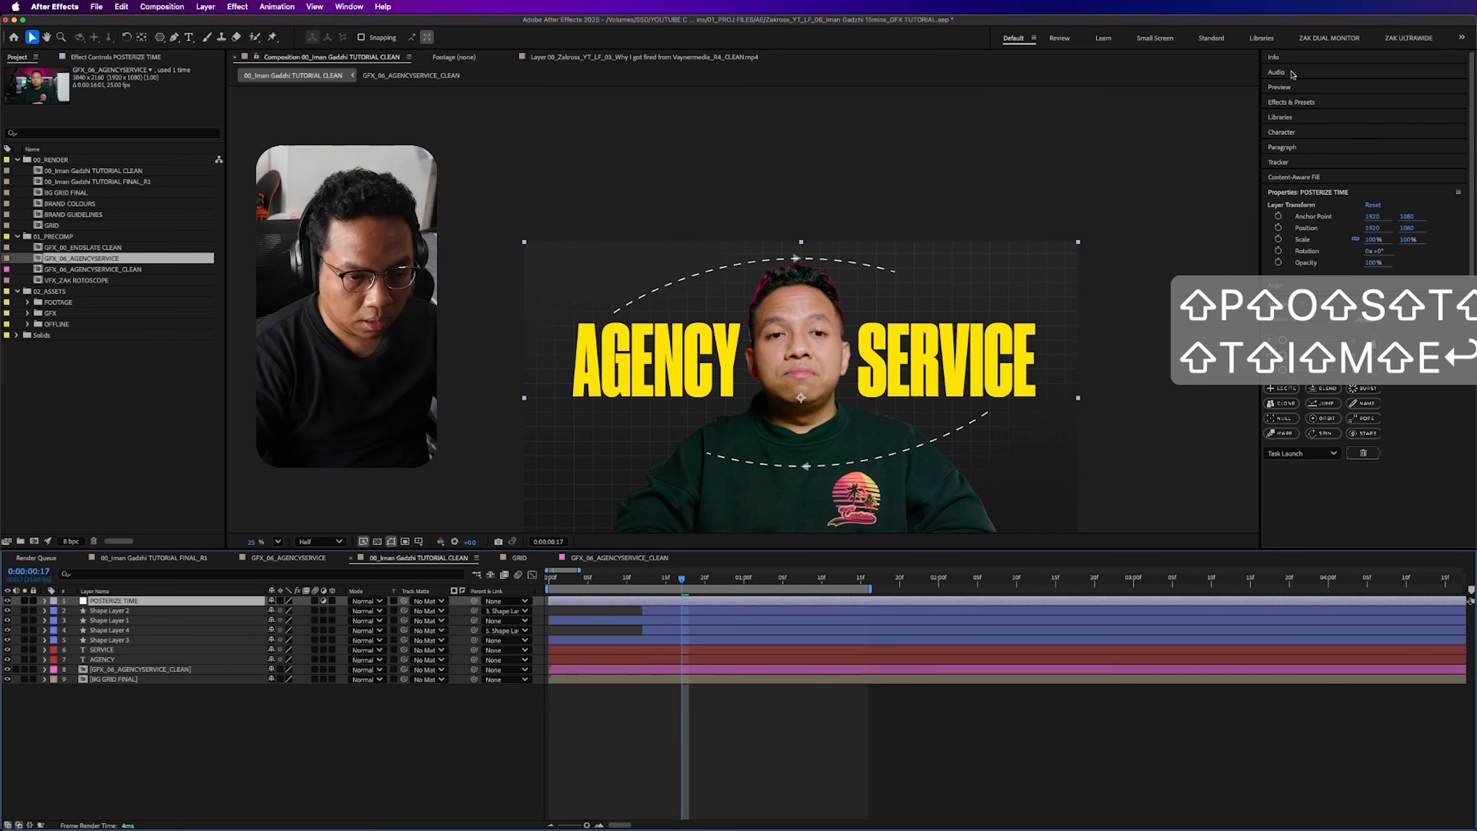
- Apply the Posterize Time effect to the POSTERIZE TIME layer with a frame rate of 12
left_click(1297, 102)
left_click(1339, 116)
type("matte cho")
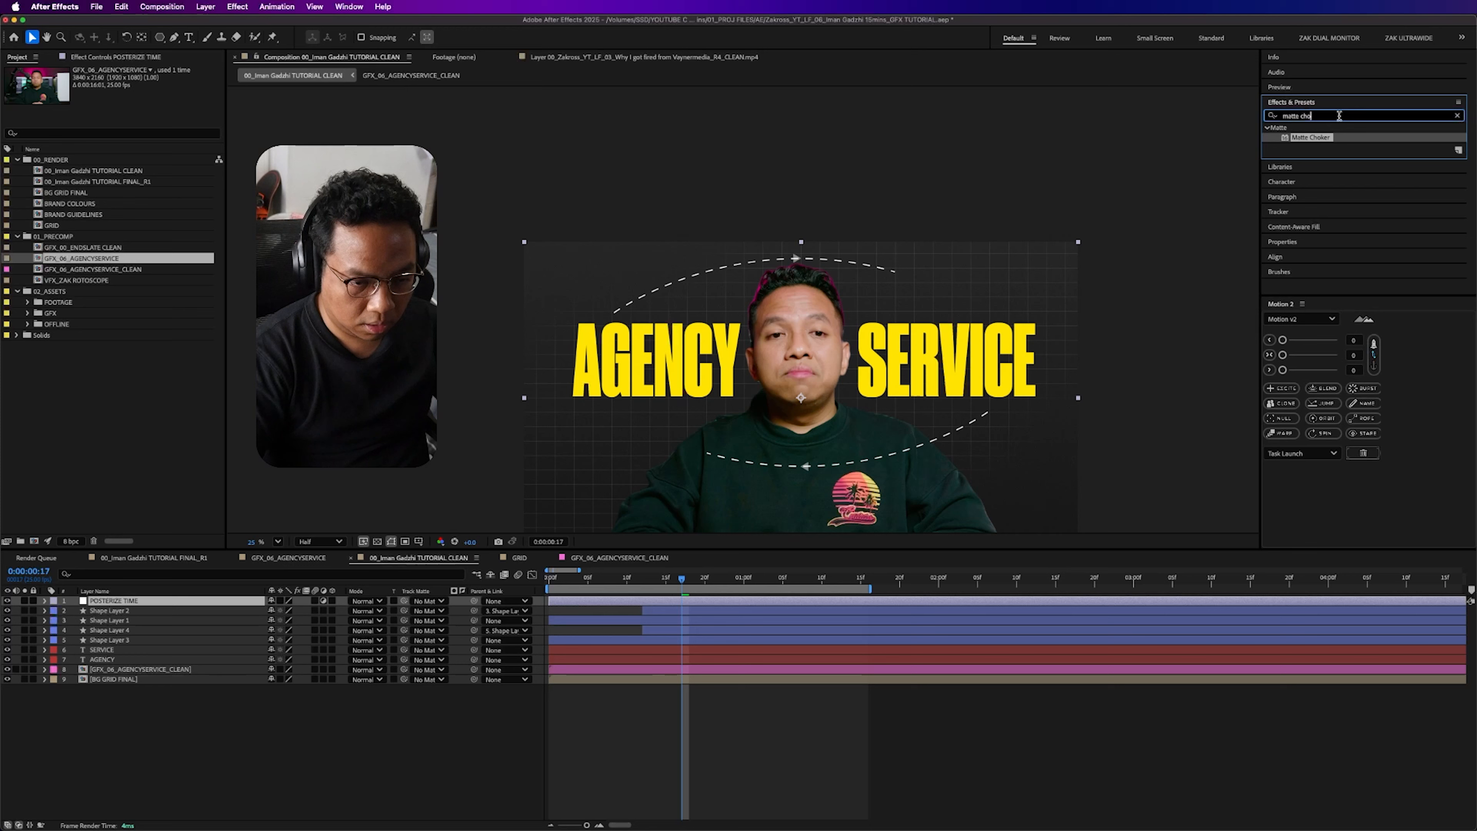
key("super+a")
type("poster")
double_click(1312, 157)
left_click(128, 89)
type("12")
key("Return")
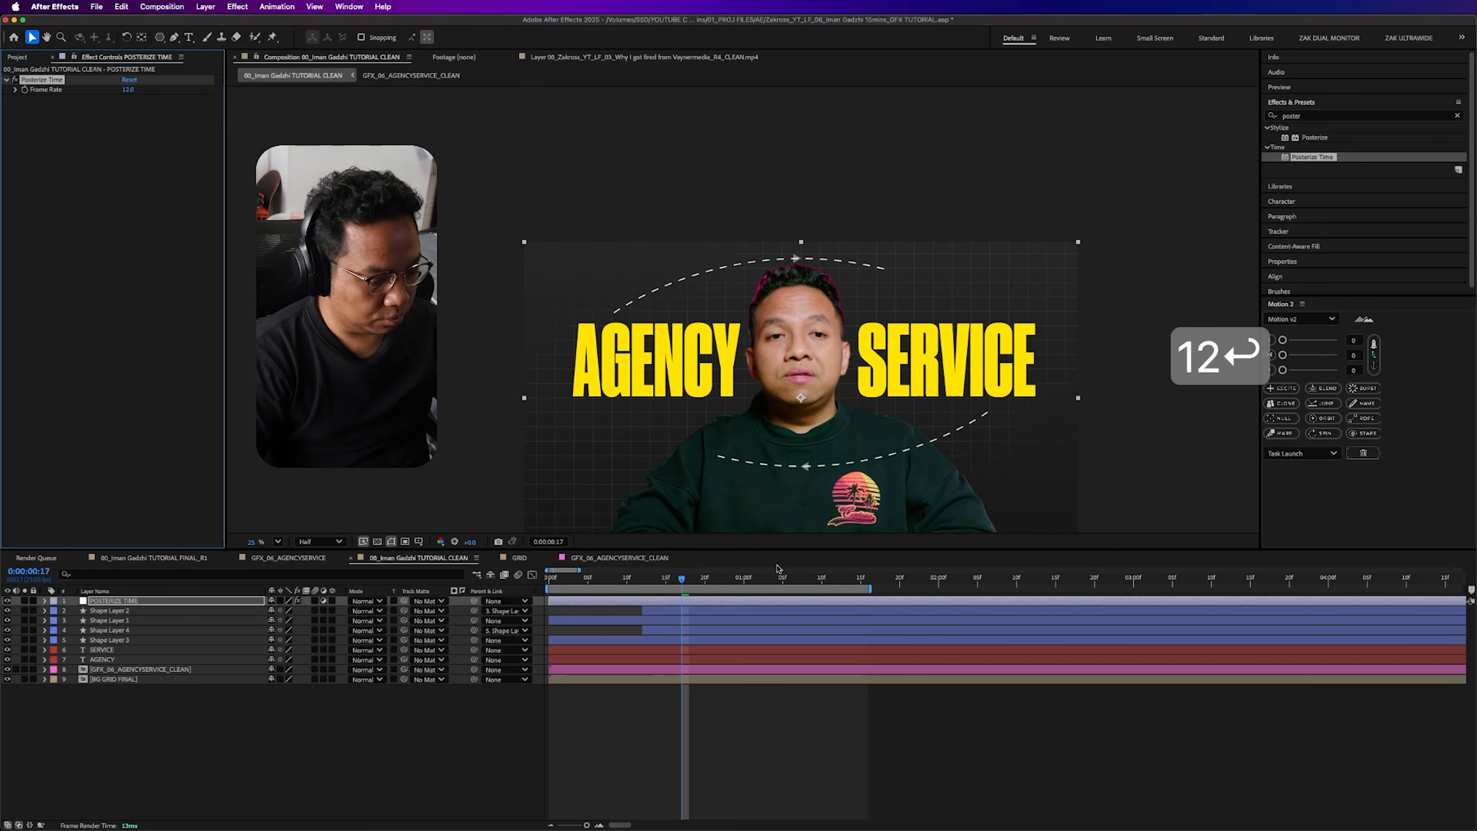
- Preview the animation and check the composition with the presenter cutout layer briefly hidden
key("space")
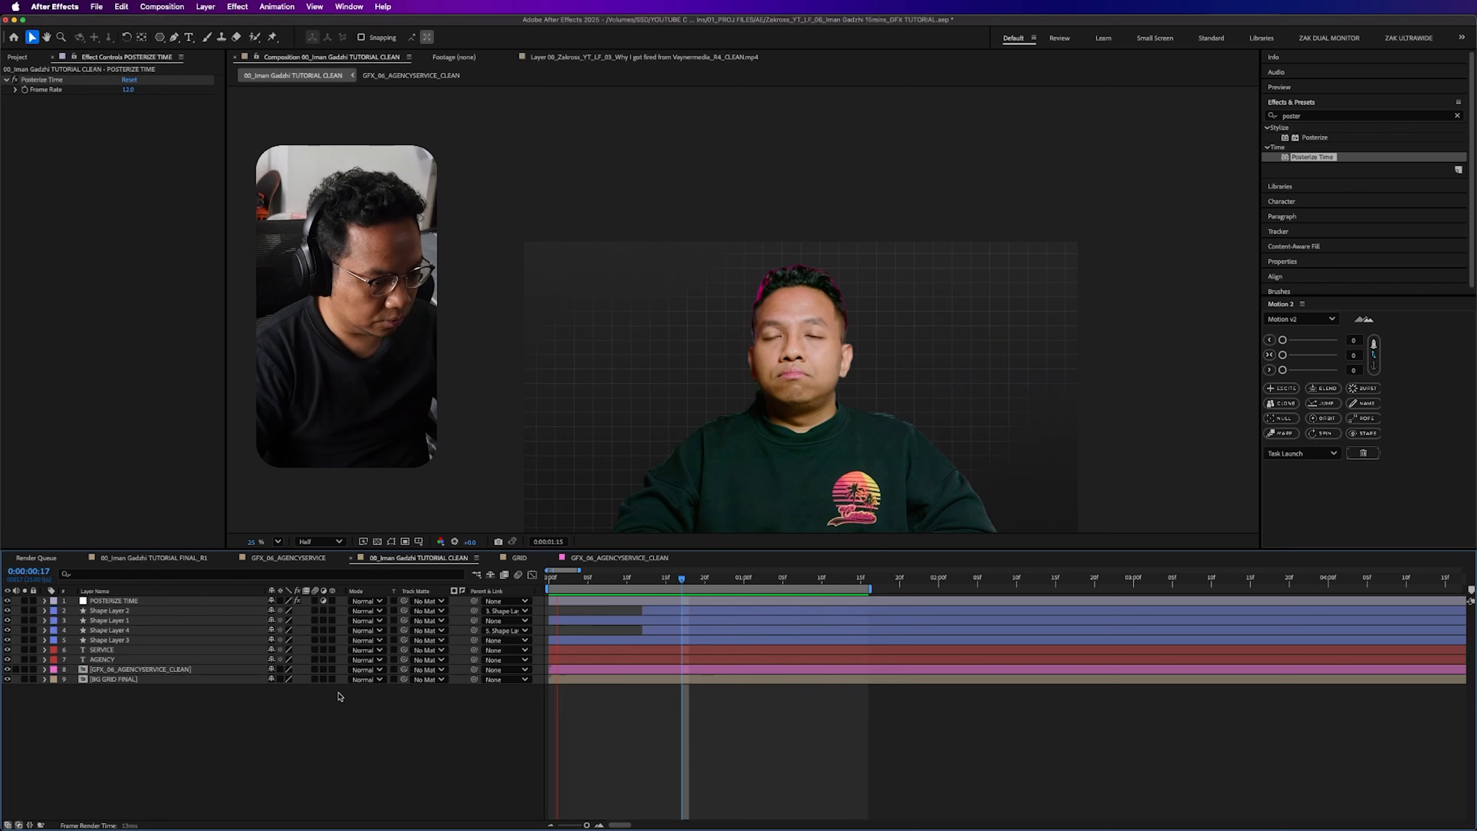
key("space")
left_click(170, 668)
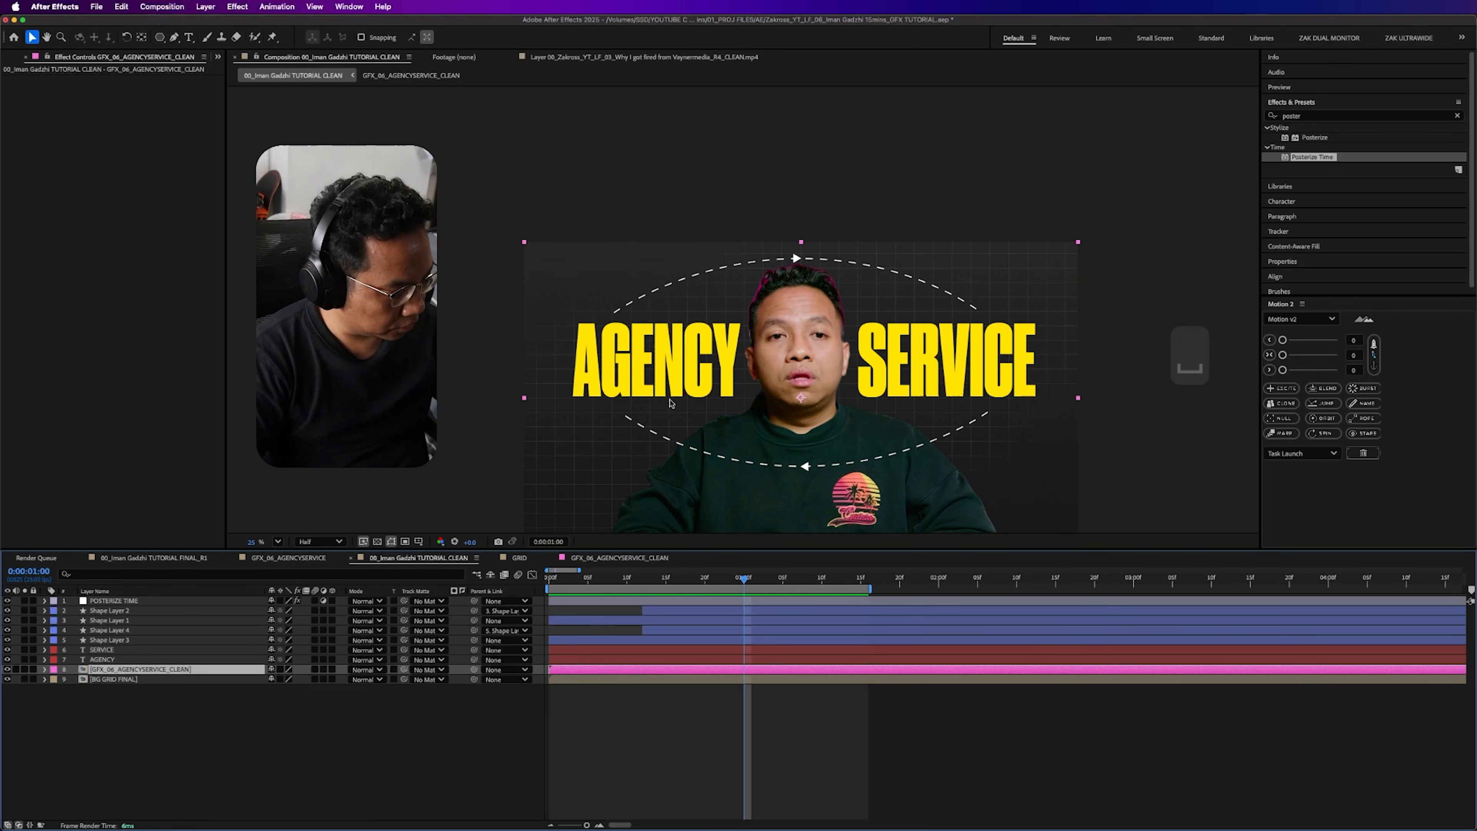
left_click_drag(372, 454, 361, 389)
left_click(7, 669)
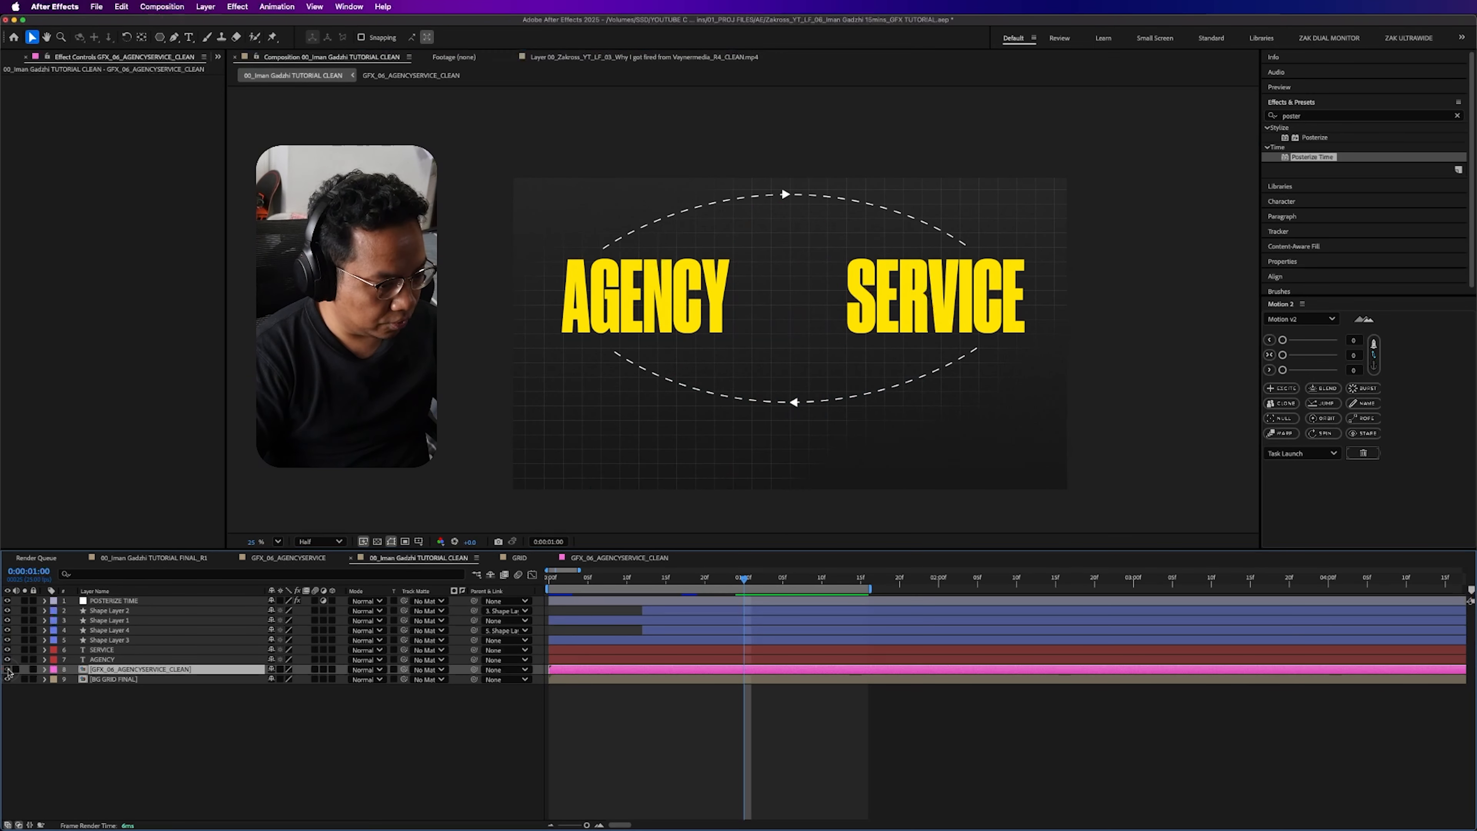
left_click(7, 668)
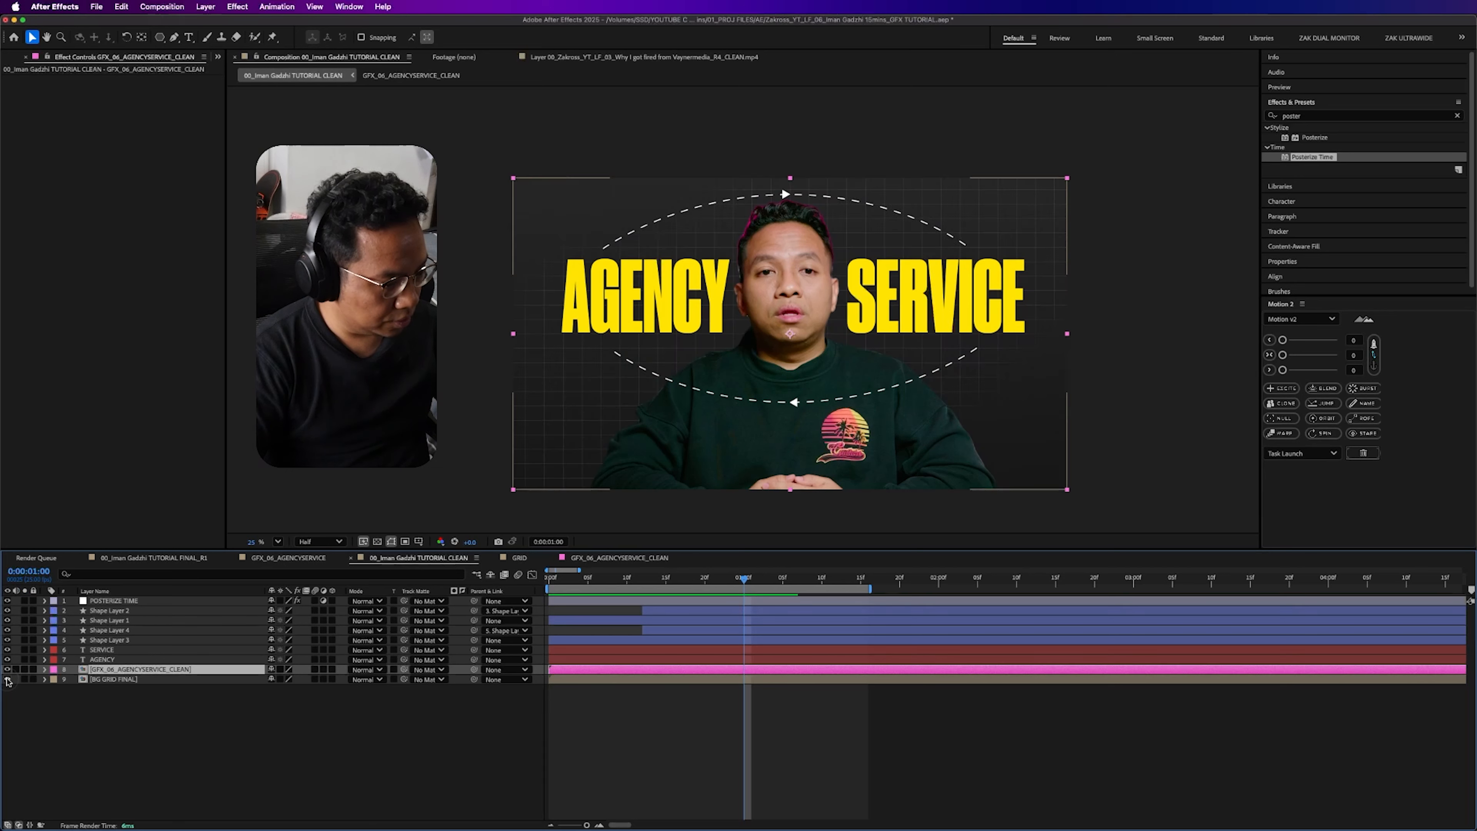
left_click(178, 717)
- Keyframe the BG GRID FINAL layer's Position at 0:00:00:15 and move it below the frame at the first frame
left_click(175, 679)
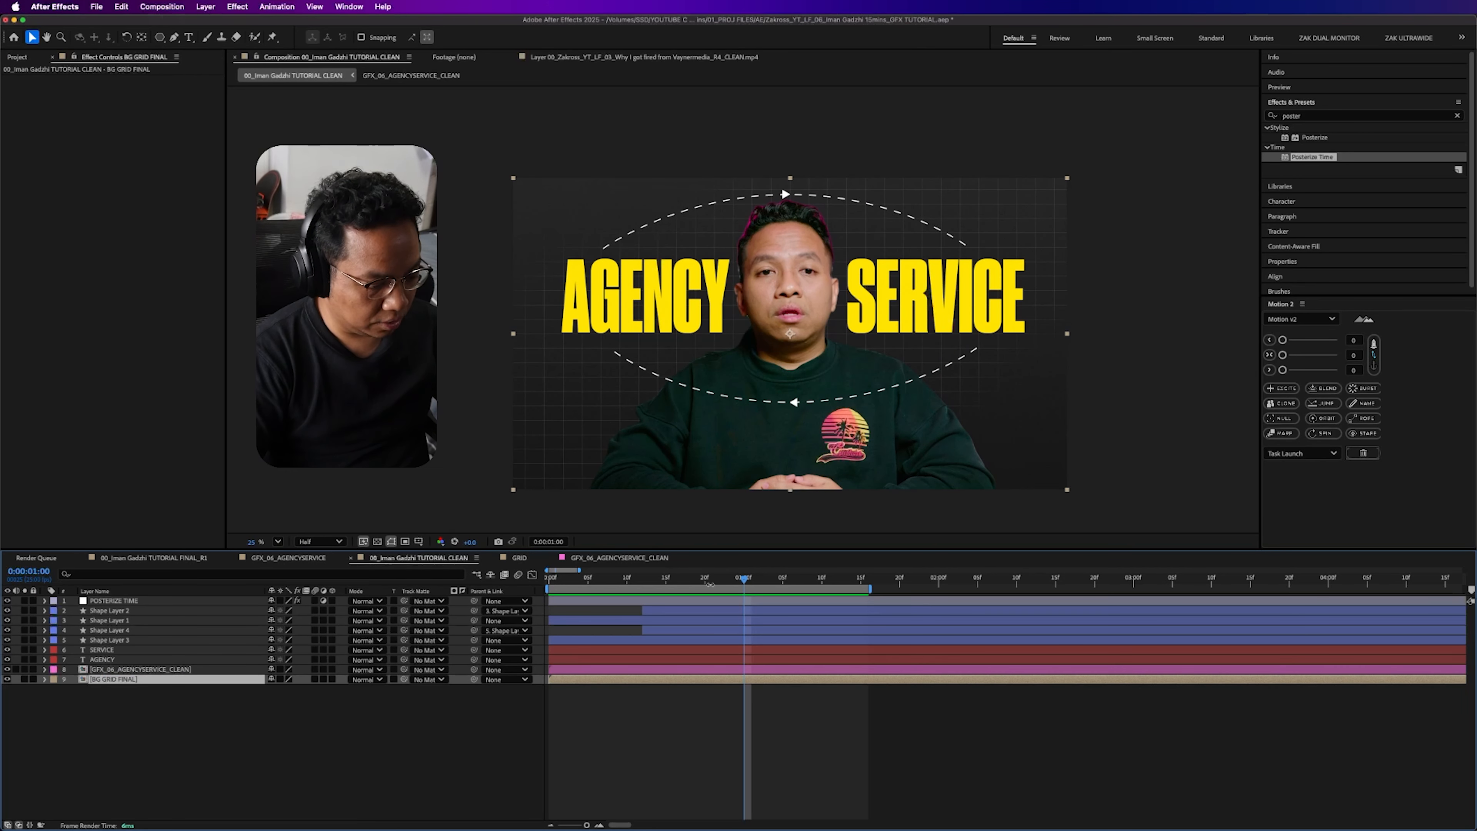
mouse_move(660, 577)
left_mouse_down()
mouse_move(649, 589)
mouse_move(665, 591)
left_mouse_up()
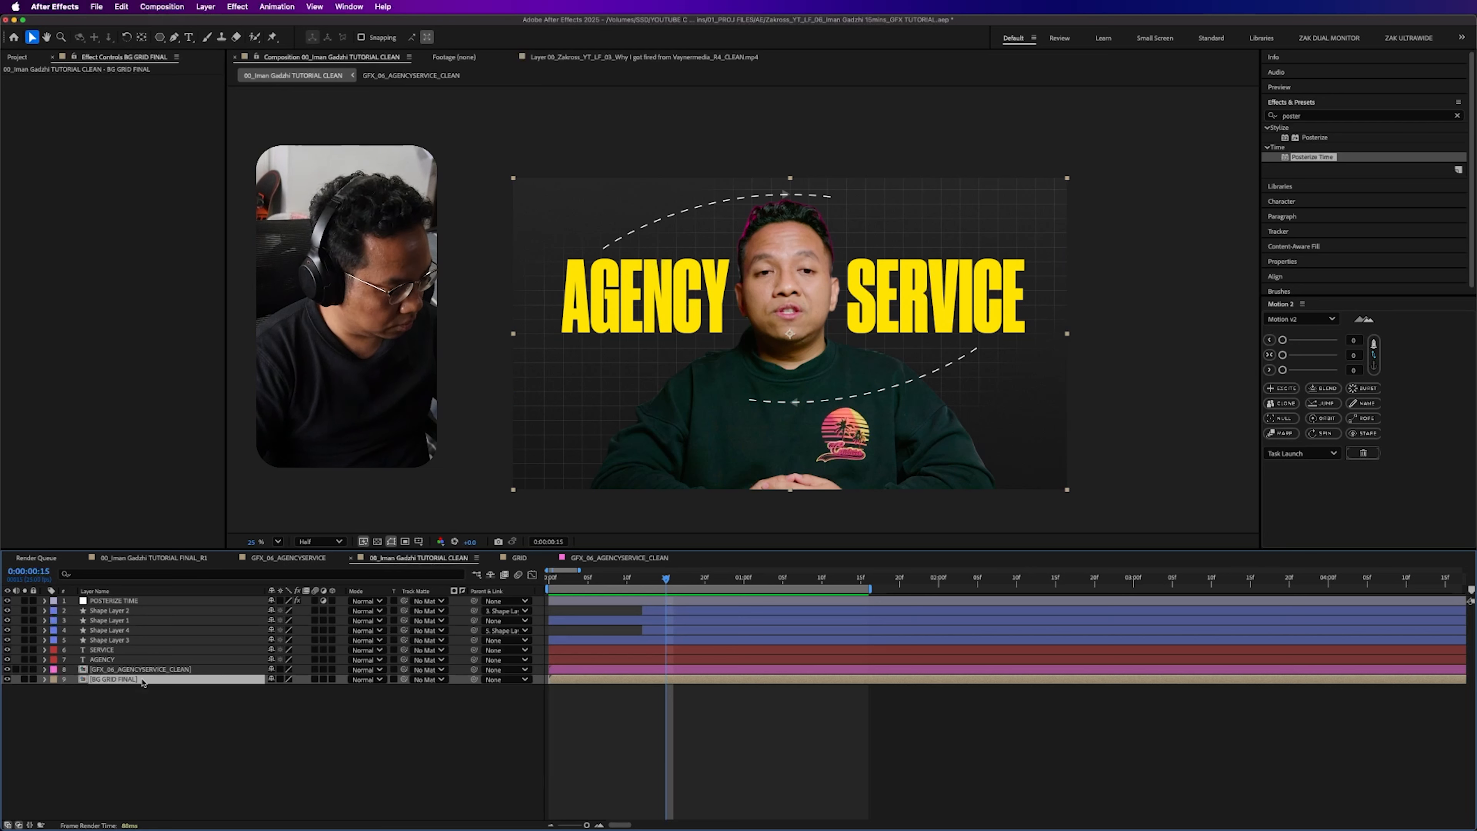
key("p")
left_click_drag(610, 586, 415, 580)
key("v")
left_click_drag(802, 264, 802, 554)
- Easy-ease the grid layer's Position keyframes and reshape the speed curve to peak early and slow down gradually
left_click(682, 701)
left_click_drag(690, 688, 426, 709)
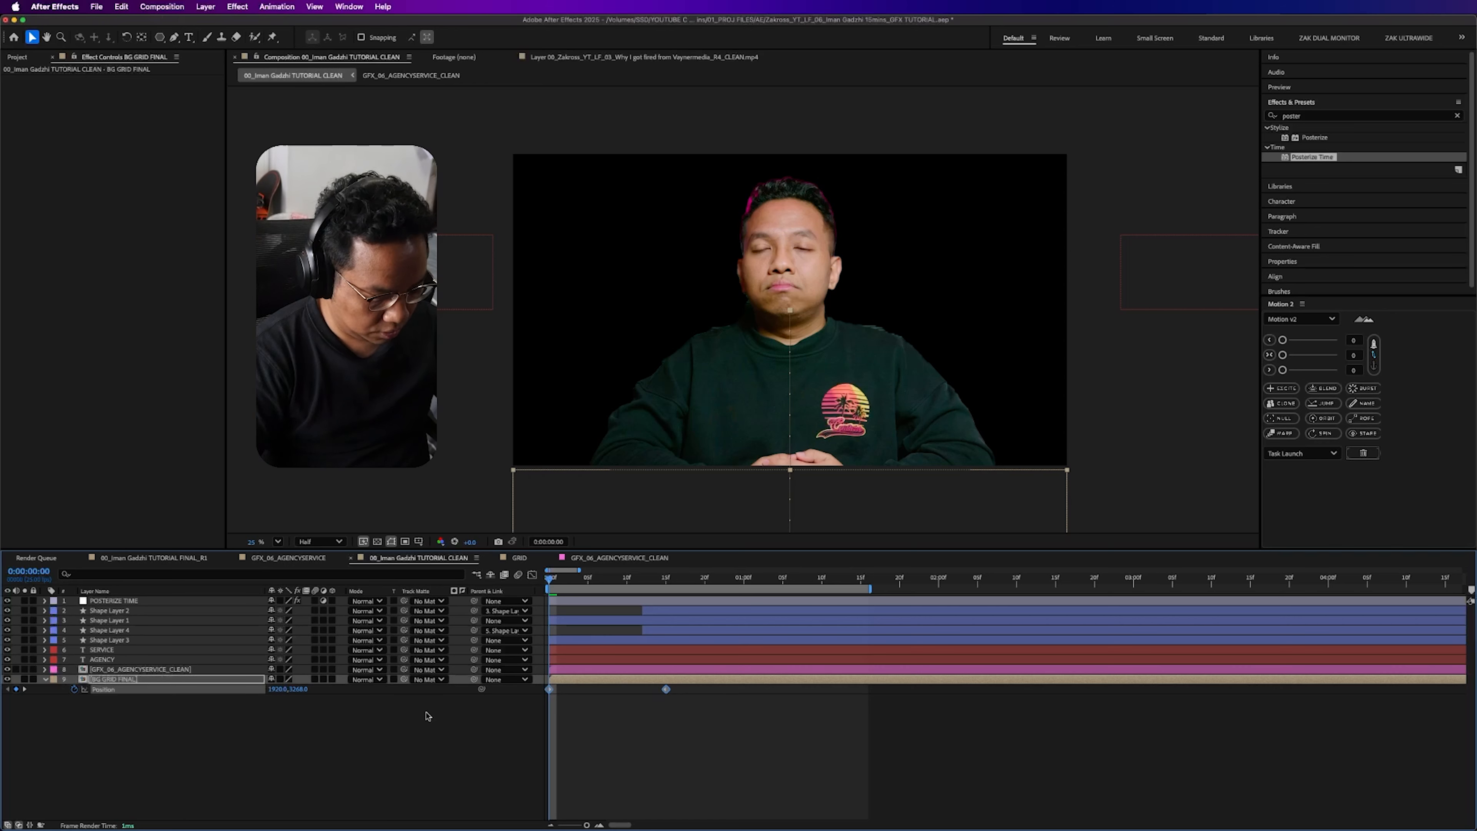
key("F9")
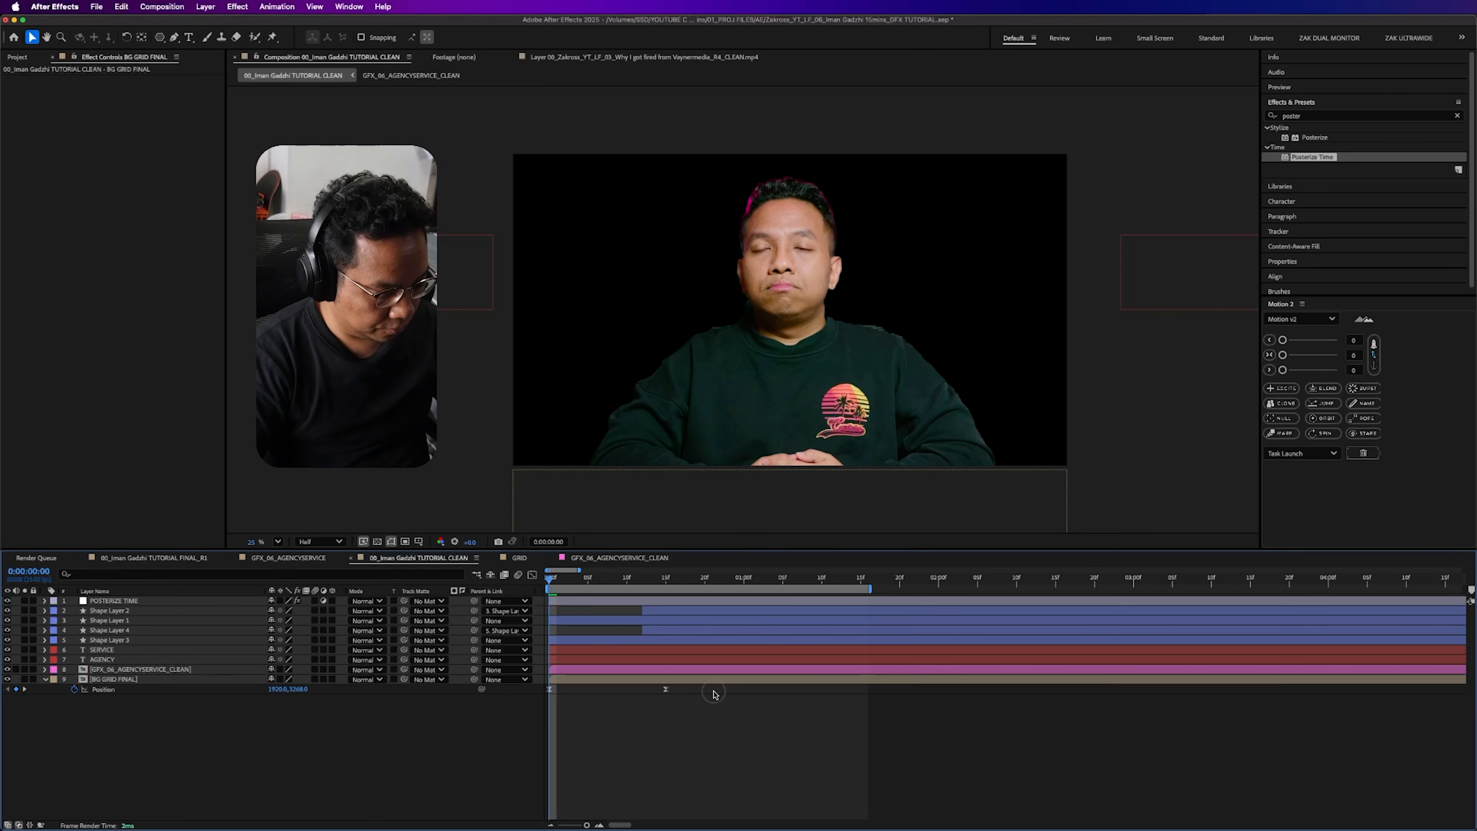
left_click(533, 575)
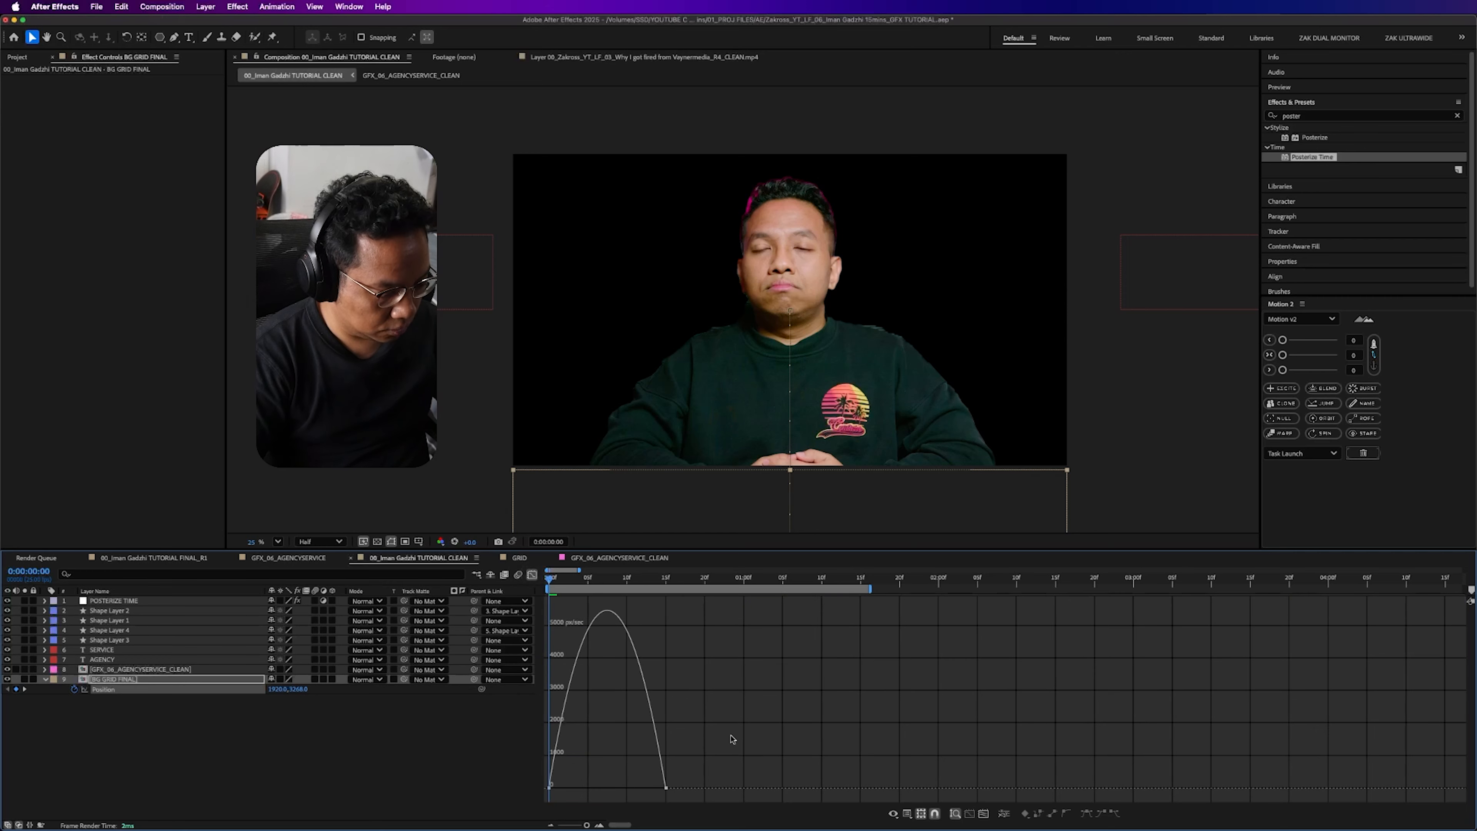
left_click_drag(647, 783, 544, 783)
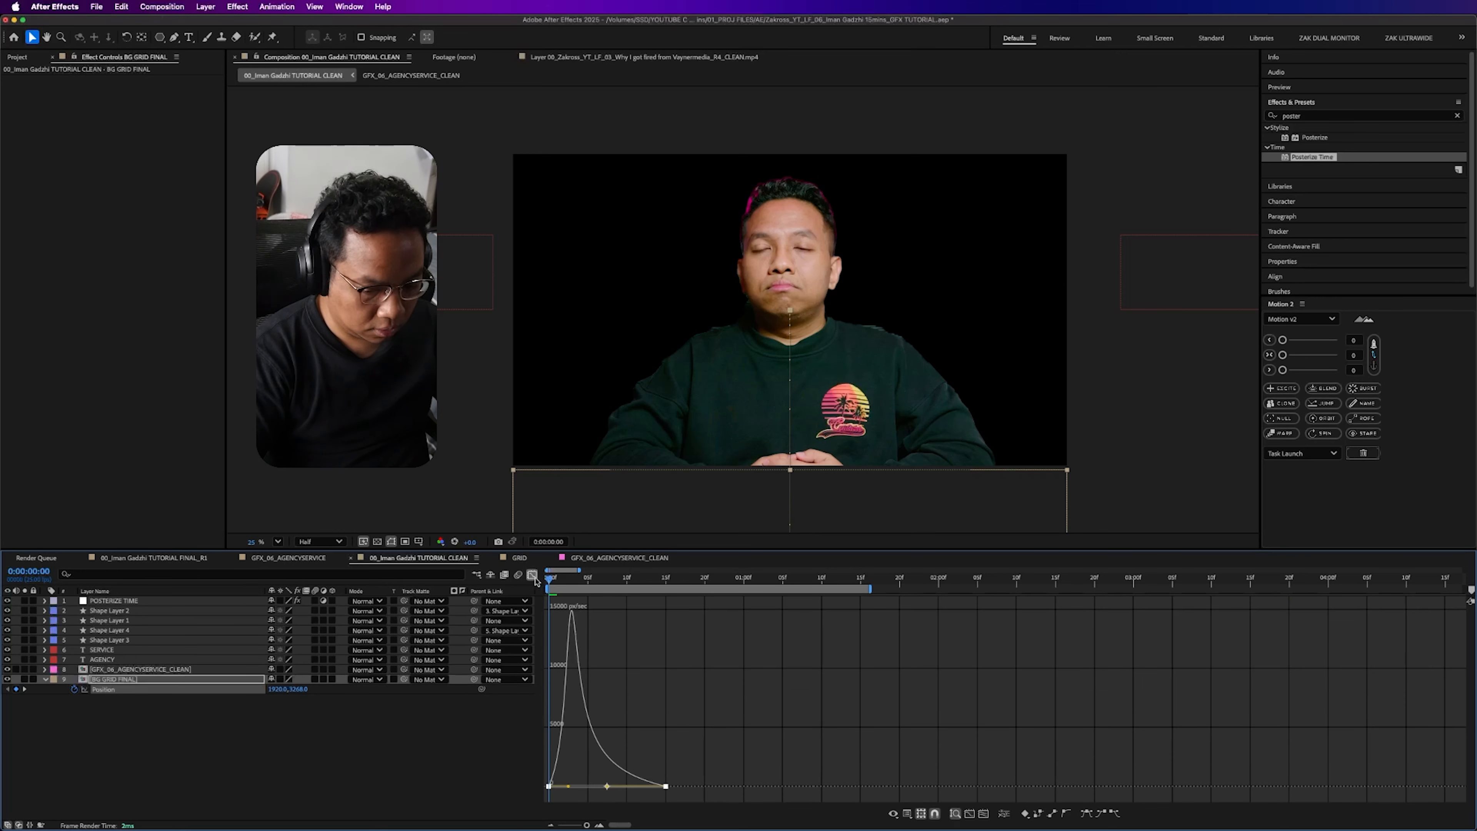
left_click(533, 575)
left_click(388, 718)
- Copy the presenter footage layer from the GFX_06_AGENCYSERVICE_CLEAN precomp into the main composition, placing it below BG GRID FINAL
left_click(160, 668)
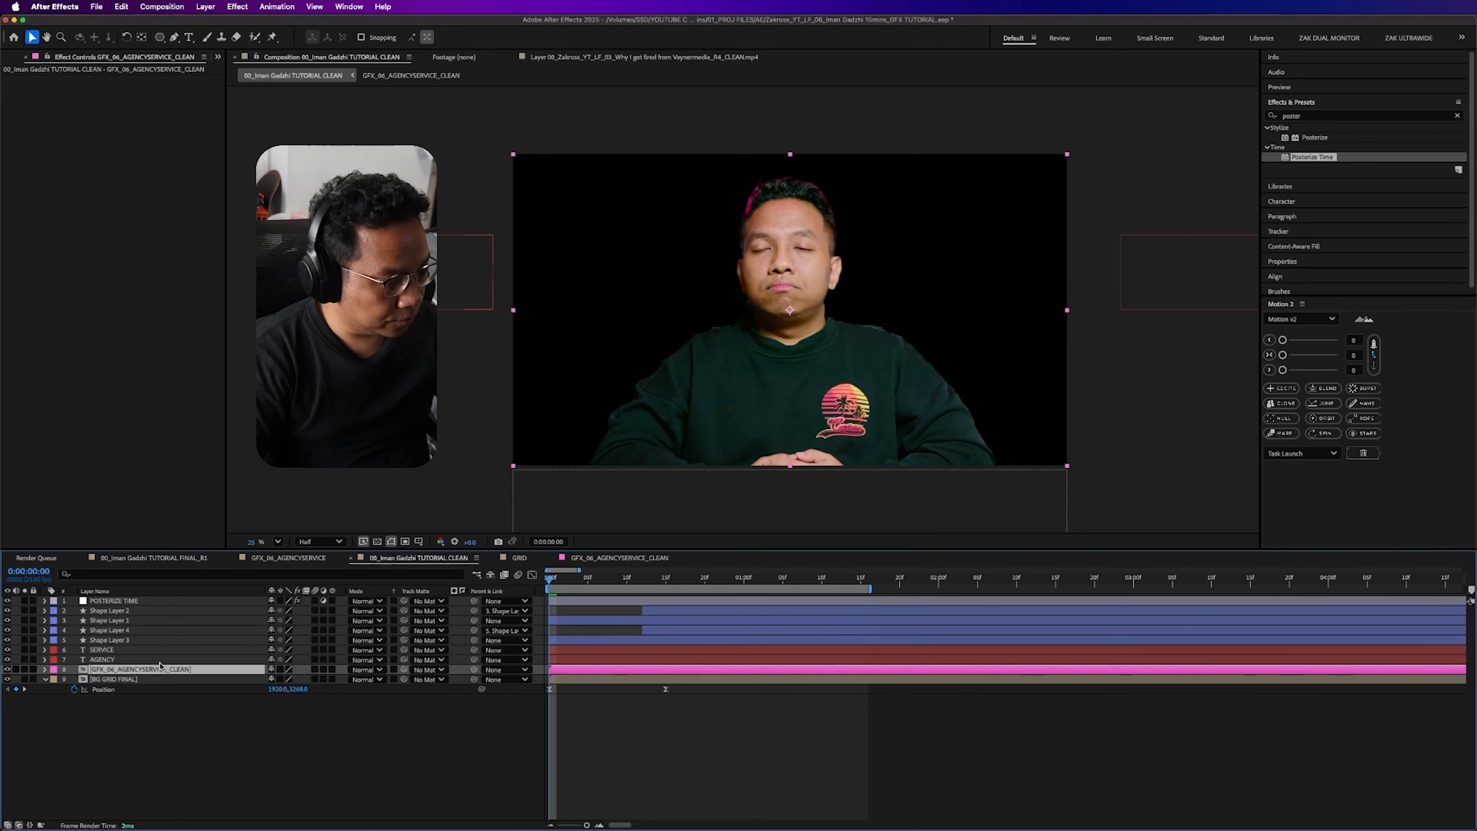
double_click(143, 673)
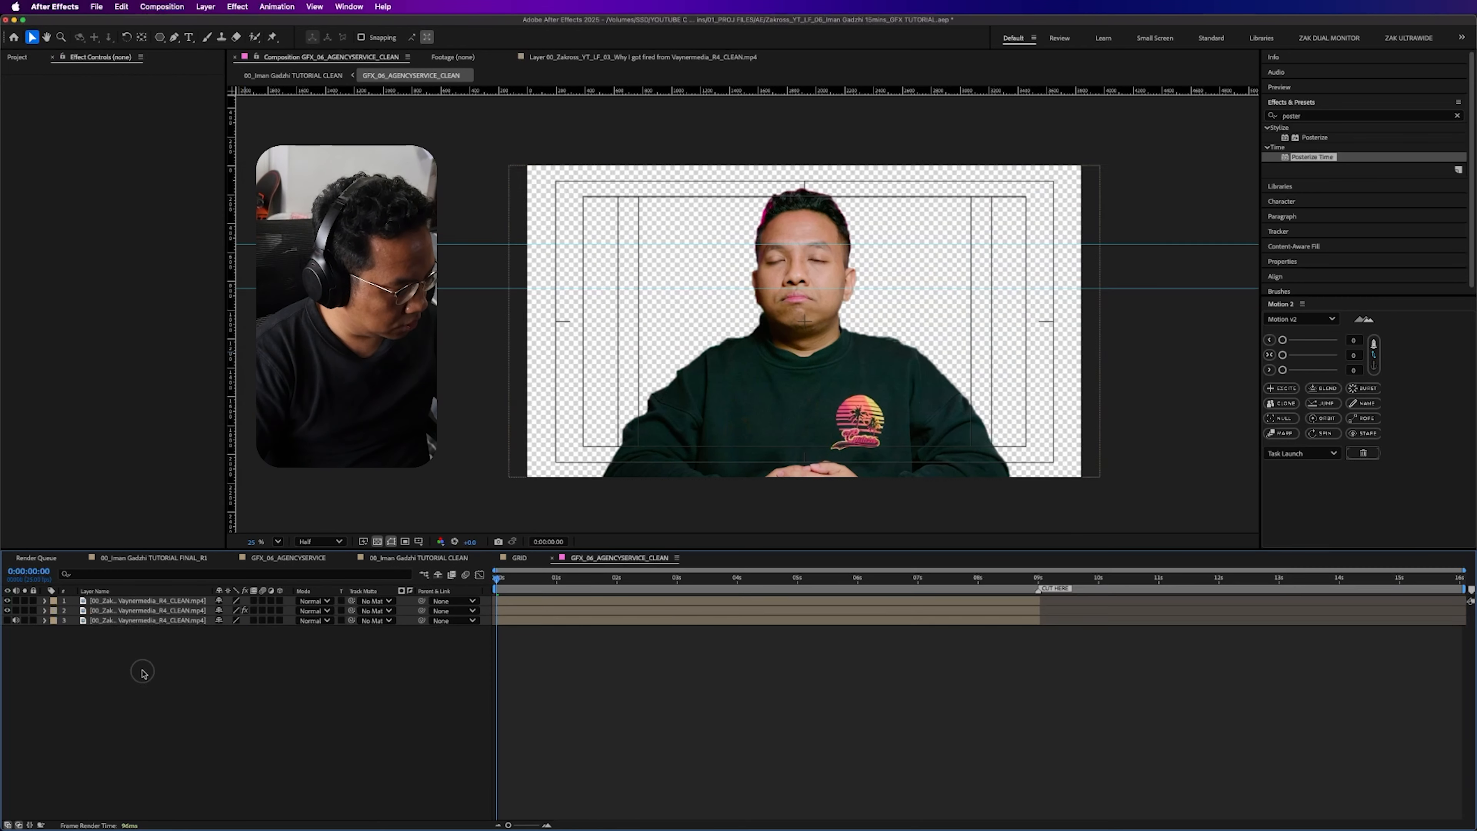
key("super+c")
left_click(187, 718)
key("Tab")
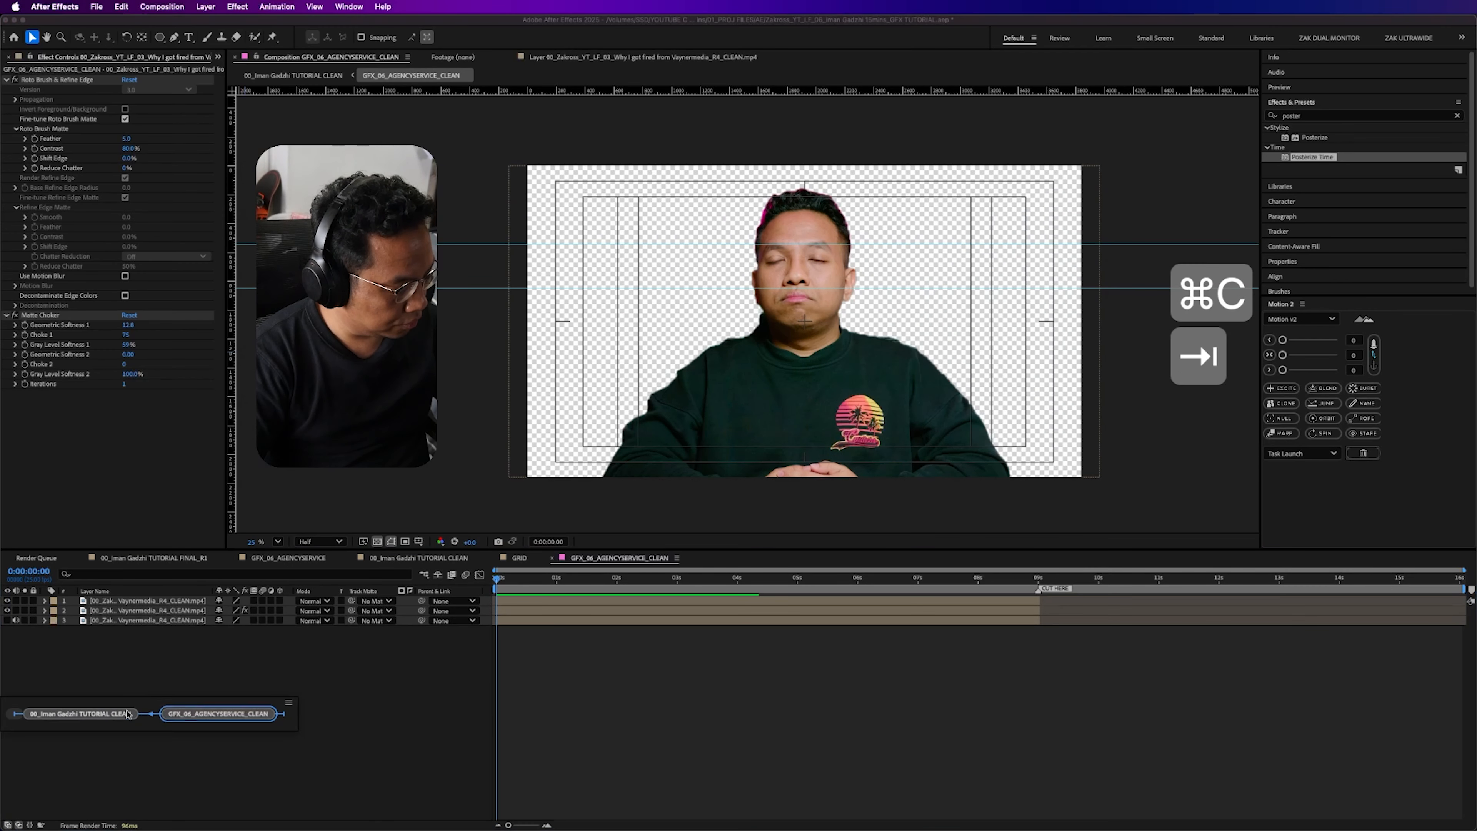
left_click(76, 715)
key("super+v")
left_click_drag(112, 601, 98, 715)
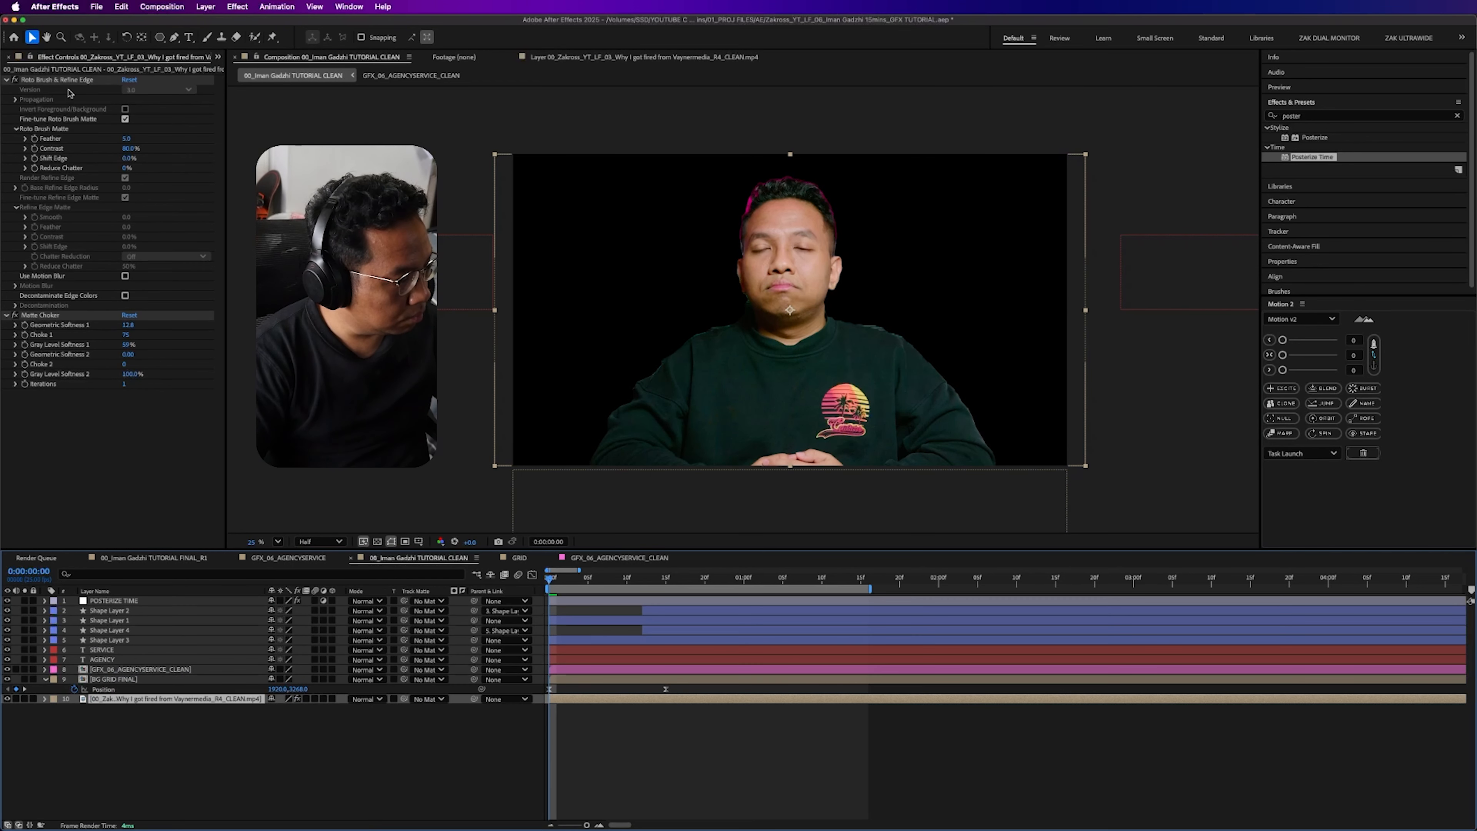
- Remove the Roto Brush & Refine Edge and Matte Choker effects from the pasted footage and scrub through the result
left_click(58, 79)
key("Delete")
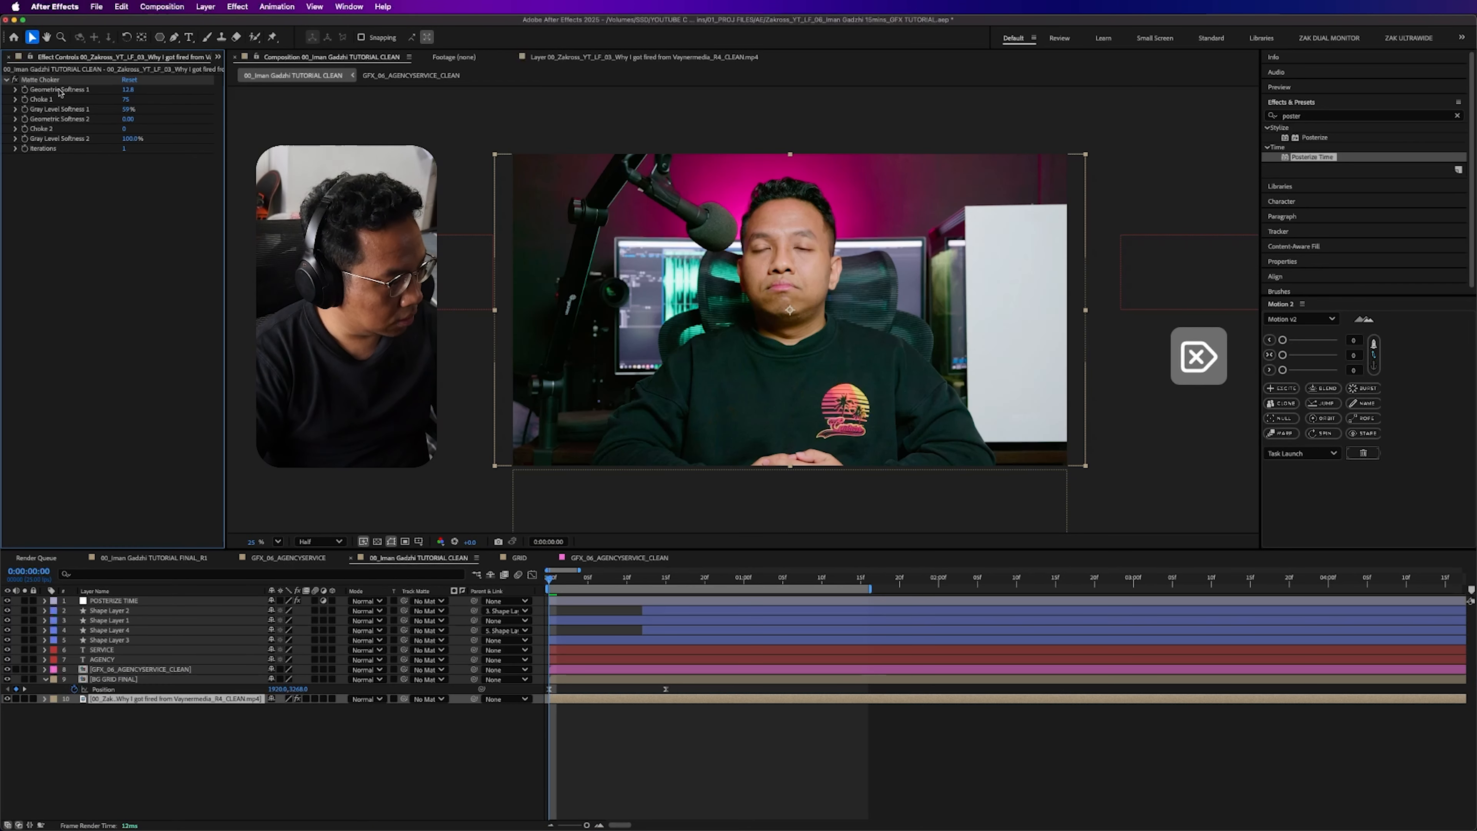
left_click(54, 81)
key("Delete")
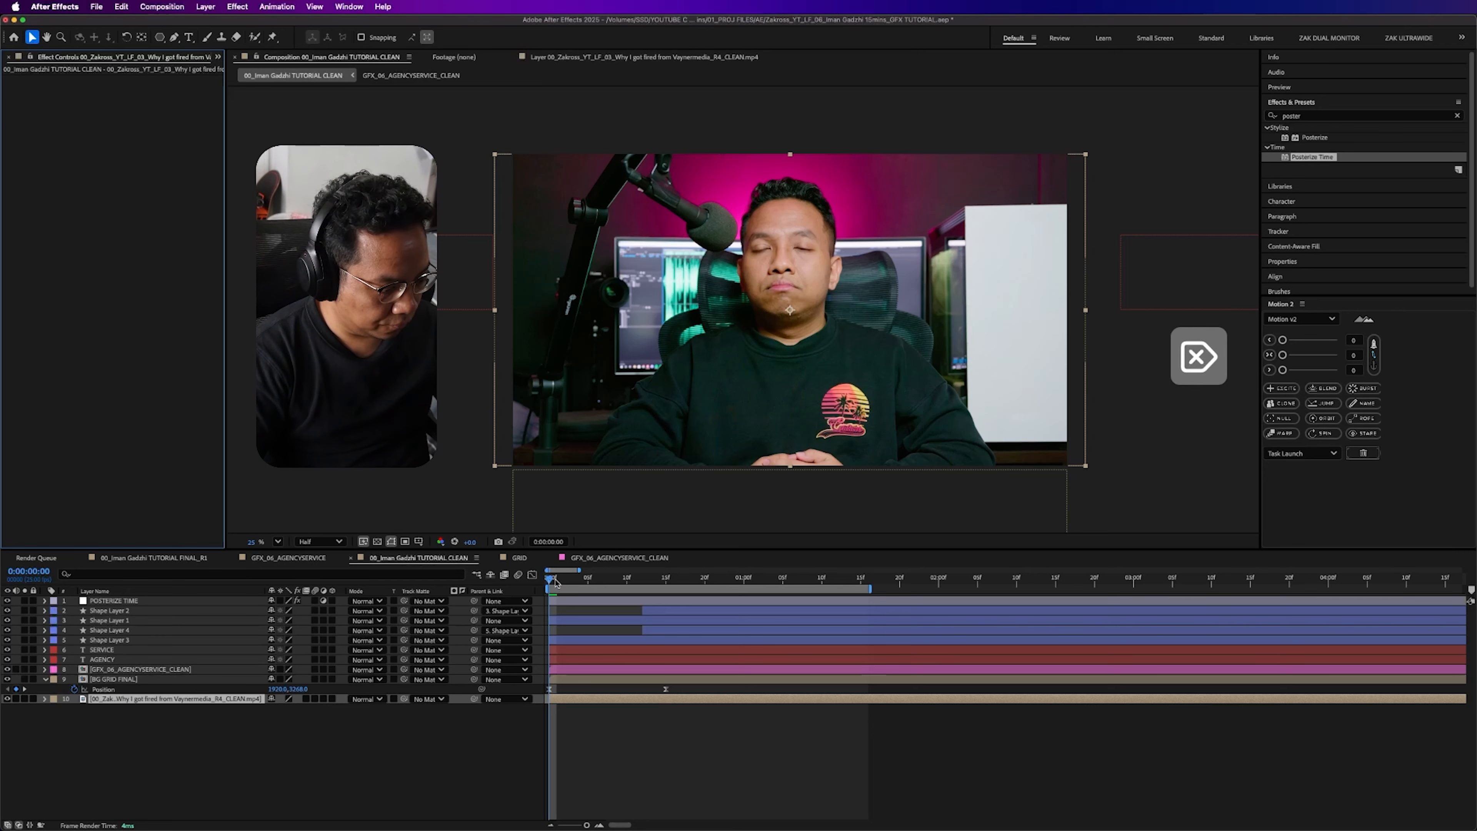
left_click_drag(556, 582, 685, 594)
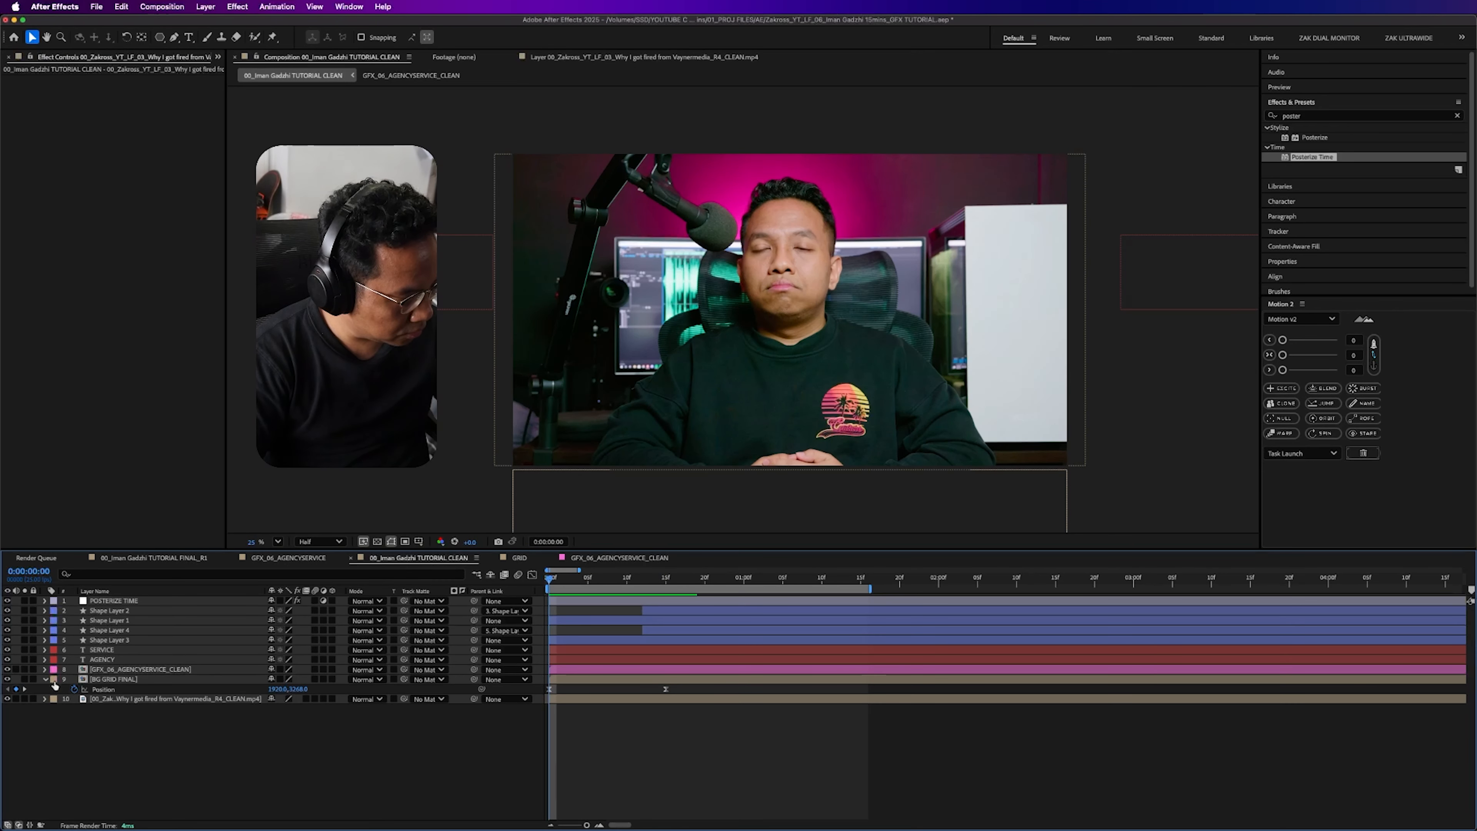
- Shift the four shape layers, both titles and BG GRID FINAL together so their animation starts at 0:00:00:10
left_click(46, 682)
left_click(113, 679)
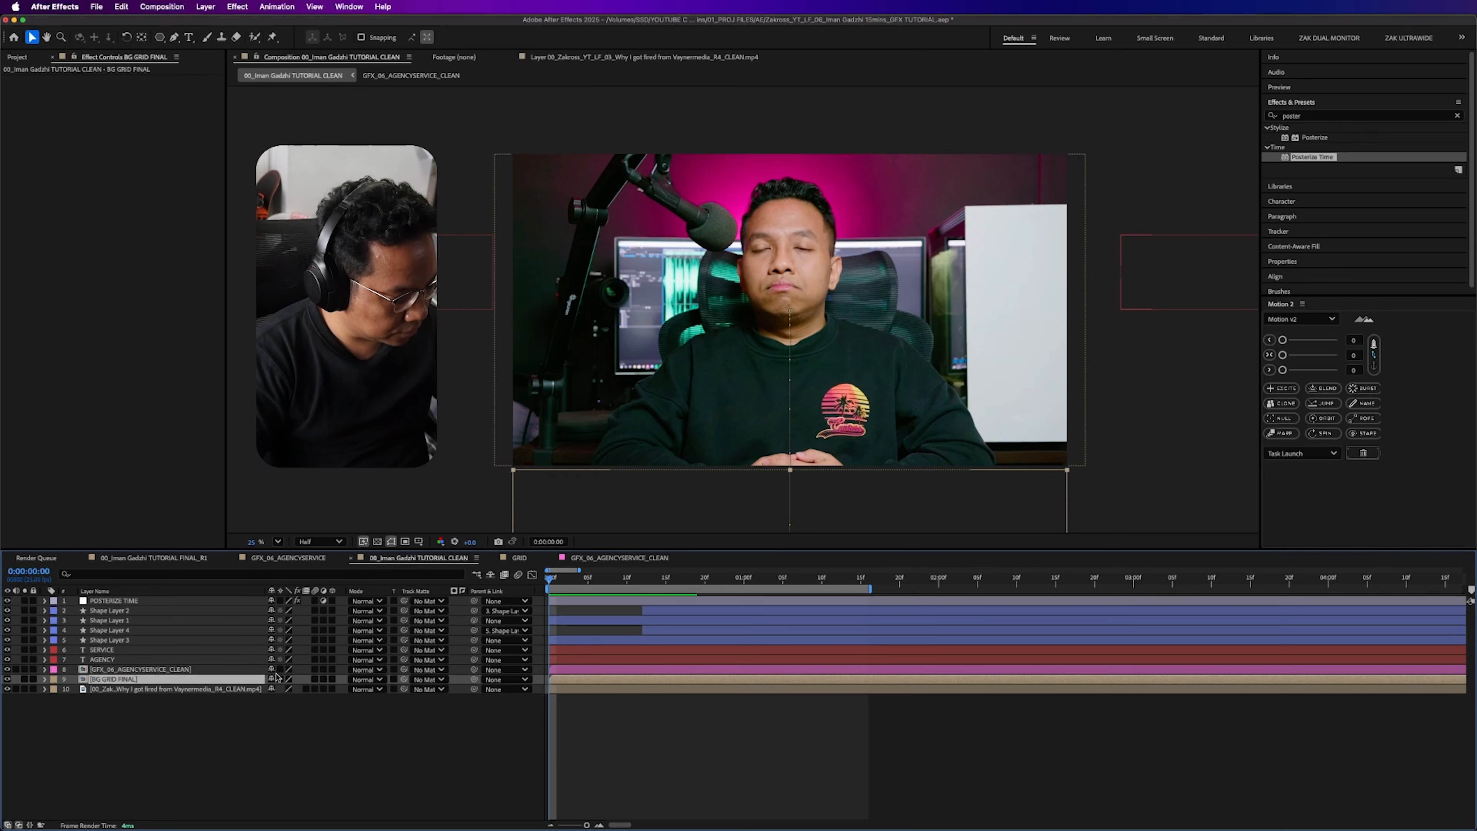
left_click(124, 660, "super")
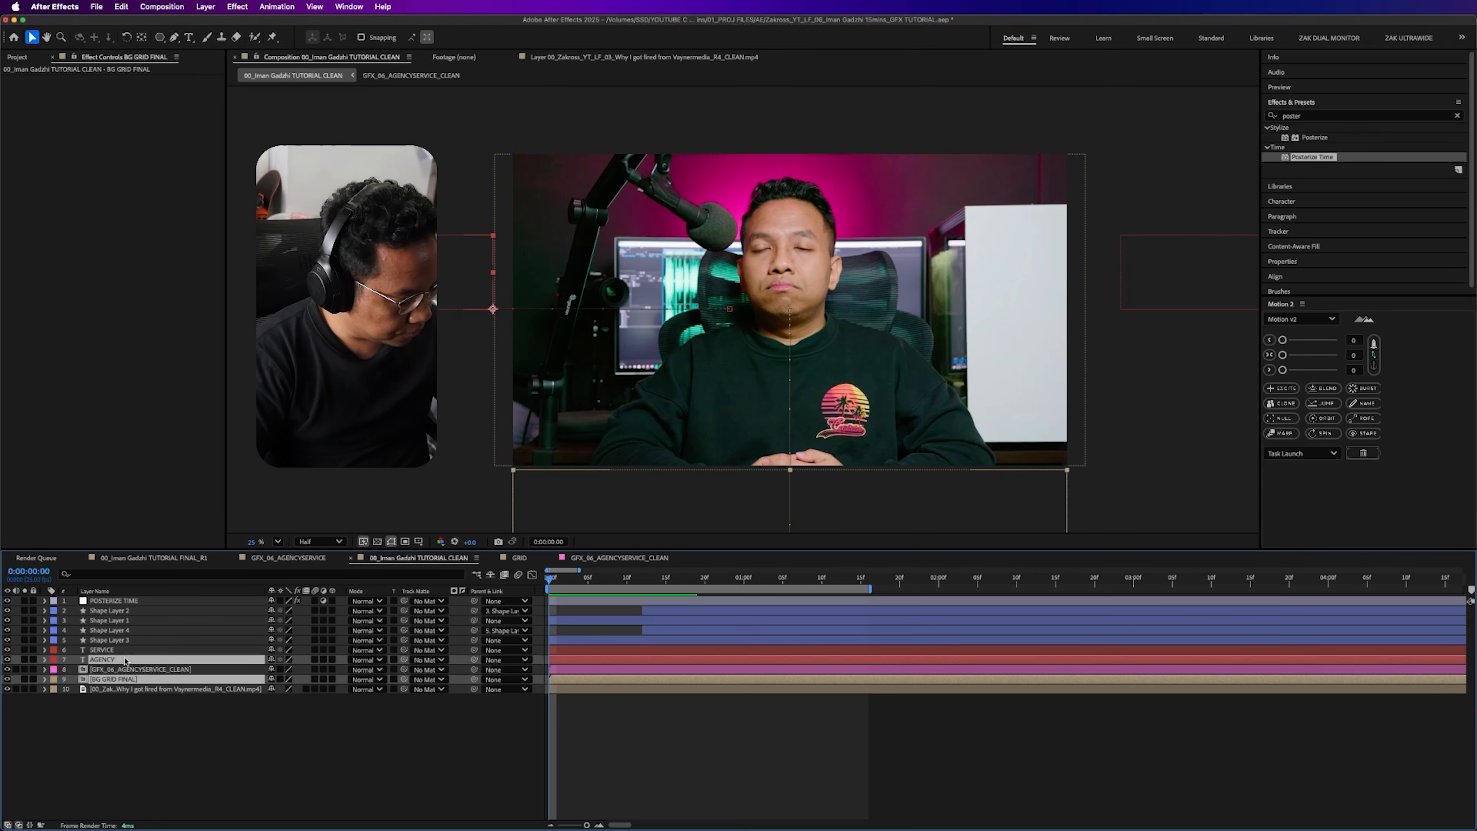
left_click(111, 650, "super")
left_click(116, 640, "super")
left_click(121, 621, "super")
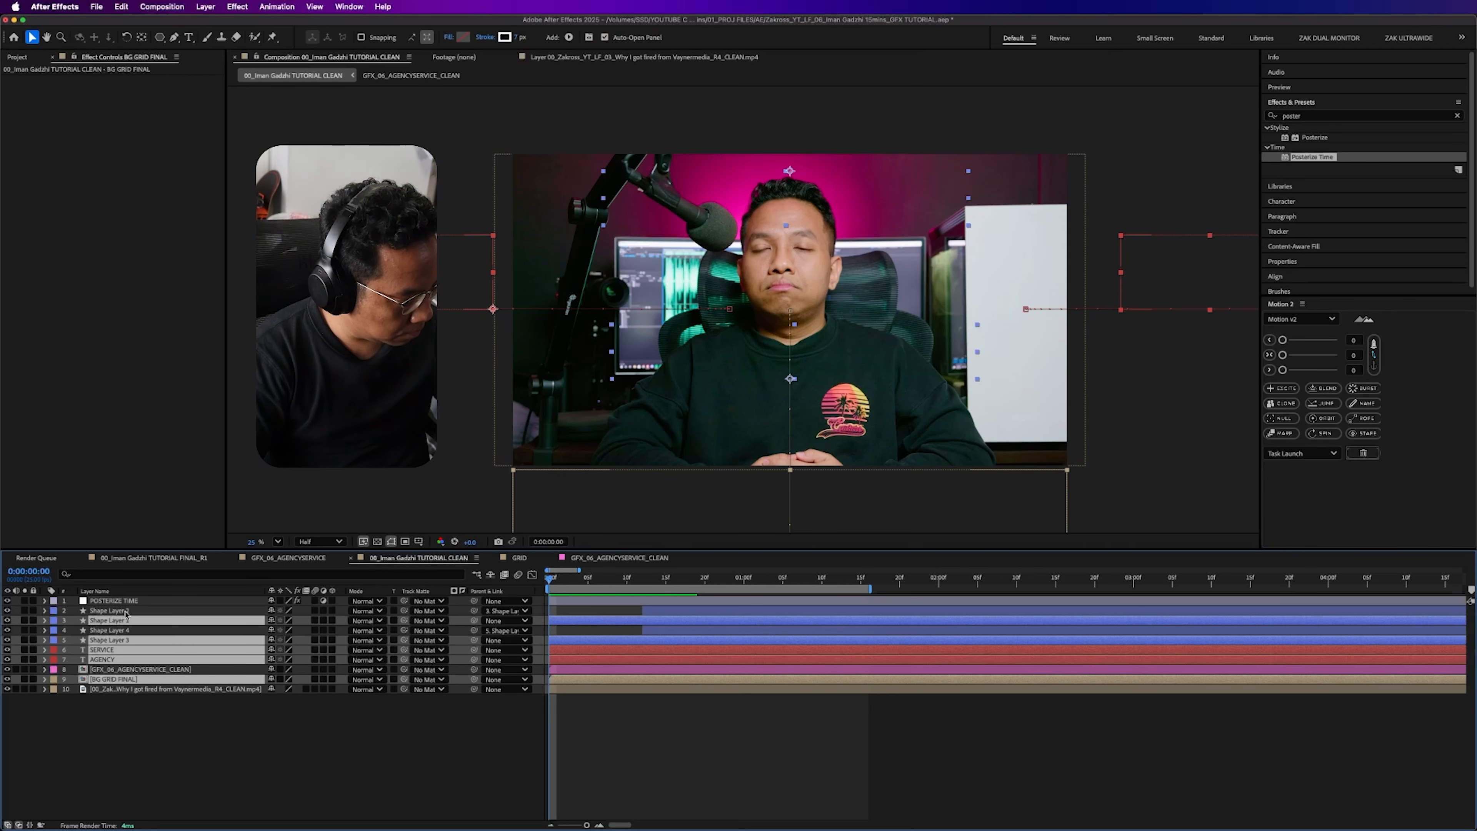
left_click(125, 611, "super")
left_click(119, 630, "super")
mouse_move(604, 582)
left_mouse_down()
mouse_move(642, 582)
mouse_move(626, 582)
left_mouse_up()
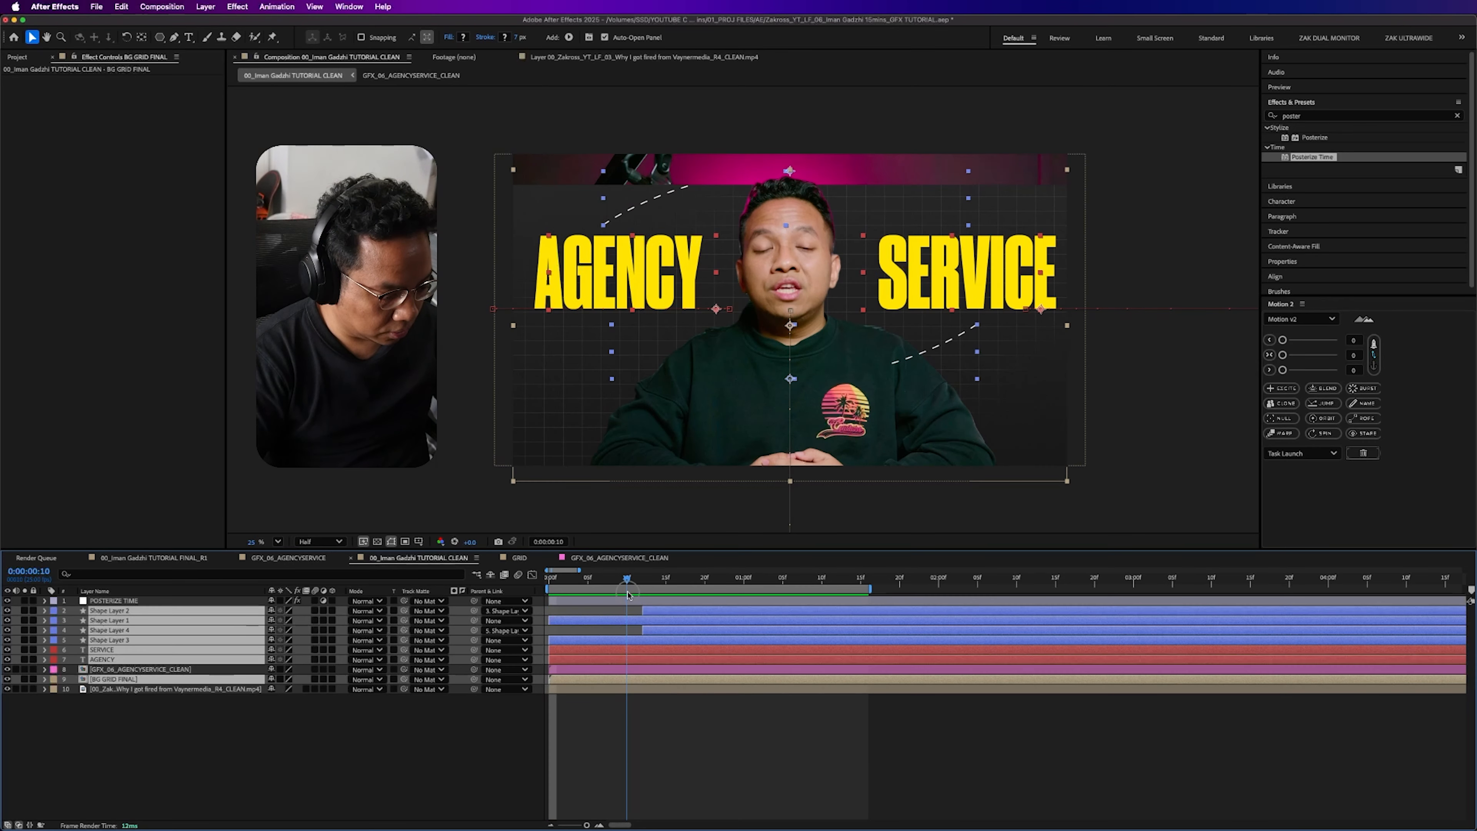
key("bracketleft")
left_click(680, 745)
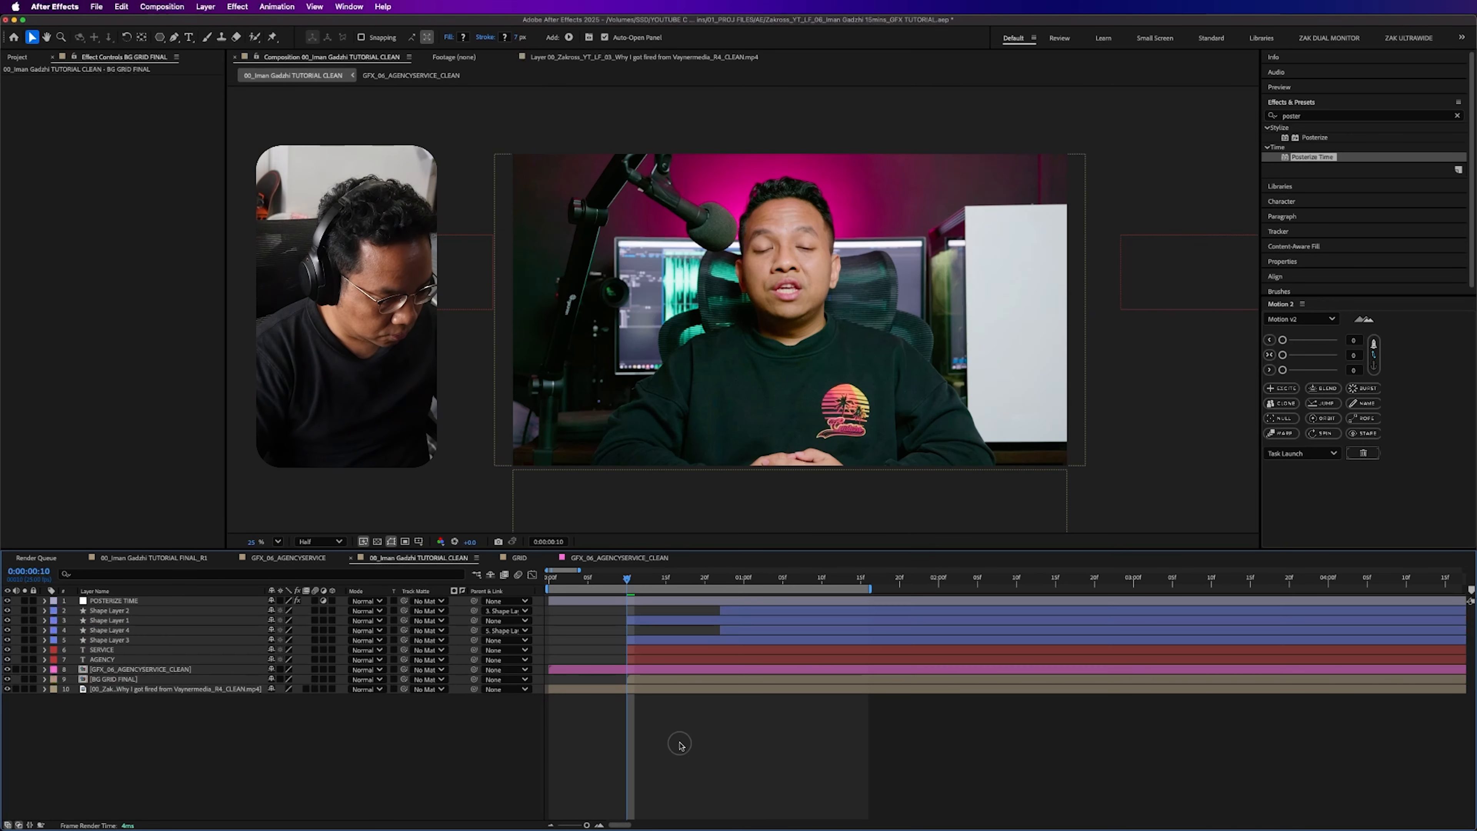
- Shift the four shape layers and both titles ten frames later so the titles start at 0:00:00:20
left_click(650, 642)
key("super+z")
key("super+z")
left_click_drag(627, 581, 768, 625)
- Set the work area's end at 0:00:02:00 and preview the animation
left_click_drag(836, 580, 939, 580)
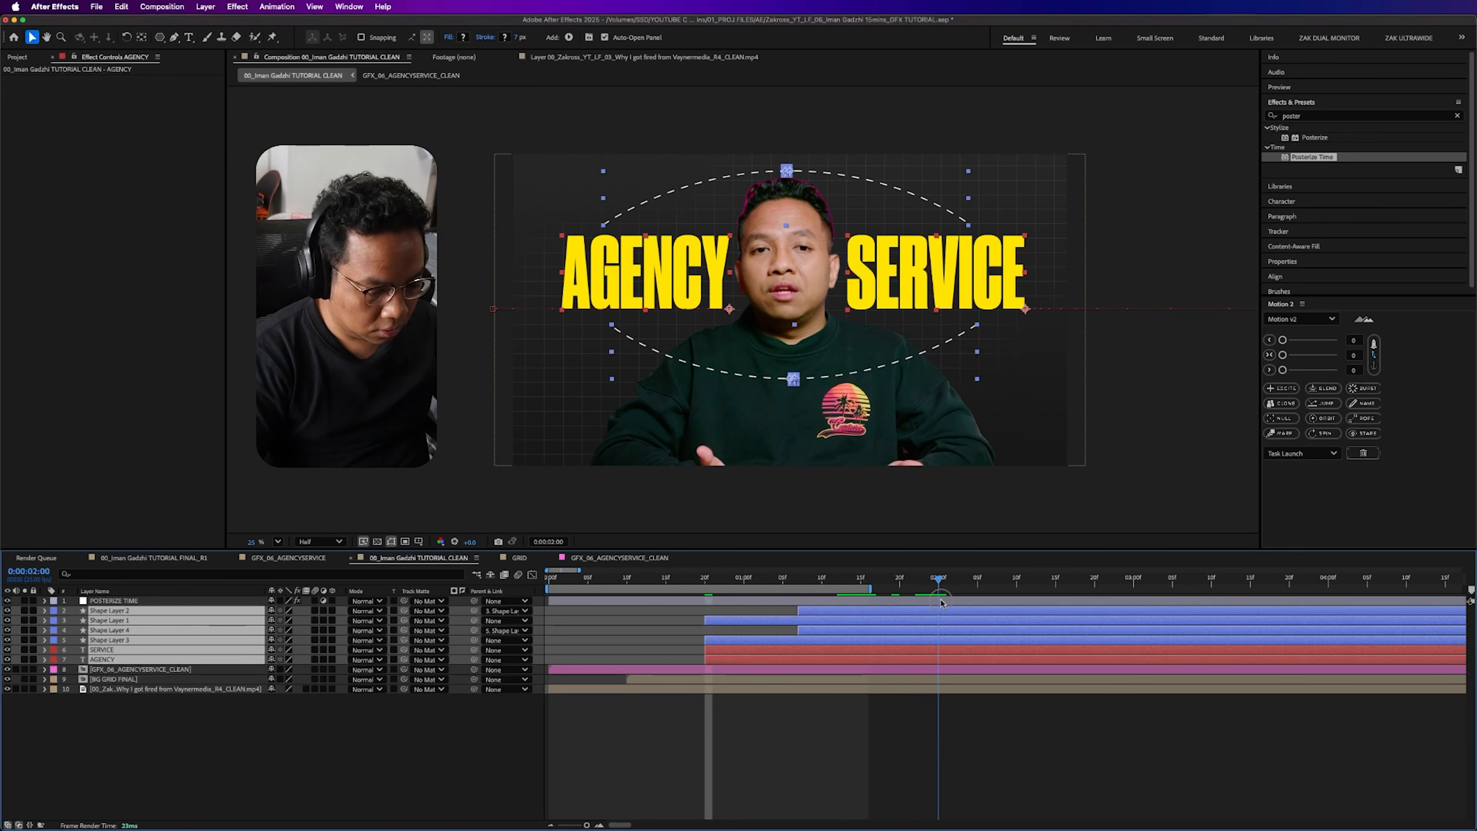
key("n")
left_click(832, 706)
key("space")
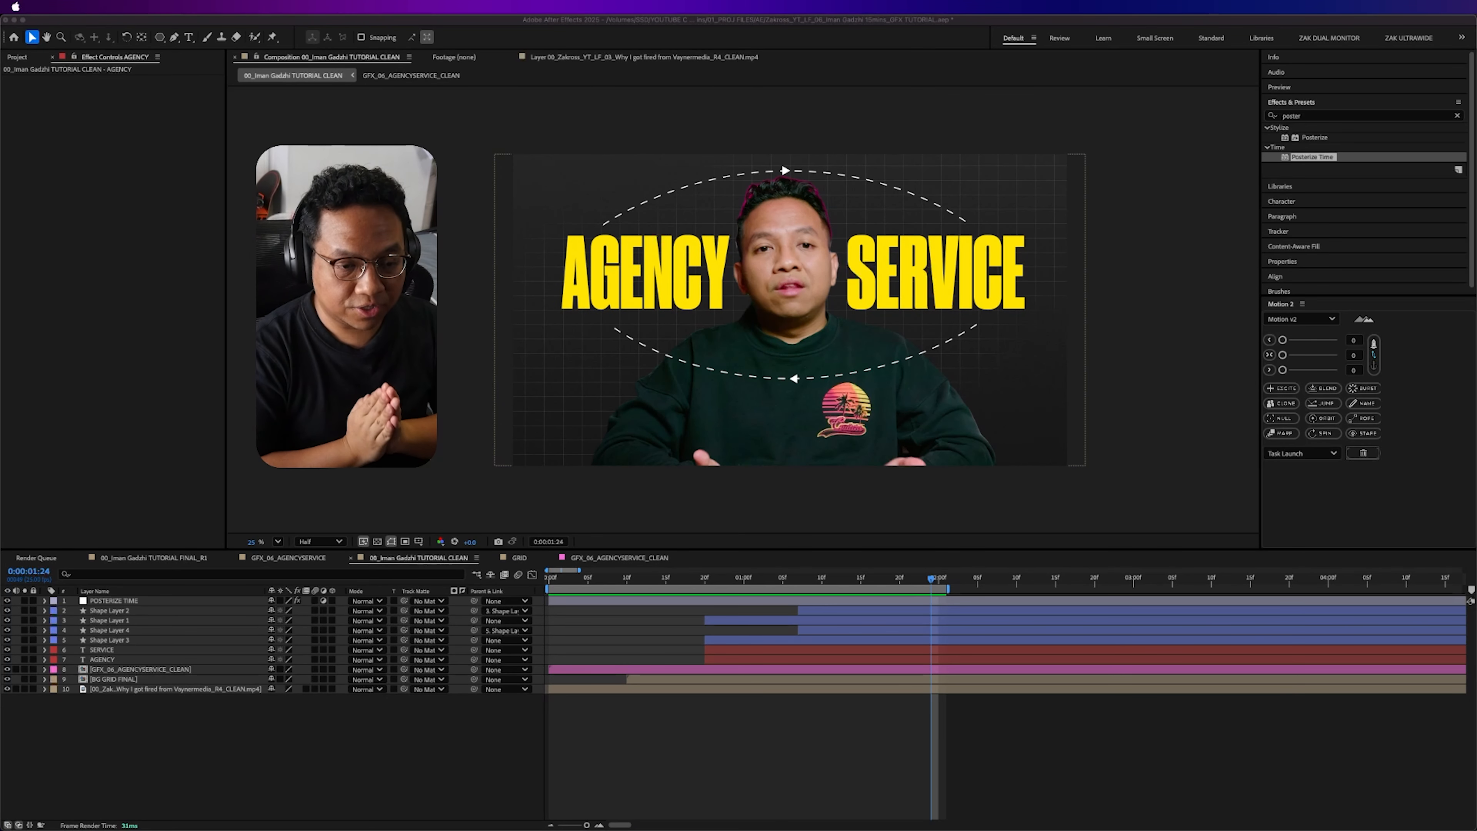
- Turn on 3D for the shape layers, both titles, the presenter precomp, BG GRID FINAL and the original footage
left_click(216, 742)
left_click(116, 679)
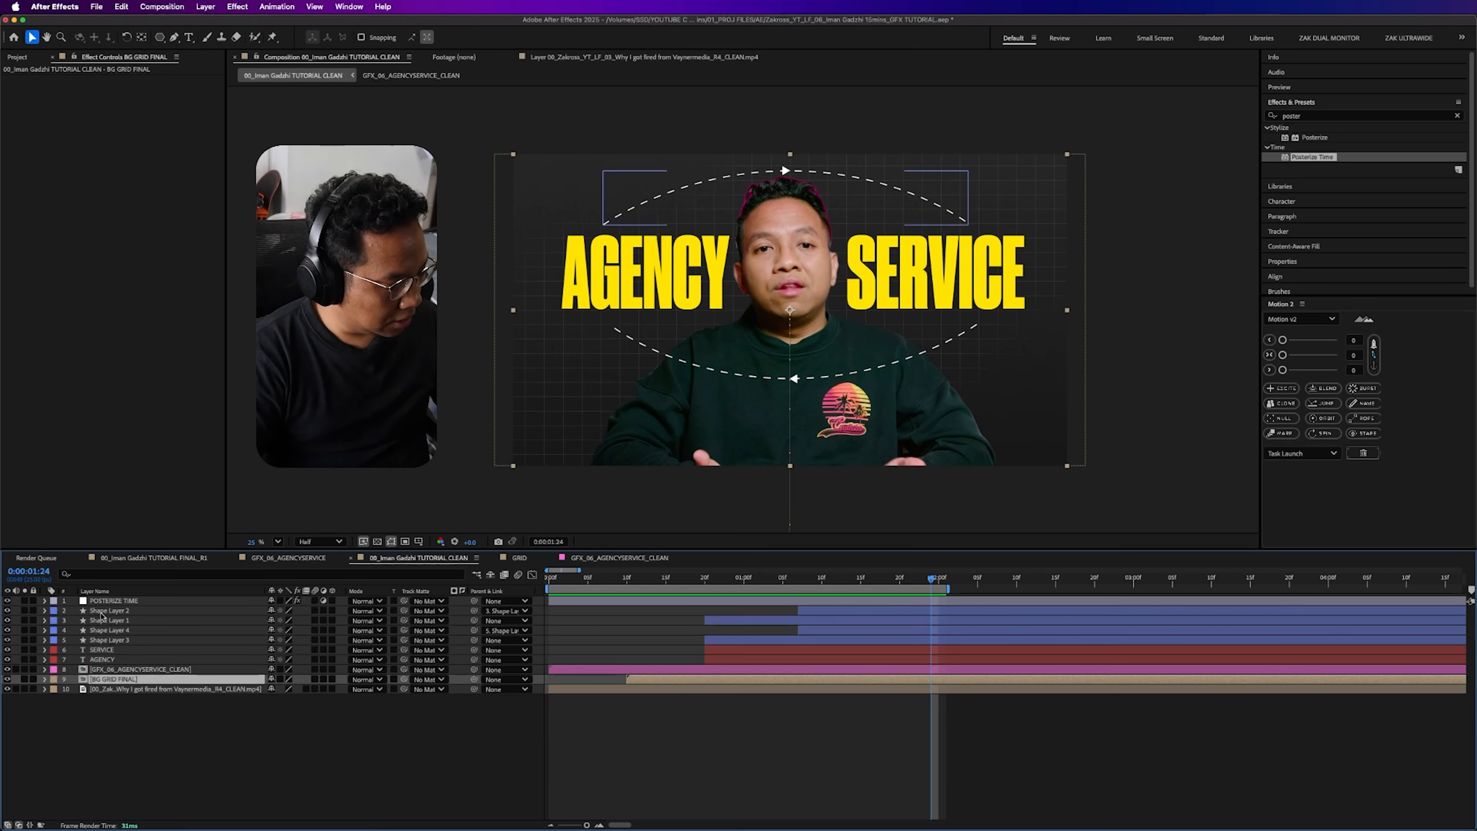
left_click(134, 690)
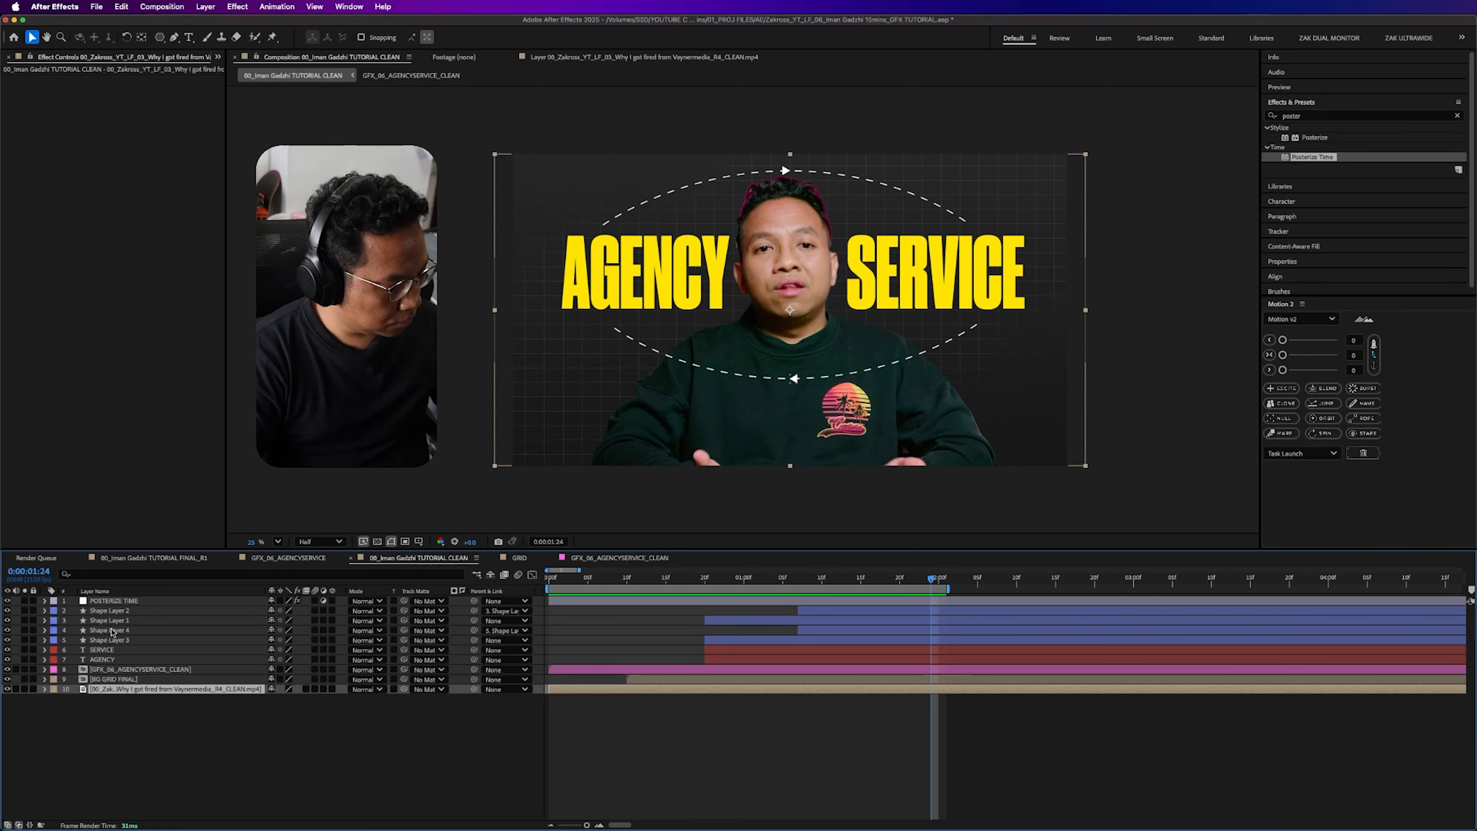
left_click(111, 605, "shift")
left_click(431, 601, "super")
left_click(331, 611)
left_click(349, 767)
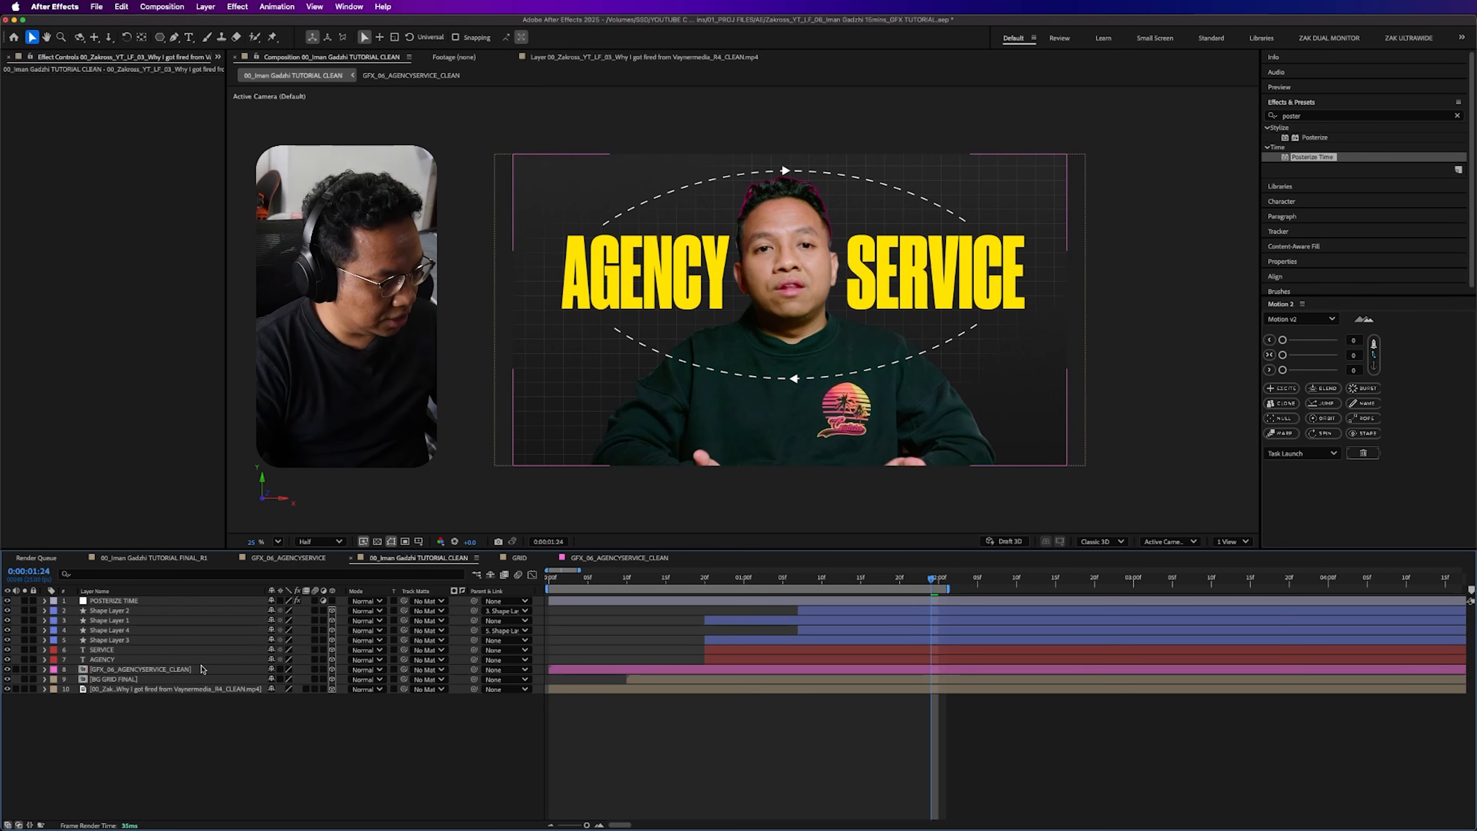
- Create a new camera layer in the main composition with the default camera settings
right_click(182, 749)
mouse_move(290, 679)
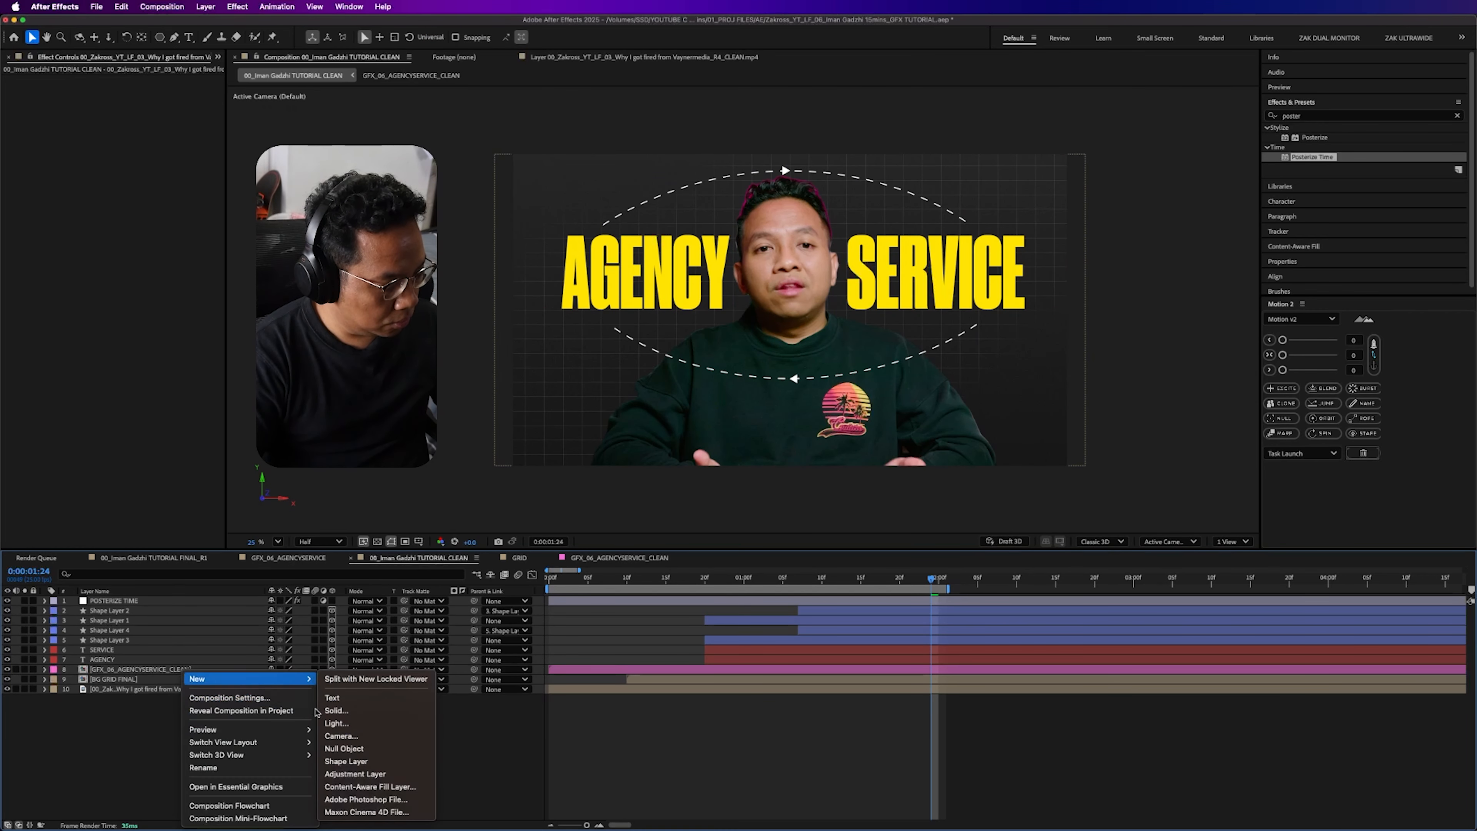
left_click(360, 751)
left_click(921, 545)
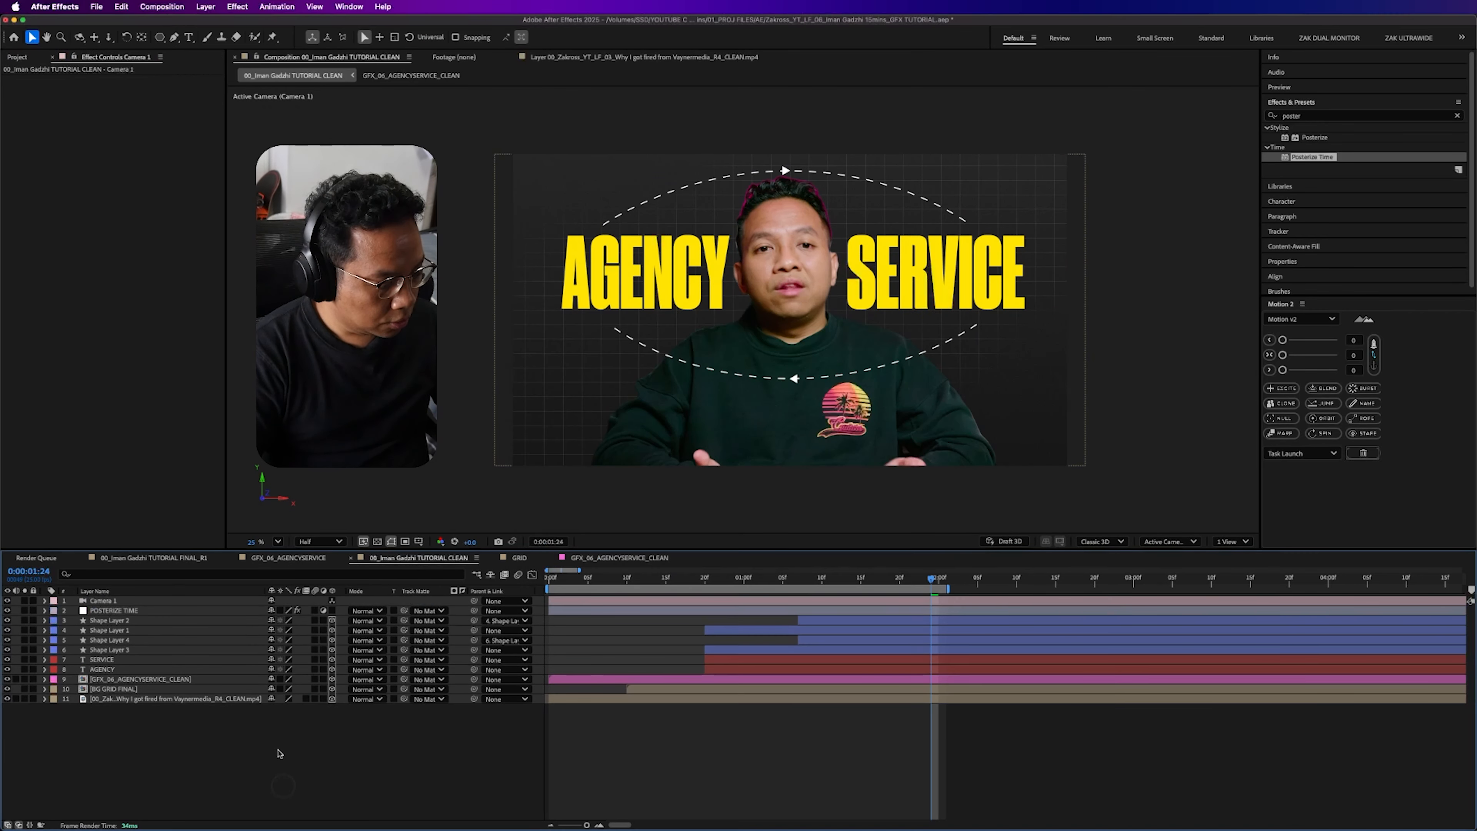
- Try moving the view vertically with the camera tools on Camera 1, and undo the move
left_click(133, 602)
key("c")
key("c")
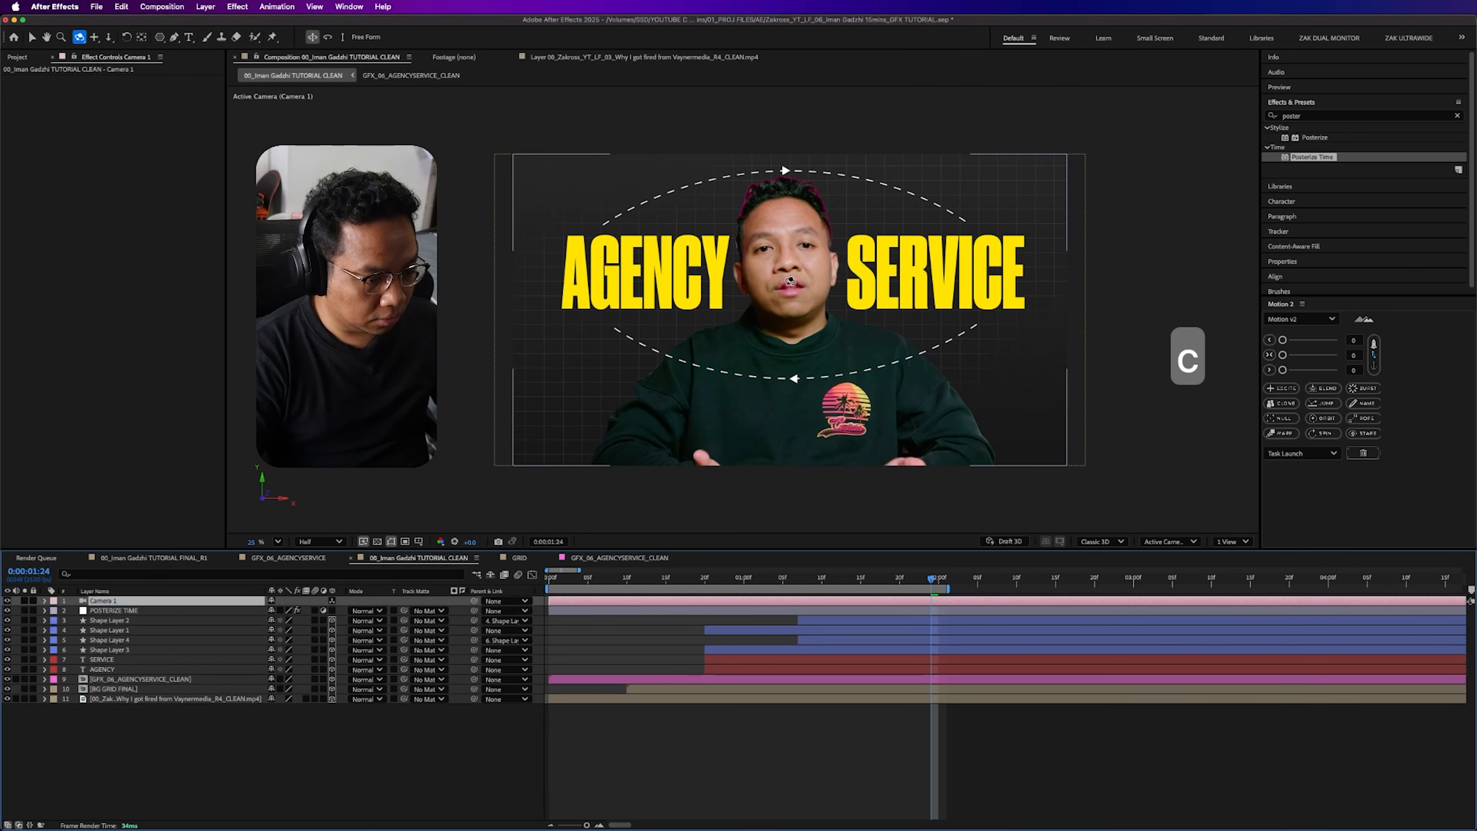
key("c")
key("c")
key("c")
left_click_drag(790, 279, 805, 200)
key("super+z")
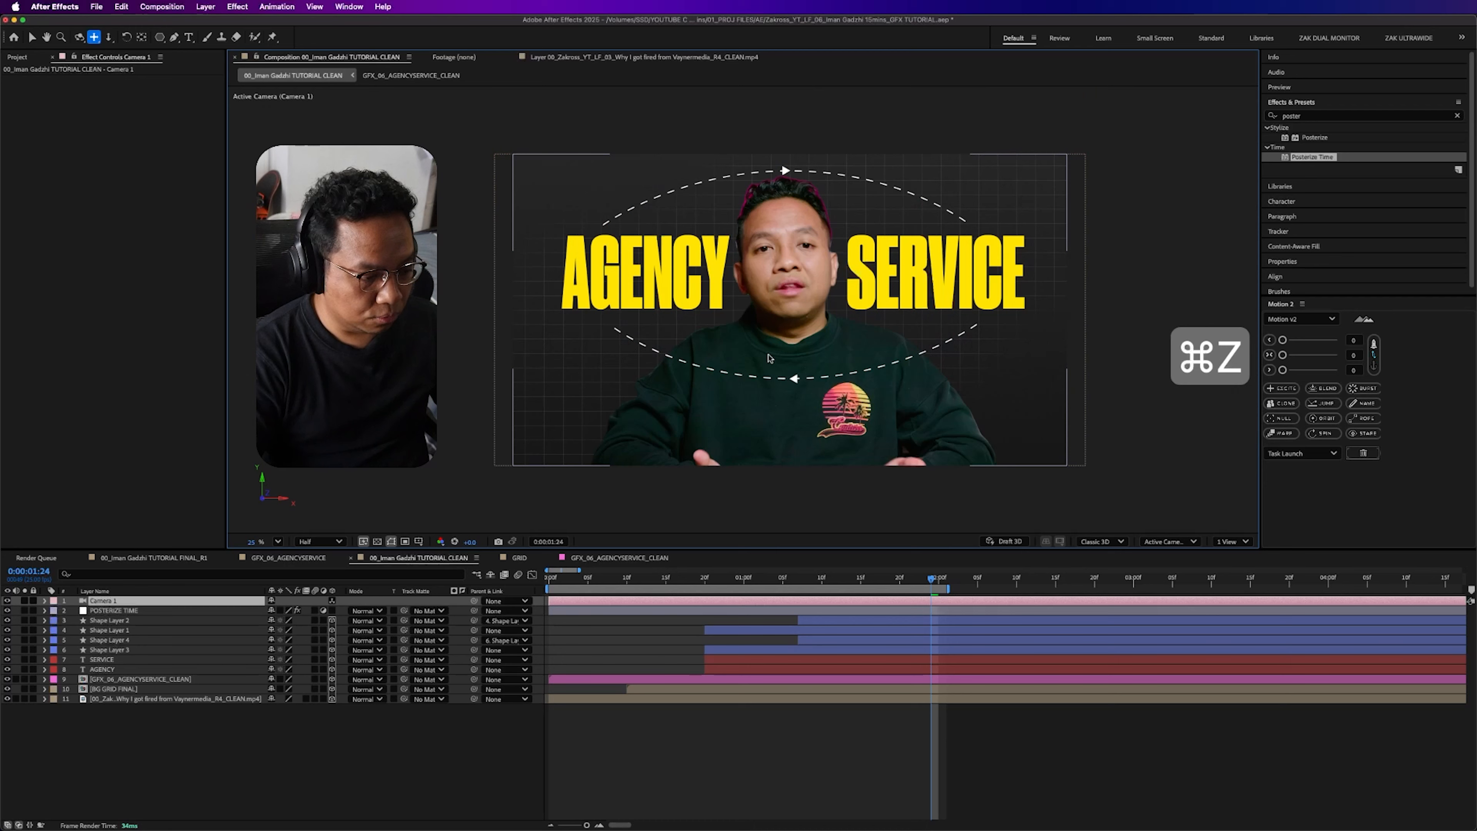
- Keyframe Camera 1's Position at 0:00:02:15 and pan the camera below the graphics at 0:00:03:00
left_click_drag(791, 583, 1053, 600)
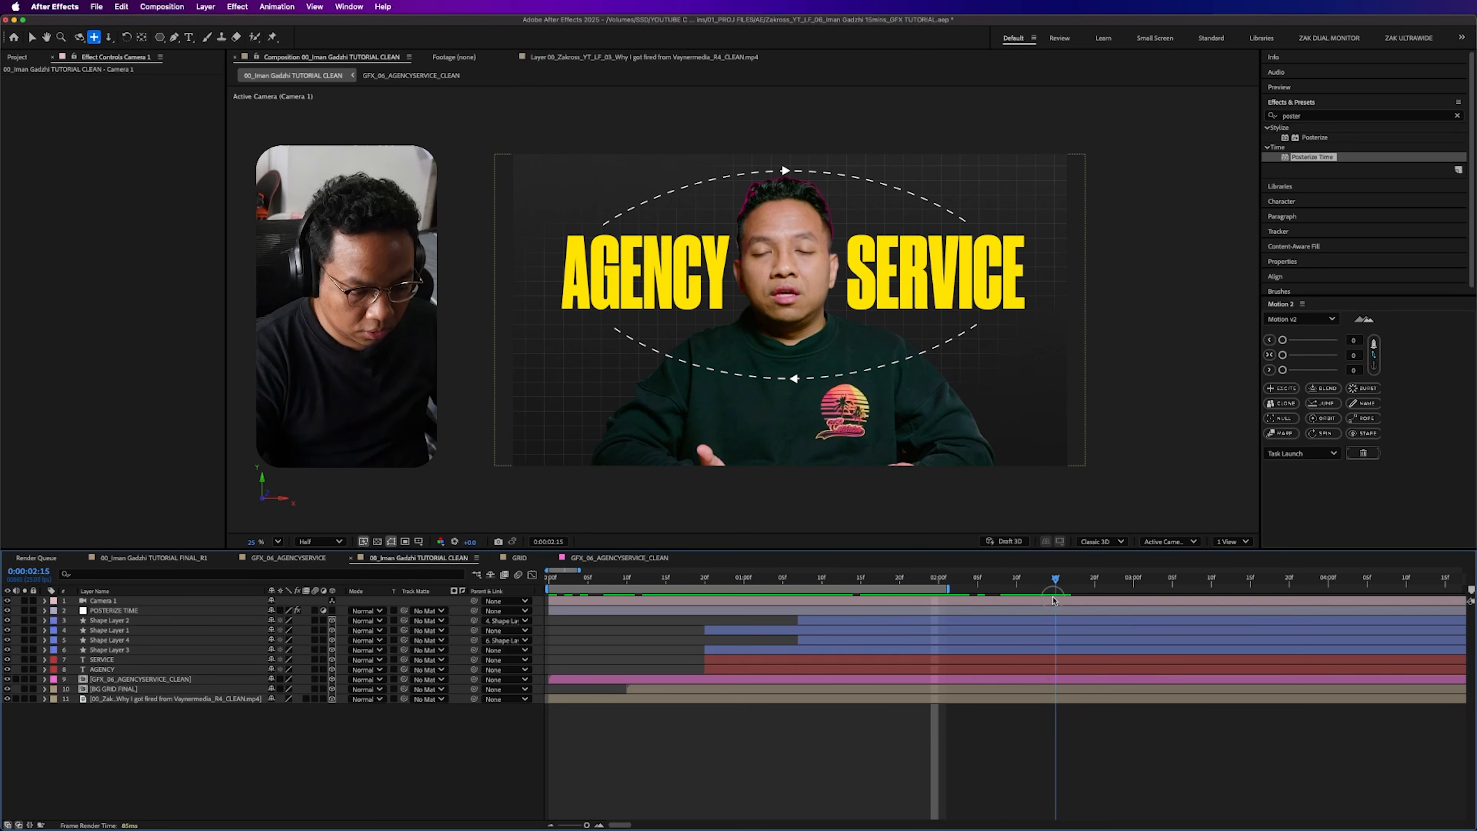
left_click(71, 603)
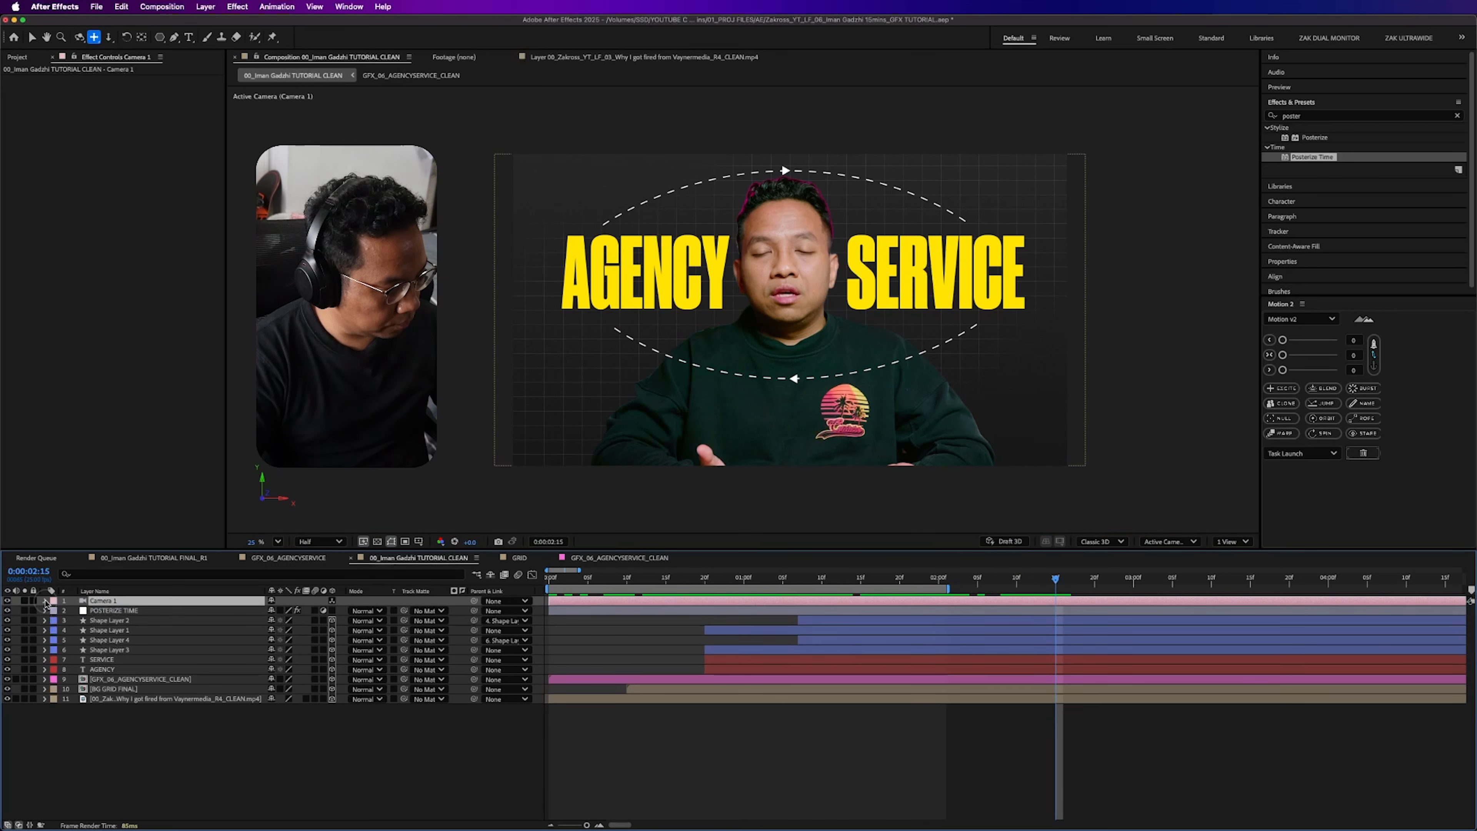
key("p")
left_click(74, 611)
left_click(1149, 593)
left_click_drag(1149, 593, 1134, 592)
left_click_drag(792, 333, 786, 104)
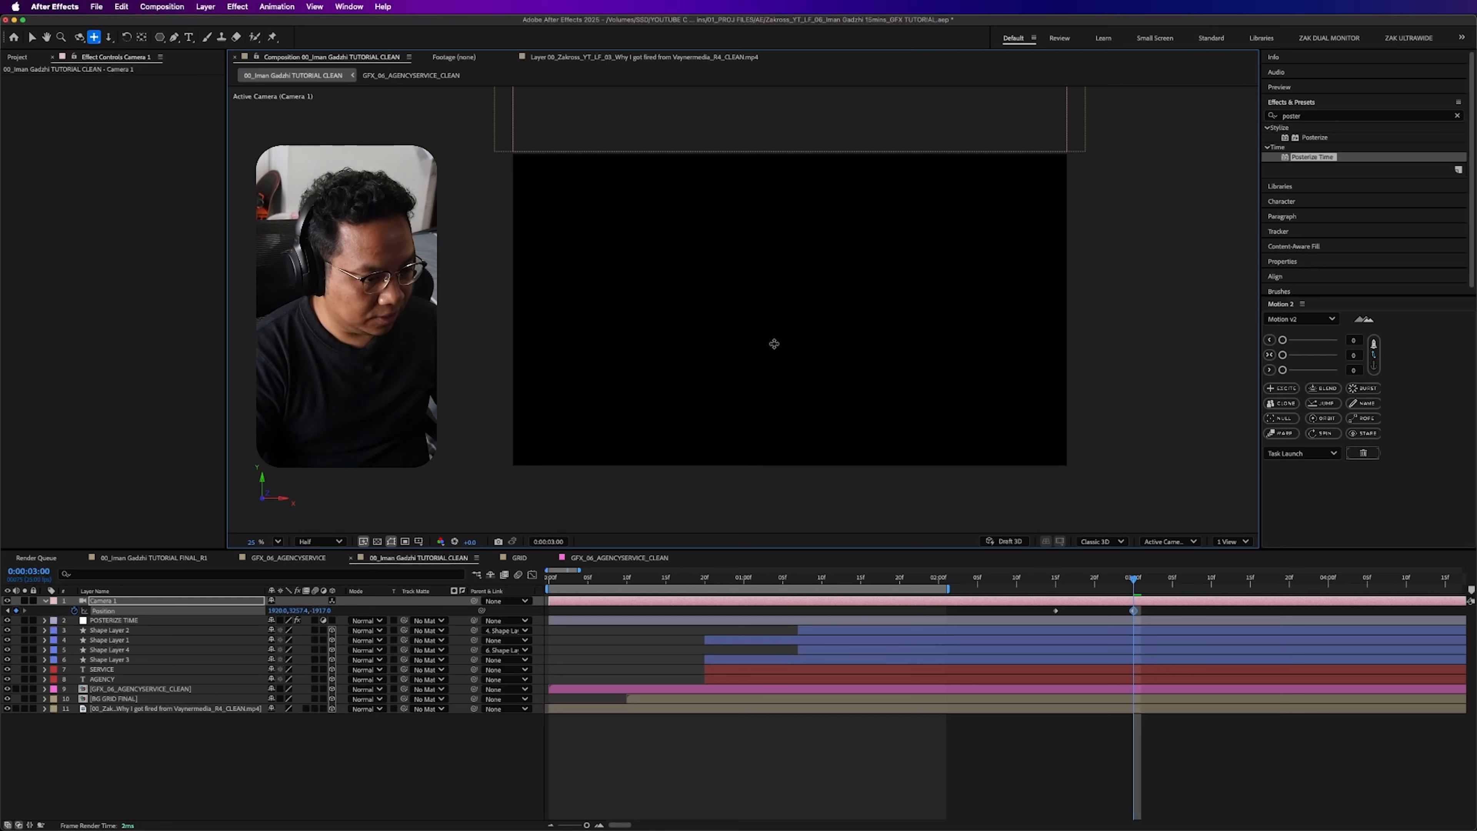
- Try another camera tool move on Camera 1 at 0:00:03:00, and undo it
key("c")
key("c")
key("c")
key("c")
key("c")
key("c")
key("c")
key("c")
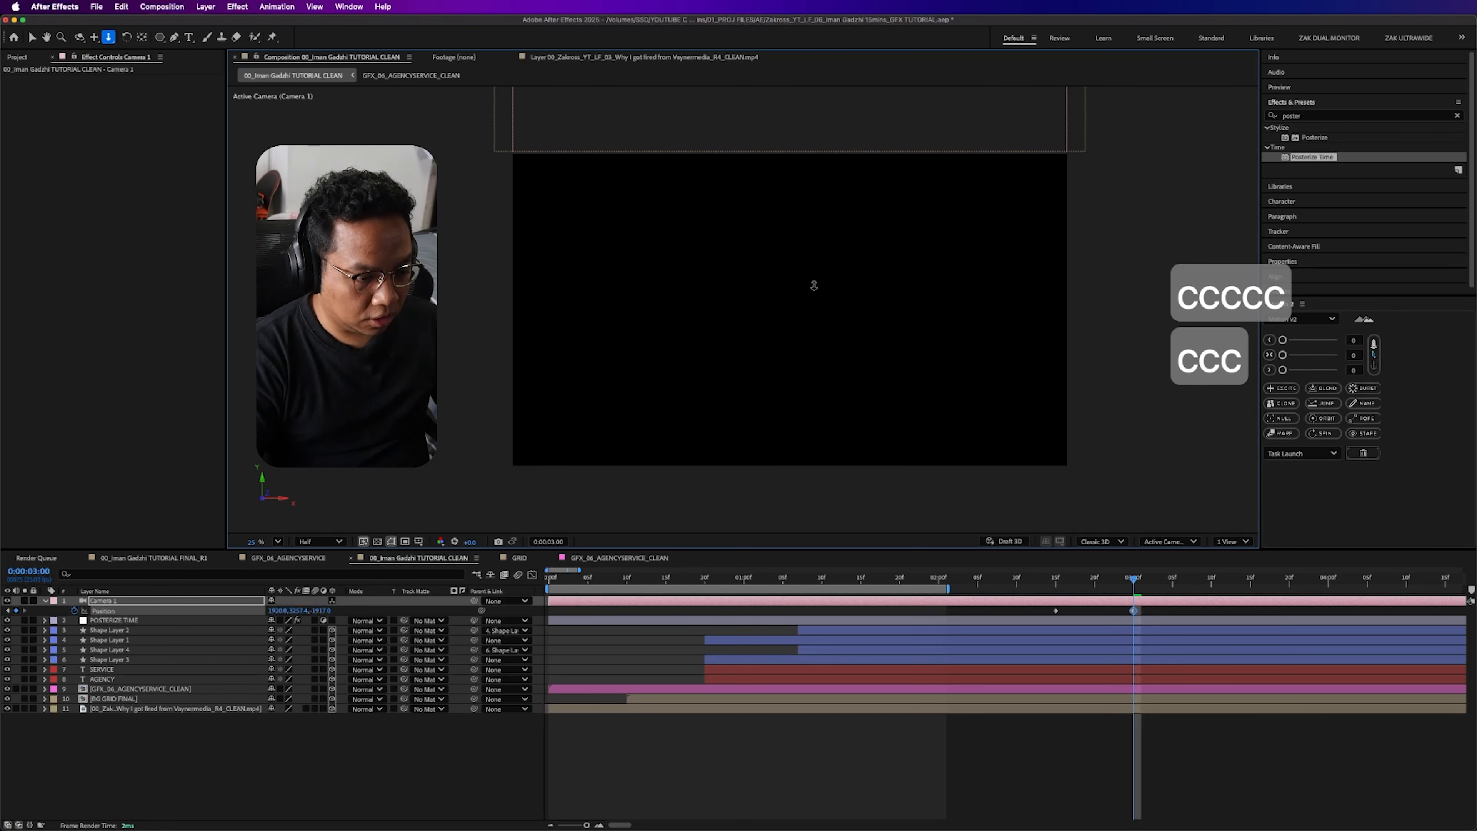
key("c")
left_click_drag(803, 264, 802, 313)
key("super+z")
- Scrub through the camera move and extend the work area's end to 0:00:03:00
left_click_drag(1083, 589, 1131, 582)
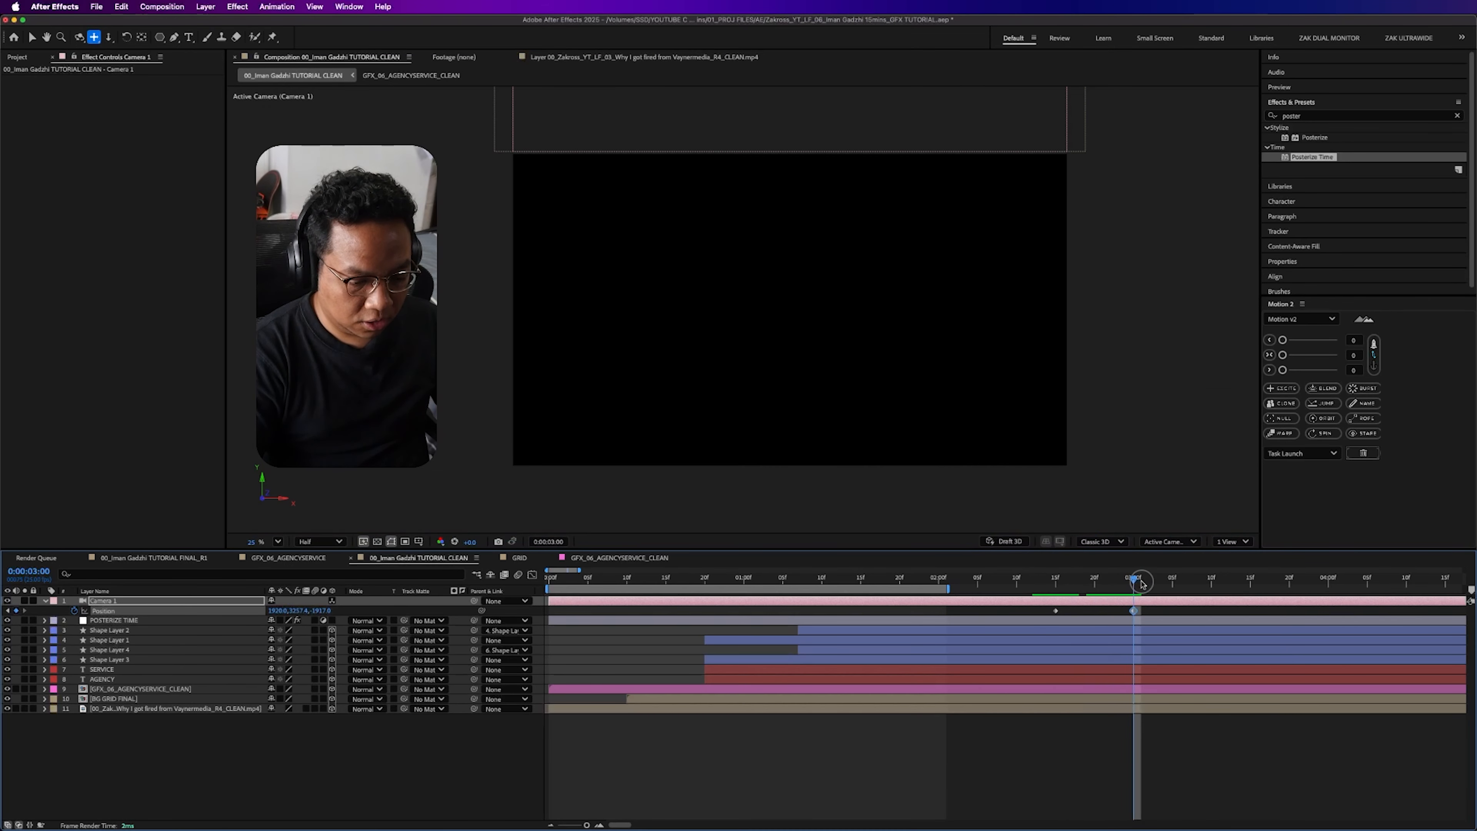
key("n")
left_click(201, 736)
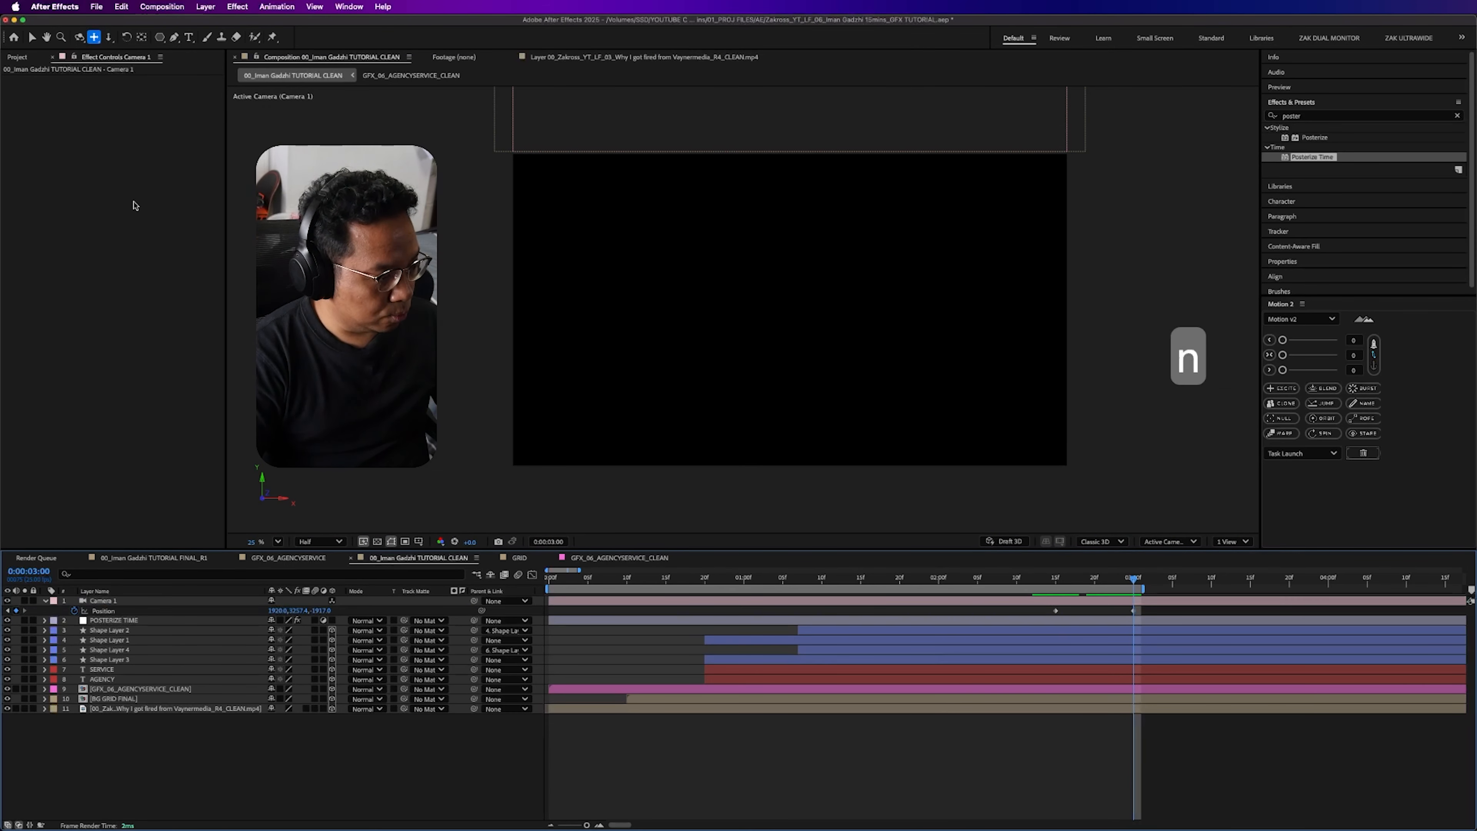
- Add a text layer reading YOU GFX DATA in the empty frame at 0:00:03:01
left_click(189, 36)
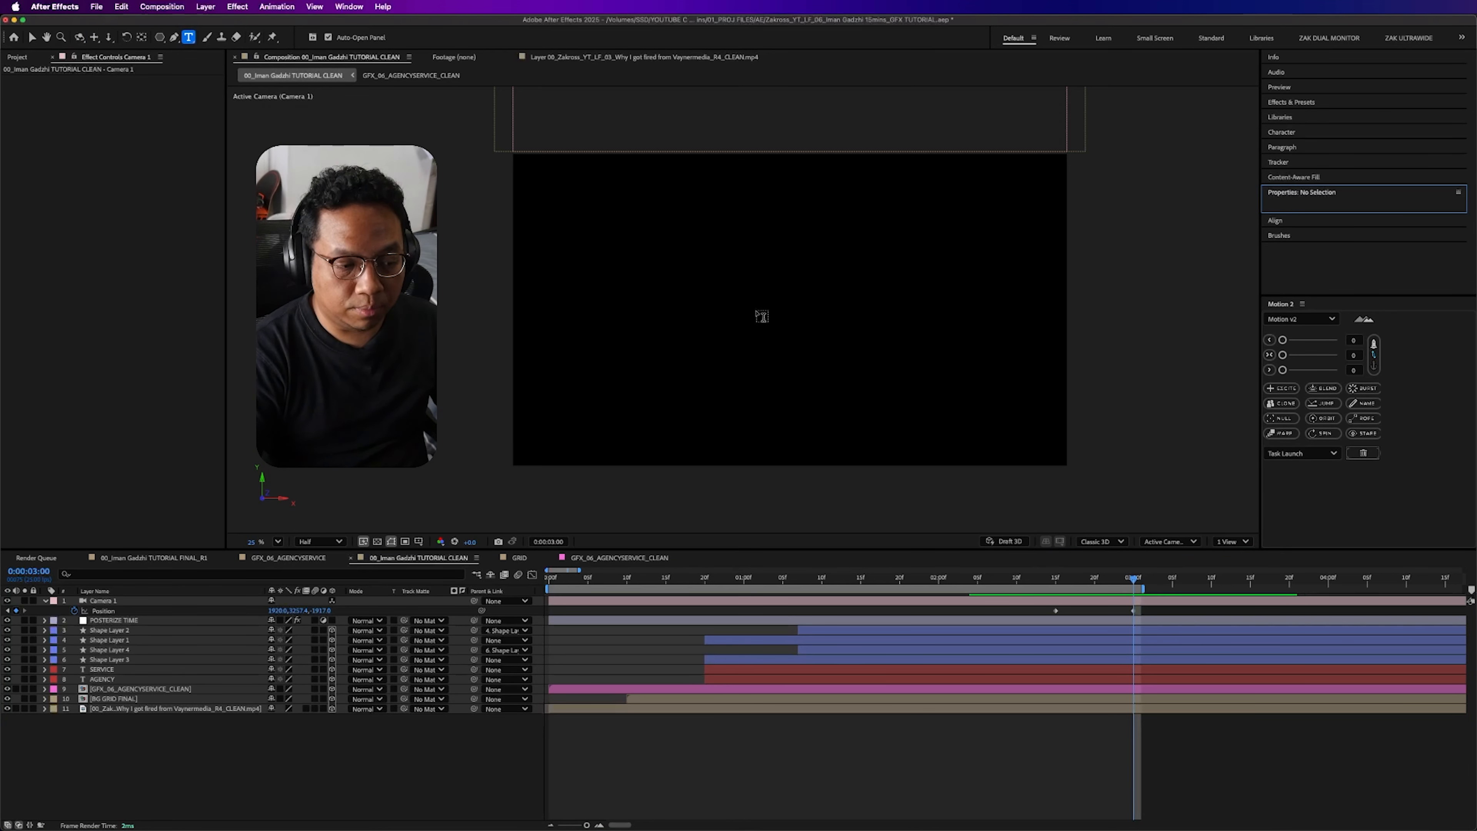
mouse_move(1117, 579)
left_mouse_down()
mouse_move(1065, 578)
mouse_move(1141, 582)
left_mouse_up()
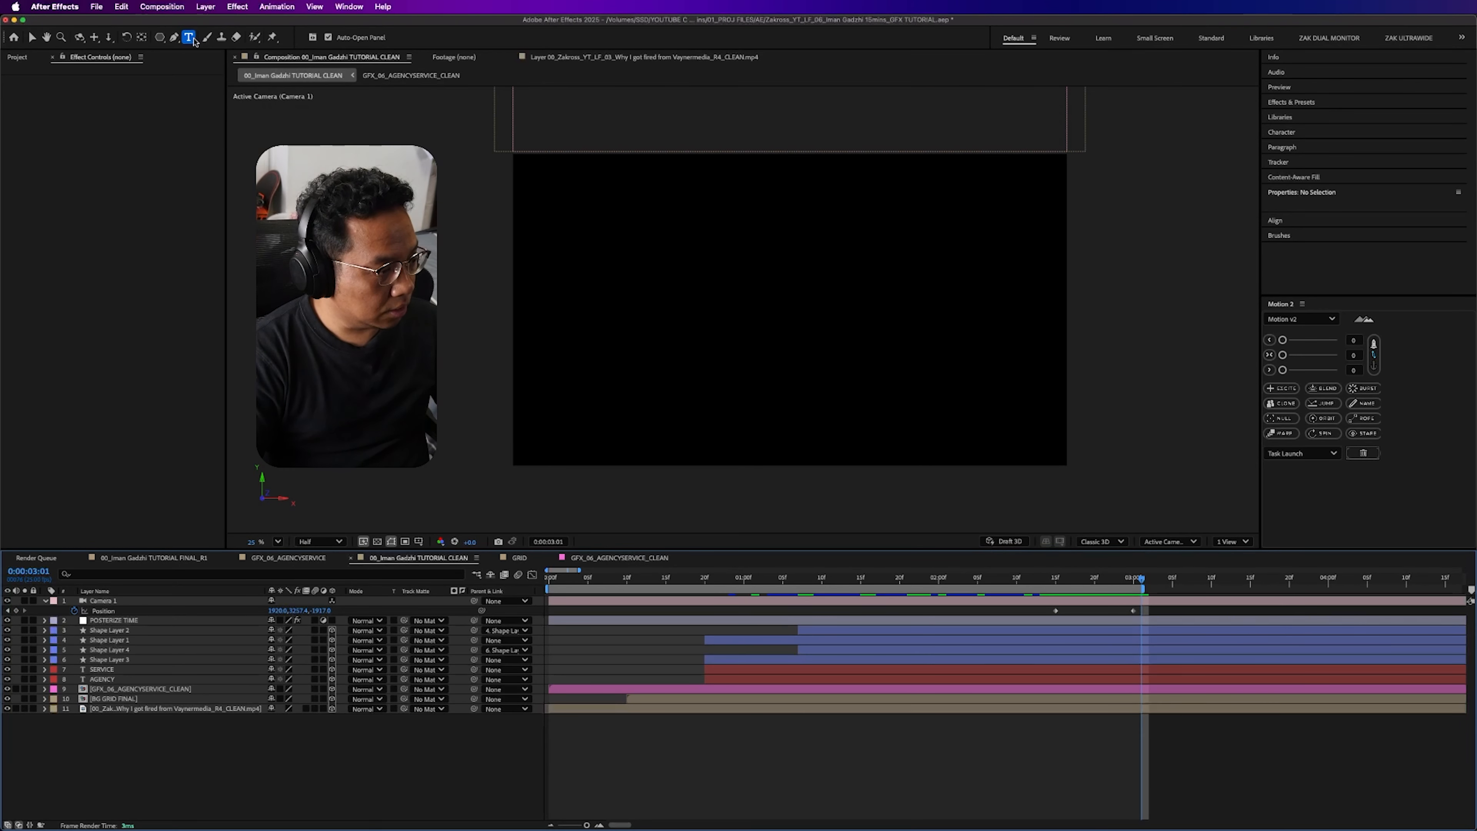
left_click(793, 302)
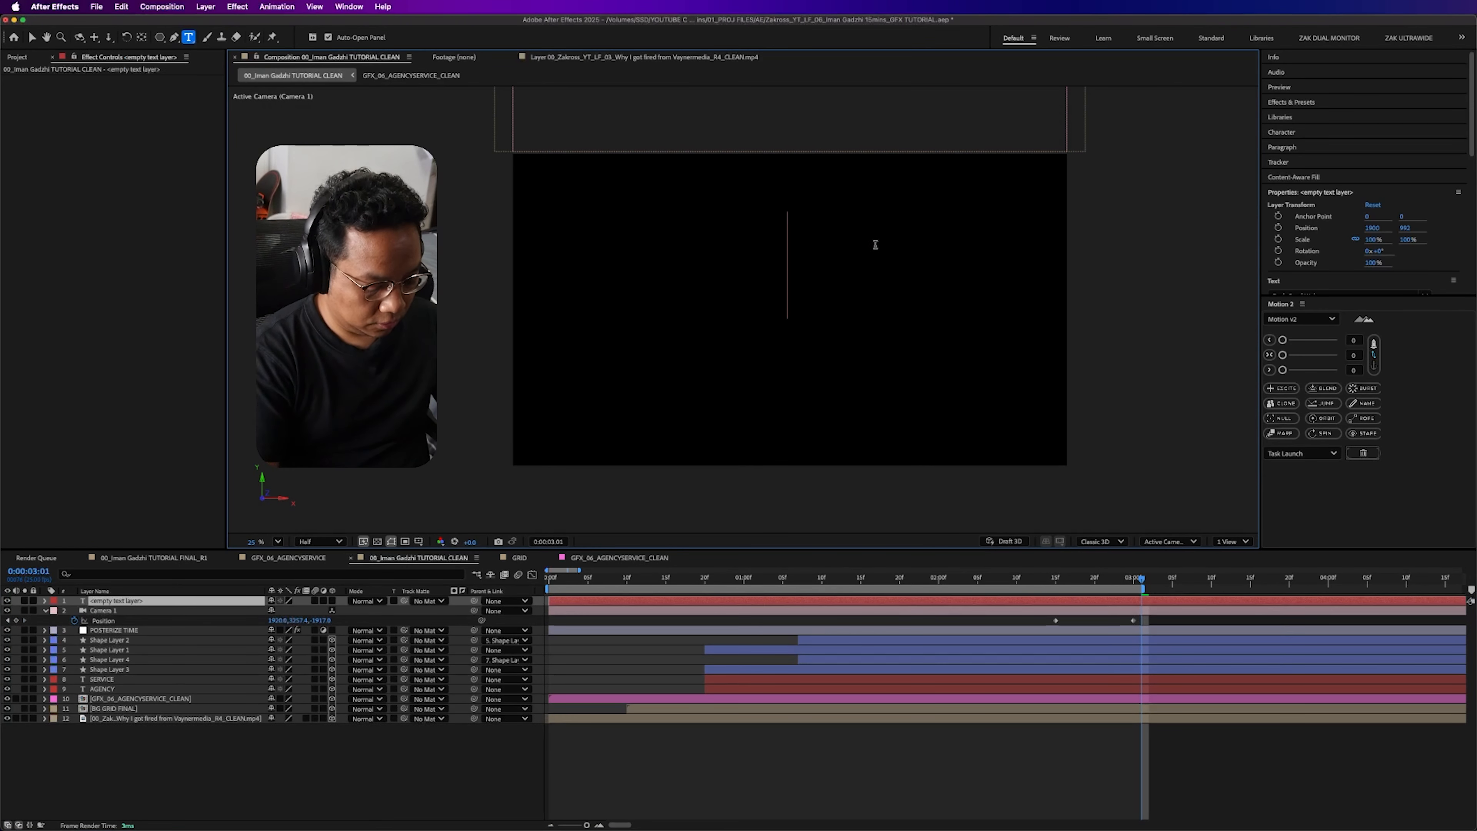
type("YOU")
type("GF")
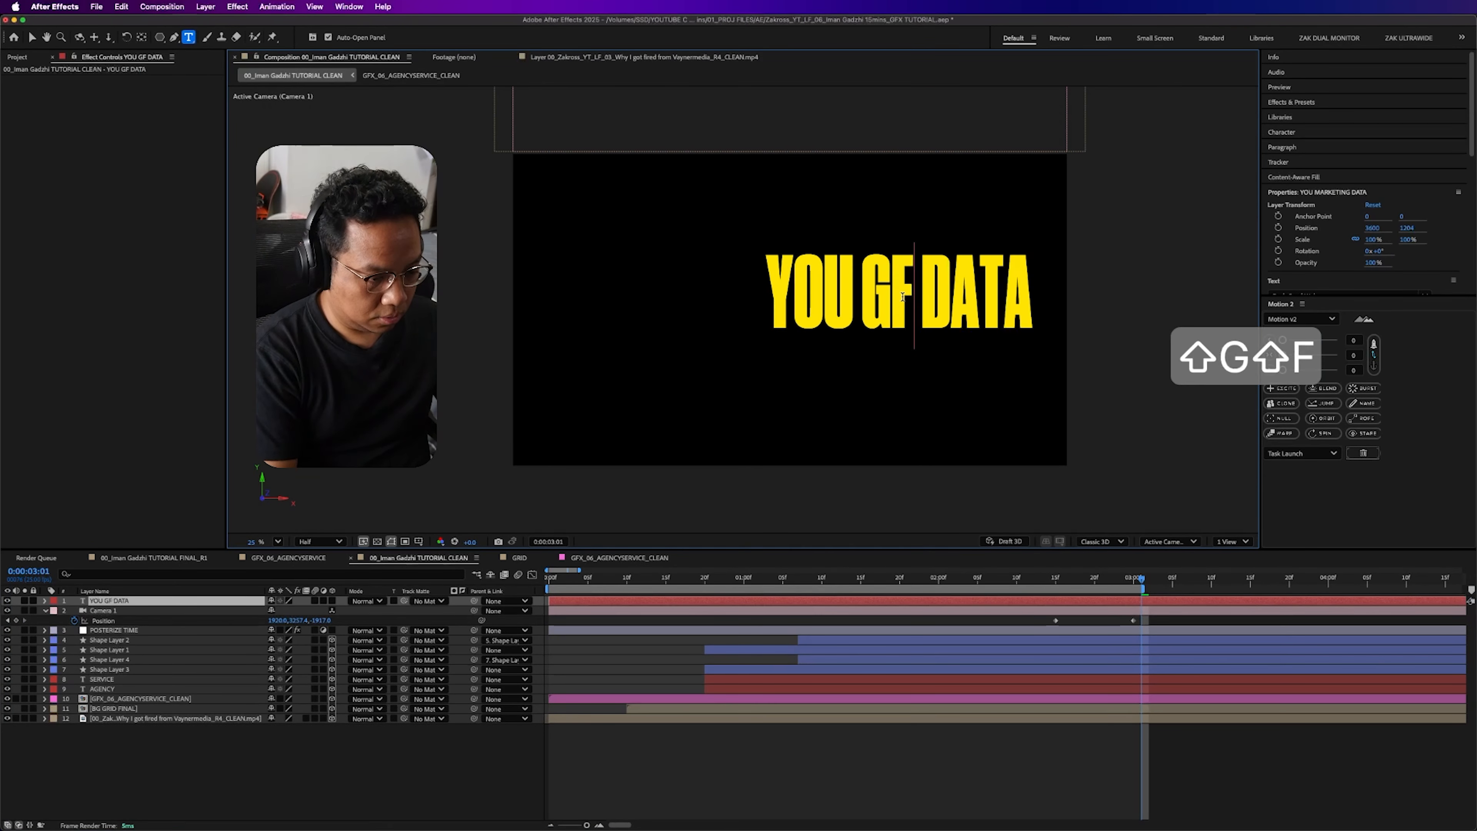
type("X")
key("Escape")
key("v")
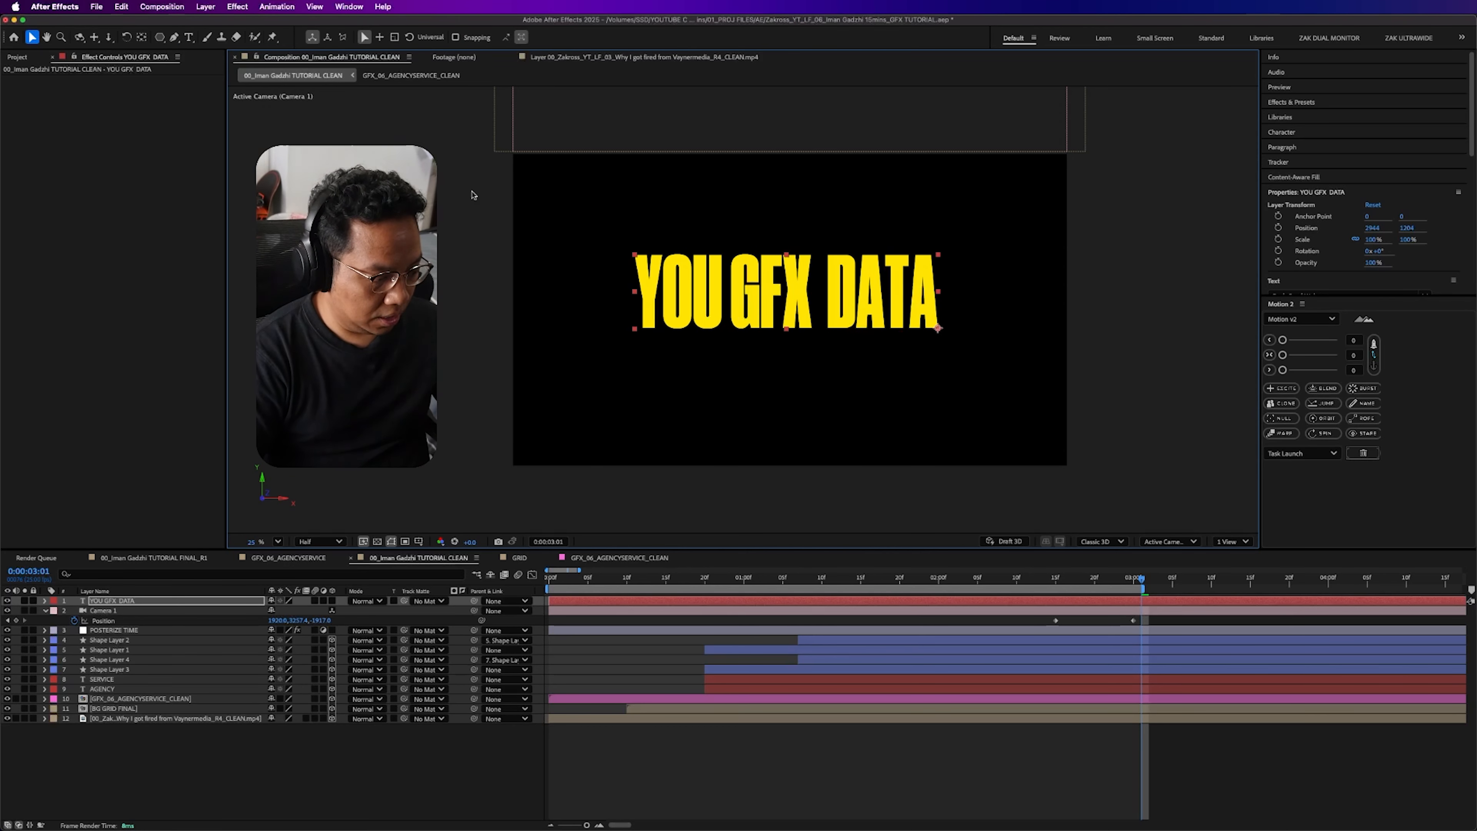
- Make the YOU GFX DATA layer 3D and move it down into the centre of the panned camera's frame
left_click(176, 603)
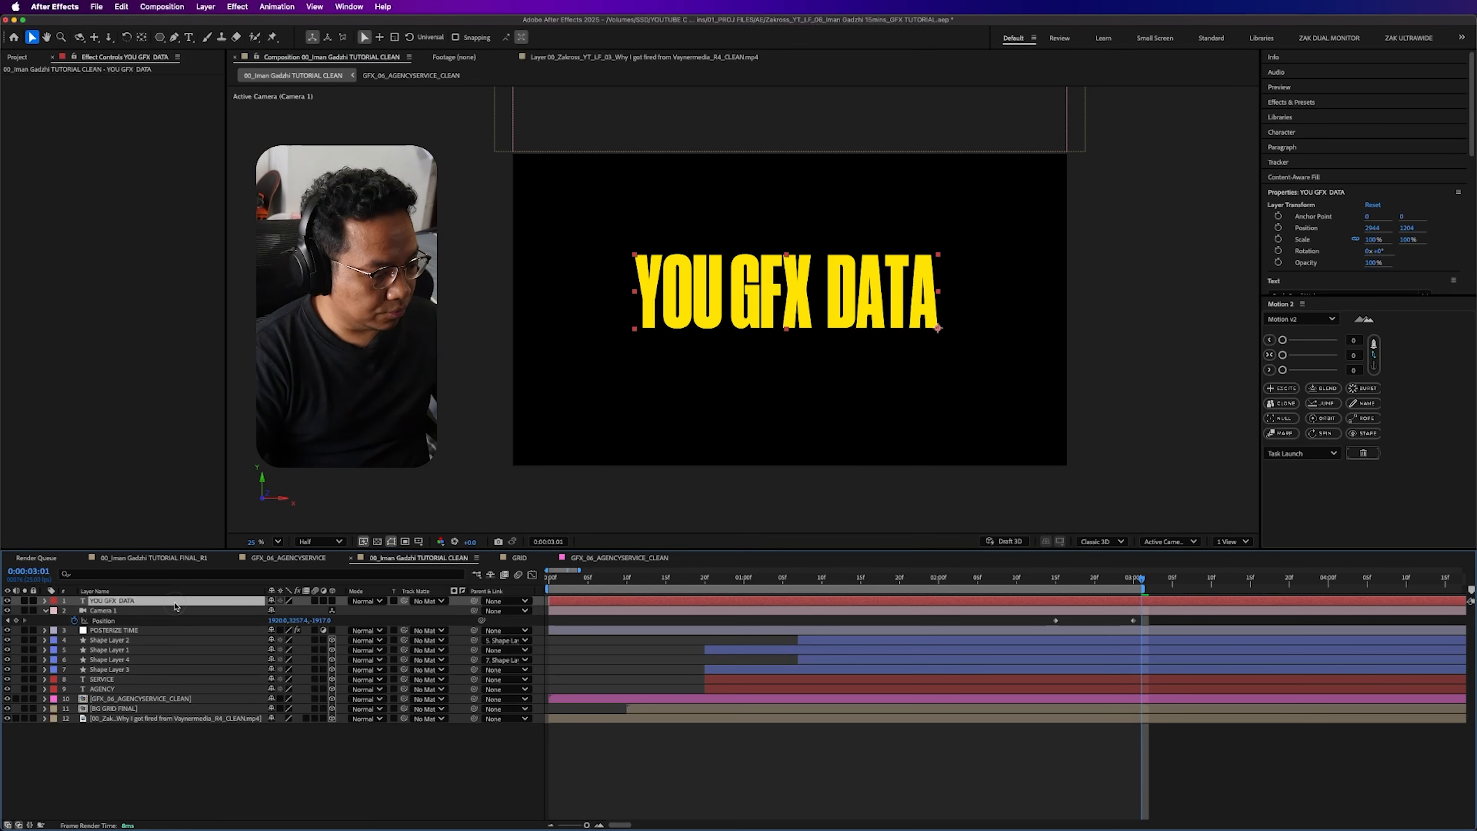
left_click(332, 601)
key("v")
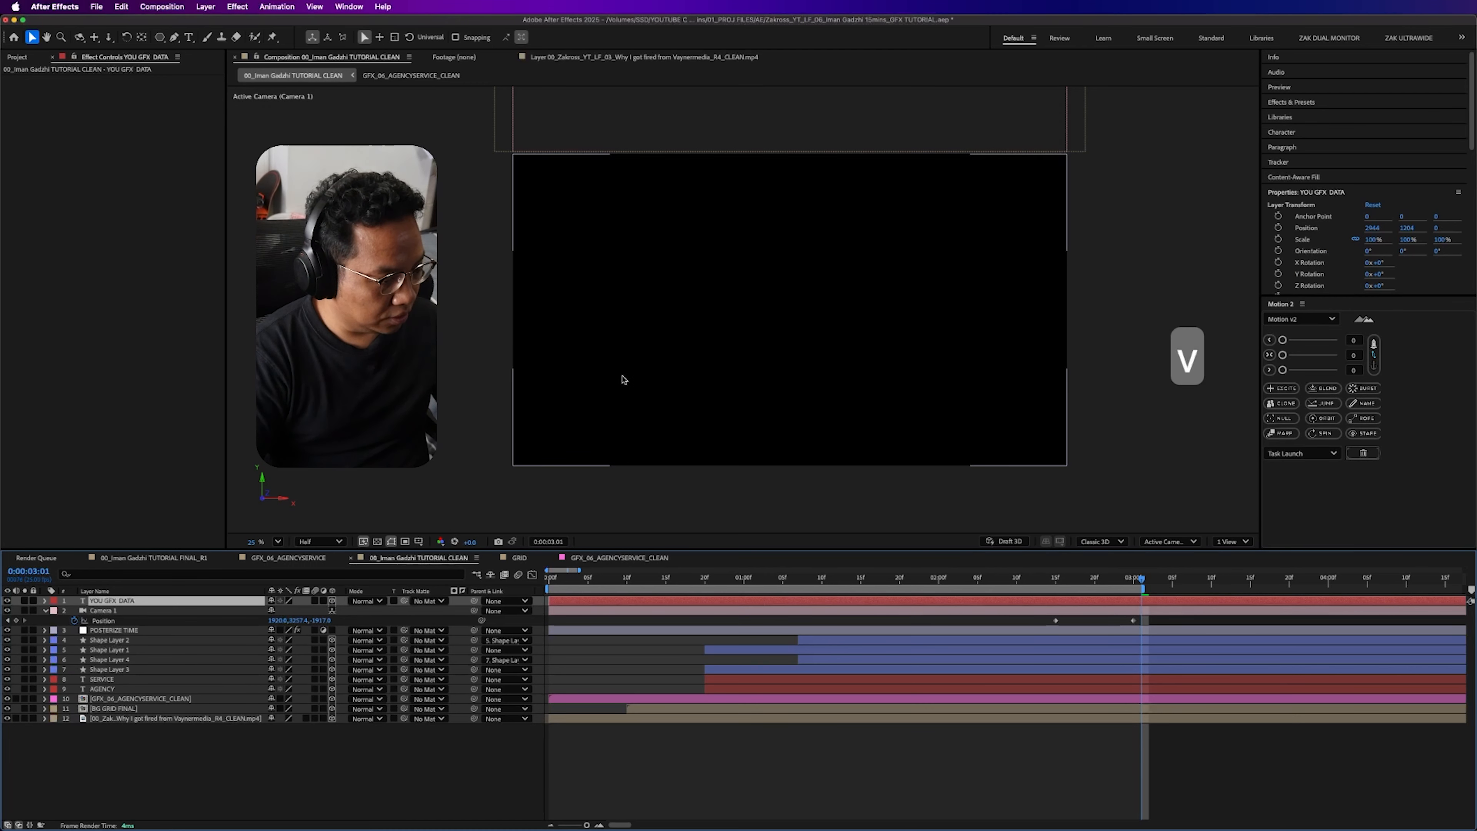
key("comma")
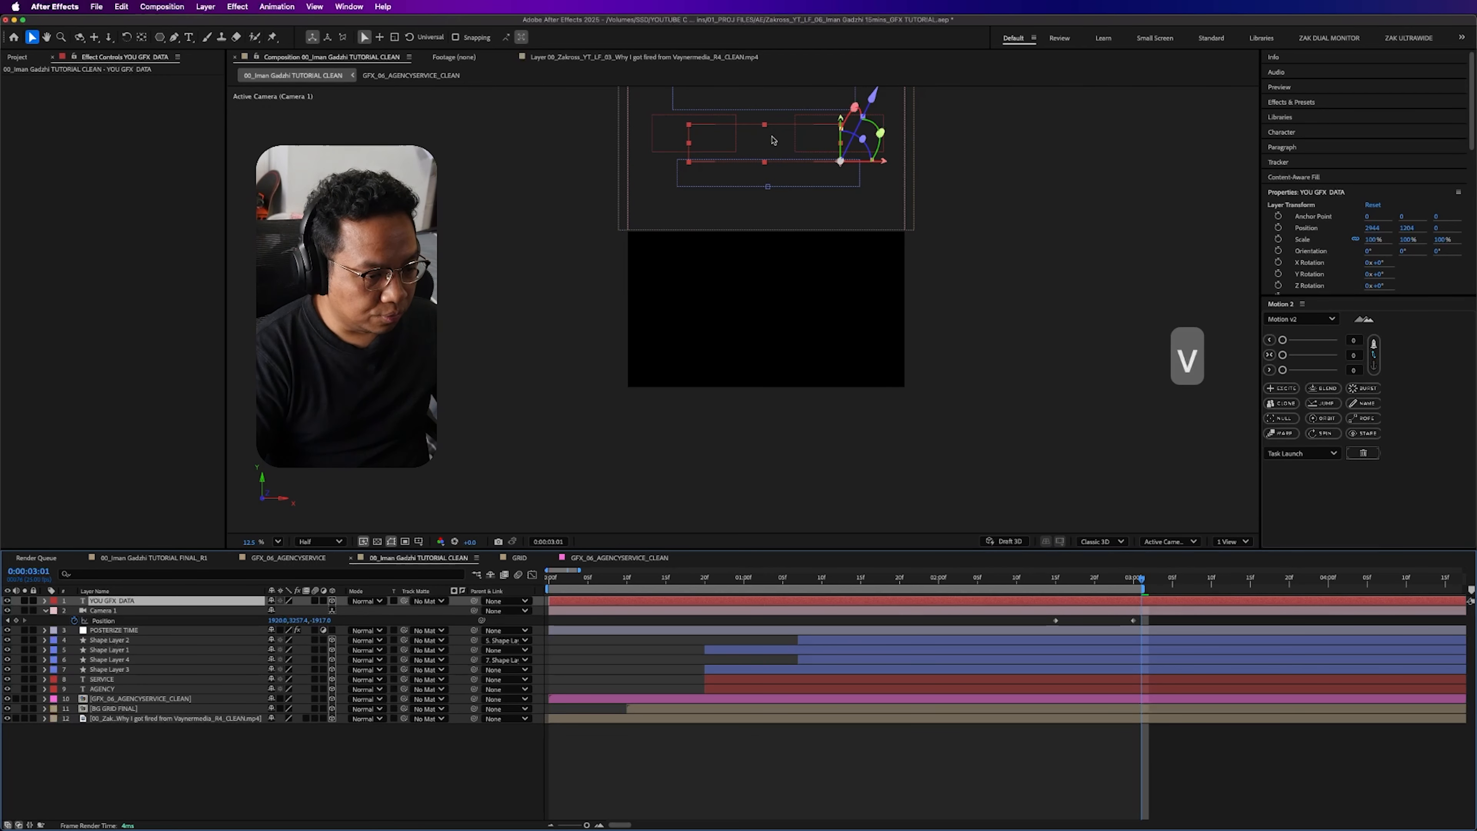
left_click_drag(792, 140, 788, 312)
left_click(938, 777)
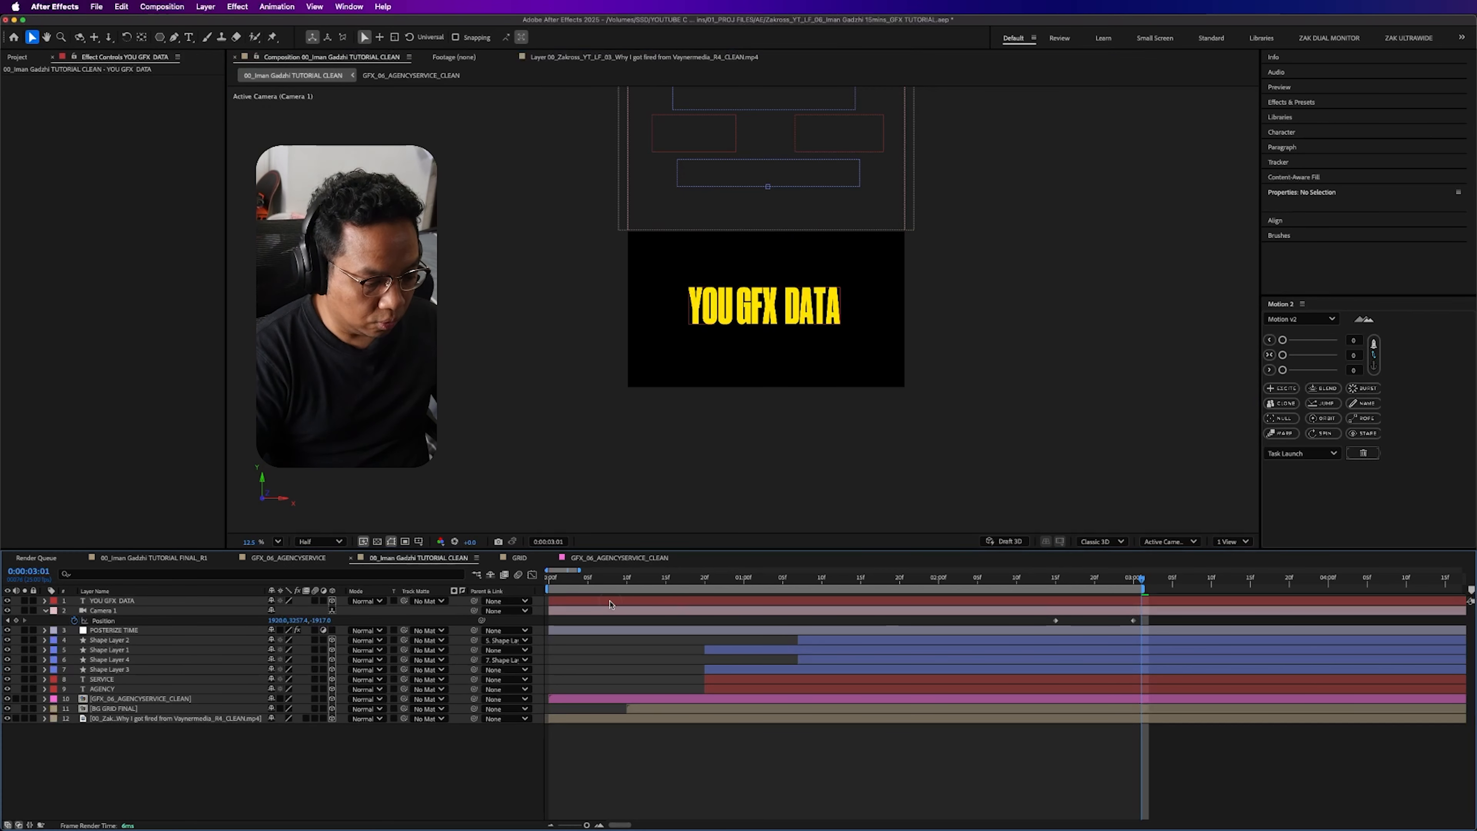
- Shift the YOU GFX DATA layer to start at 0:00:02:15 and scrub through the camera move
left_click_drag(610, 605, 1056, 621)
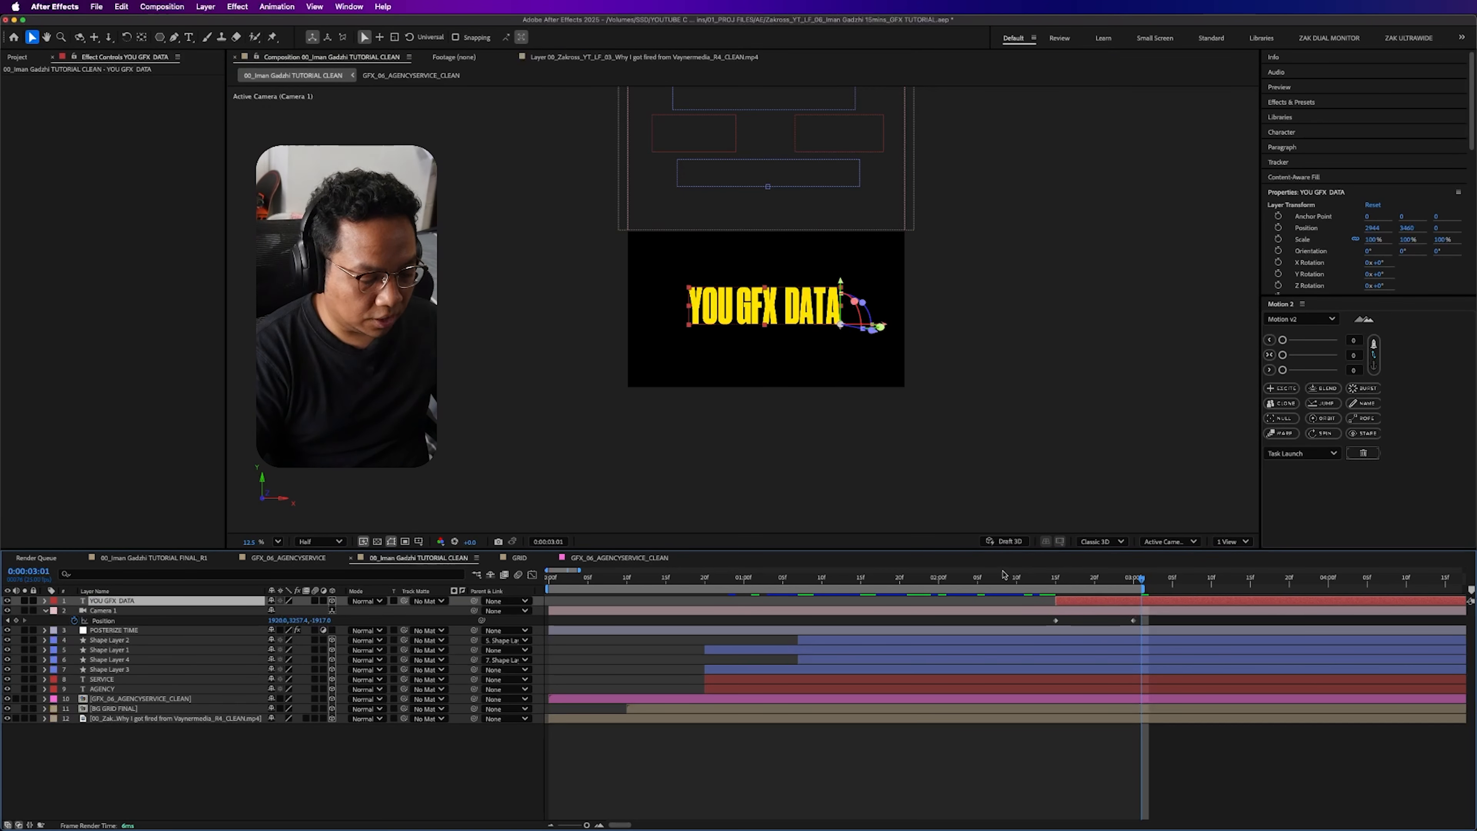
left_click(142, 612)
left_click(168, 767)
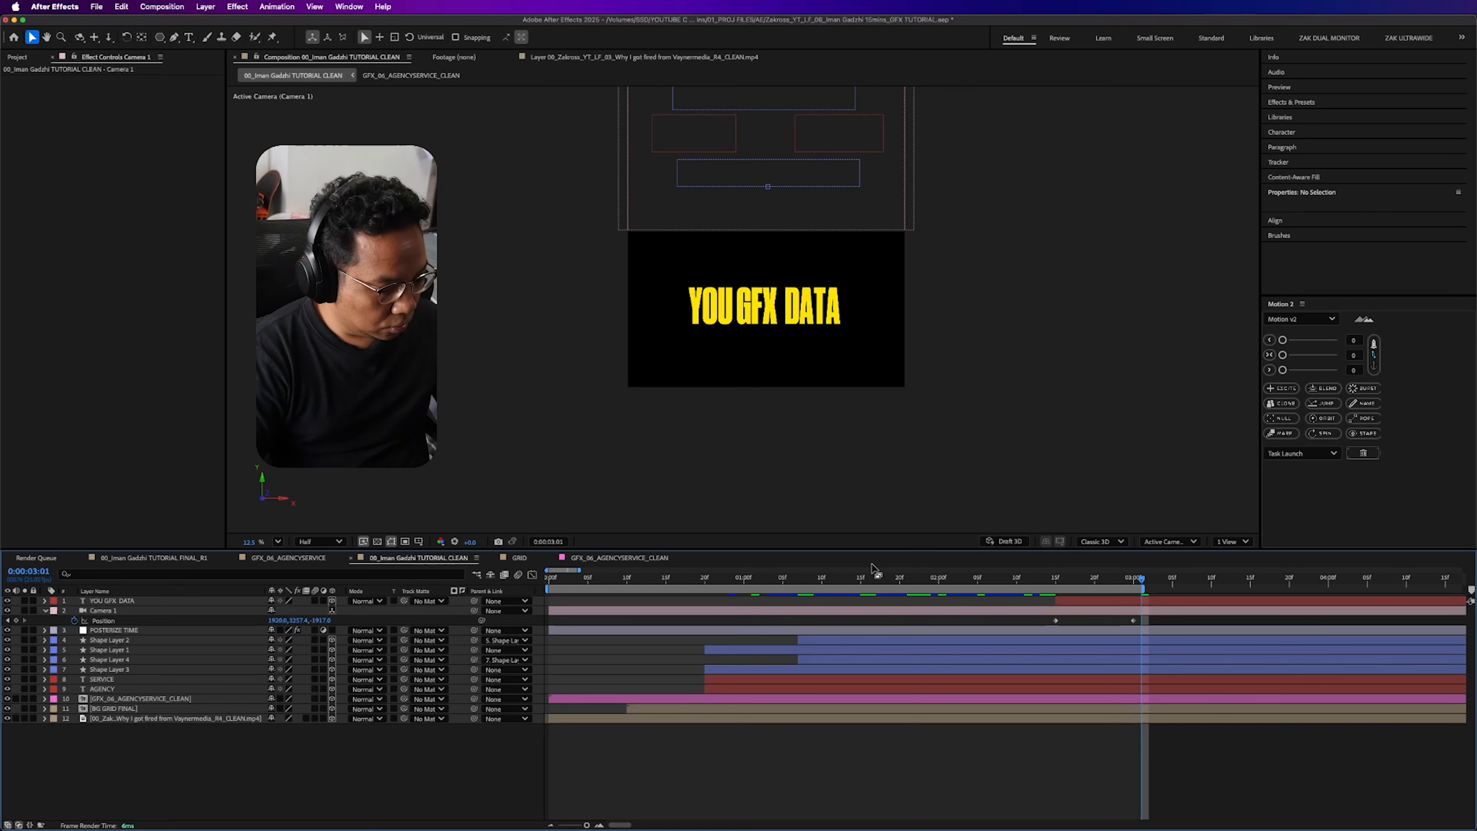
left_click_drag(1043, 580, 1141, 580)
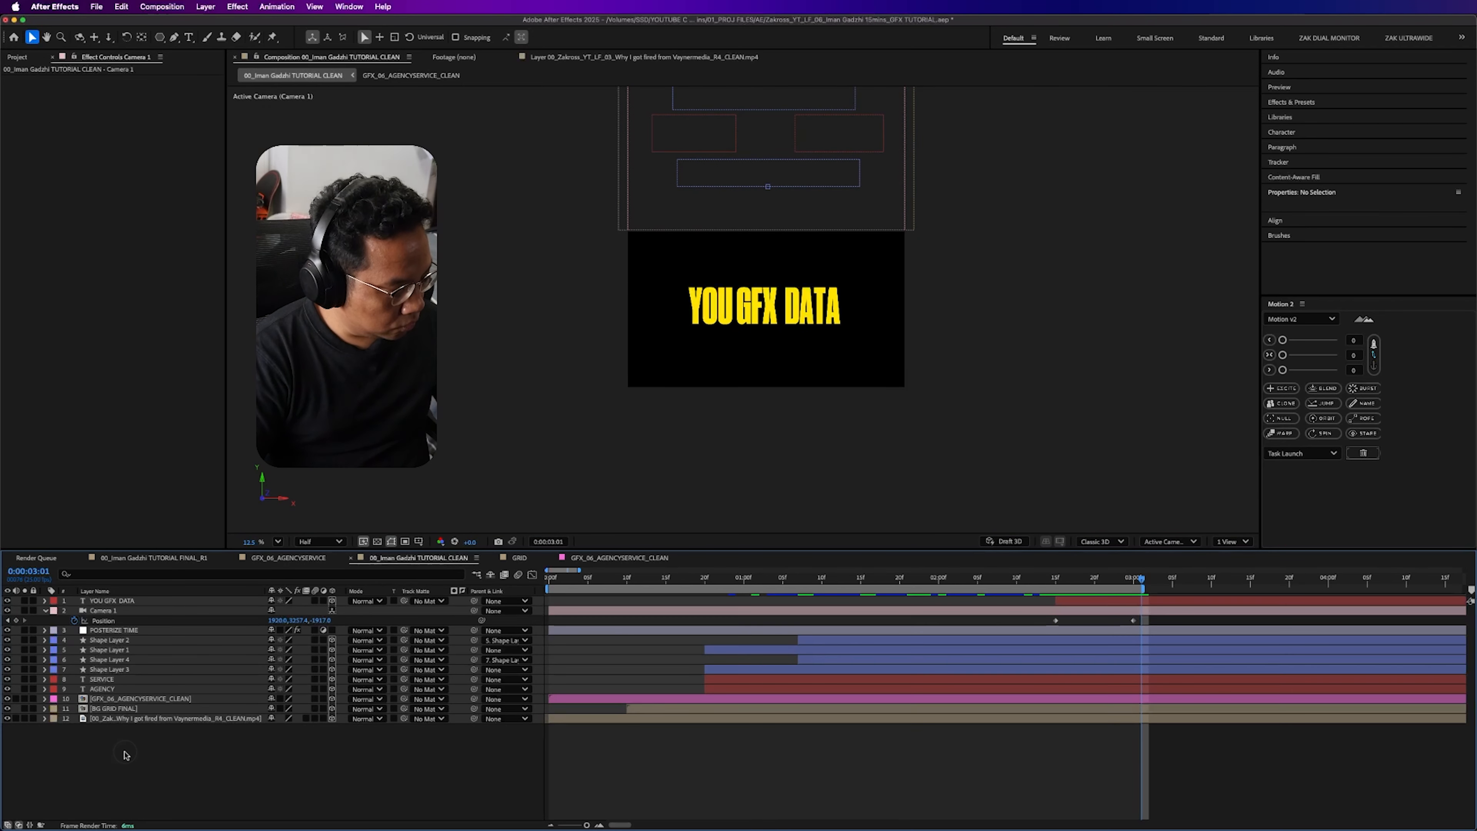
- Find the Motion Tile effect and apply it to BG GRID FINAL
left_click(156, 700)
left_click(152, 709)
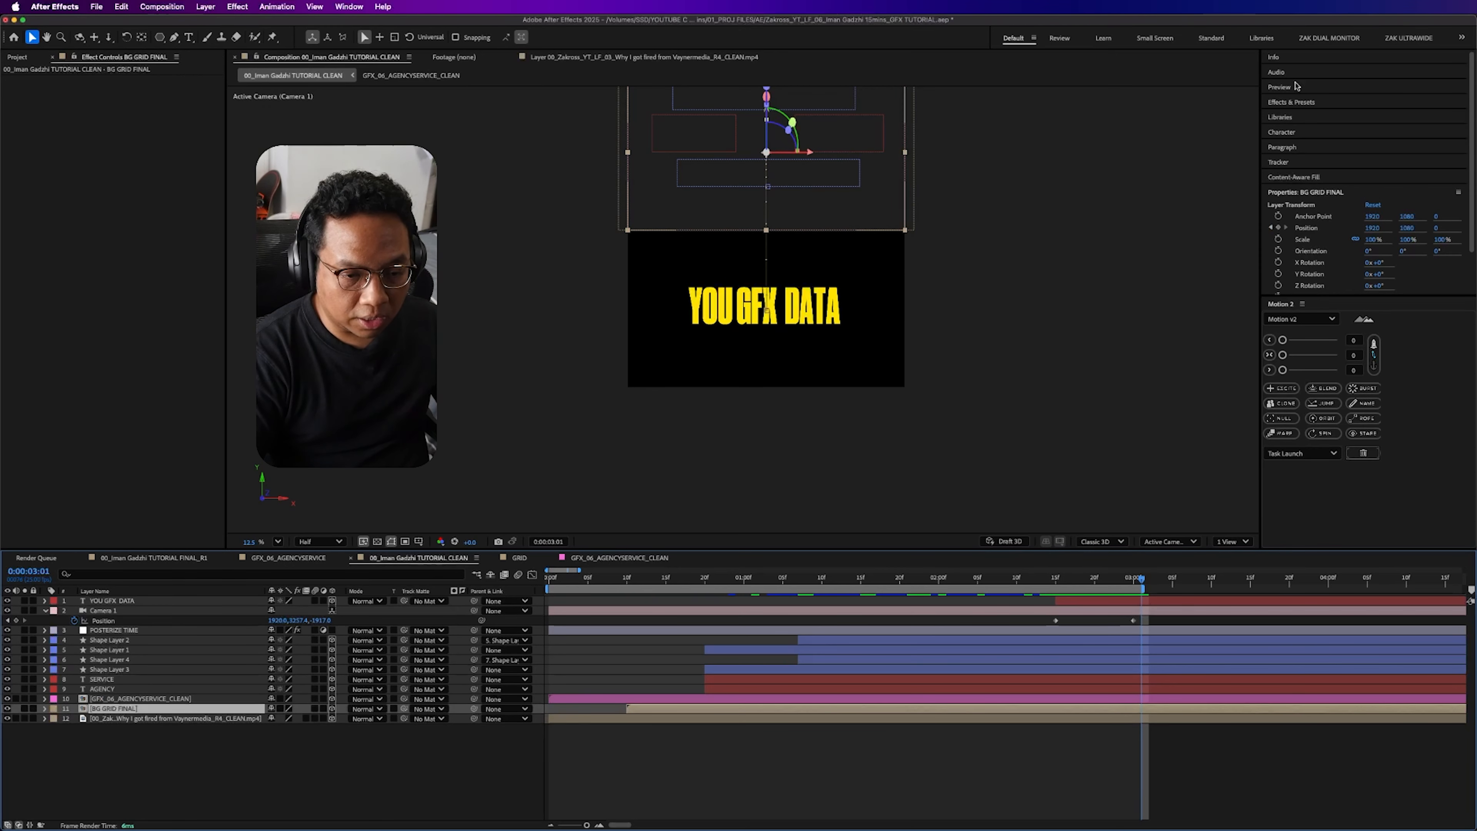
left_click(1289, 102)
left_click(1332, 115)
key("super+a")
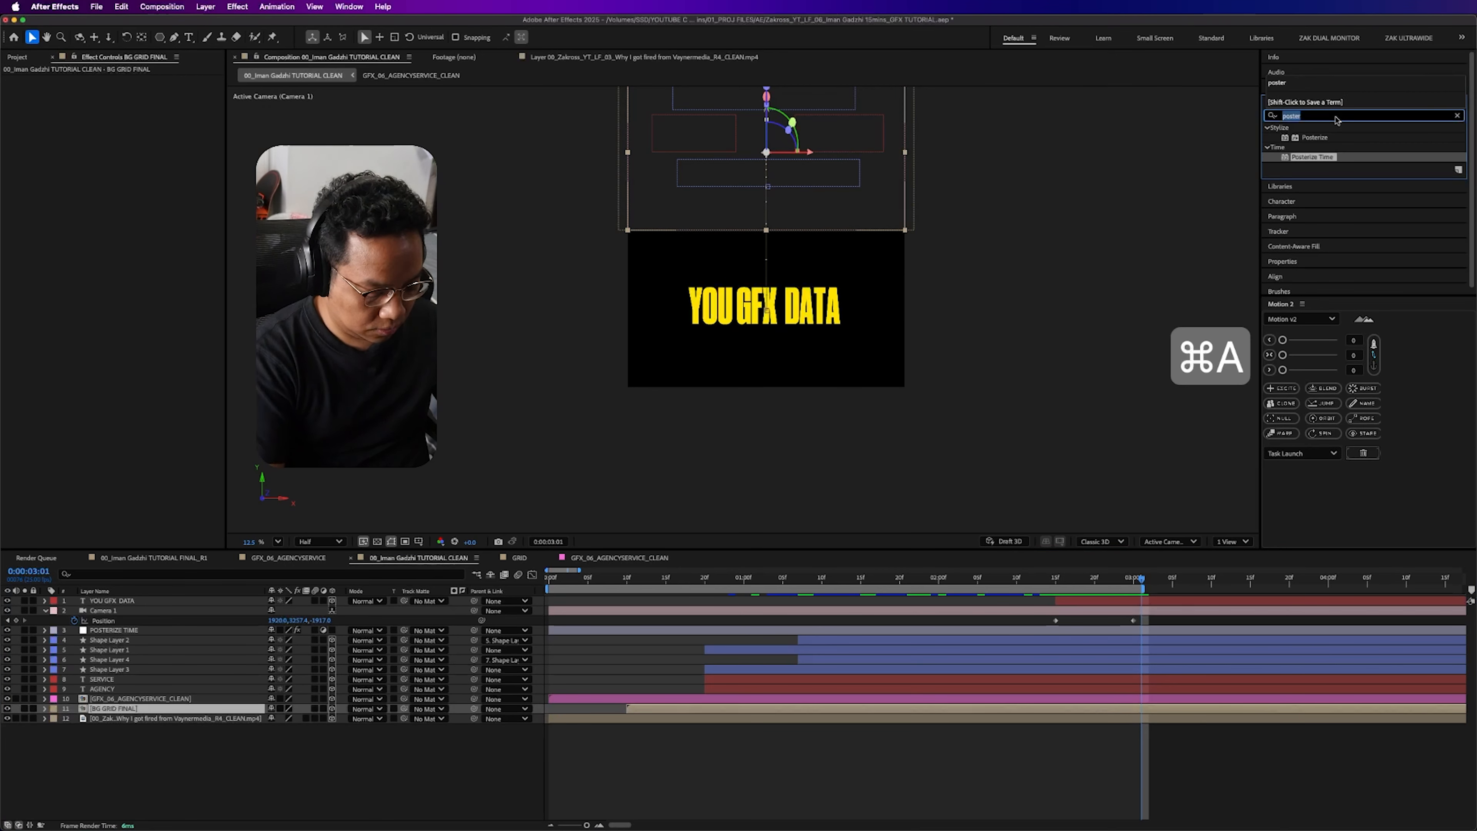
type("motion")
left_click_drag(1308, 186, 705, 317)
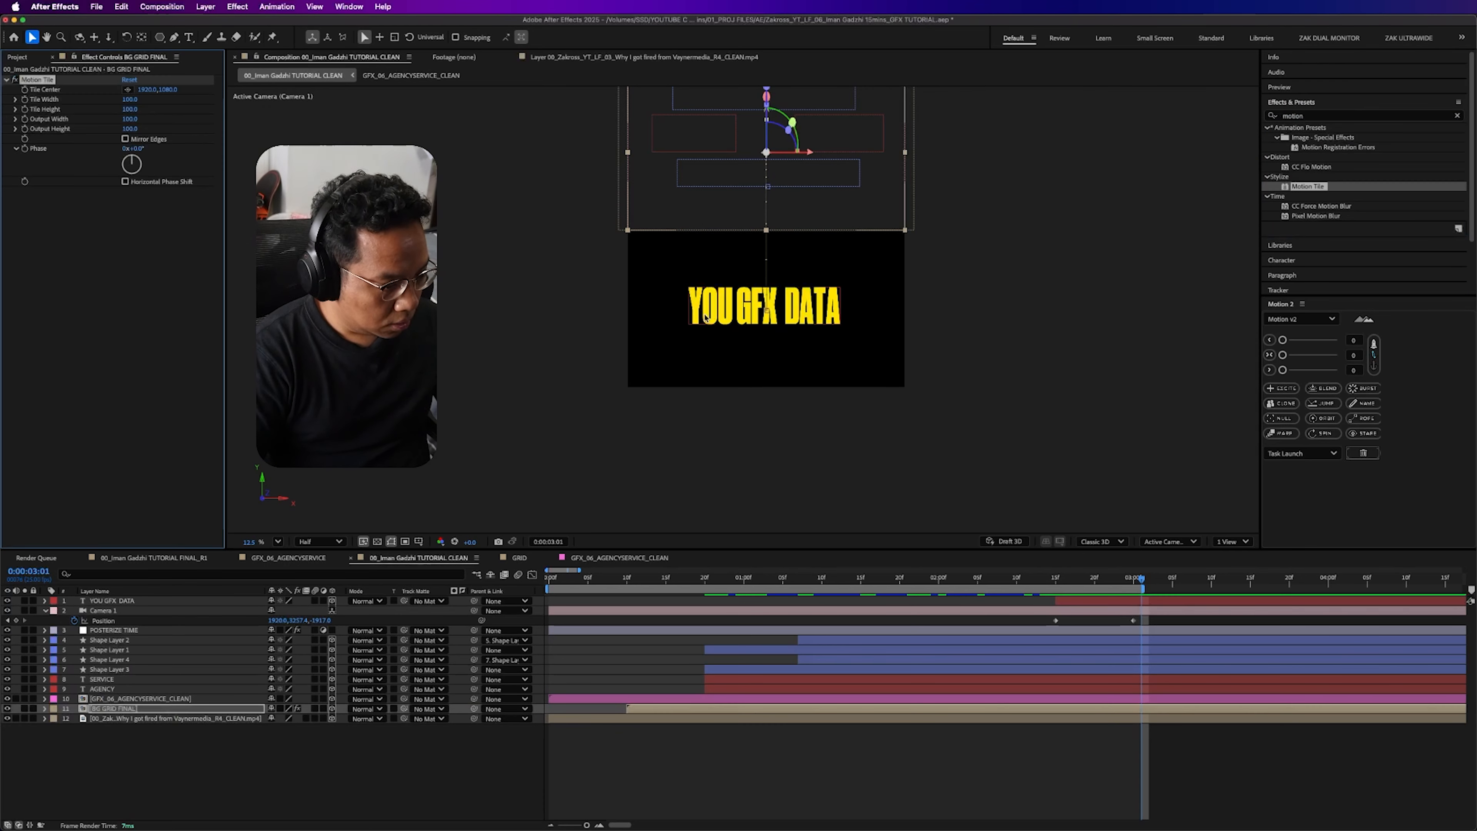
- Set Motion Tile's Output Height to 440, enable Mirror Edges, and scrub through the extended grid
left_click_drag(133, 129, 147, 128)
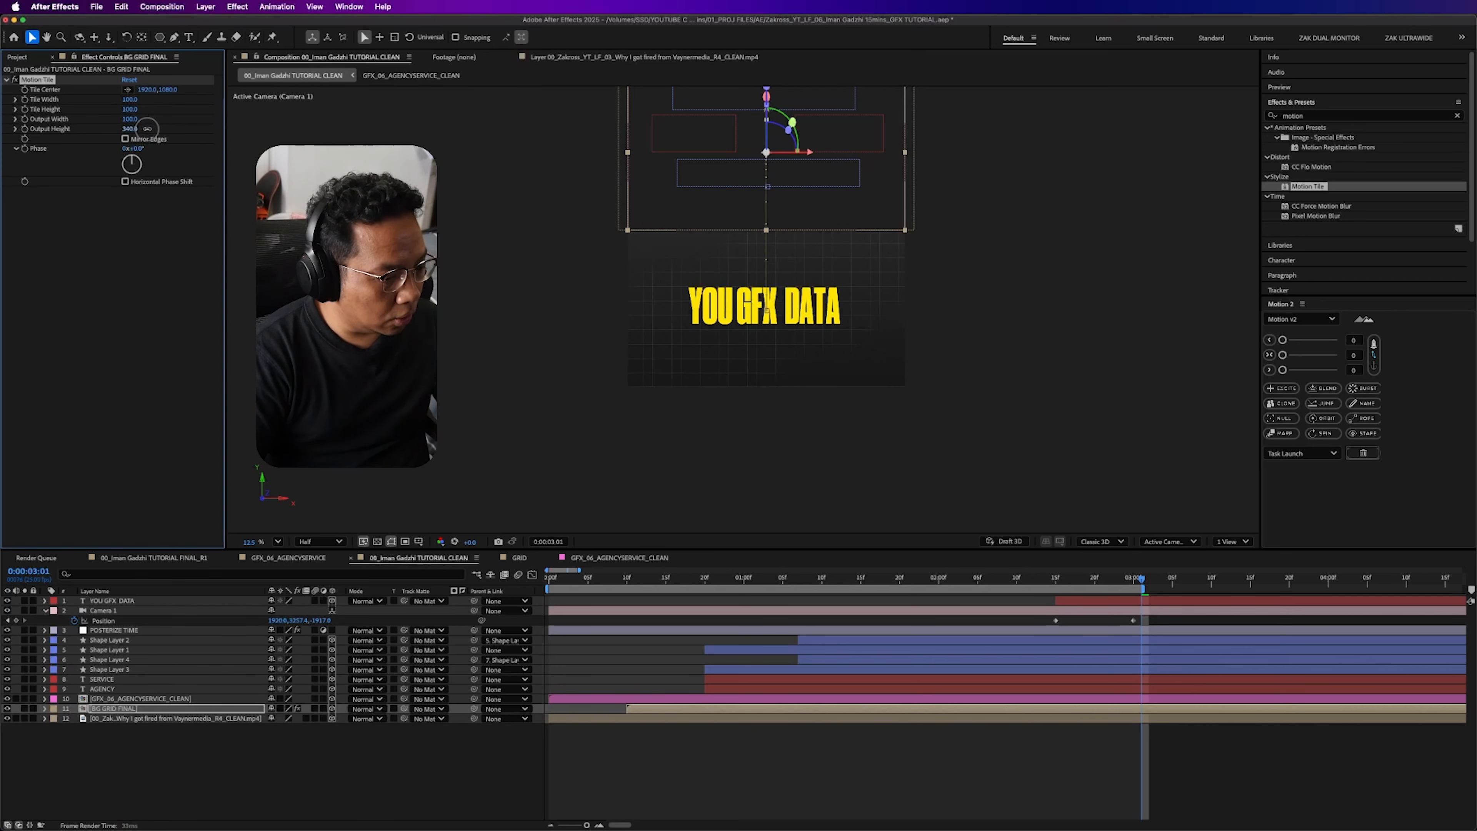
left_click(125, 139)
left_click_drag(1085, 576, 1119, 592)
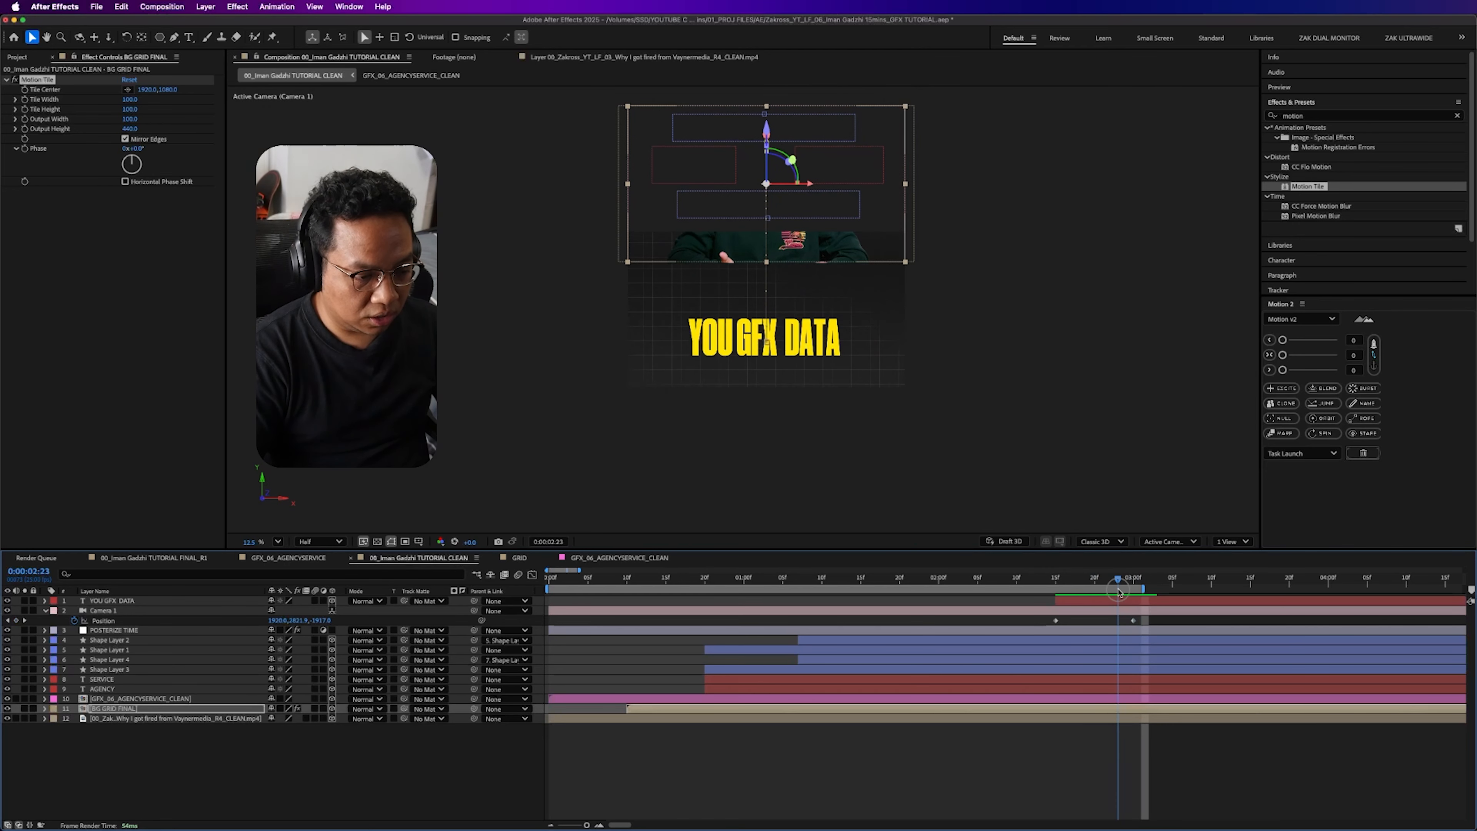
left_click(763, 292)
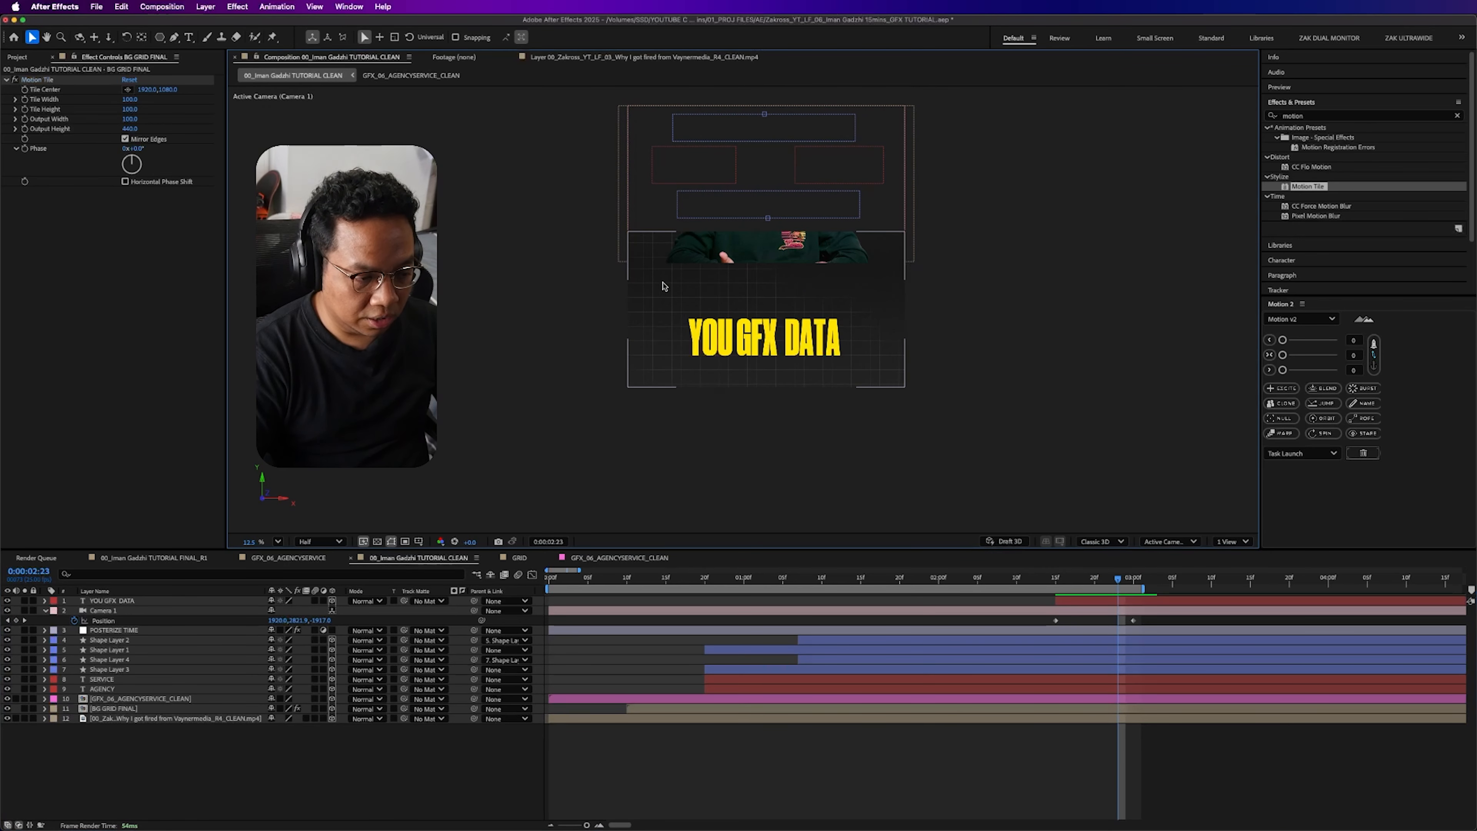
- Reveal BG GRID FINAL's keyframes and keyframe its Motion Tile Output Height at 100 at 0:00:01:00
left_click_drag(1118, 579, 642, 569)
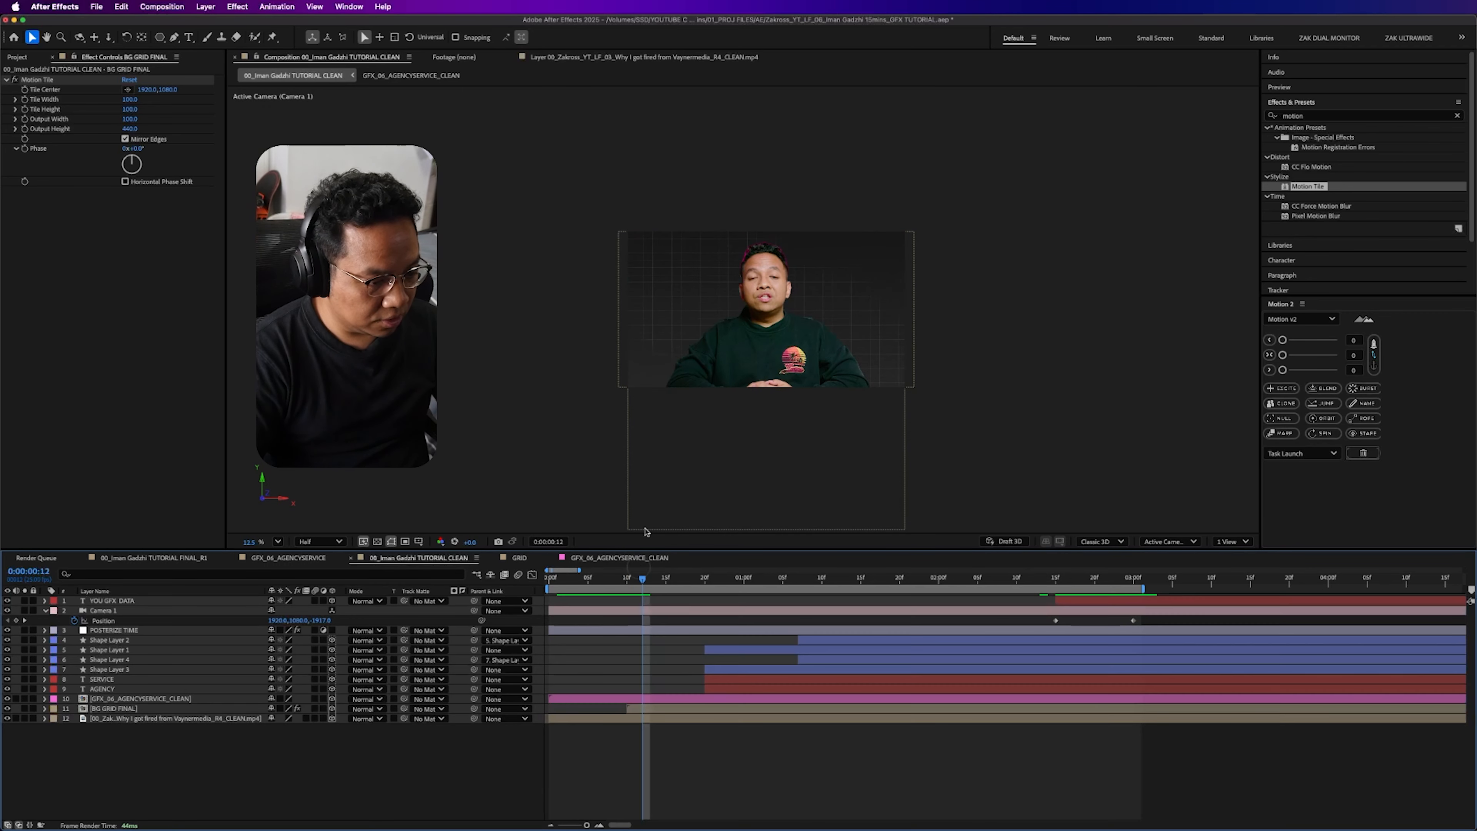
left_click(573, 699)
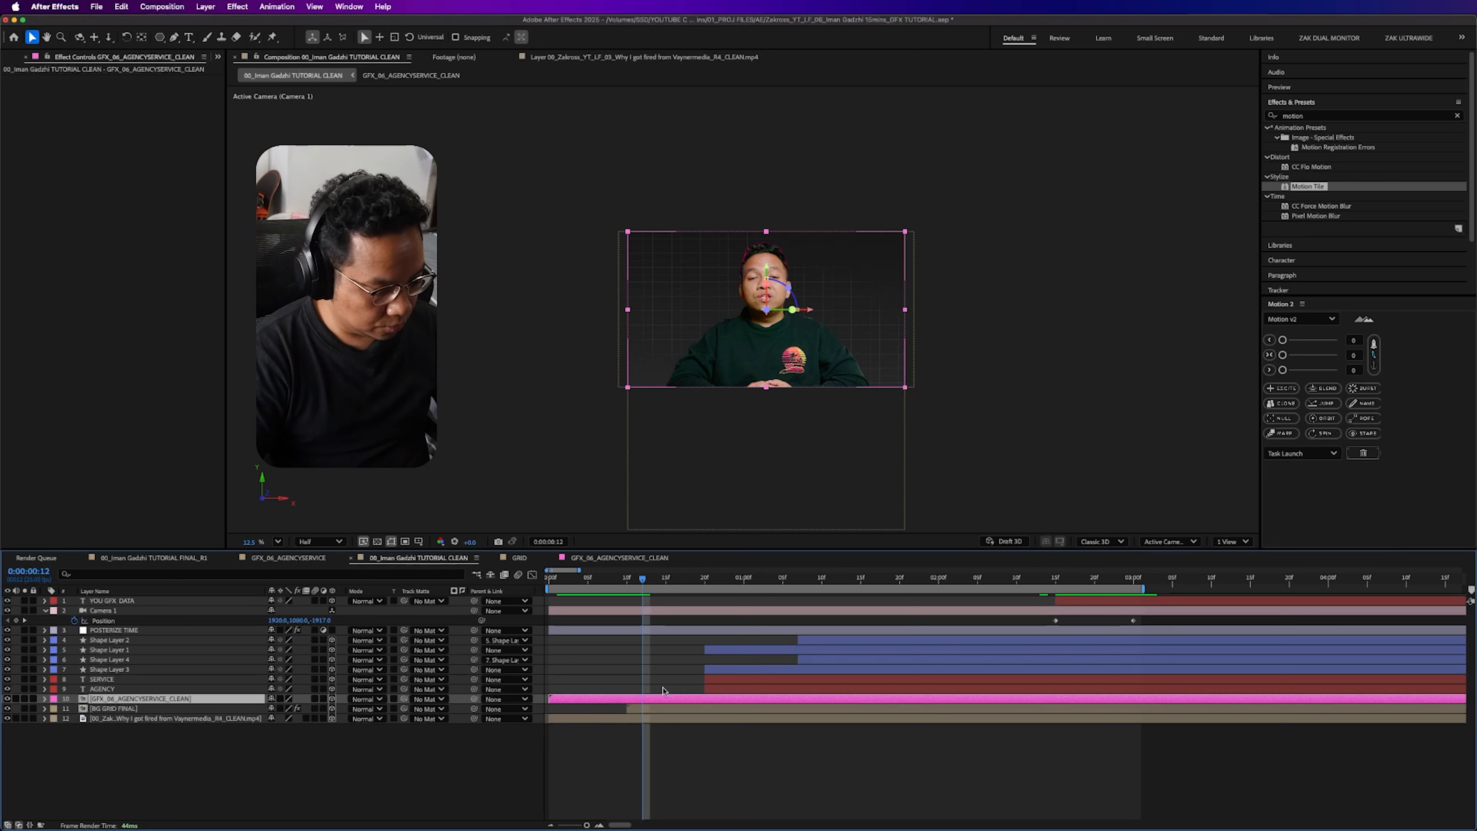
key("u")
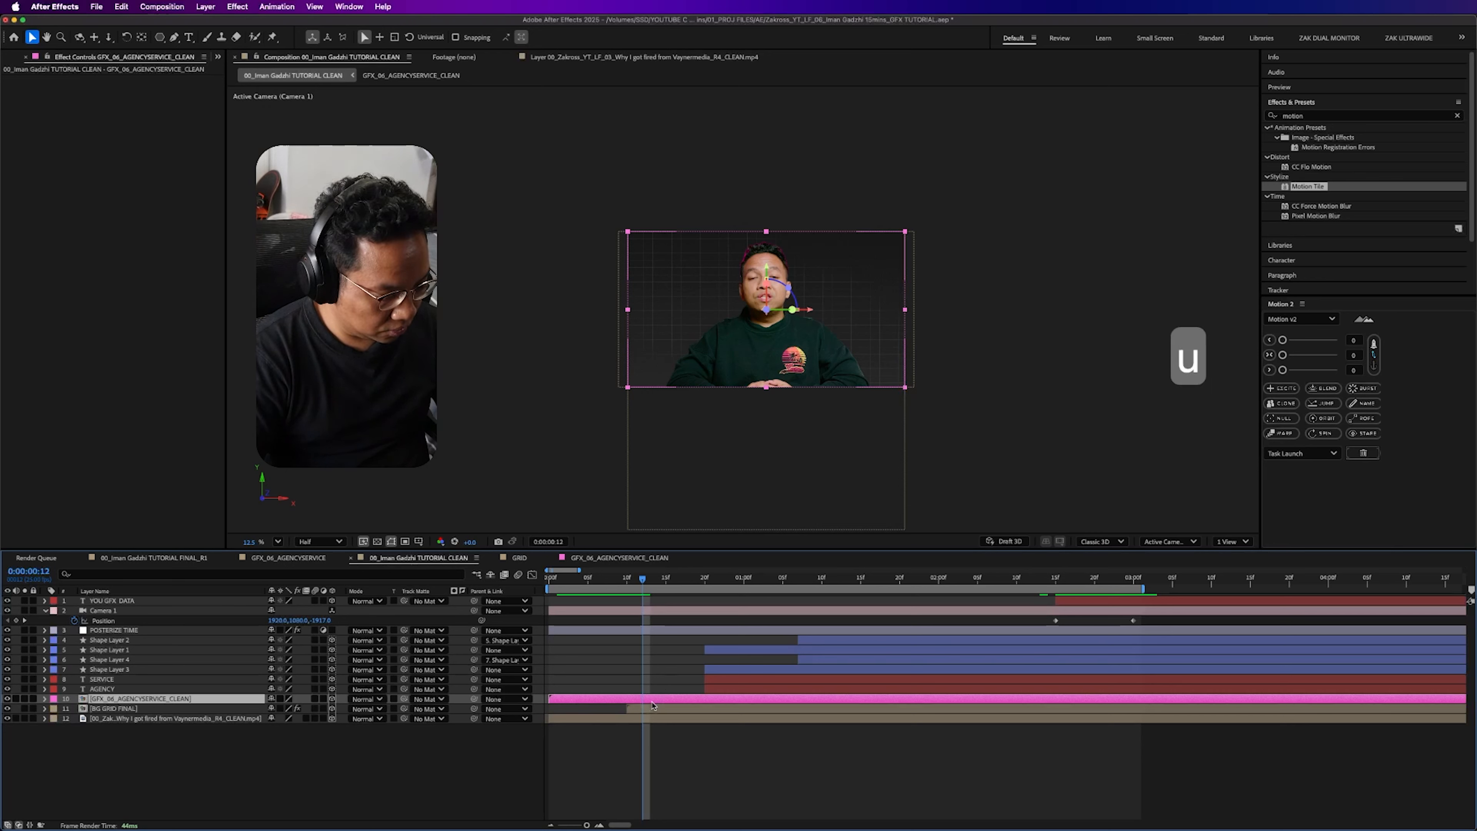
left_click(169, 709)
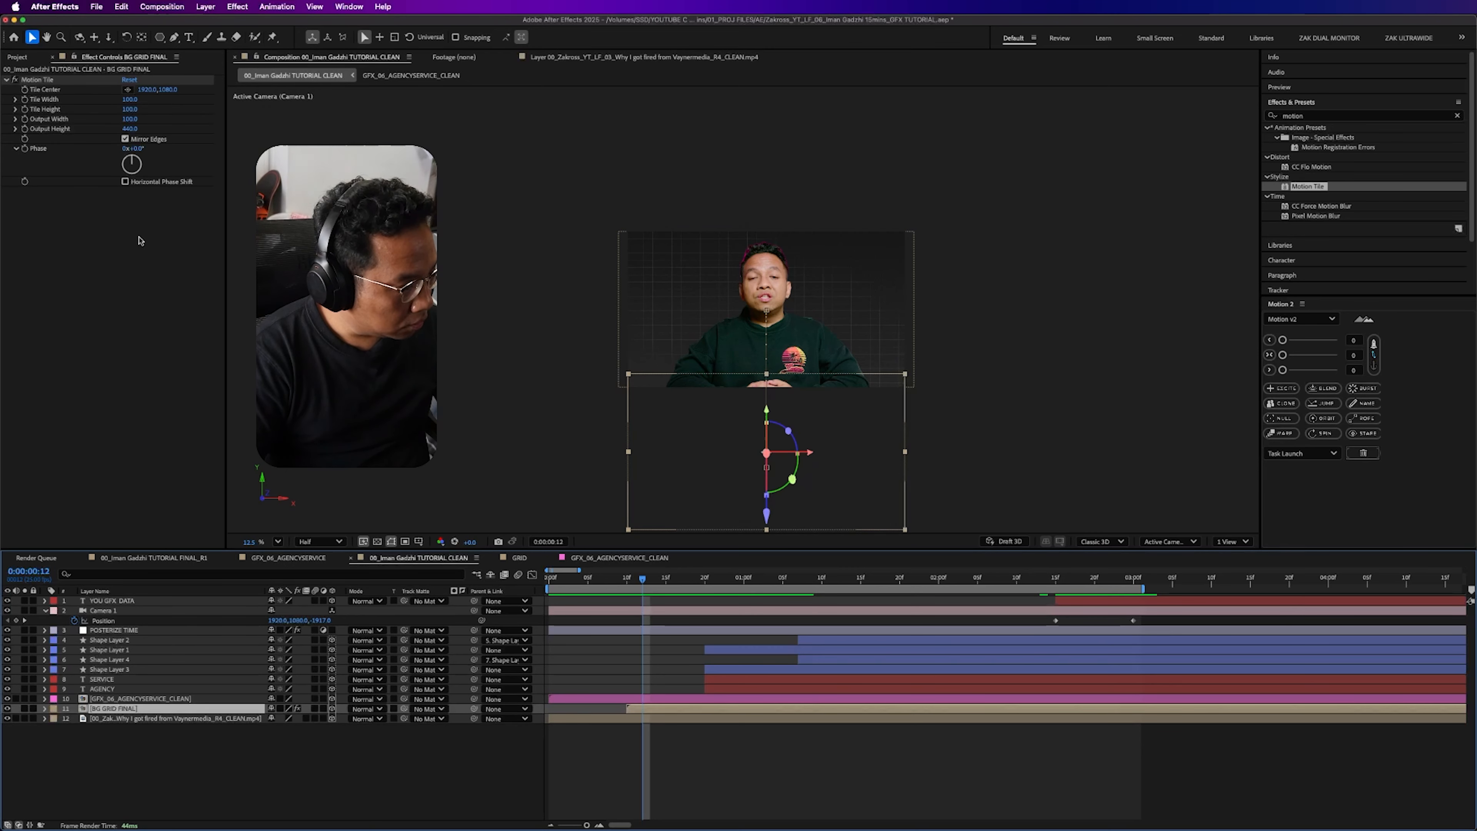
key("u")
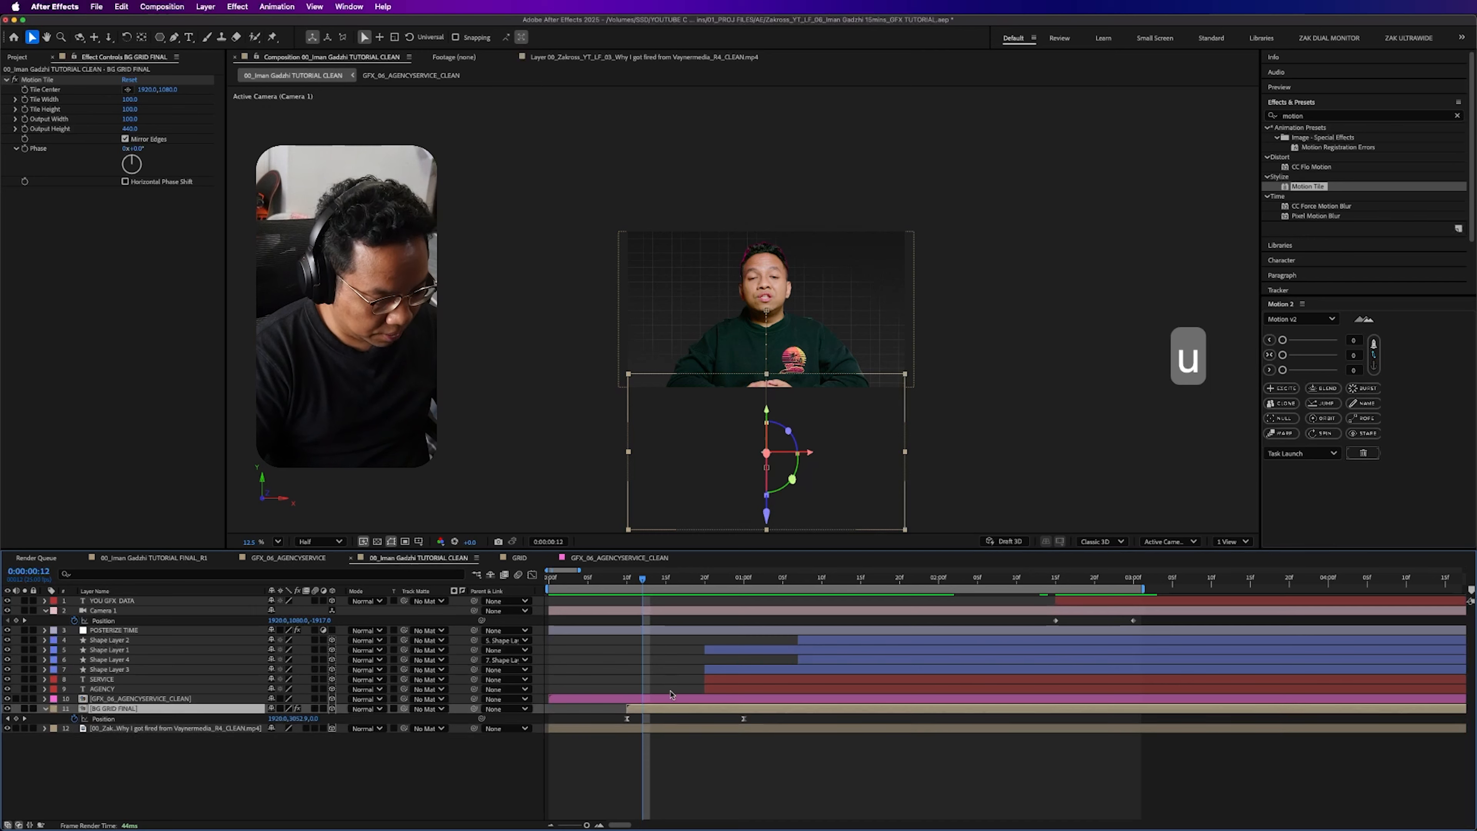
left_click_drag(642, 580, 731, 582)
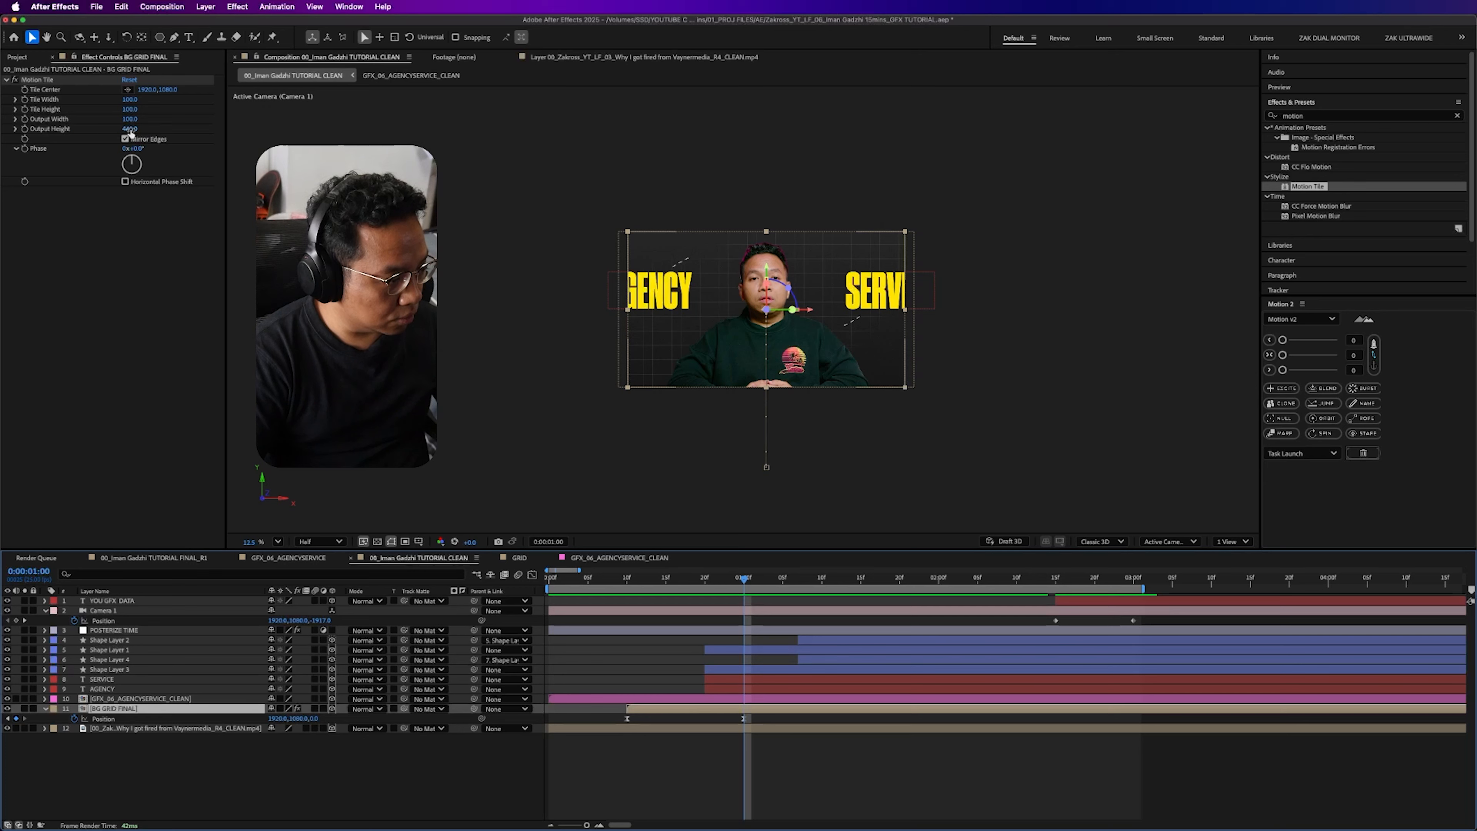
left_click(27, 133)
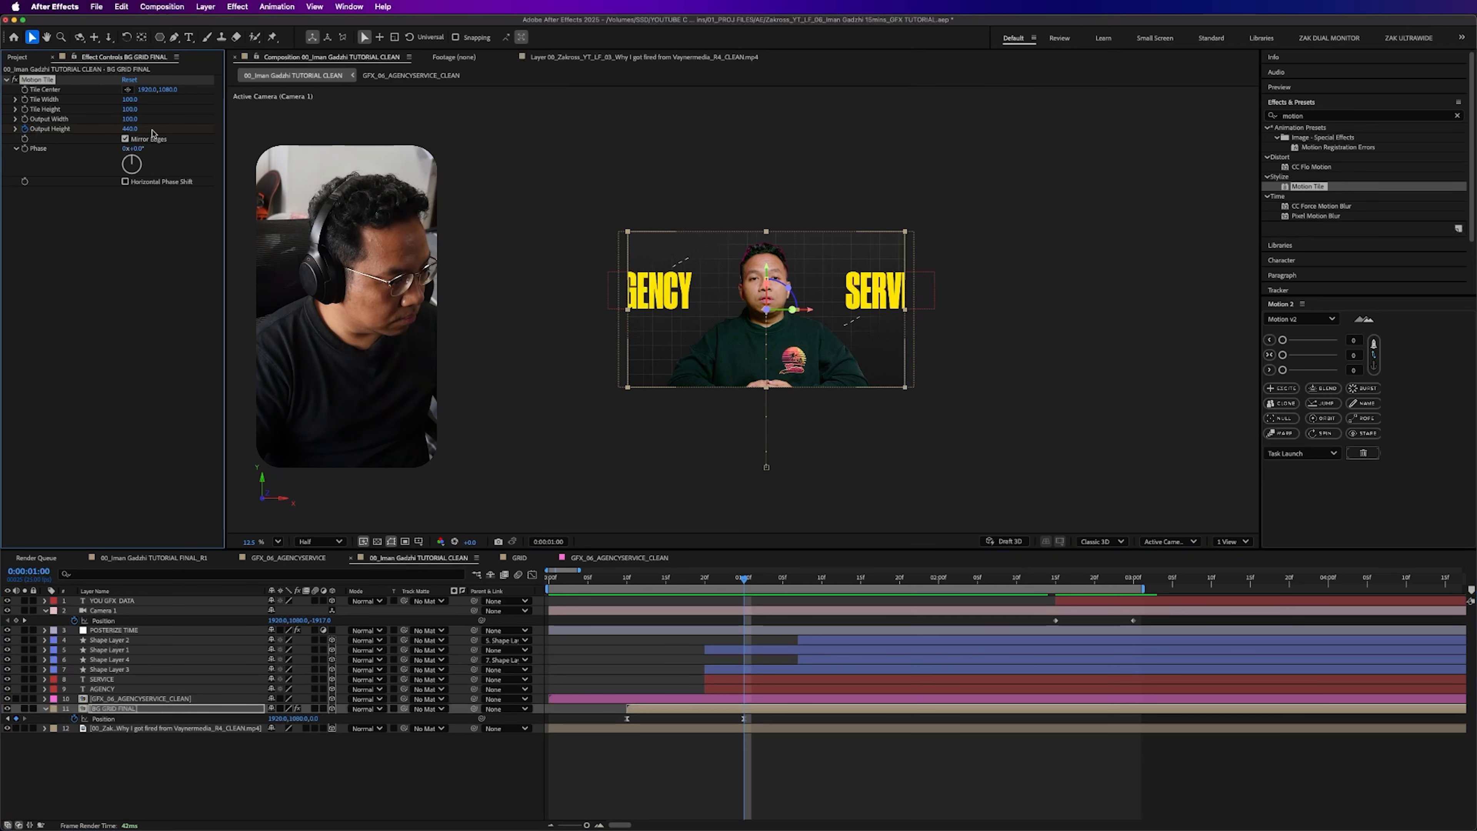
type("100")
key("Return")
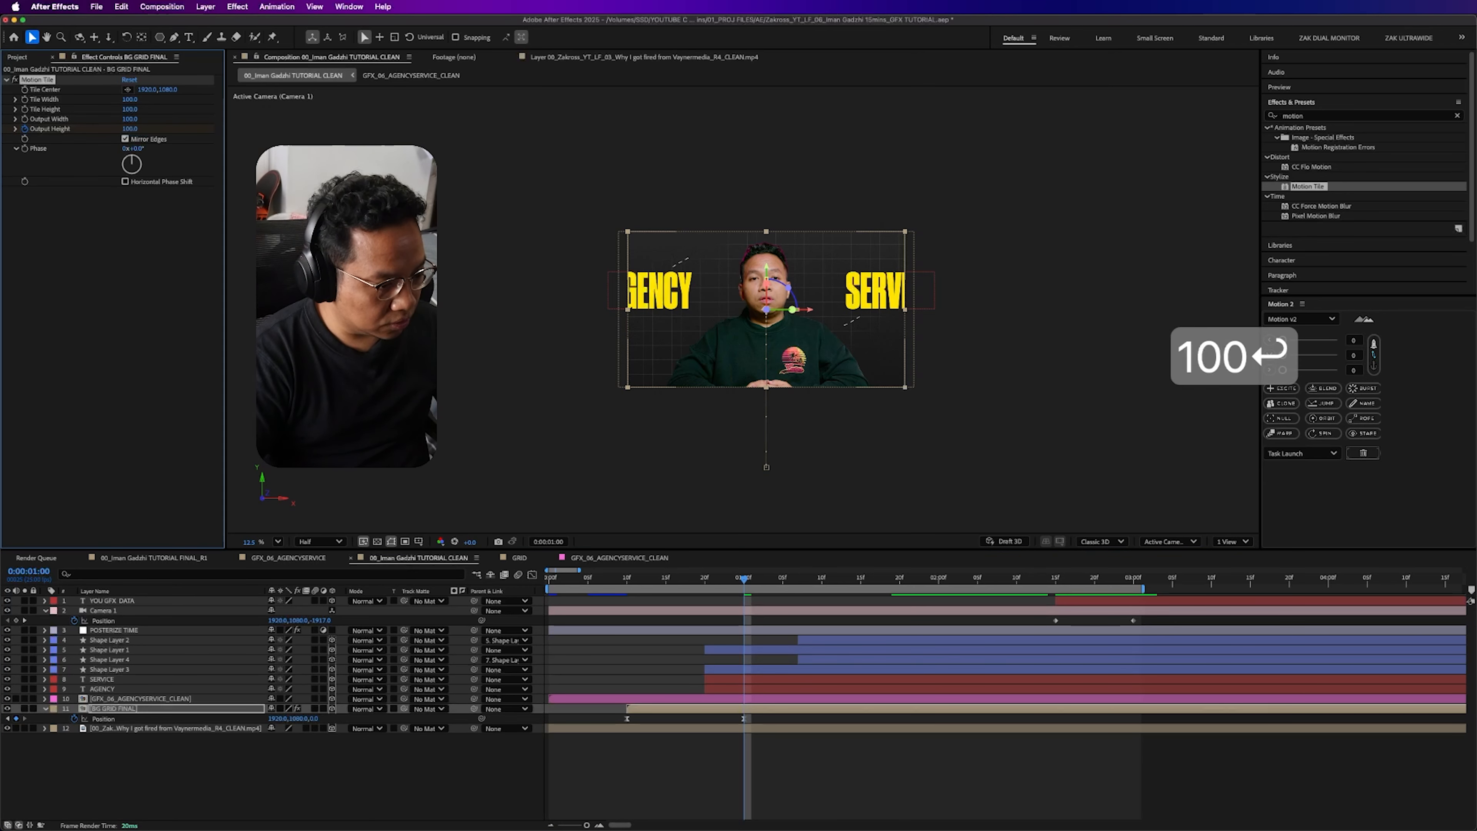
- At 0:00:01:11, set BG GRID FINAL's Motion Tile Output Height to 440
left_click_drag(745, 578, 829, 603)
left_click(120, 102)
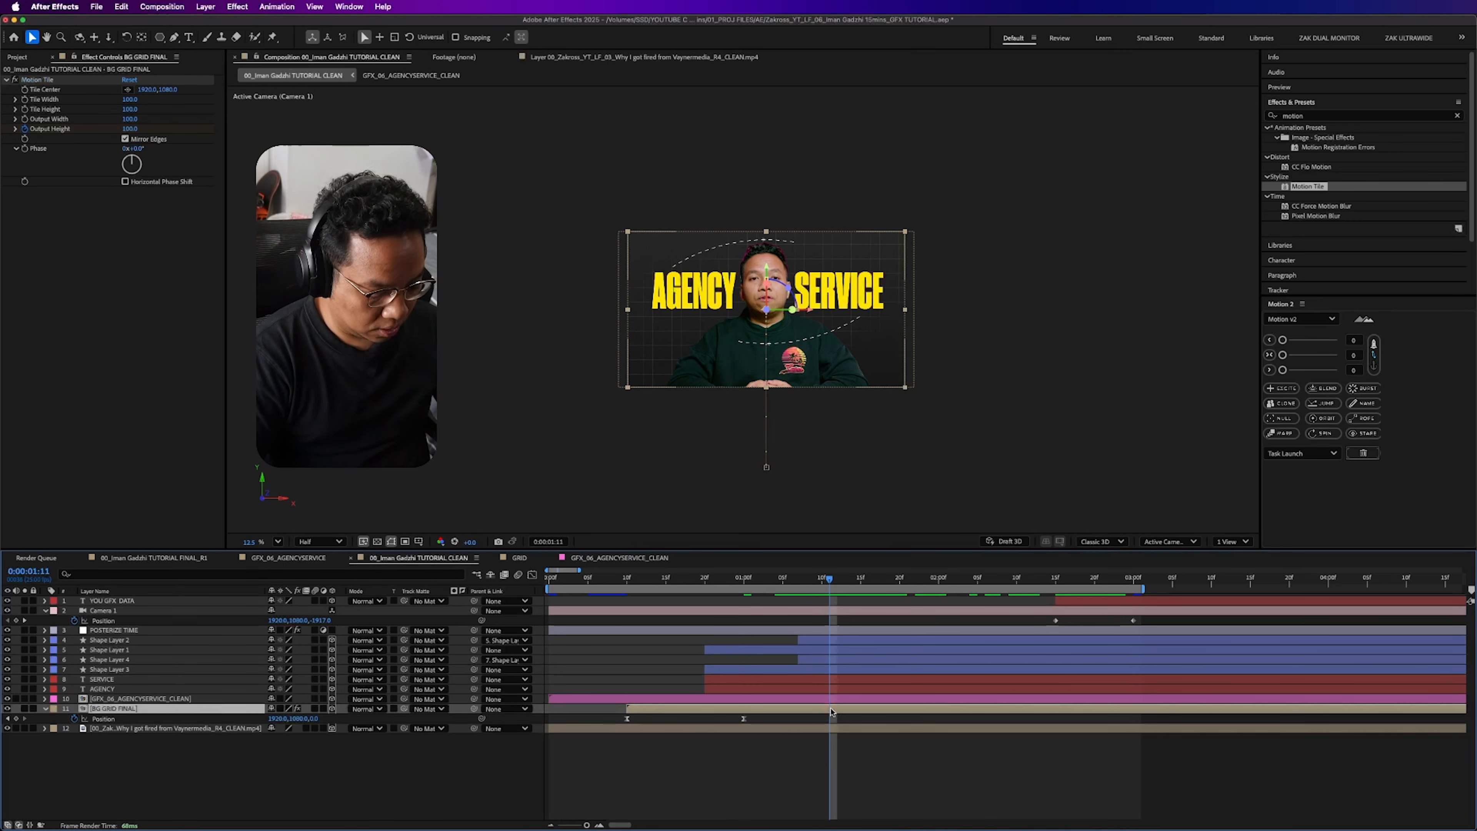
key("u")
left_click(128, 129)
type("440")
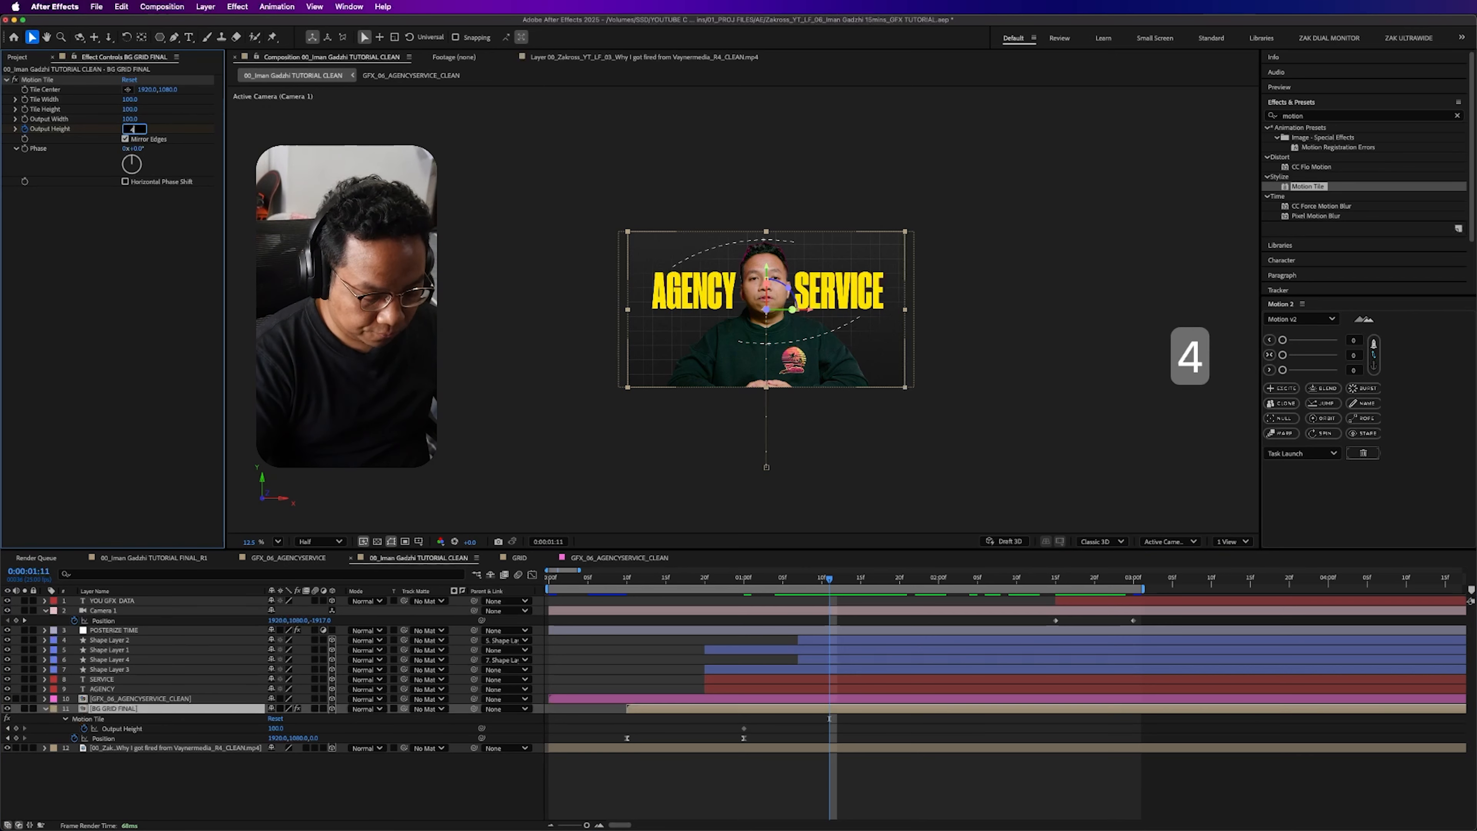
key("Return")
- Scrub from the grid's entrance through the camera move to check the animated tile height, and undo the stray edit
left_click_drag(612, 585, 665, 579)
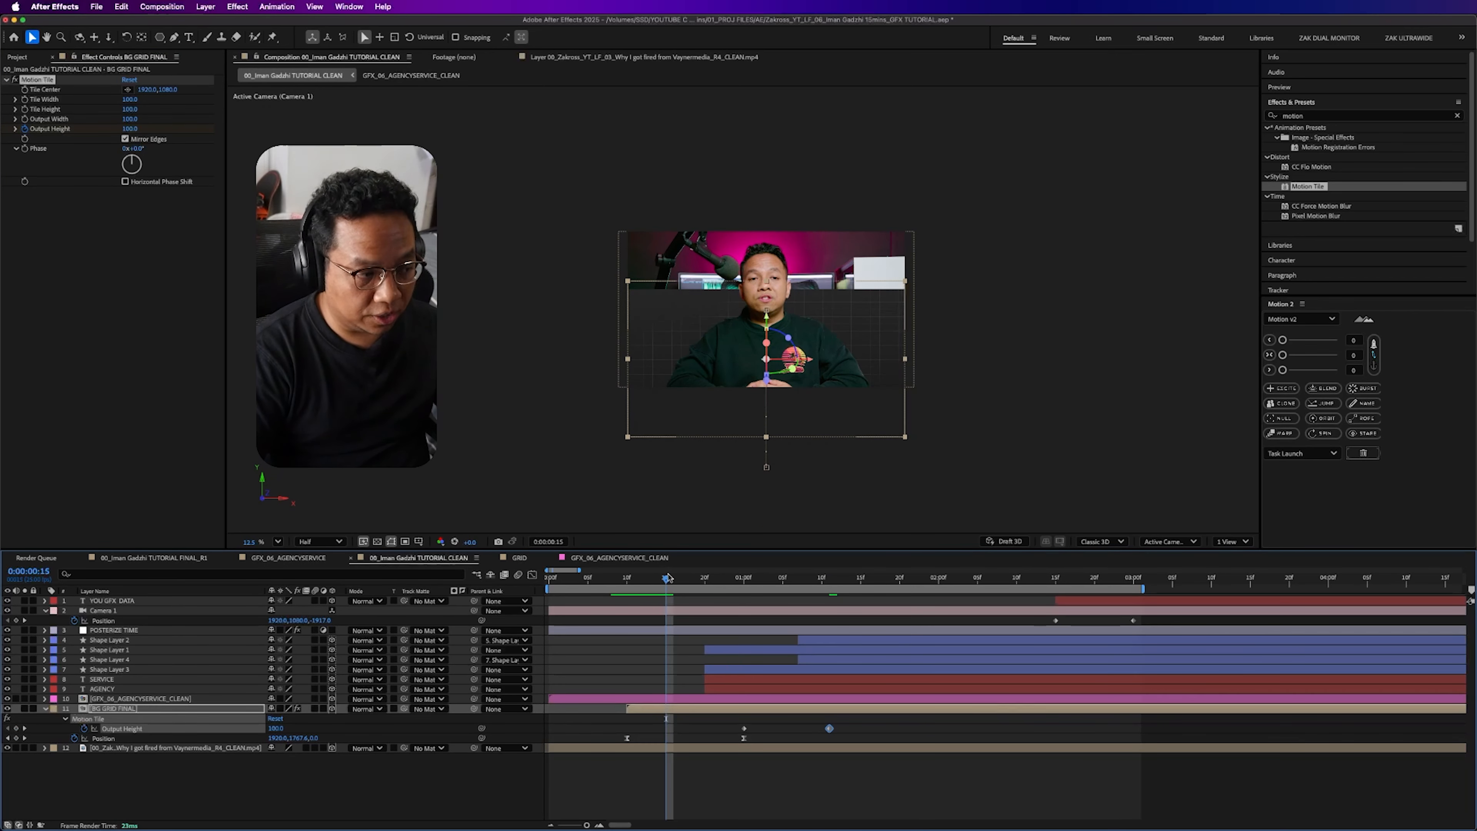
left_click(713, 578)
left_click_drag(755, 580, 1136, 589)
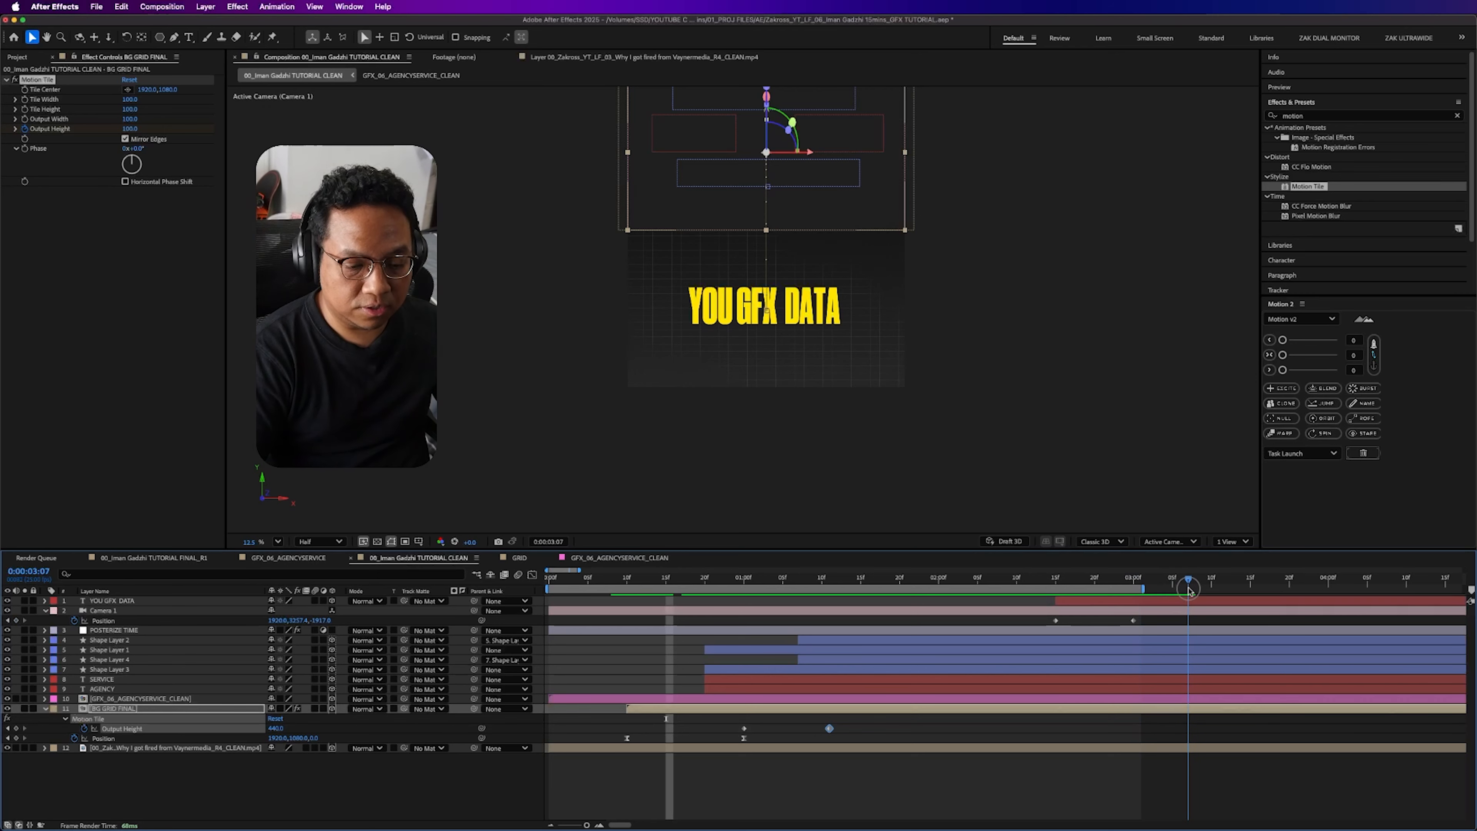
key("b")
key("cmd+z")
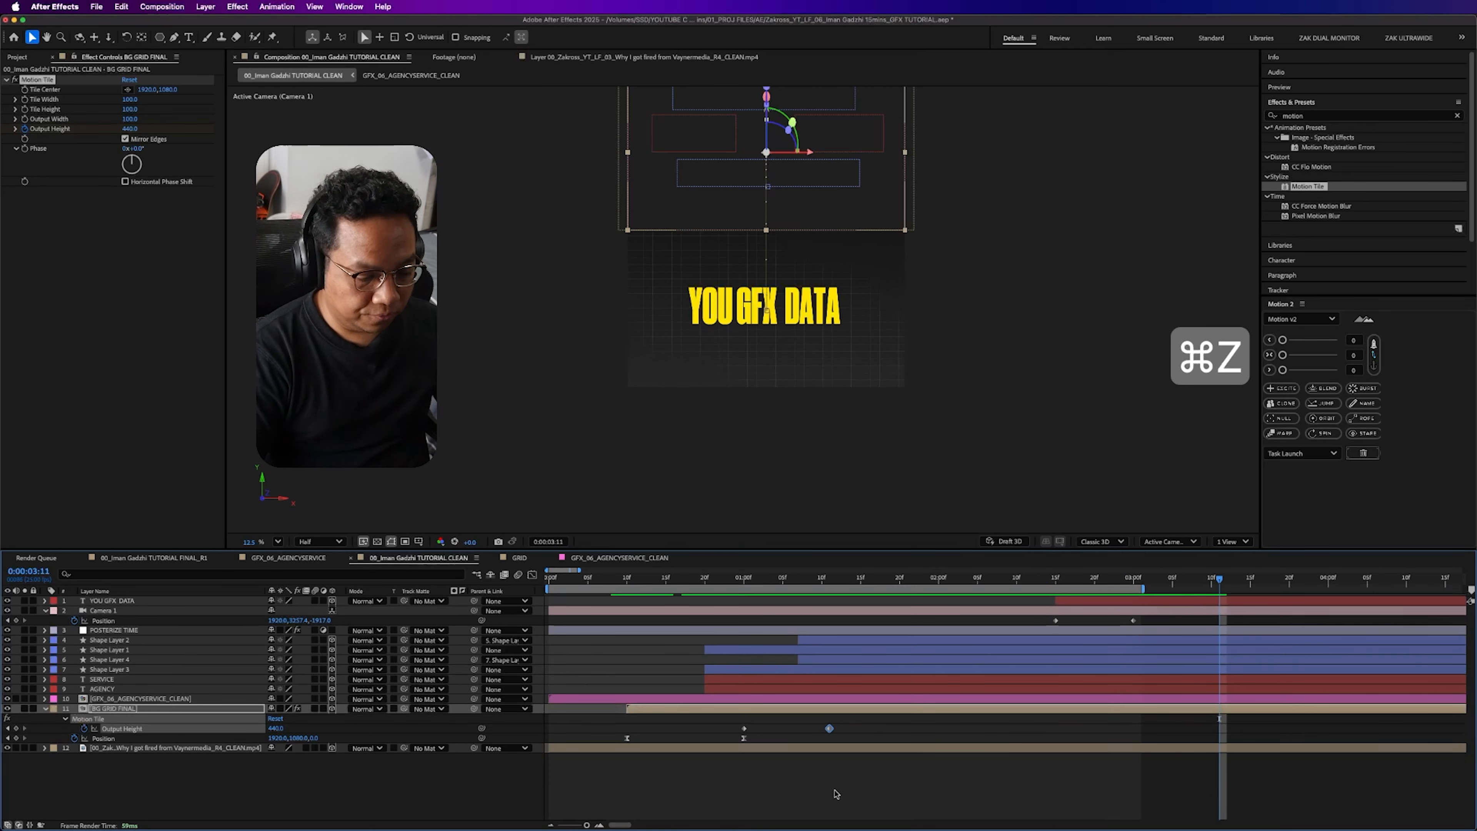
left_click(835, 794)
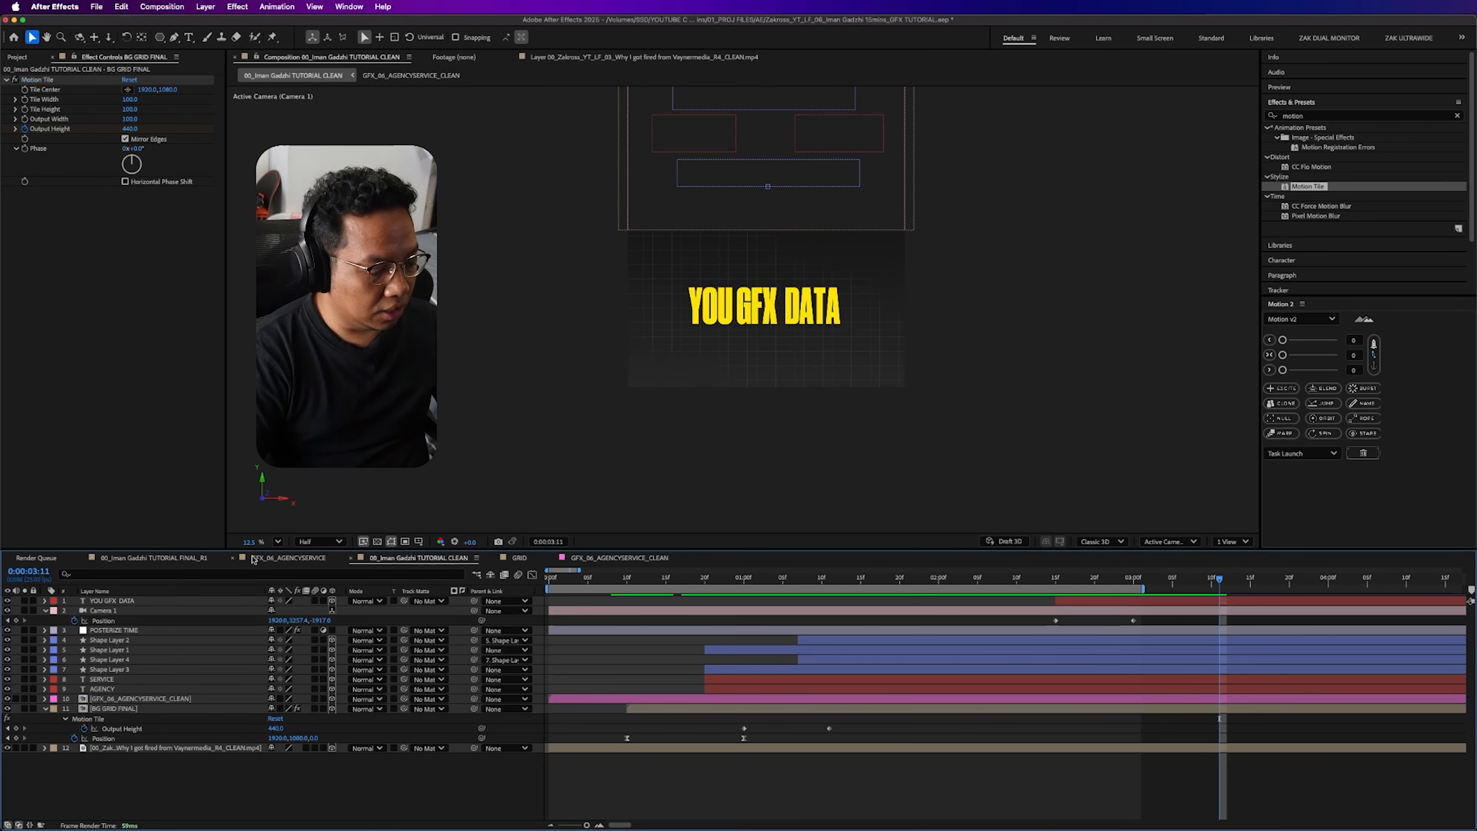
- Duplicate Shape Layer 1, move the copy down beside YOU GFX DATA, and set its Z Rotation to -97°
left_click(131, 650)
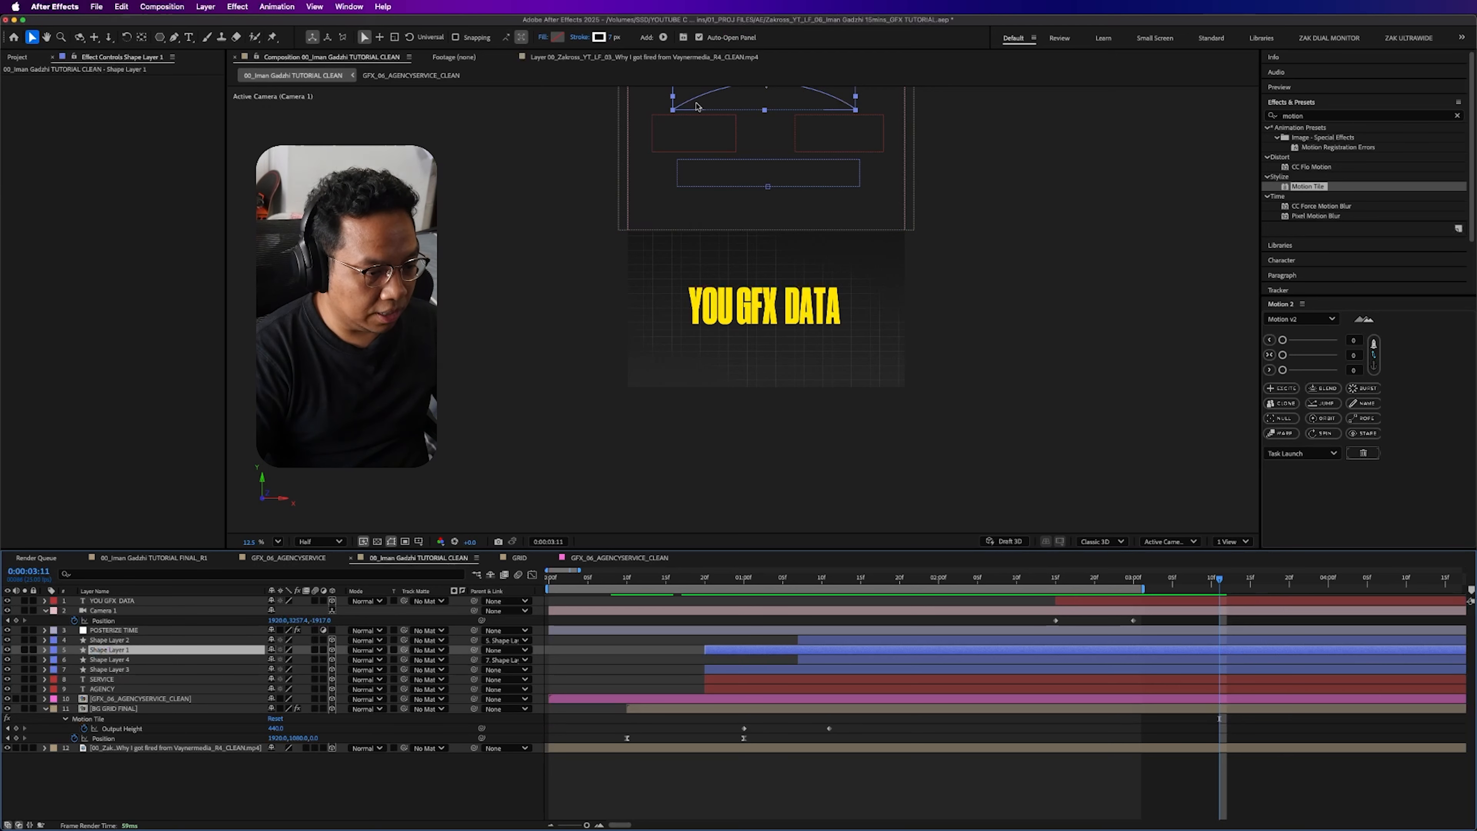
key("cmd+d")
left_click_drag(702, 102, 677, 290)
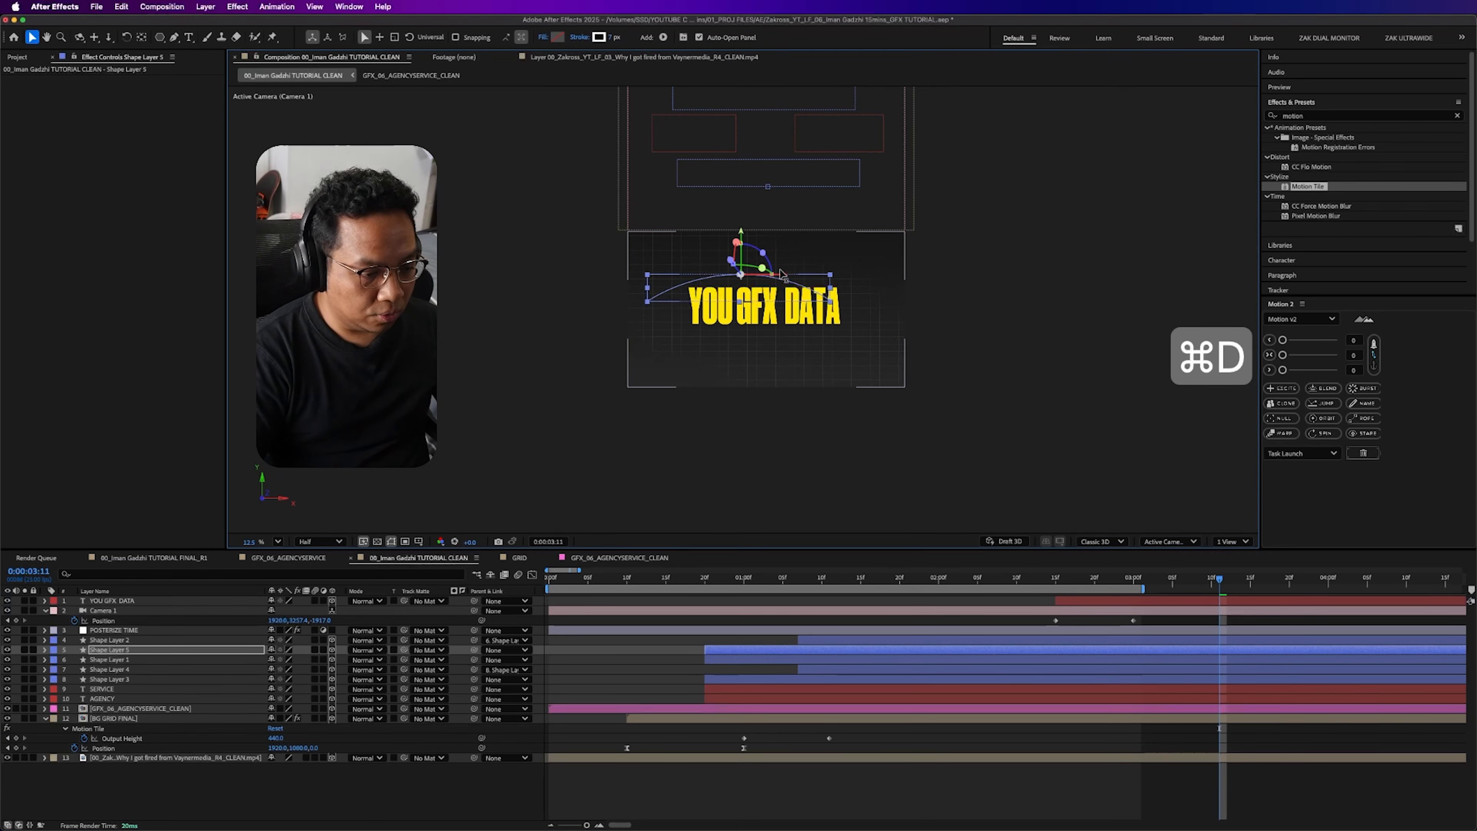
key("r")
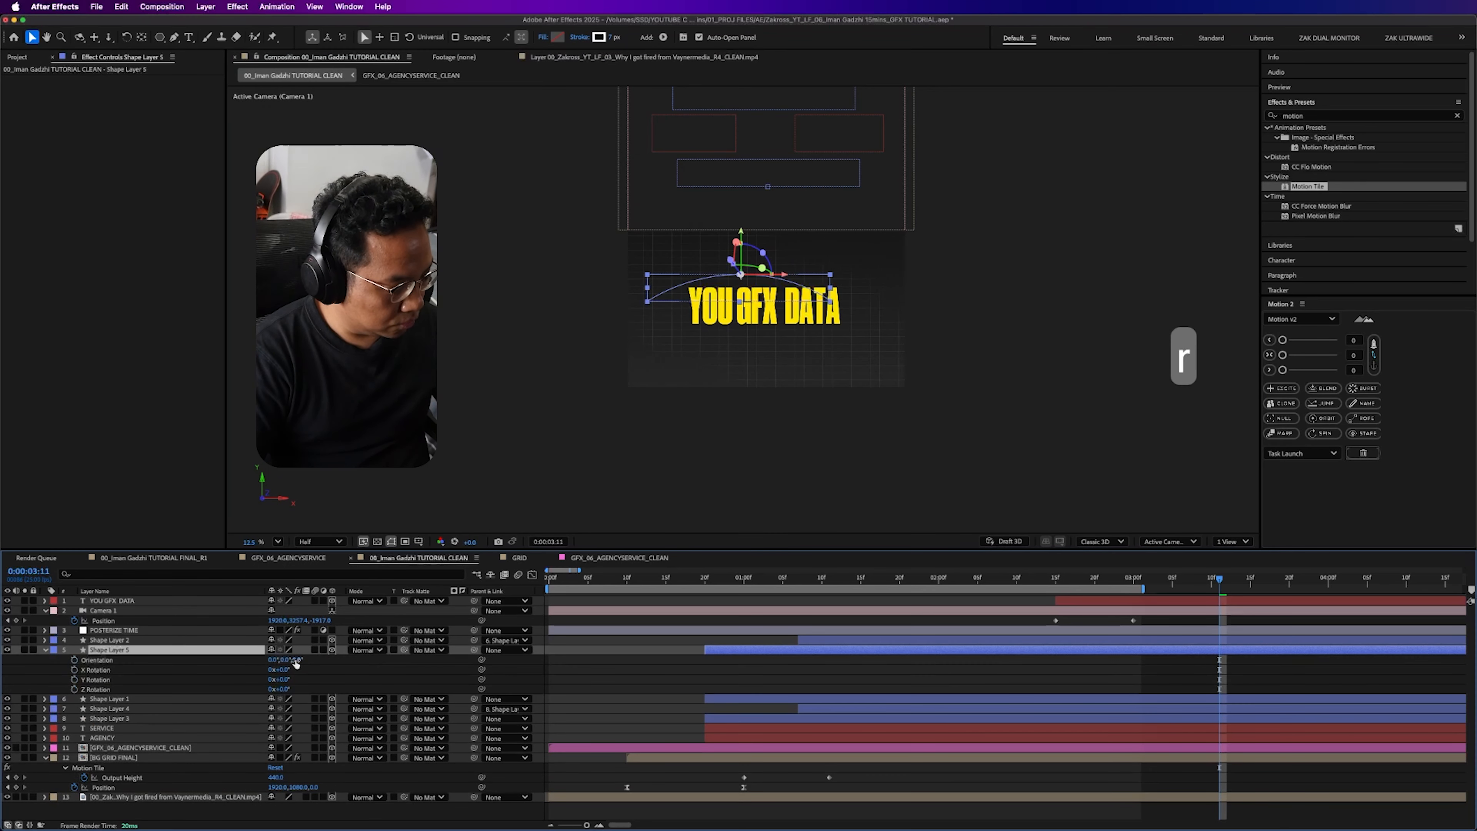
left_click_drag(283, 688, 216, 675)
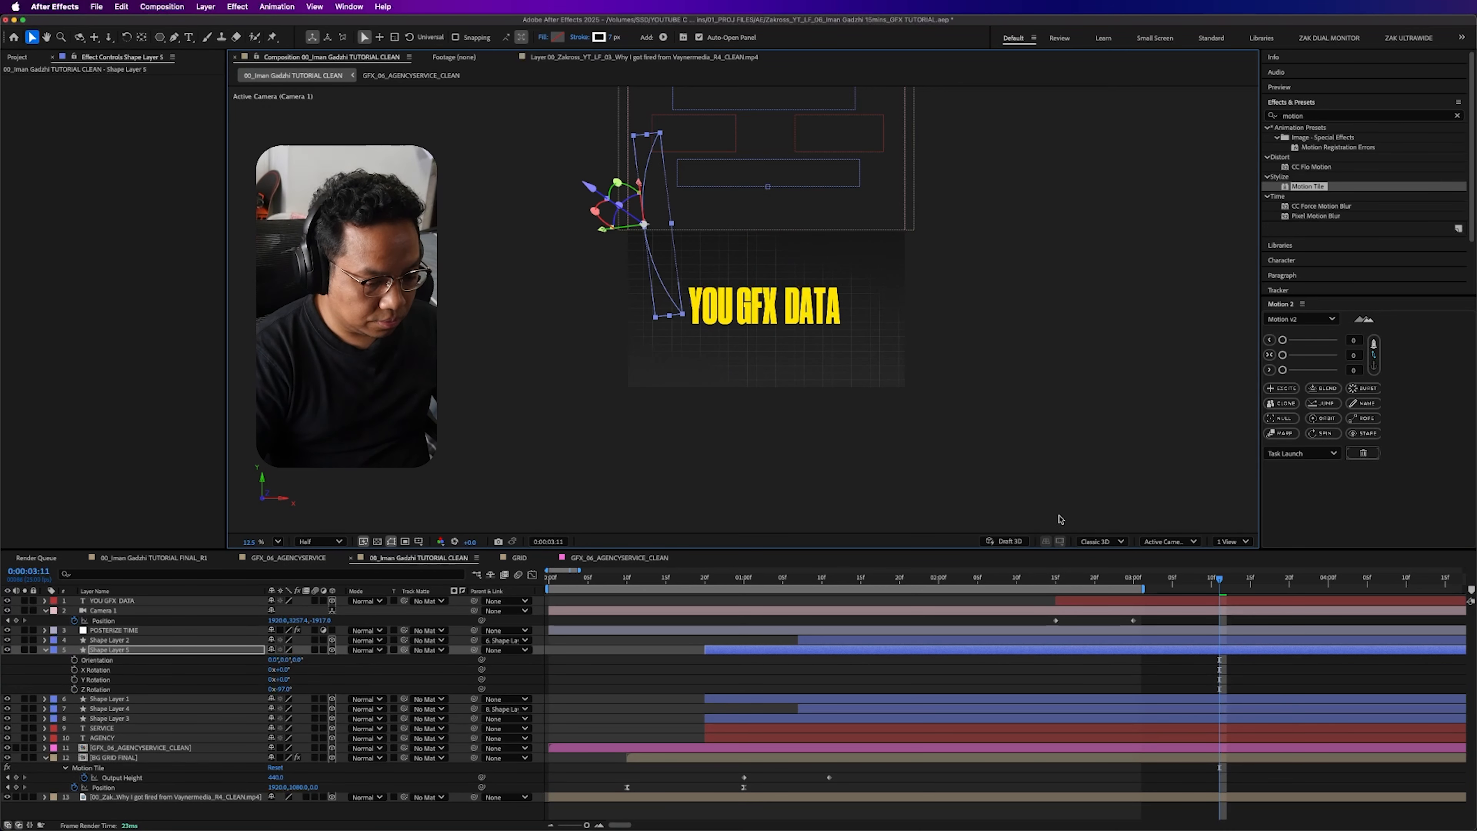
- At 0:00:02:15, move the rotated arc and the YOU GFX DATA title further down below the presenter frame
left_click(1051, 577)
left_click_drag(645, 315, 648, 425)
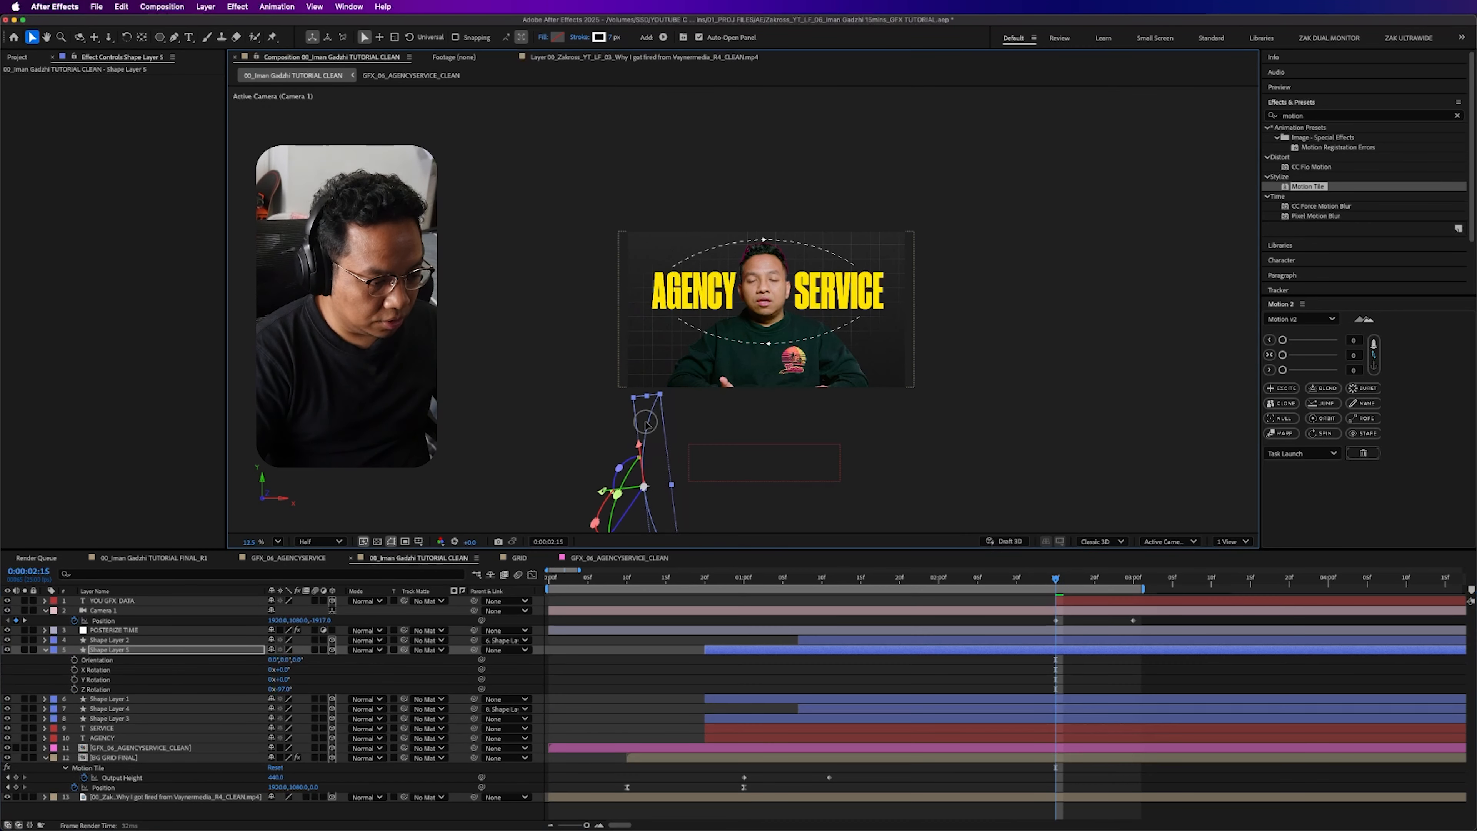
left_click(121, 602)
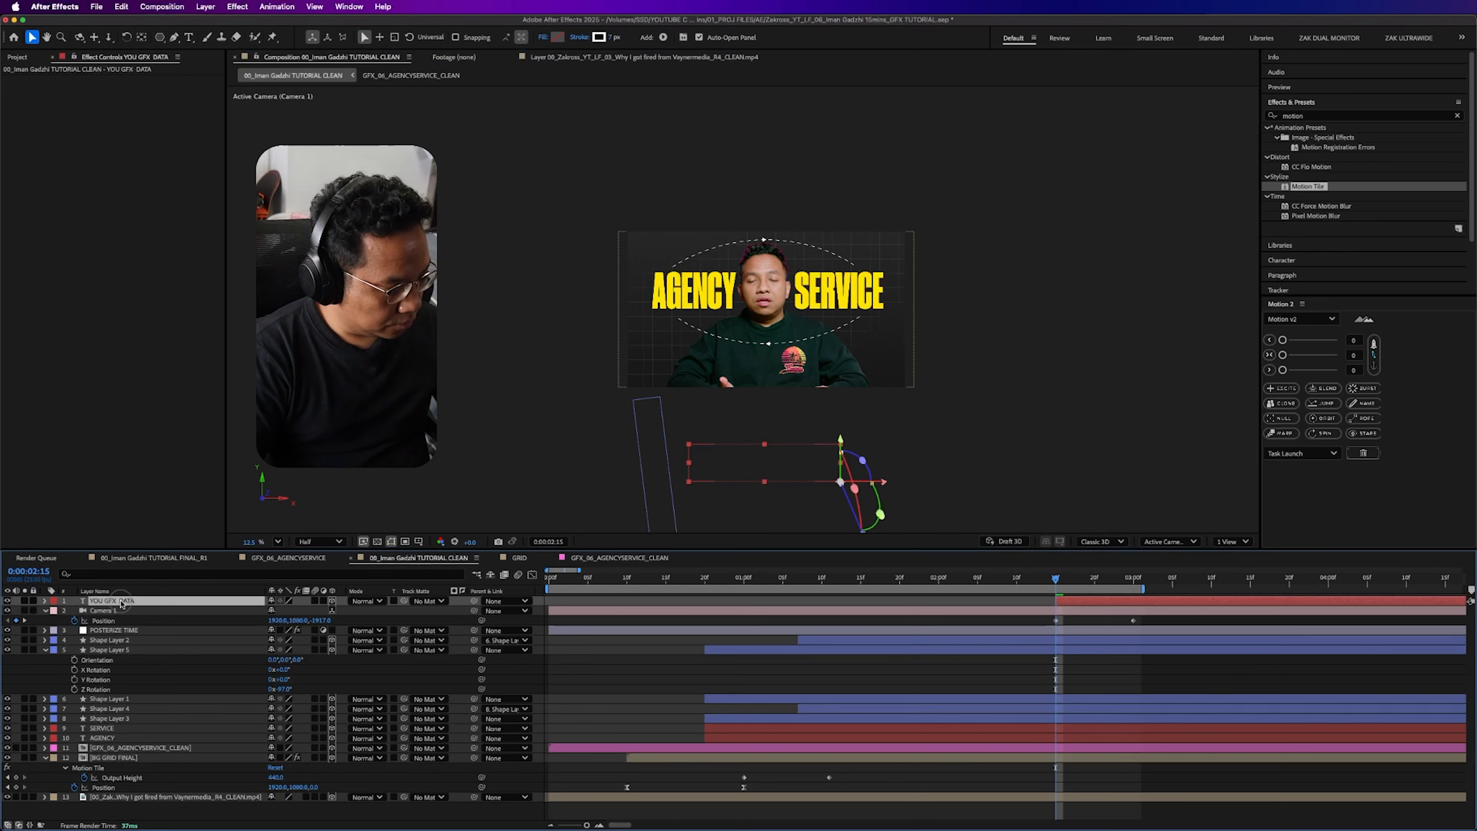
left_click_drag(839, 409, 832, 200)
left_click_drag(838, 234, 841, 349)
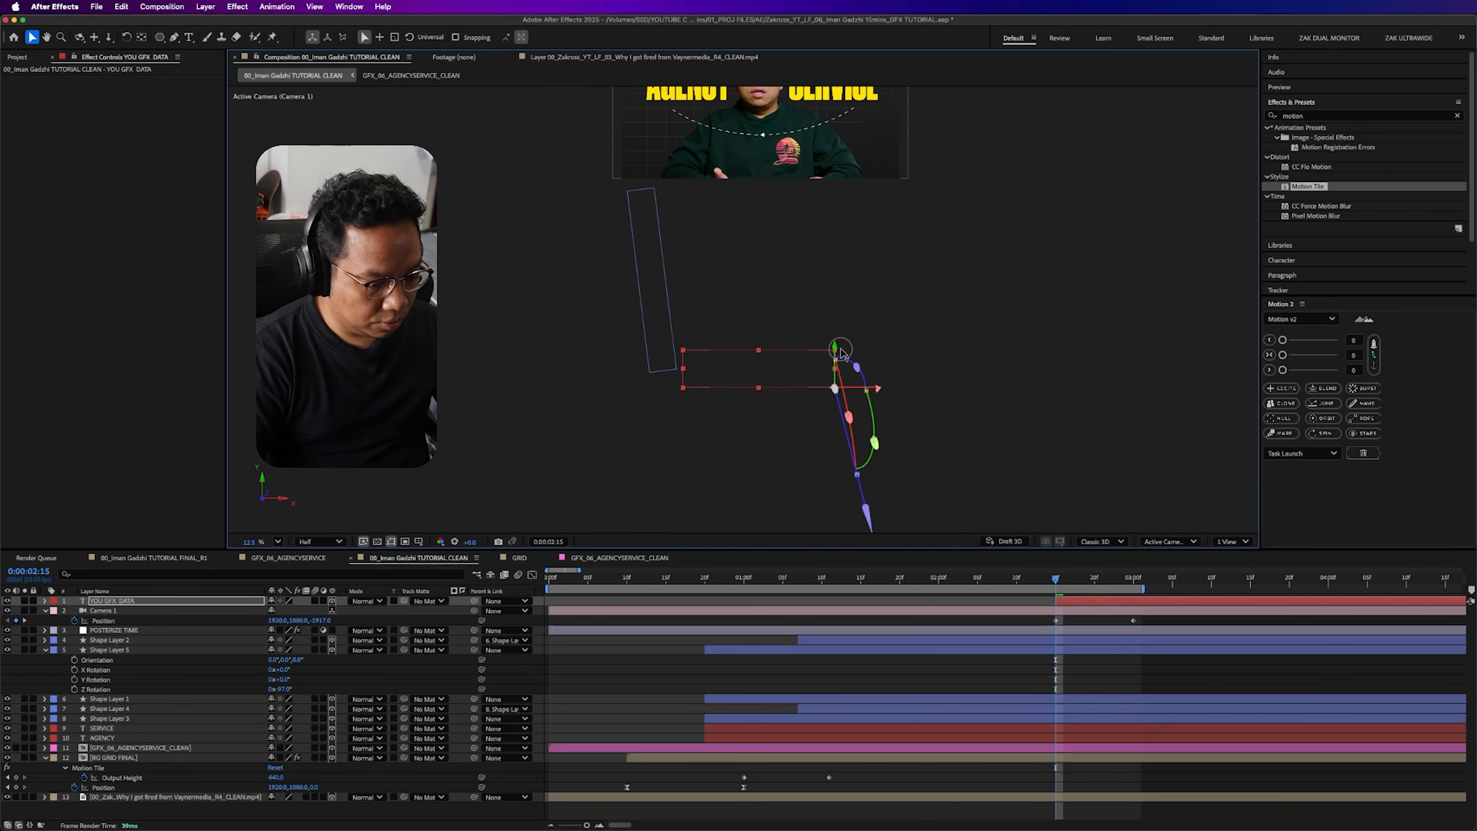
left_click_drag(1115, 582, 1063, 583)
left_click_drag(752, 298, 785, 455)
- At 0:00:03:00, raise Camera 1's Y Position to about 4724 so YOU GFX DATA sits centred in the frame
left_click(1140, 580)
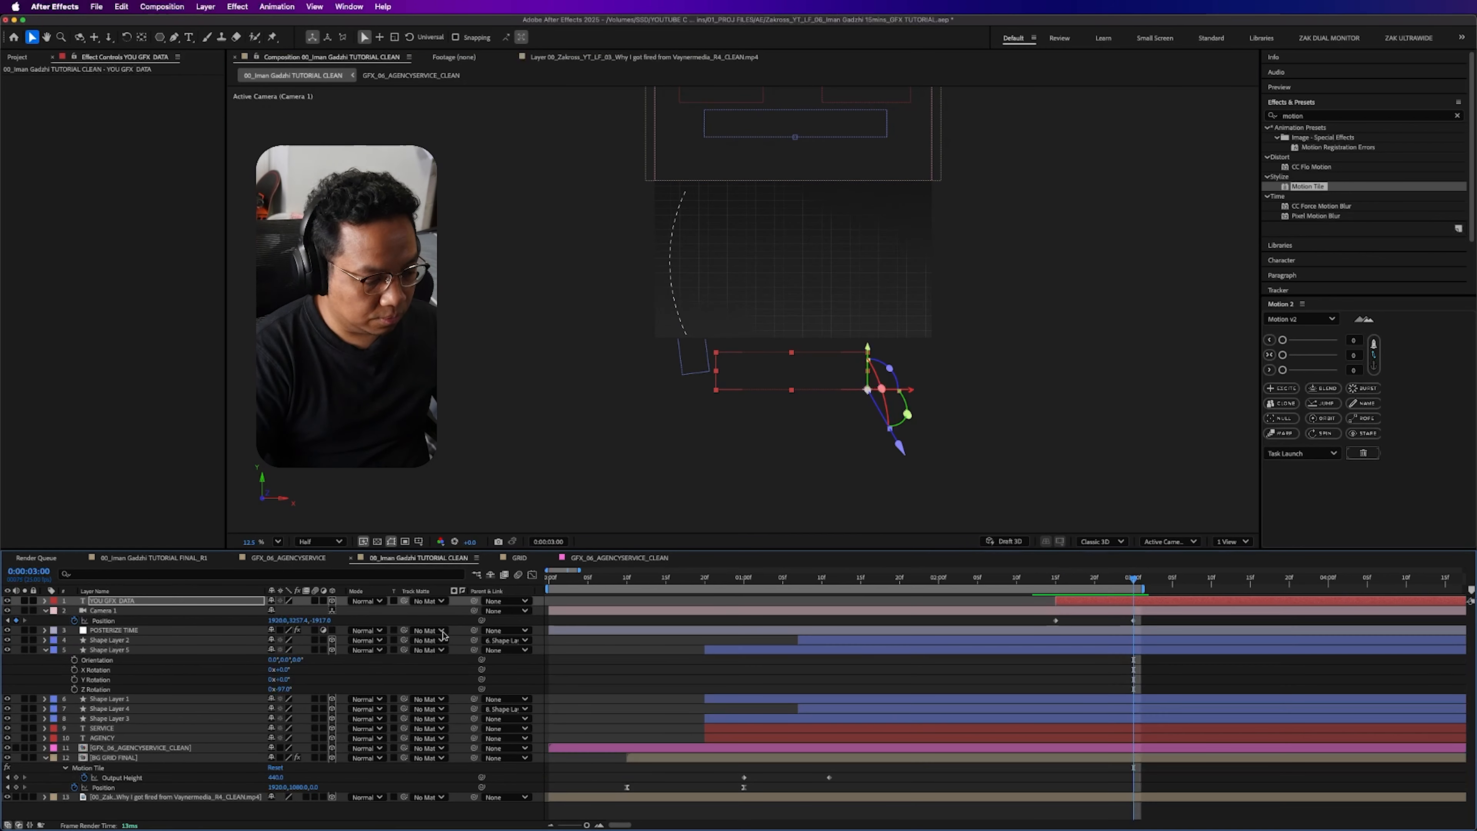
left_click(218, 612)
left_click_drag(307, 625, 491, 609)
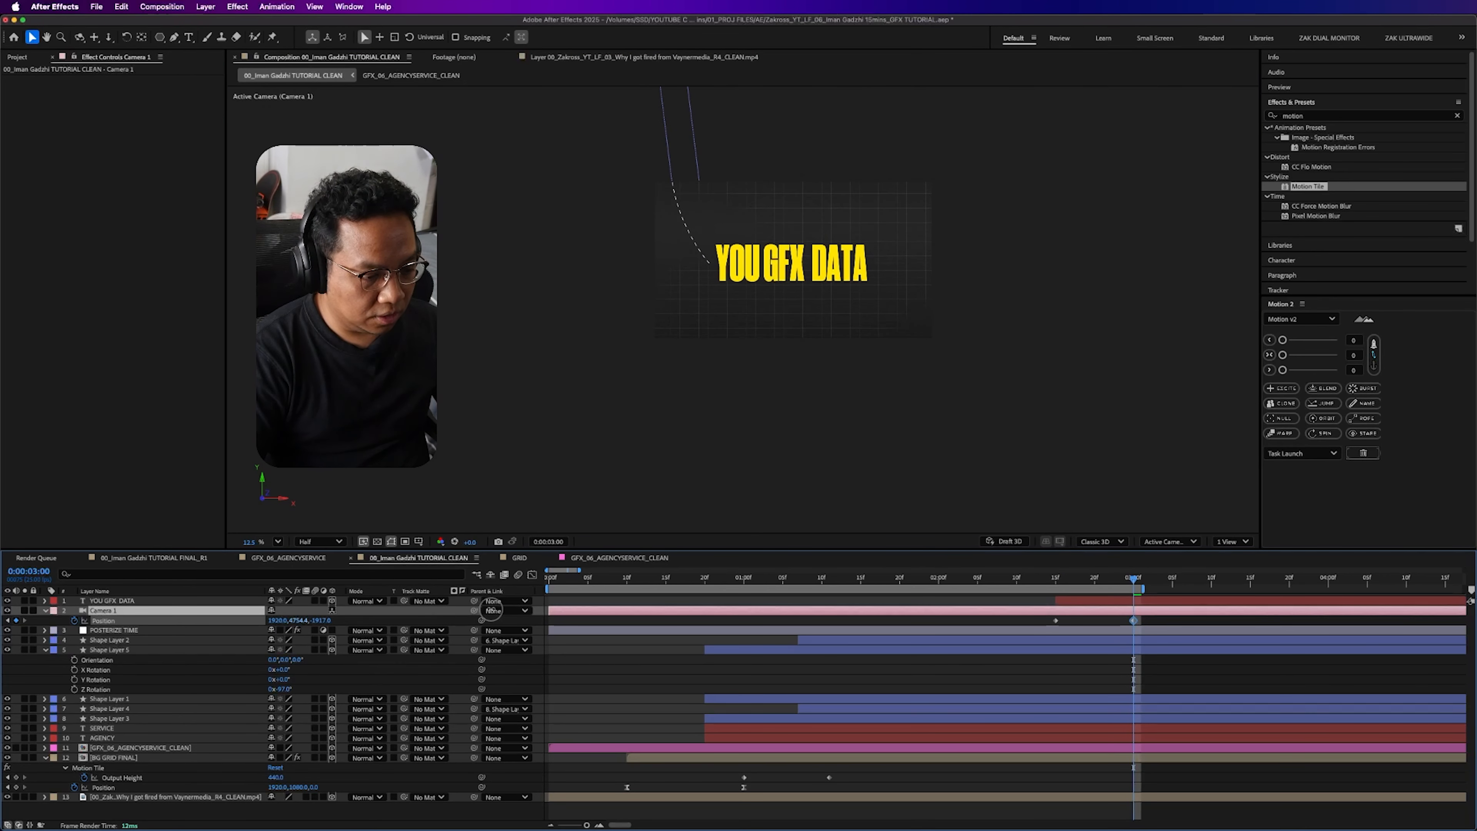
- Move Camera 1's last Position keyframe to 0:00:03:10 and end the work area at 0:00:04:00
key("space")
left_click_drag(1135, 622, 1046, 624)
key("n")
- Apply Easy Ease to both Camera 1 Position keyframes and play back the move
key("F8")
key("F9")
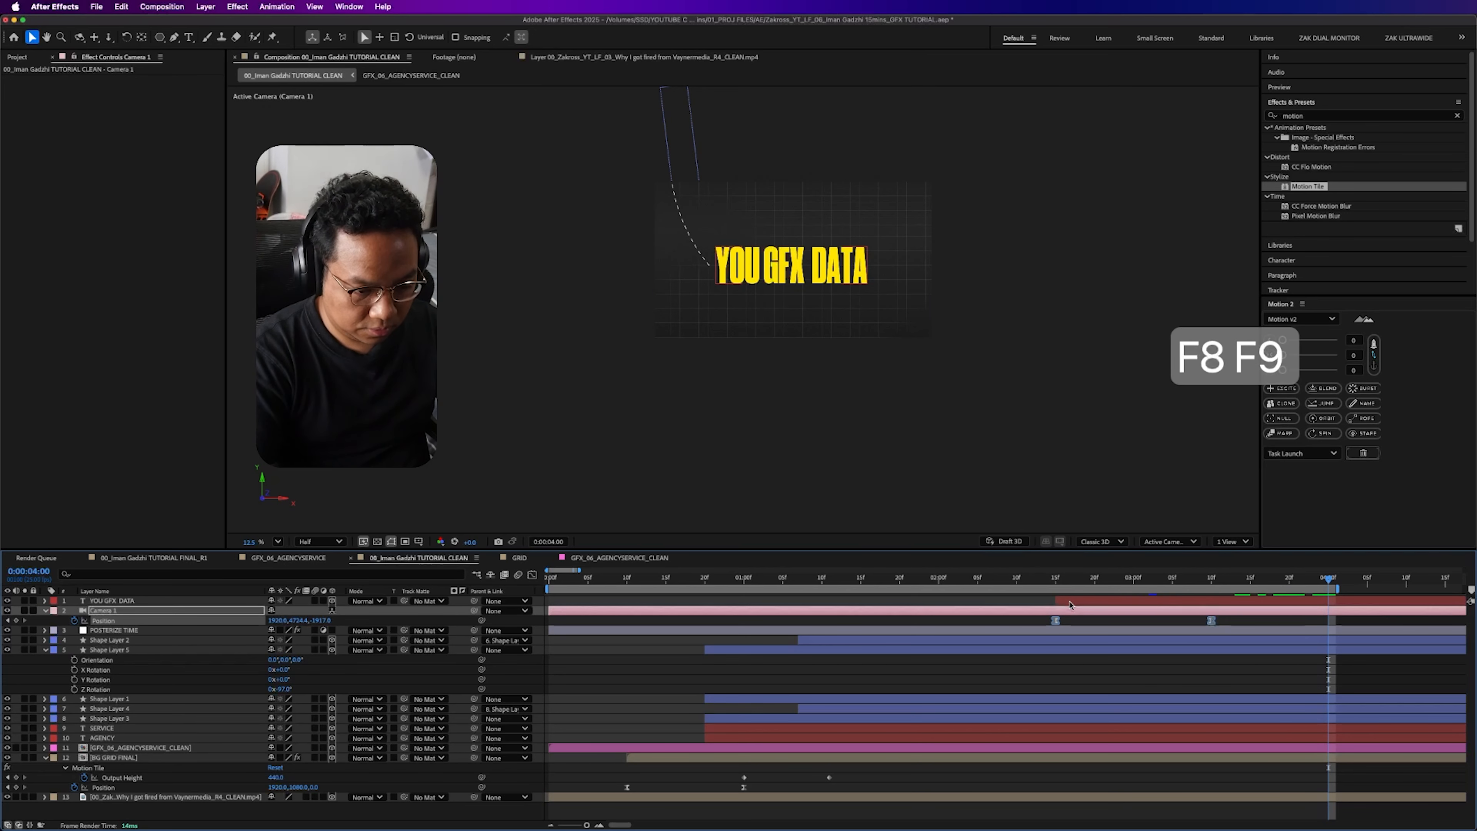
key("space")
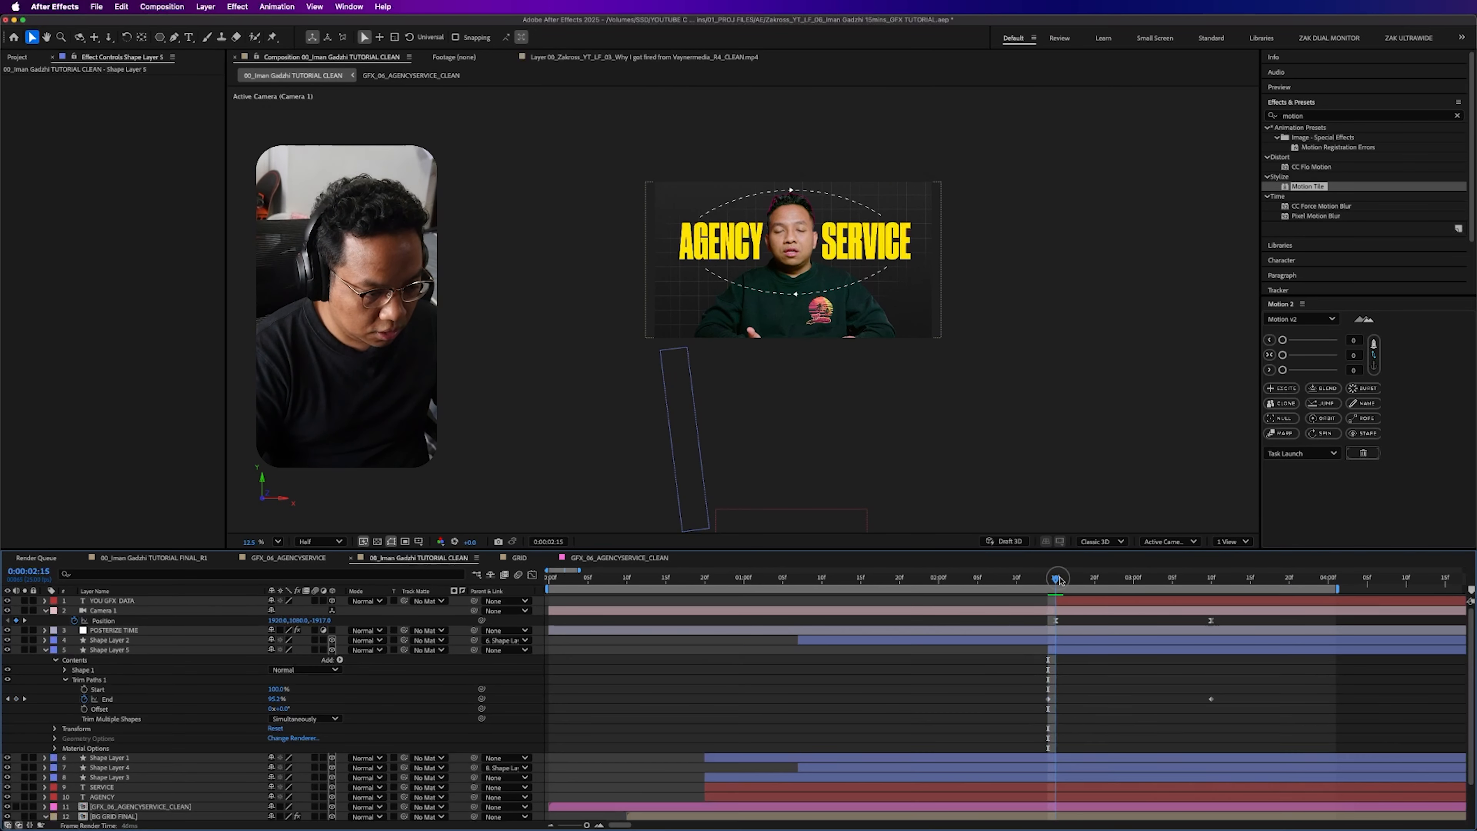
- Easy Ease Shape Layer 5's Trim Paths End keyframes and shift the layer to start at 0:00:02:19
left_click_drag(1056, 582, 1180, 586)
left_click_drag(1247, 697, 970, 729)
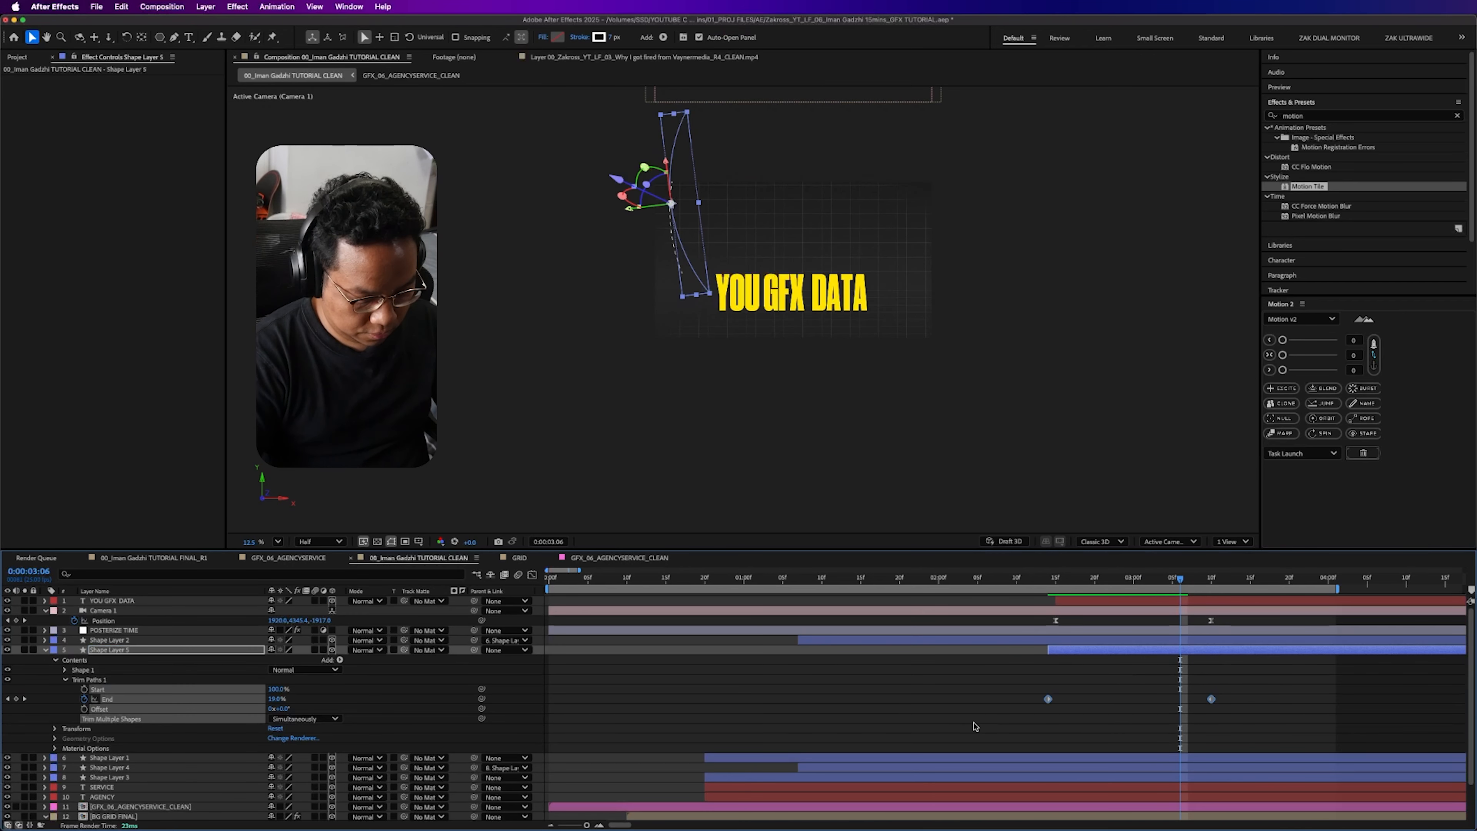
key("F9")
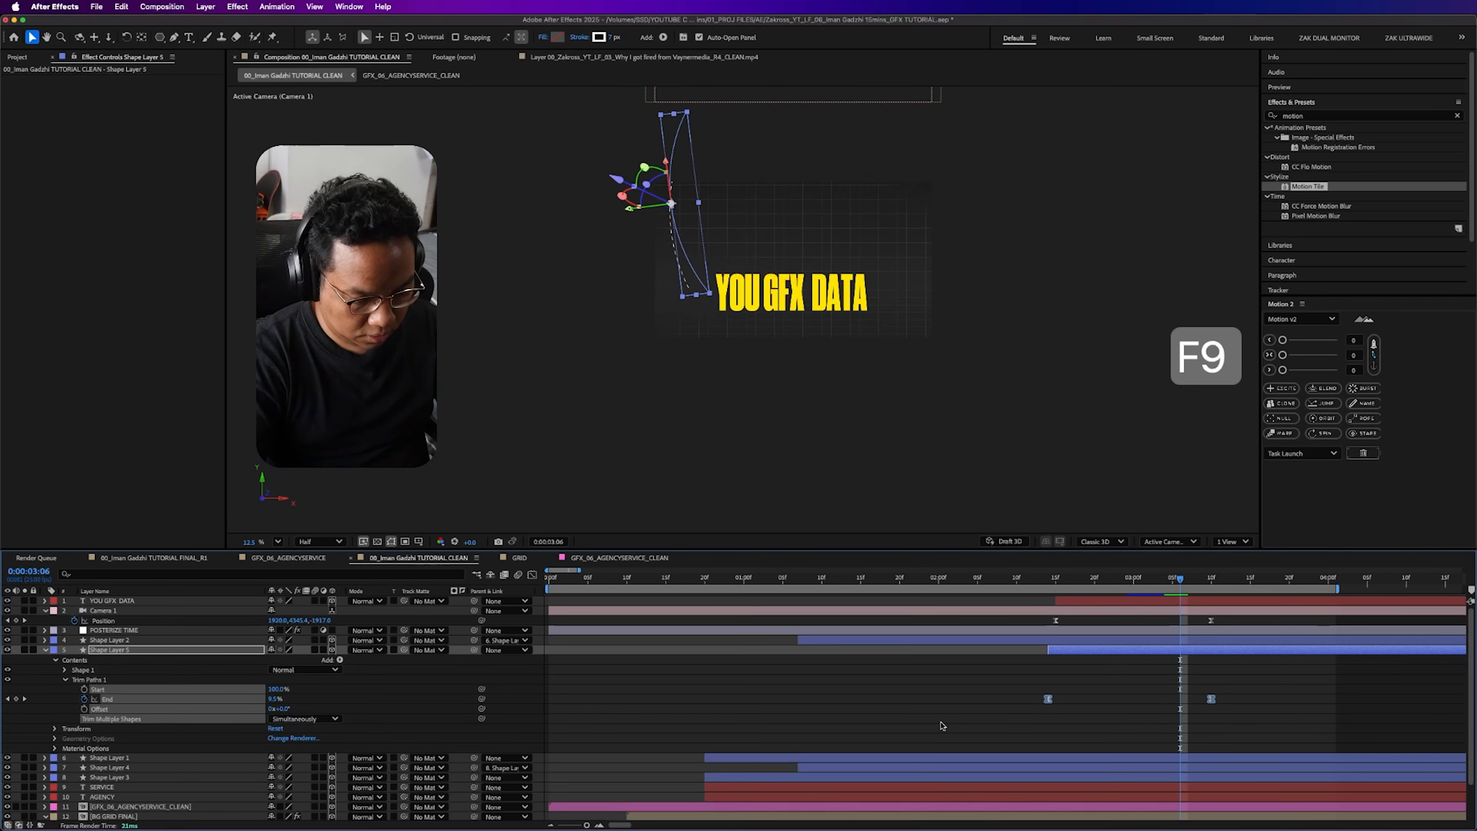
left_click(1124, 656)
left_click_drag(1109, 655, 1121, 652)
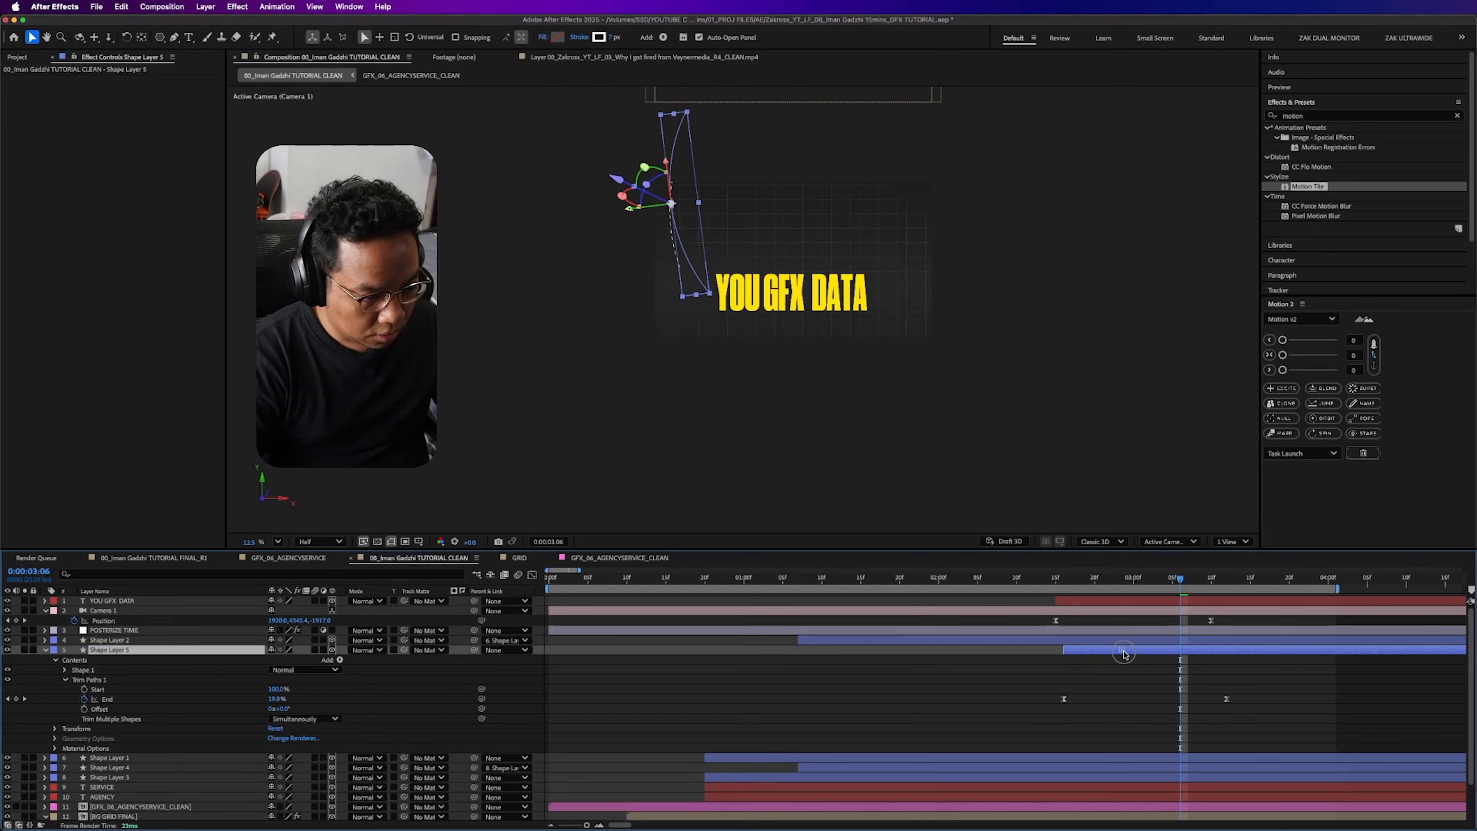
left_click(1139, 669)
- Play back the composition, collapse the properties of all layers, and preview the animation again from the start
key("space")
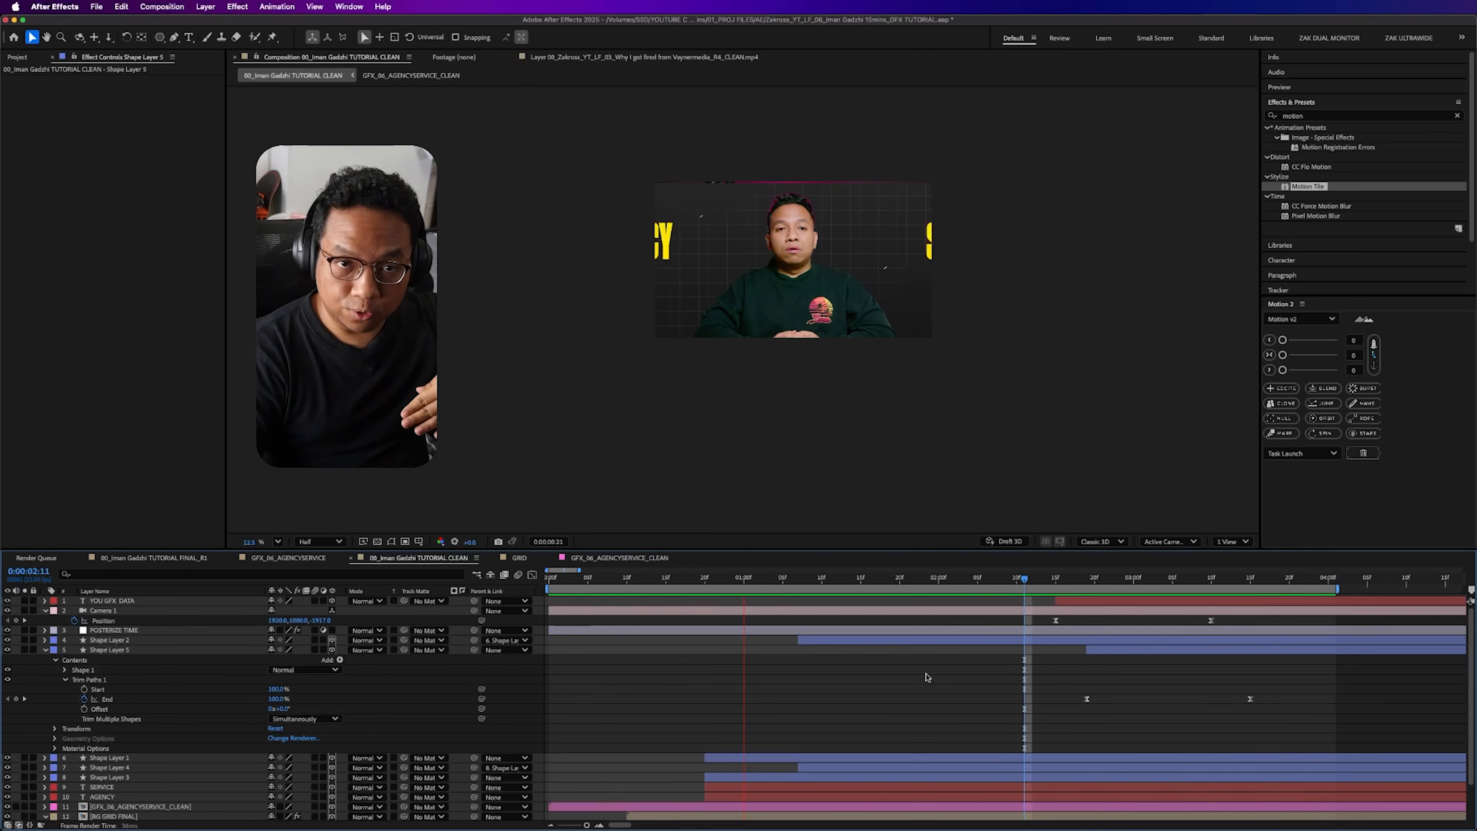
key("space")
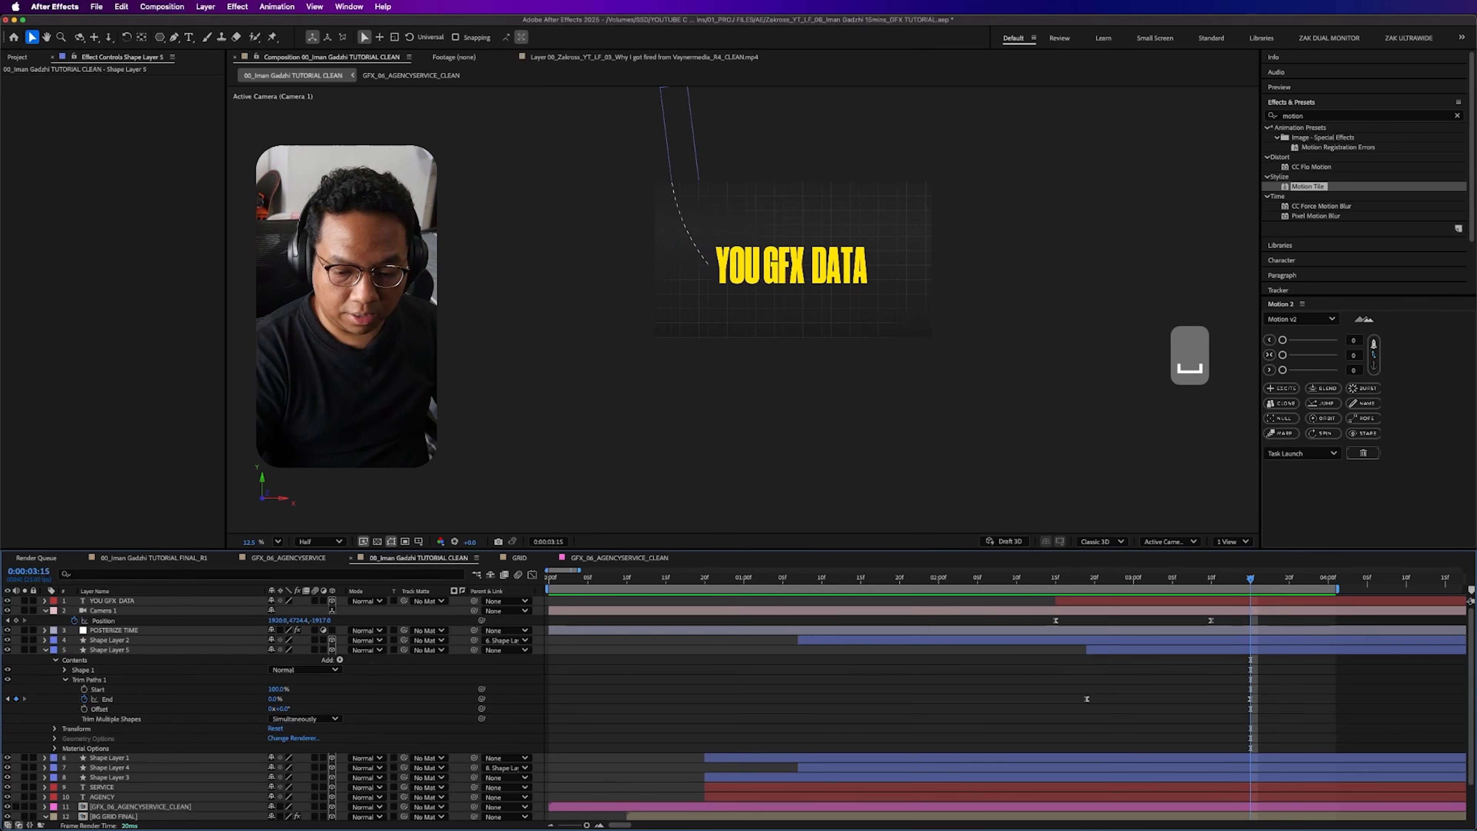
key("cmd+a")
key("s")
key("s")
key("space")
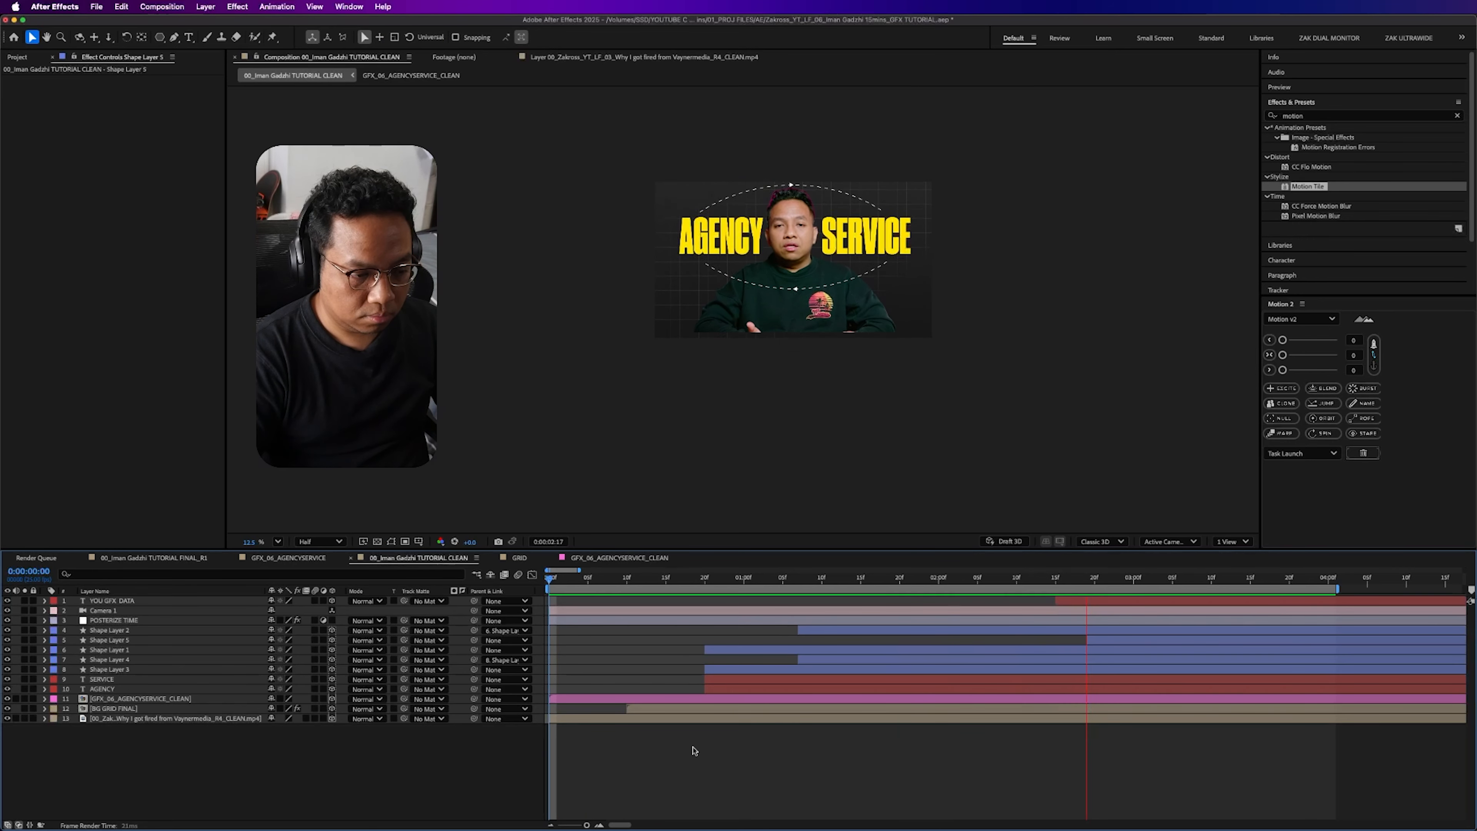
key("space")
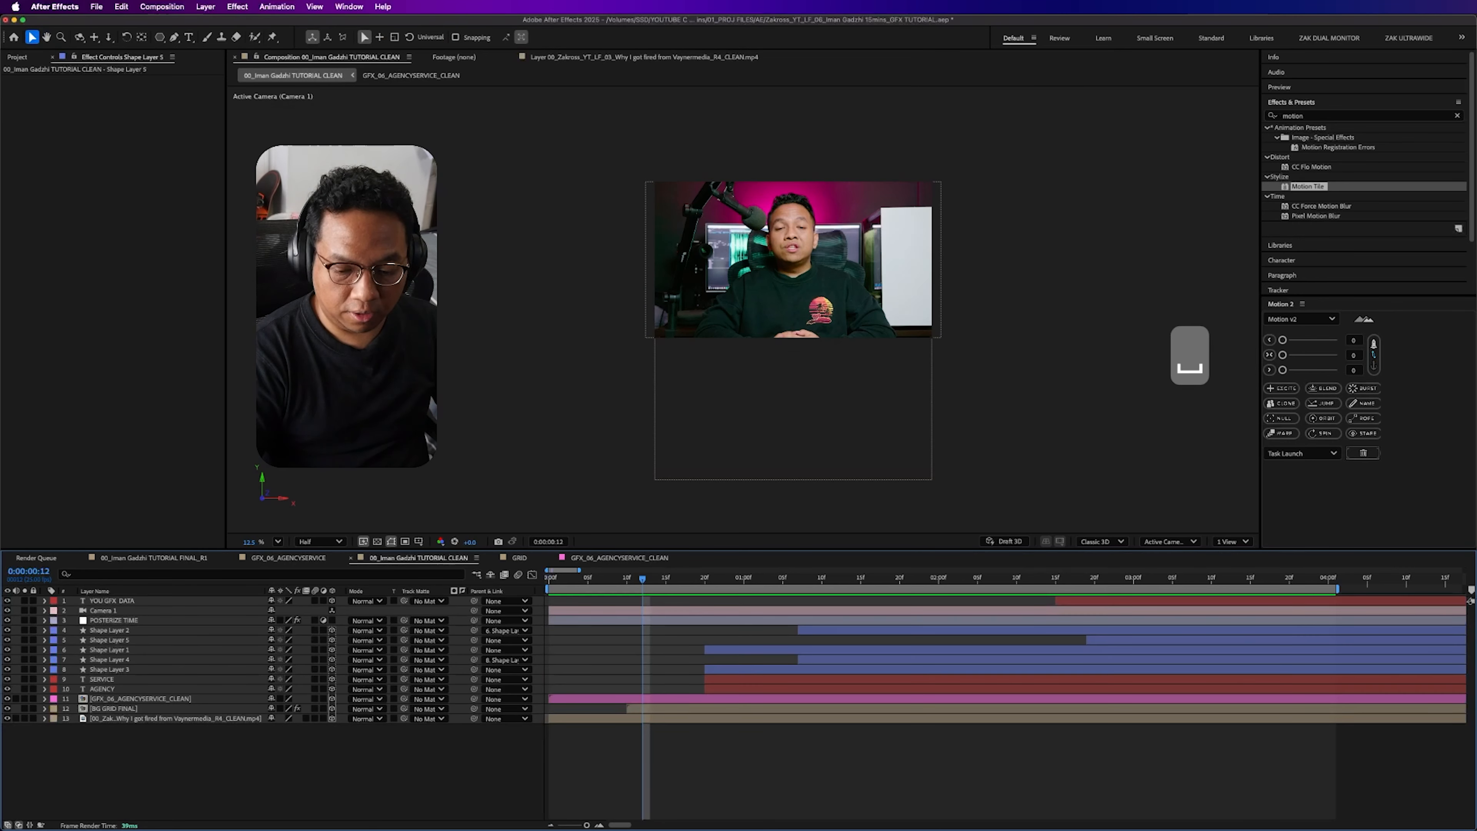